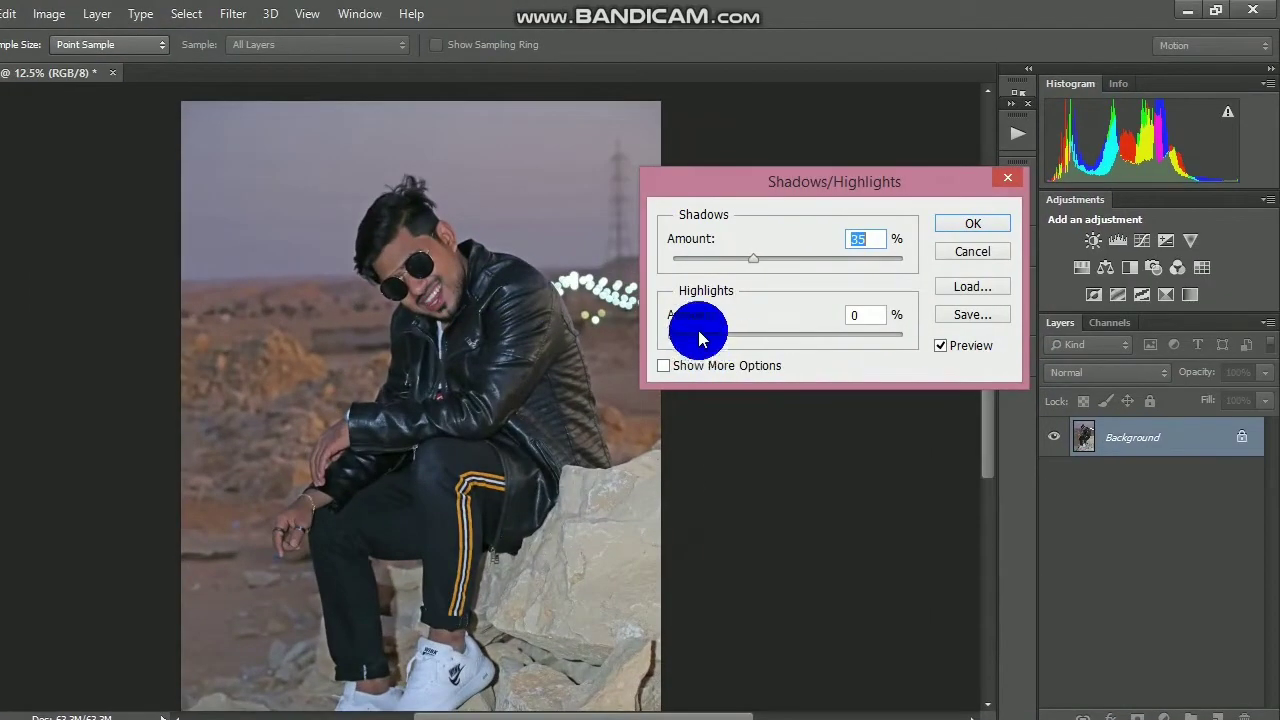
# Apply a Shadows/Highlights adjustment to the photo with shadows at 17% and highlights at 47%.
pyautogui.moveTo(726, 262); pyautogui.dragTo(720, 261)
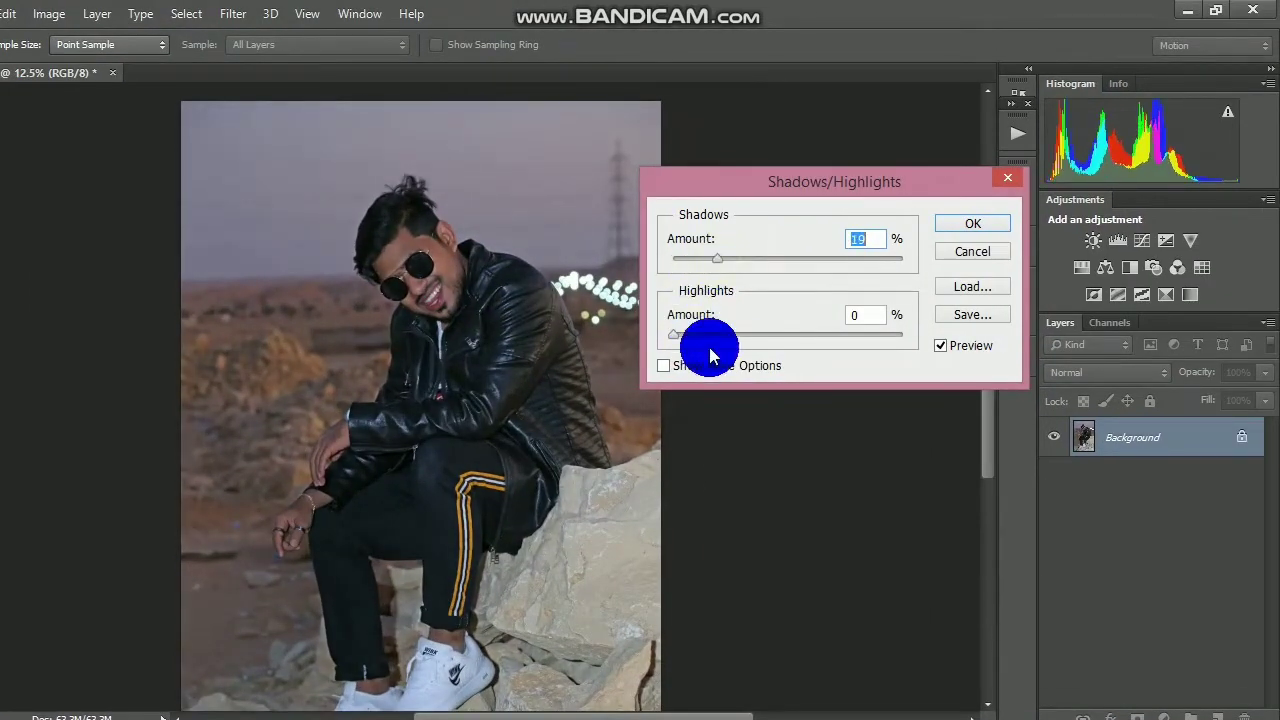
pyautogui.moveTo(690, 345); pyautogui.dragTo(783, 330)
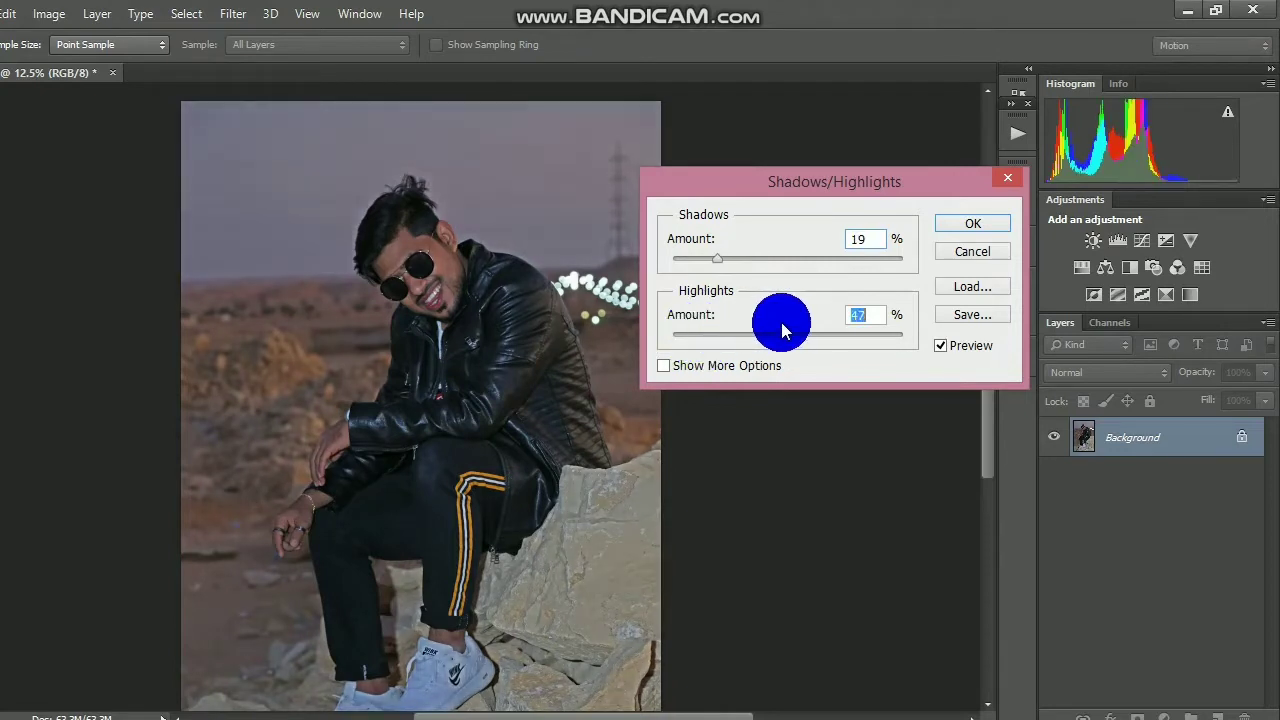
pyautogui.hotkey('ctrl', '-')
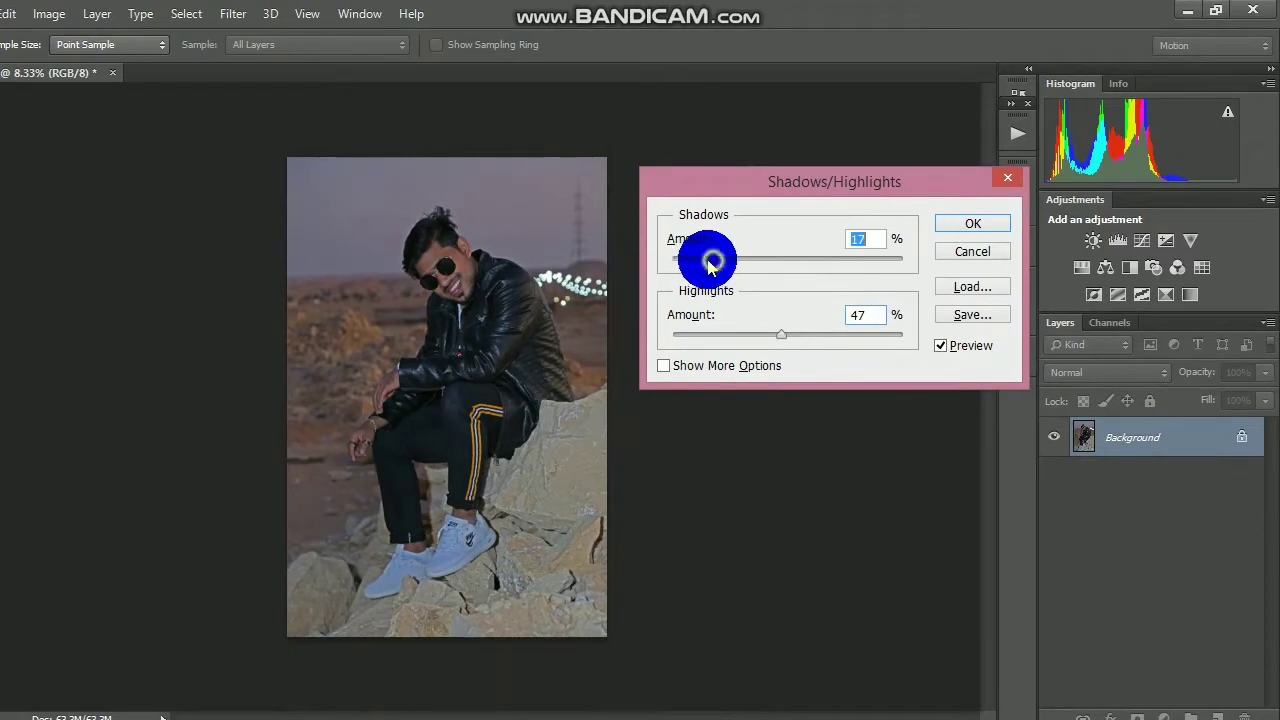
pyautogui.click(960, 226)
# Duplicate the Background layer.
pyautogui.press('w')
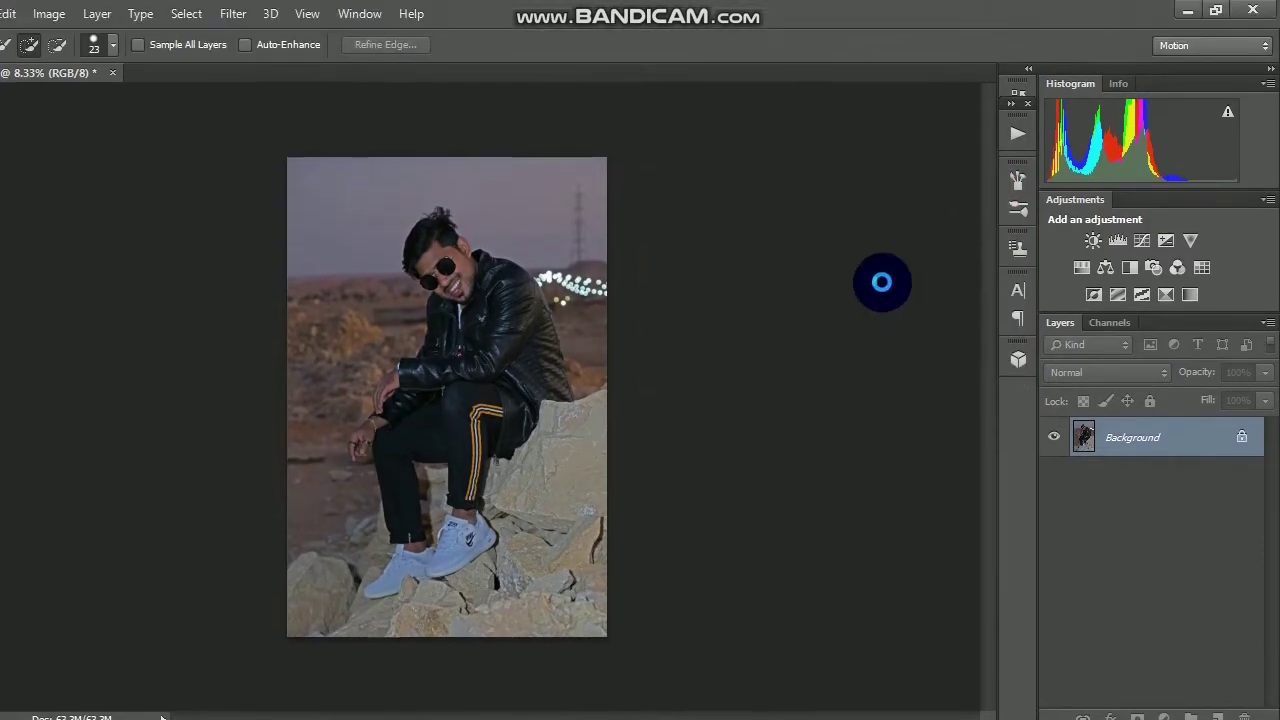
pyautogui.scroll(4, 457, 304)
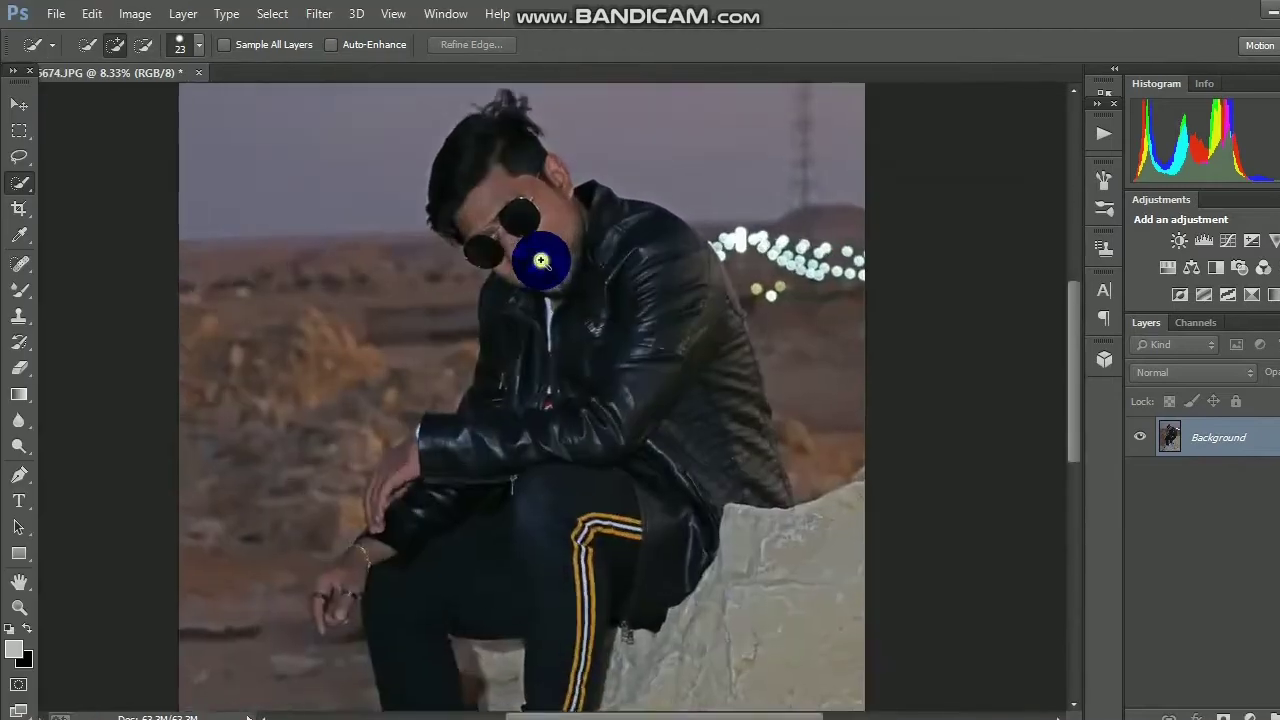
pyautogui.moveTo(1180, 389); pyautogui.dragTo(1217, 671)
pyautogui.scroll(2, 490, 200)
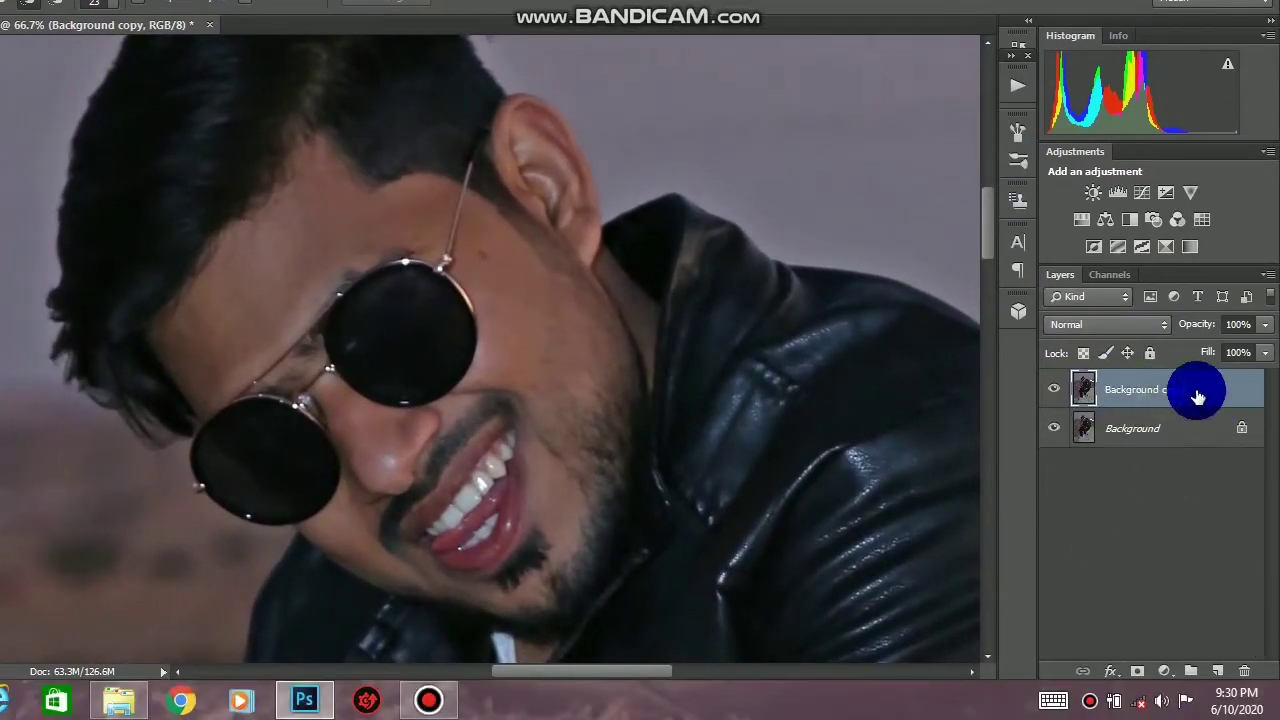
pyautogui.rightClick(1198, 397)
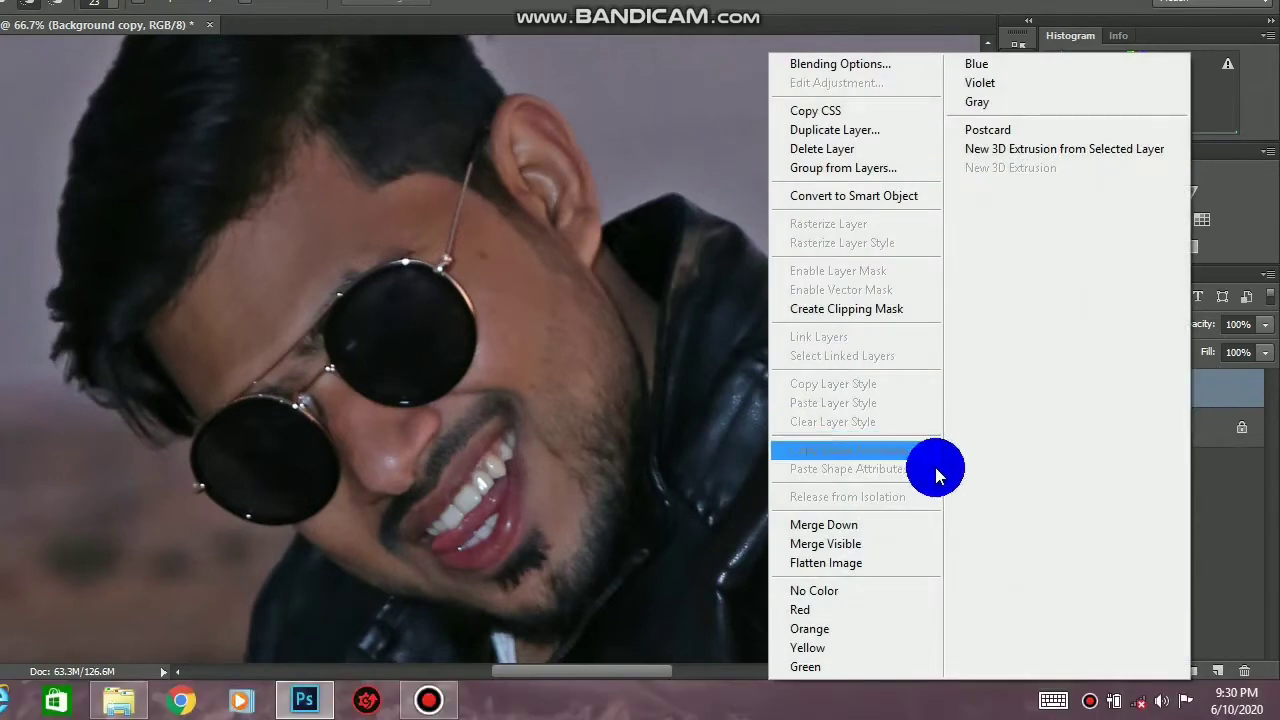
pyautogui.click(1234, 383)
# Apply a High Pass filter with a small radius to the Background copy layer.
pyautogui.click(315, 14)
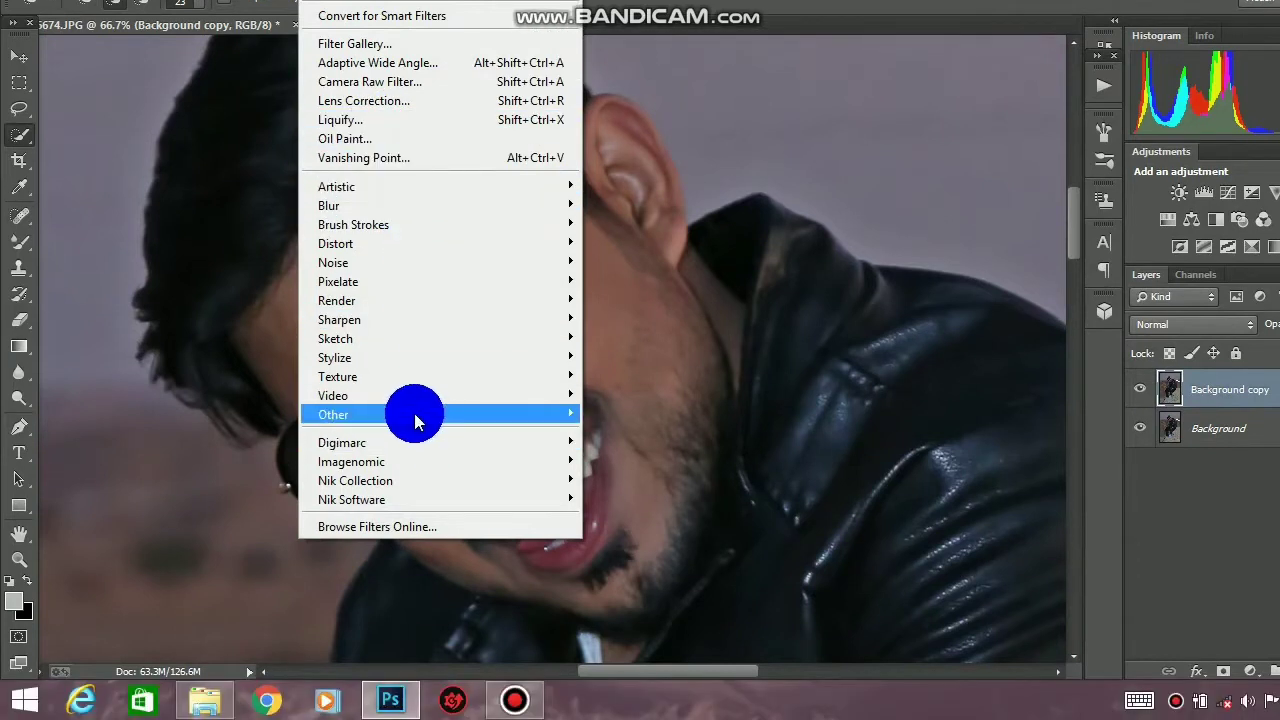
pyautogui.moveTo(415, 415)
pyautogui.click(637, 434)
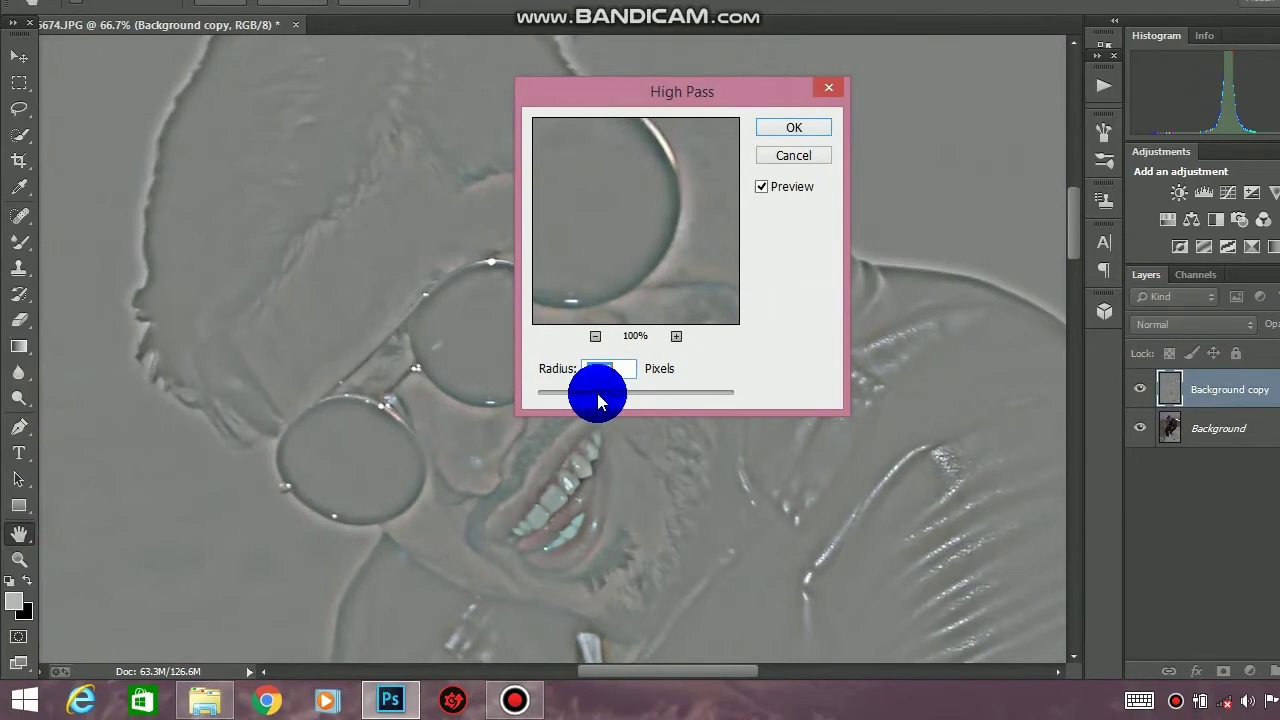
pyautogui.moveTo(598, 401); pyautogui.dragTo(597, 401)
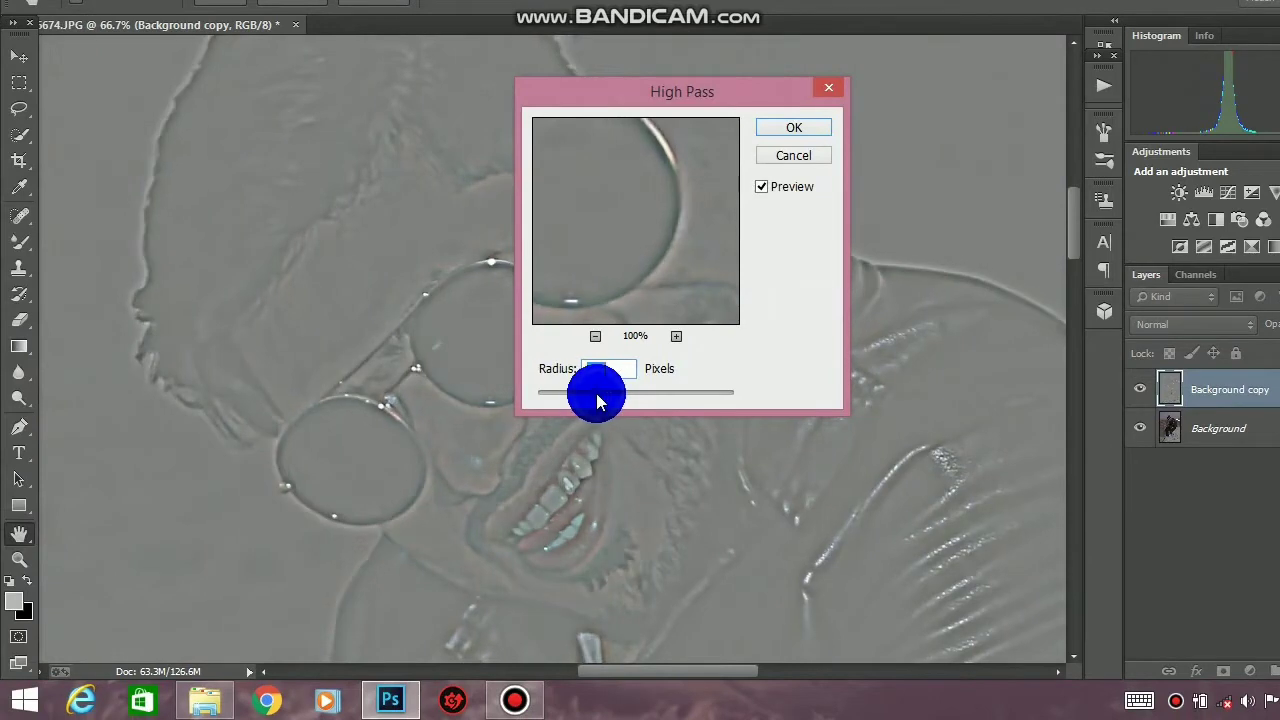
pyautogui.click(775, 152)
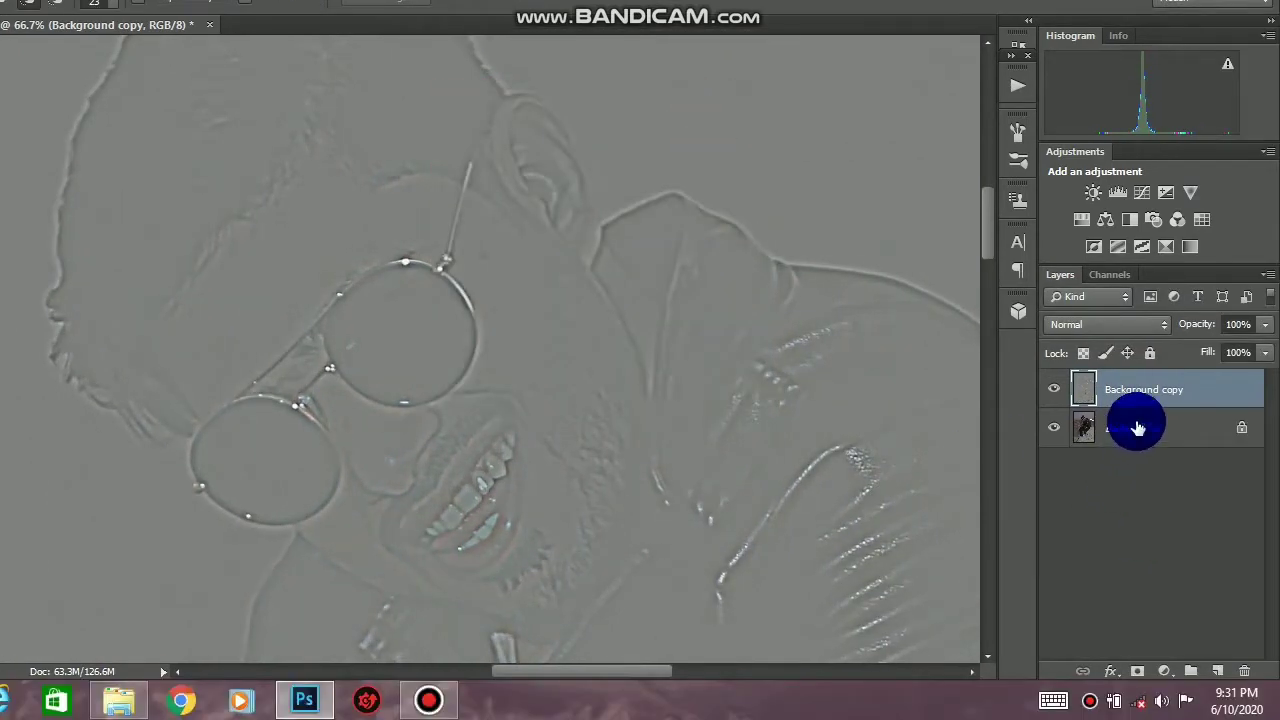
# Duplicate the original Background layer again beneath the High Pass layer and hide the Background copy layer.
pyautogui.moveTo(1138, 428); pyautogui.dragTo(1216, 670)
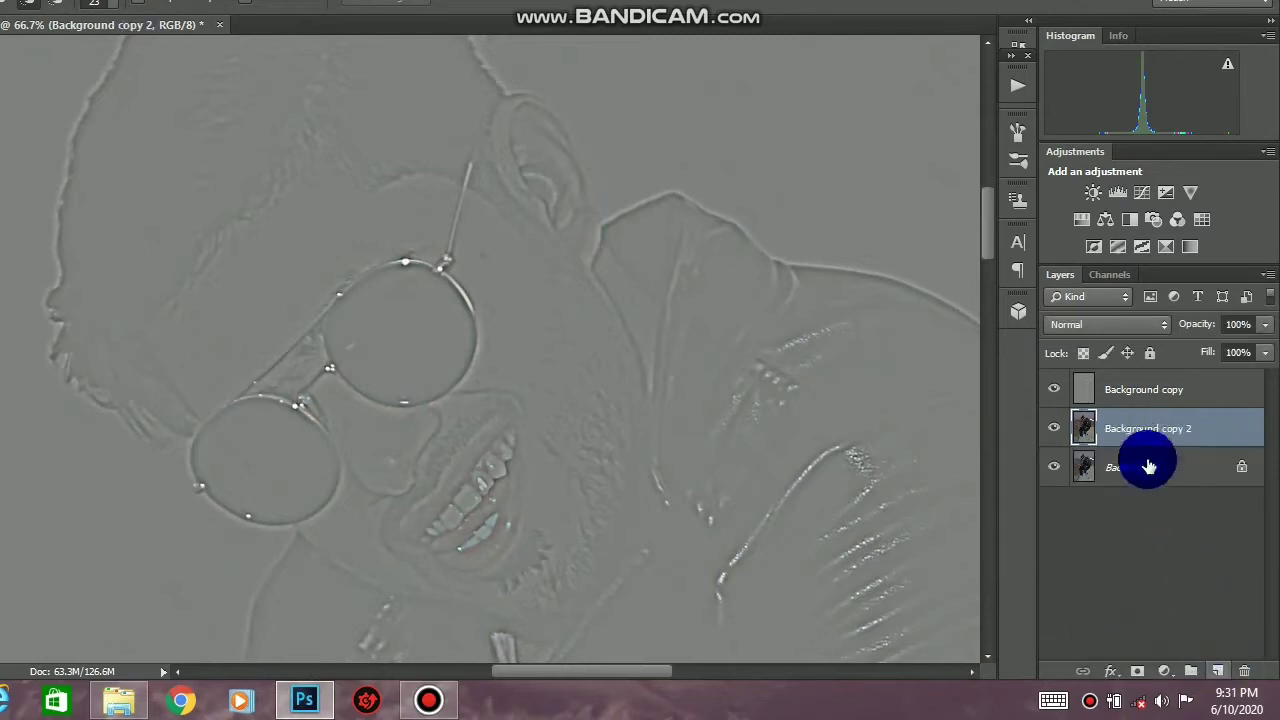
pyautogui.click(1062, 390)
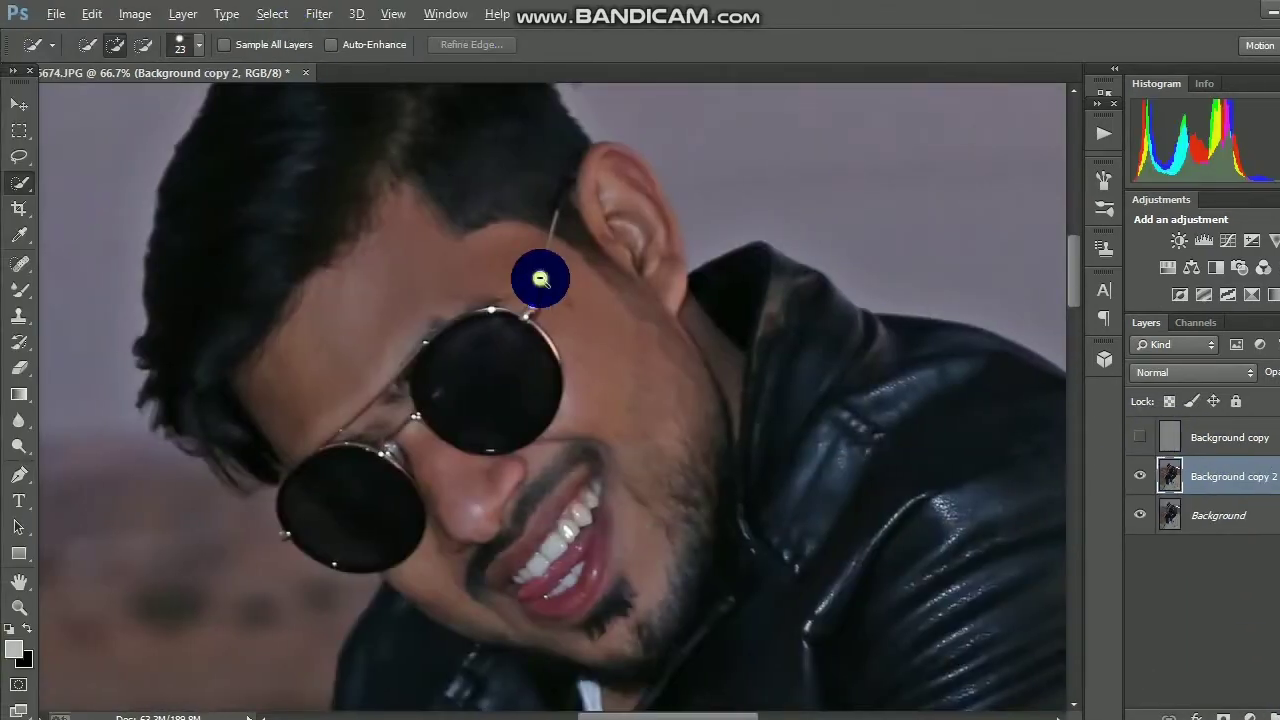
pyautogui.keyDown('alt'); pyautogui.click(540, 279); pyautogui.keyUp('alt')
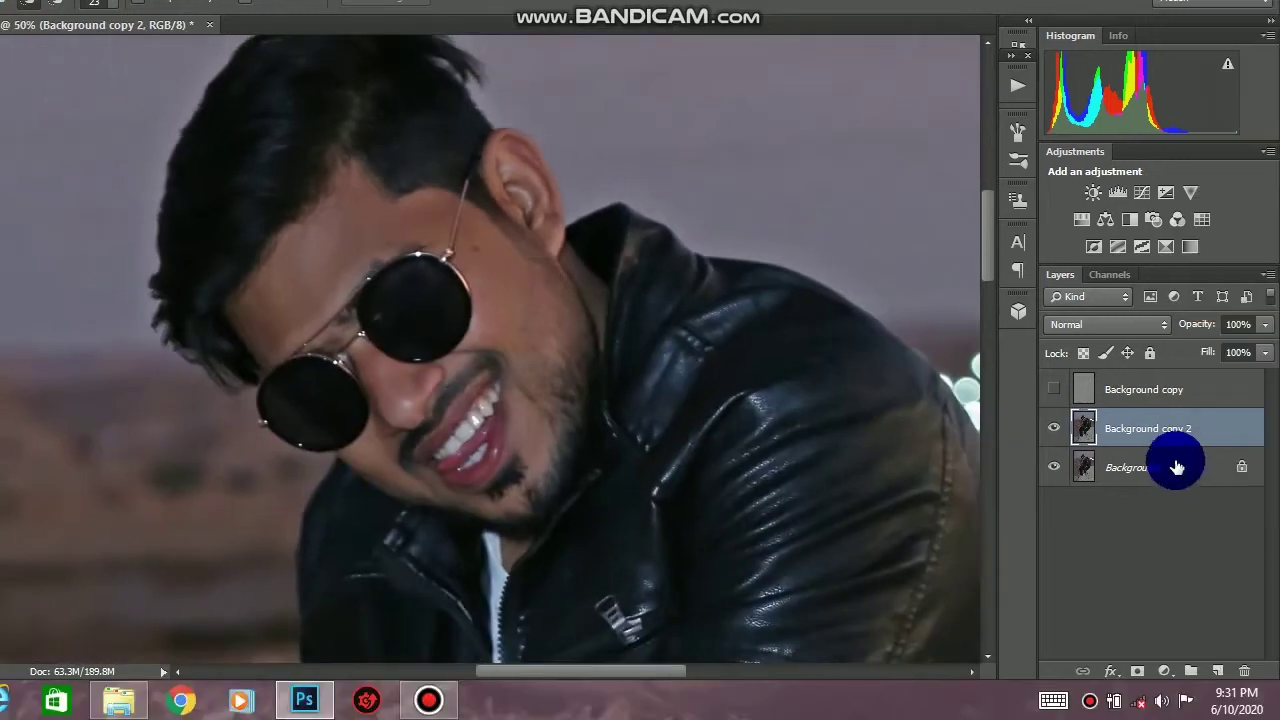
# Apply a Gaussian Blur with a radius of 8.2 pixels to the Background copy 2 layer.
pyautogui.click(317, 14)
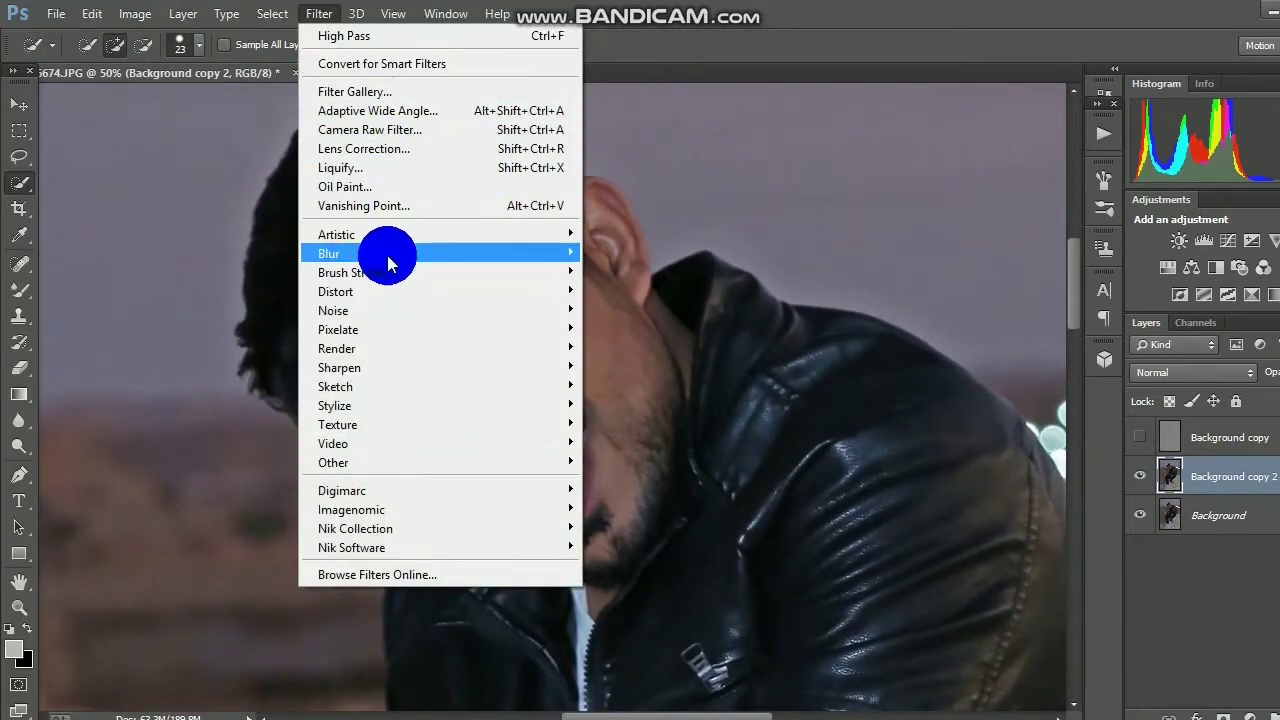
pyautogui.moveTo(386, 255)
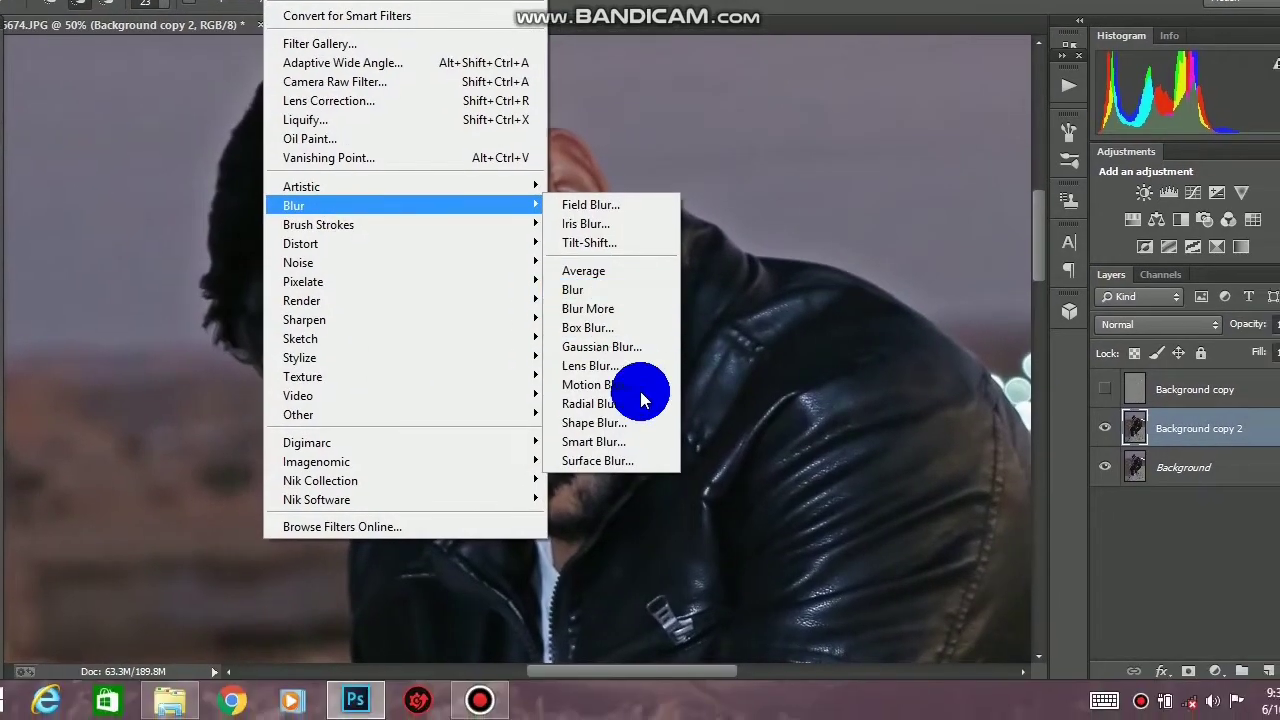
pyautogui.click(636, 394)
pyautogui.moveTo(778, 440)
pyautogui.mouseDown()
pyautogui.moveTo(766, 434)
pyautogui.moveTo(780, 443)
pyautogui.mouseUp()
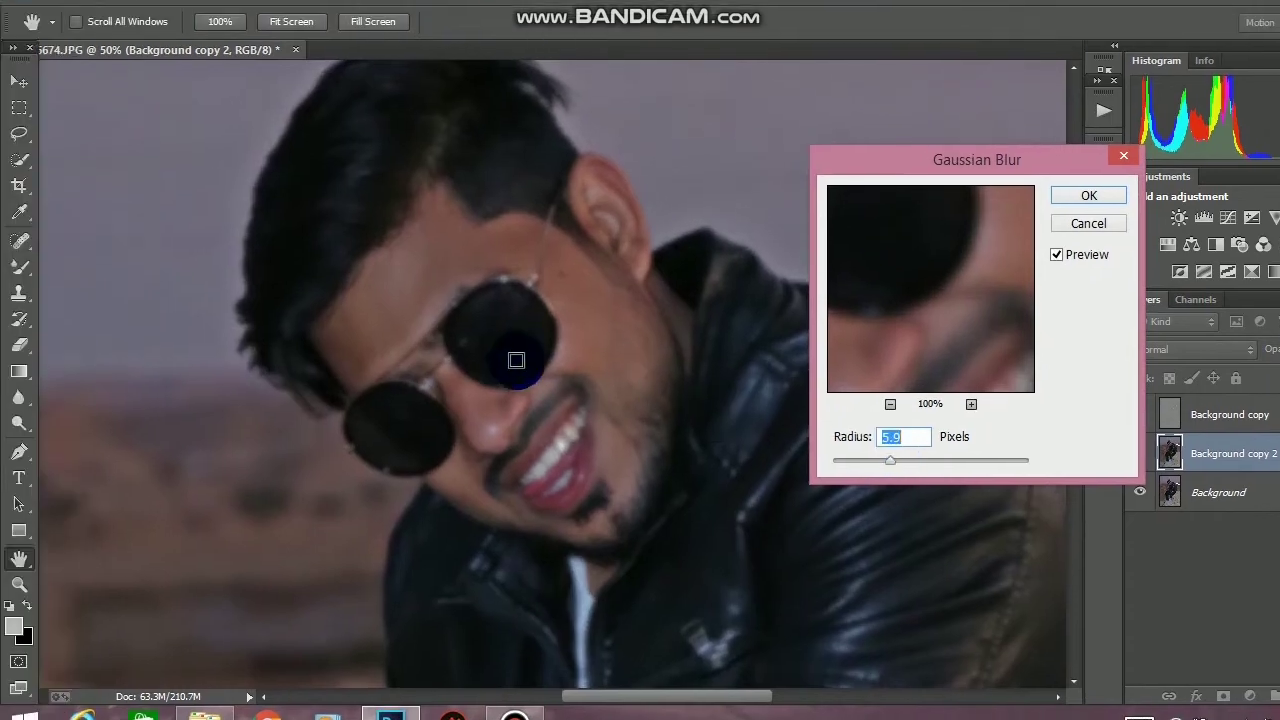
pyautogui.keyDown('ctrl'); pyautogui.click(415, 348); pyautogui.keyUp('ctrl')
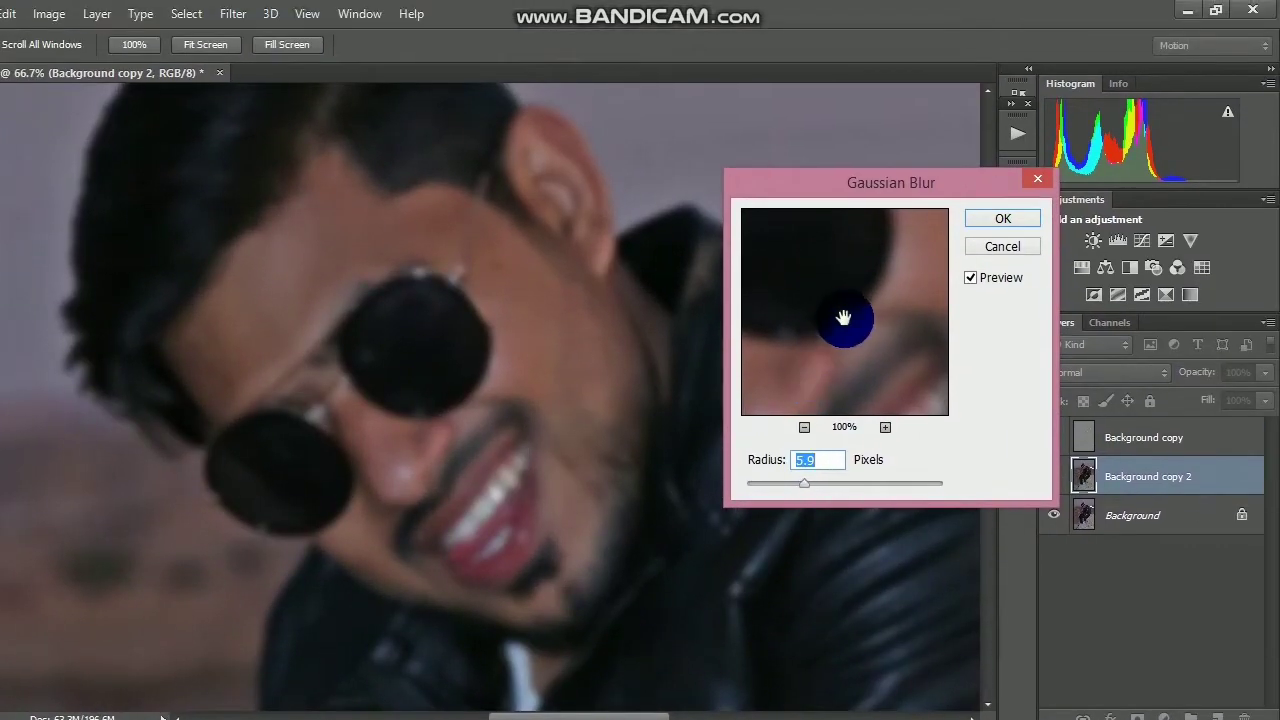
pyautogui.moveTo(928, 279); pyautogui.dragTo(865, 228)
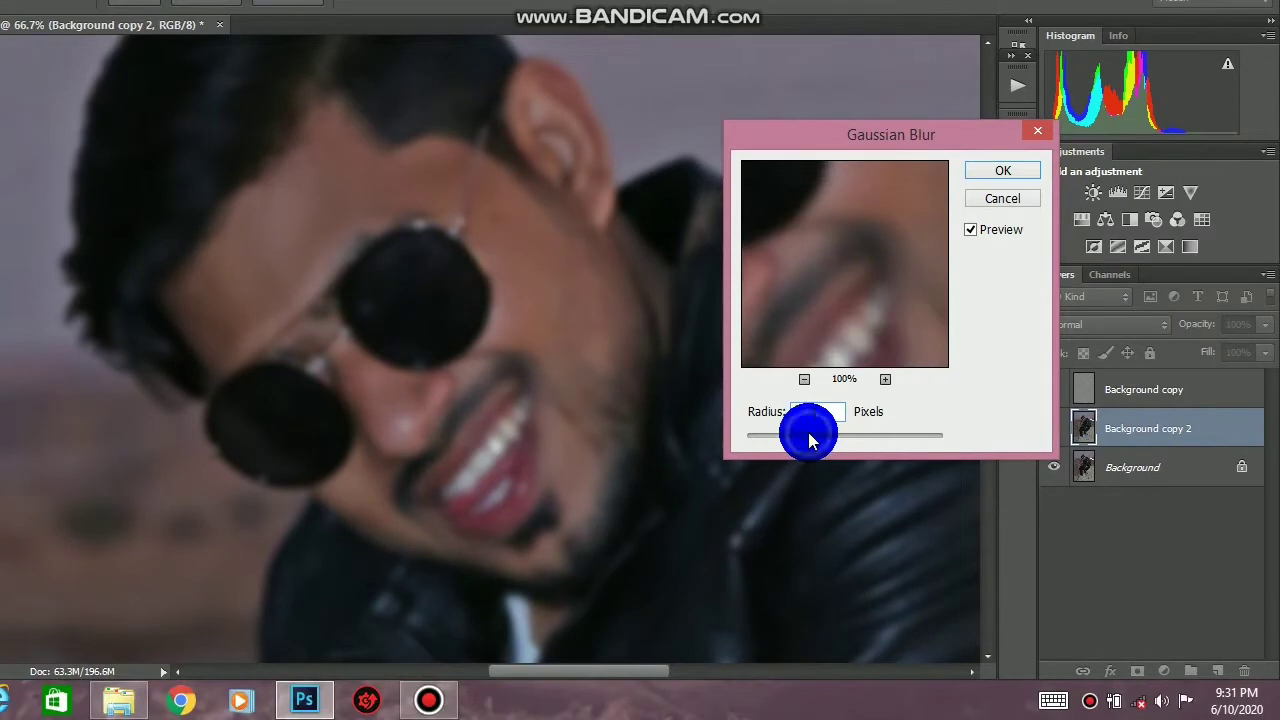
pyautogui.click(817, 438)
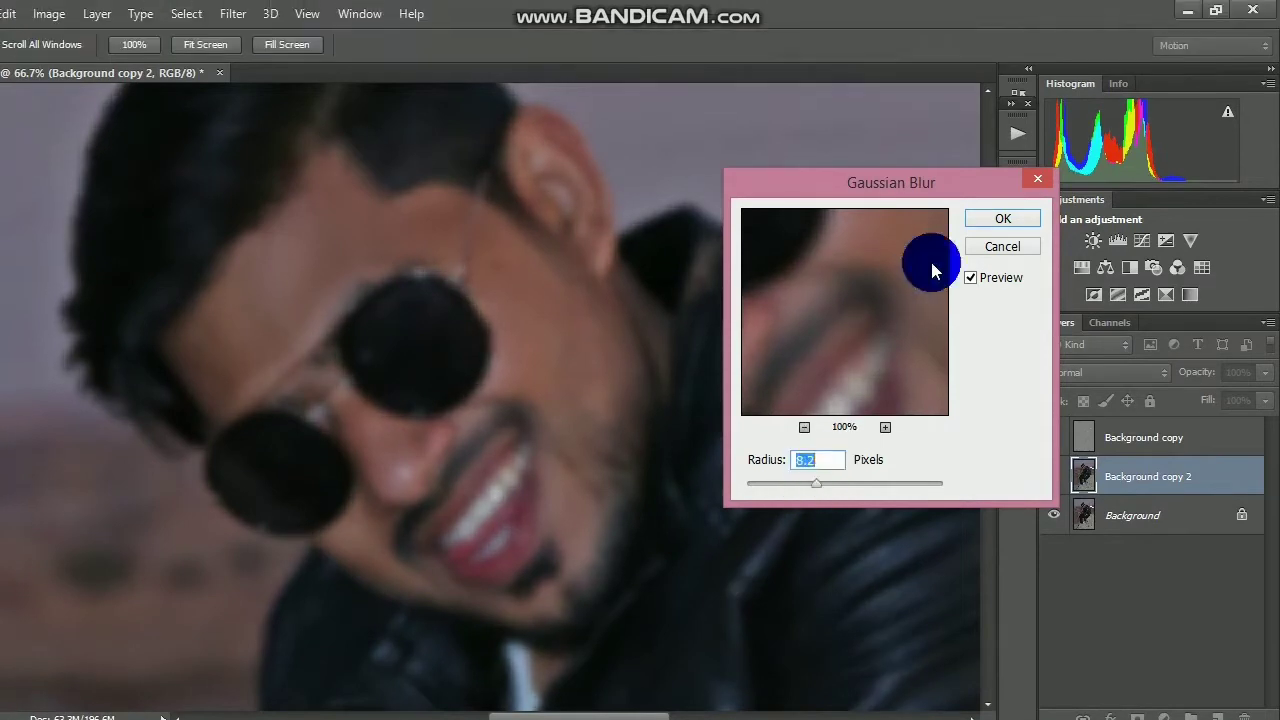
pyautogui.click(974, 222)
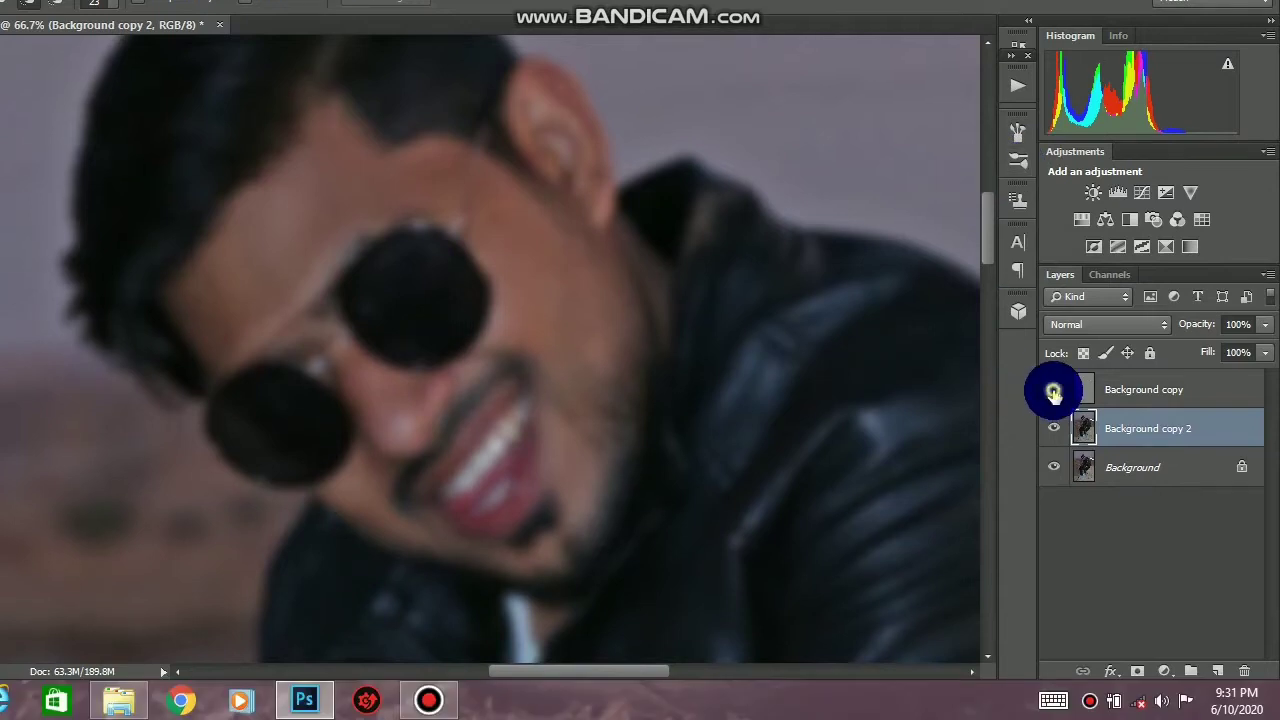
# Show the Background copy High Pass layer again and set its blend mode to Linear Light.
pyautogui.click(1053, 391)
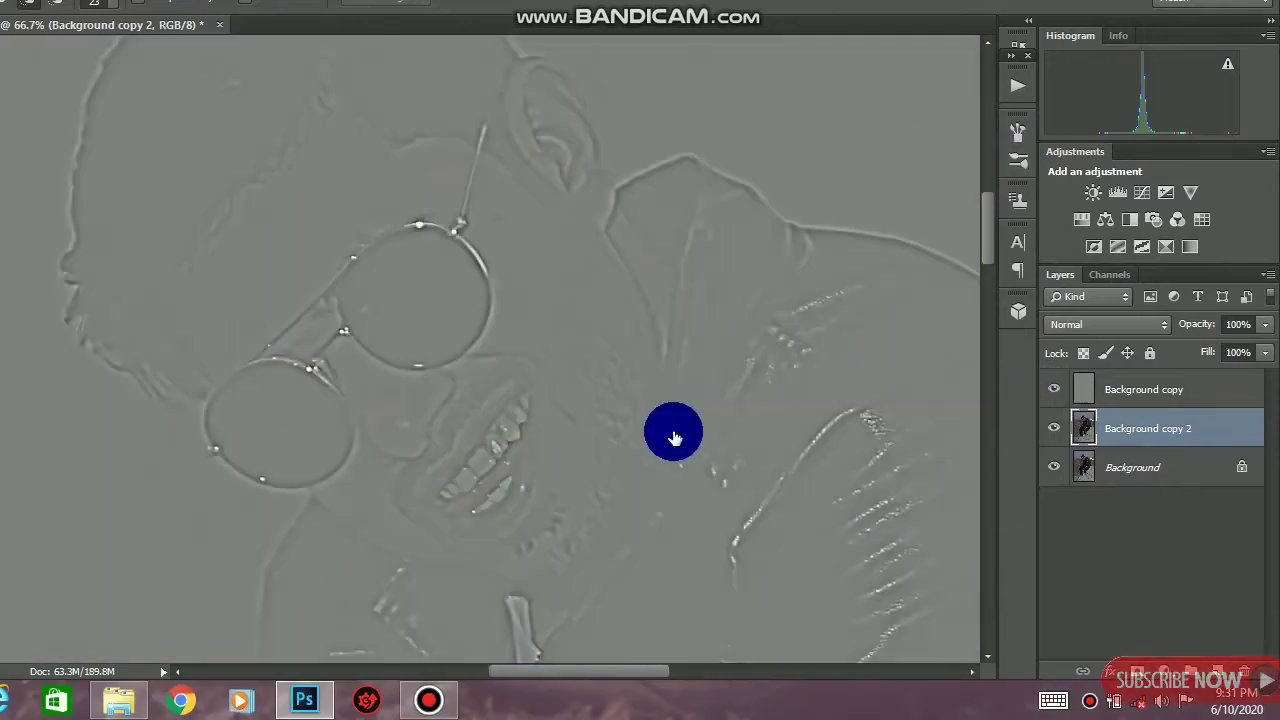
pyautogui.scroll(-2, 610, 440)
pyautogui.click(1186, 398)
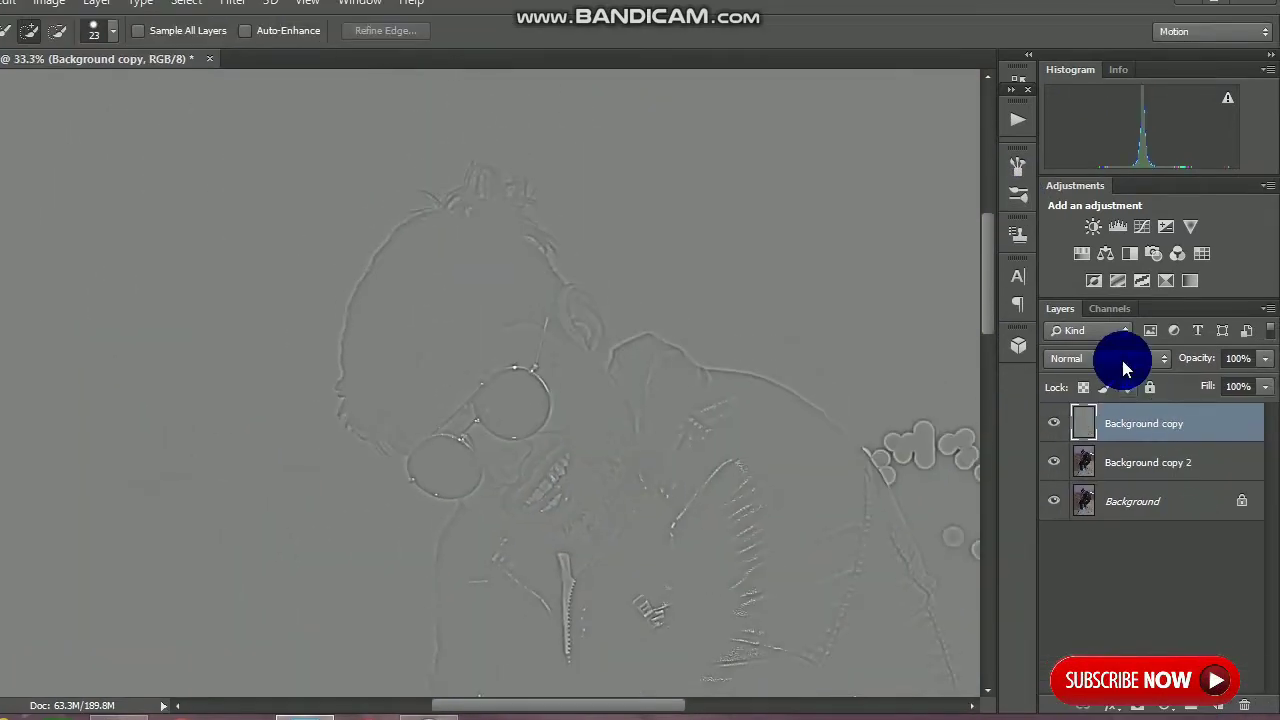
pyautogui.click(1110, 324)
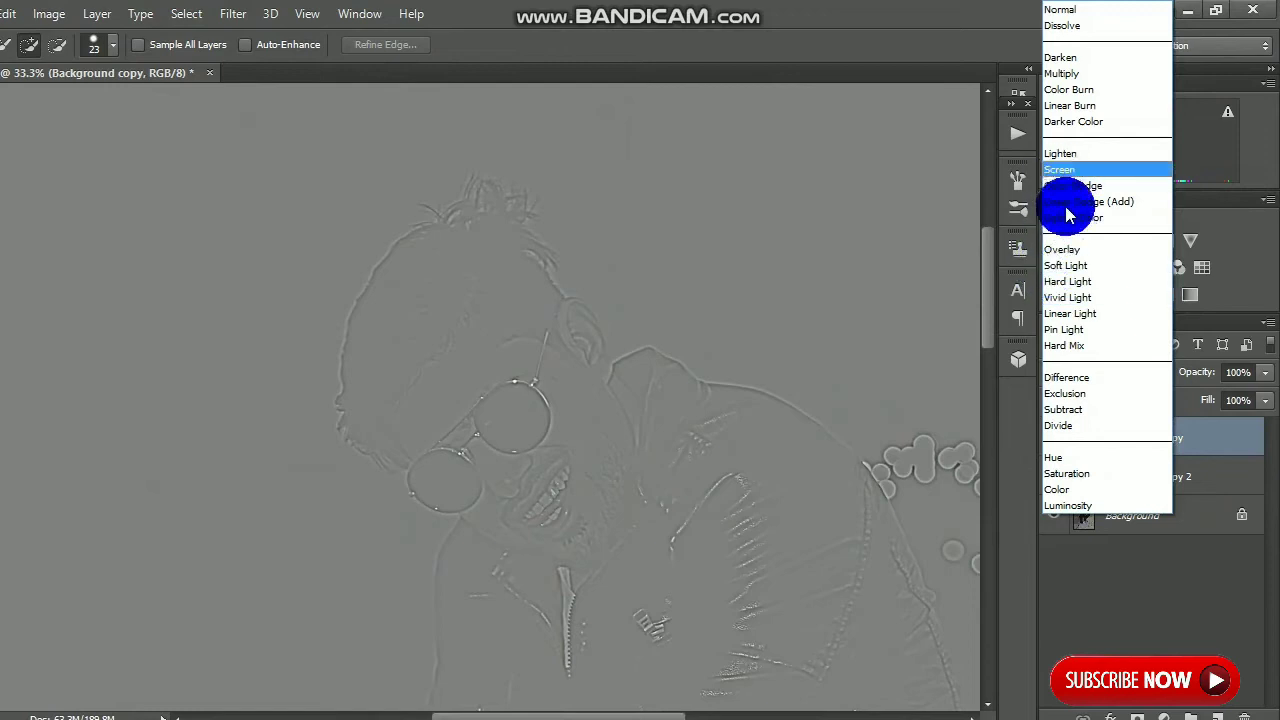
pyautogui.click(1071, 314)
# Group the Background copy and Background copy 2 layers together above the Background layer.
pyautogui.press('z')
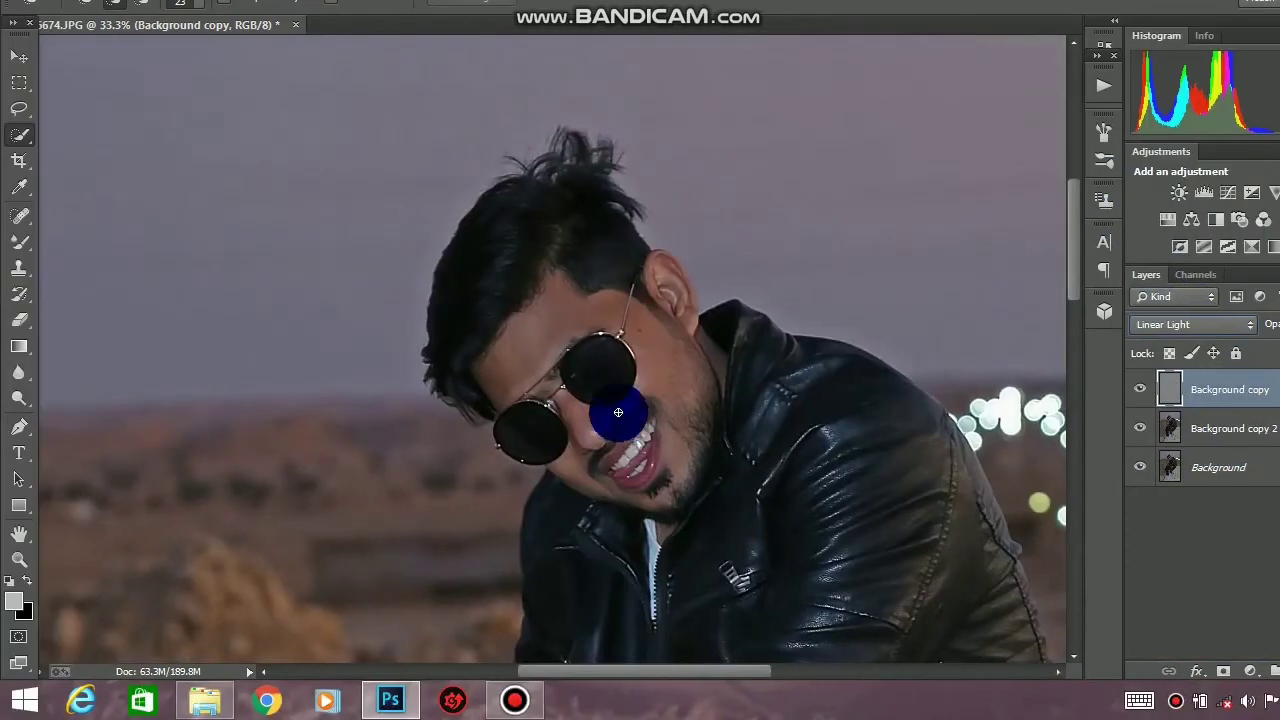
pyautogui.click(610, 445)
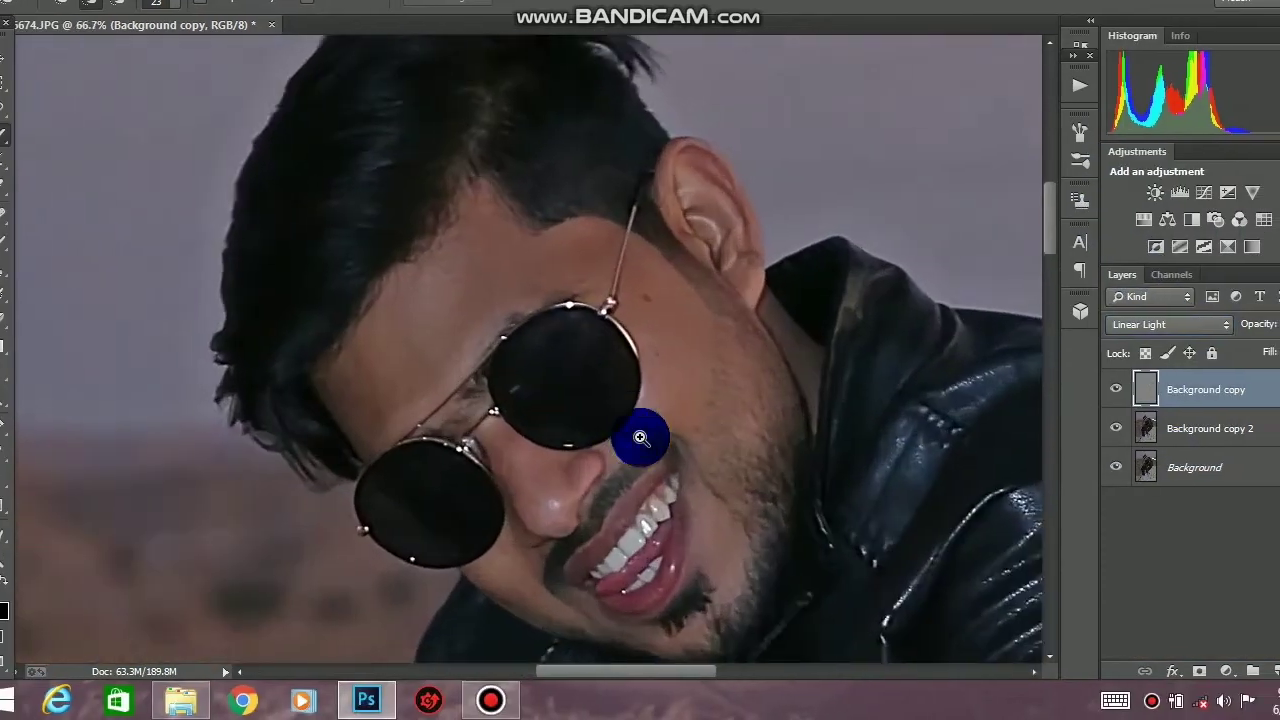
pyautogui.keyDown('ctrl'); pyautogui.click(643, 439); pyautogui.keyUp('ctrl')
pyautogui.moveTo(702, 477); pyautogui.dragTo(713, 417)
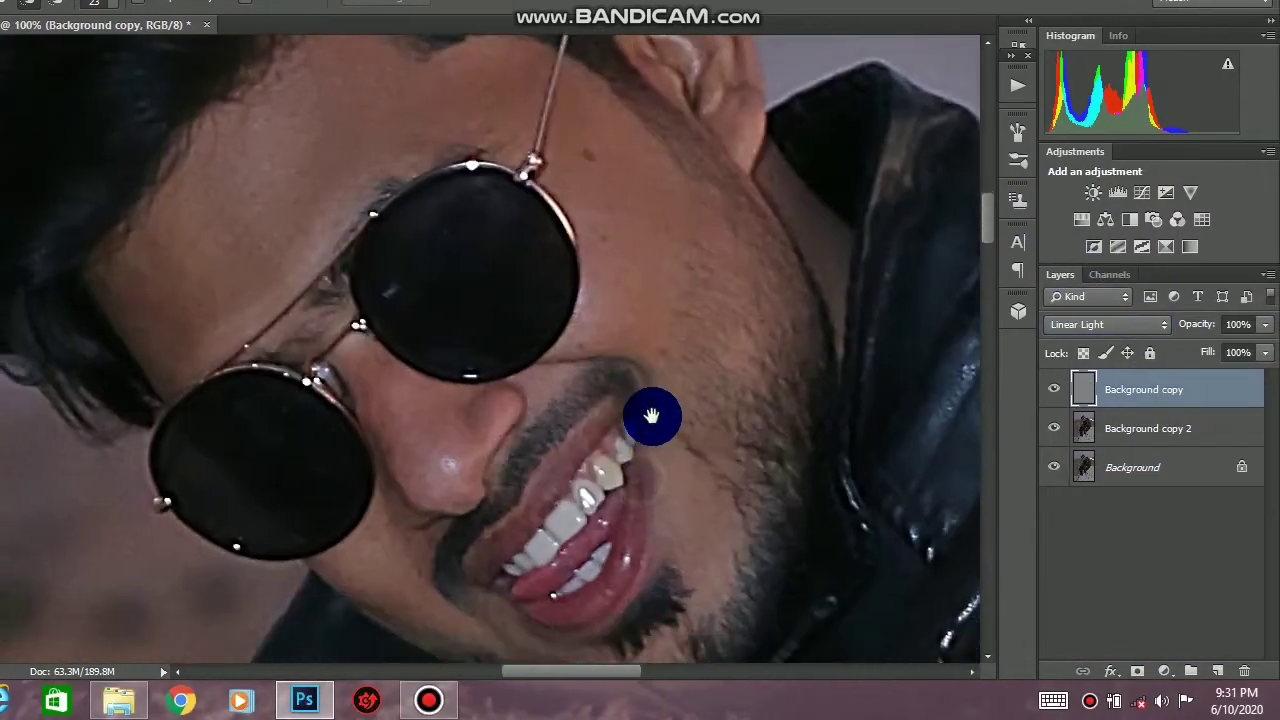
pyautogui.keyDown('alt'); pyautogui.click(708, 404); pyautogui.keyUp('alt')
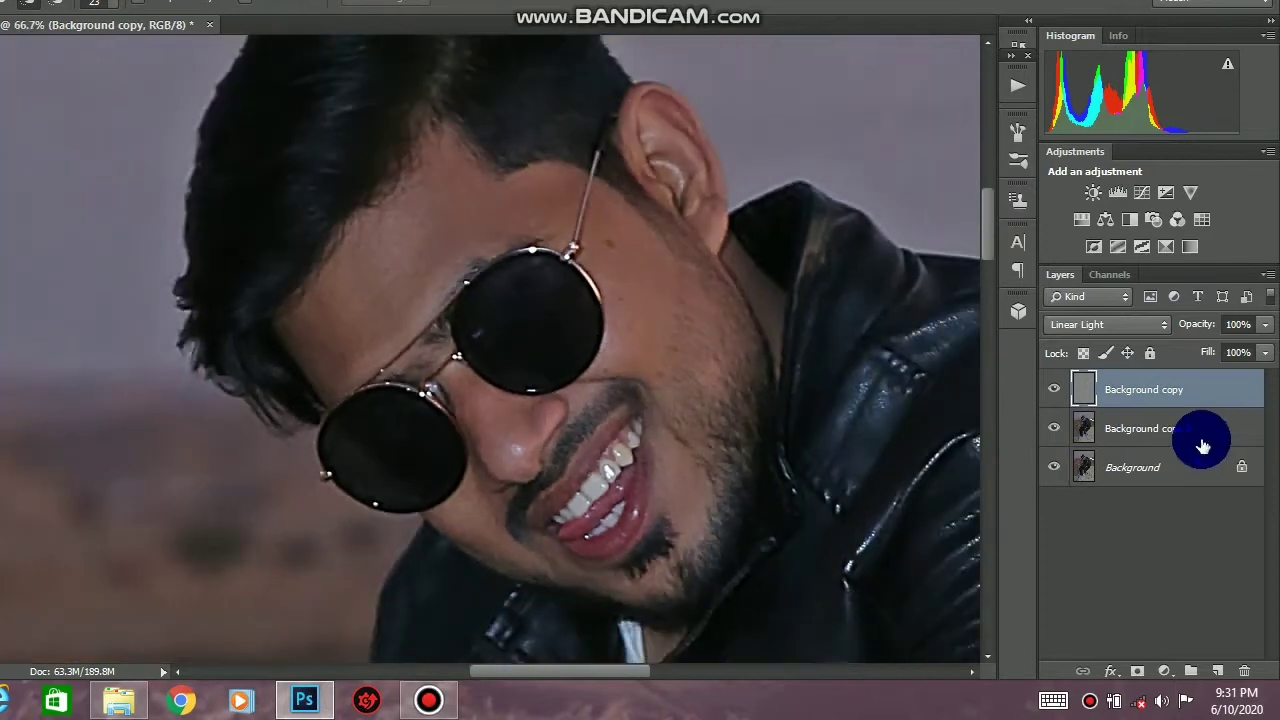
pyautogui.click(1203, 443)
pyautogui.click(1160, 384)
pyautogui.click(1180, 432)
pyautogui.keyDown('ctrl'); pyautogui.click(1172, 393); pyautogui.keyUp('ctrl')
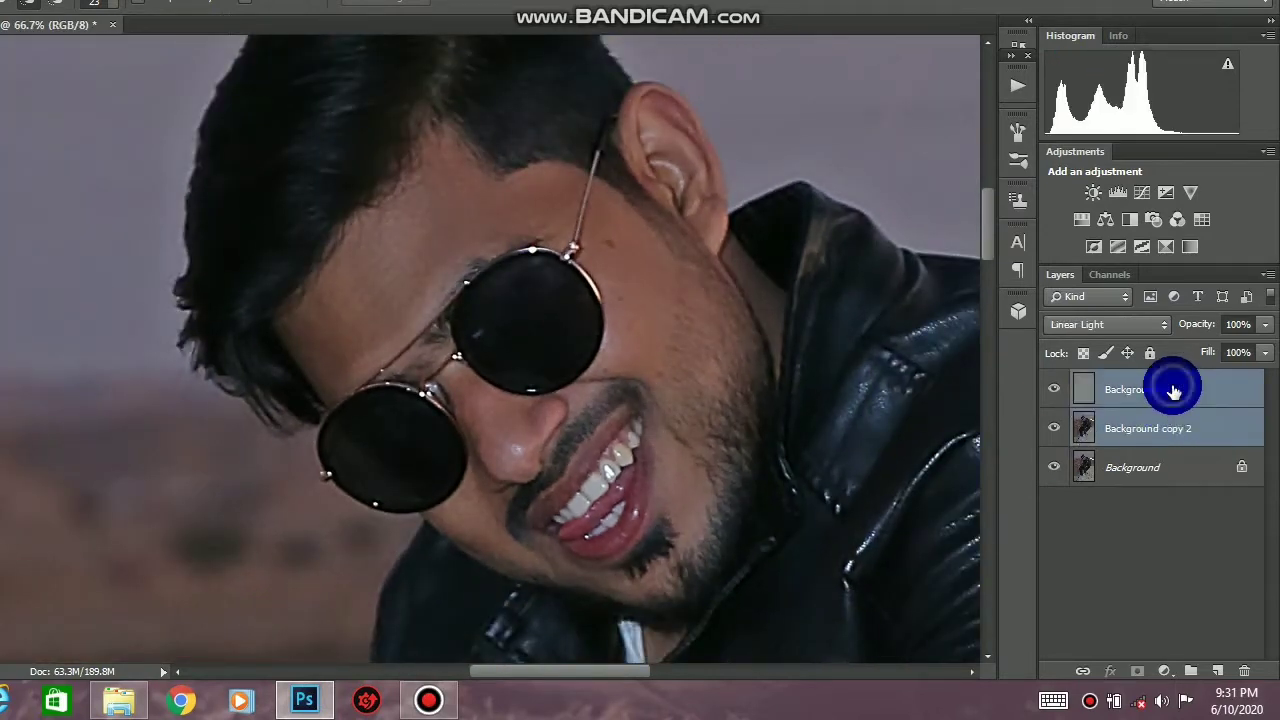
pyautogui.rightClick(1170, 395)
pyautogui.click(1180, 397)
pyautogui.moveTo(1183, 390); pyautogui.dragTo(1186, 671)
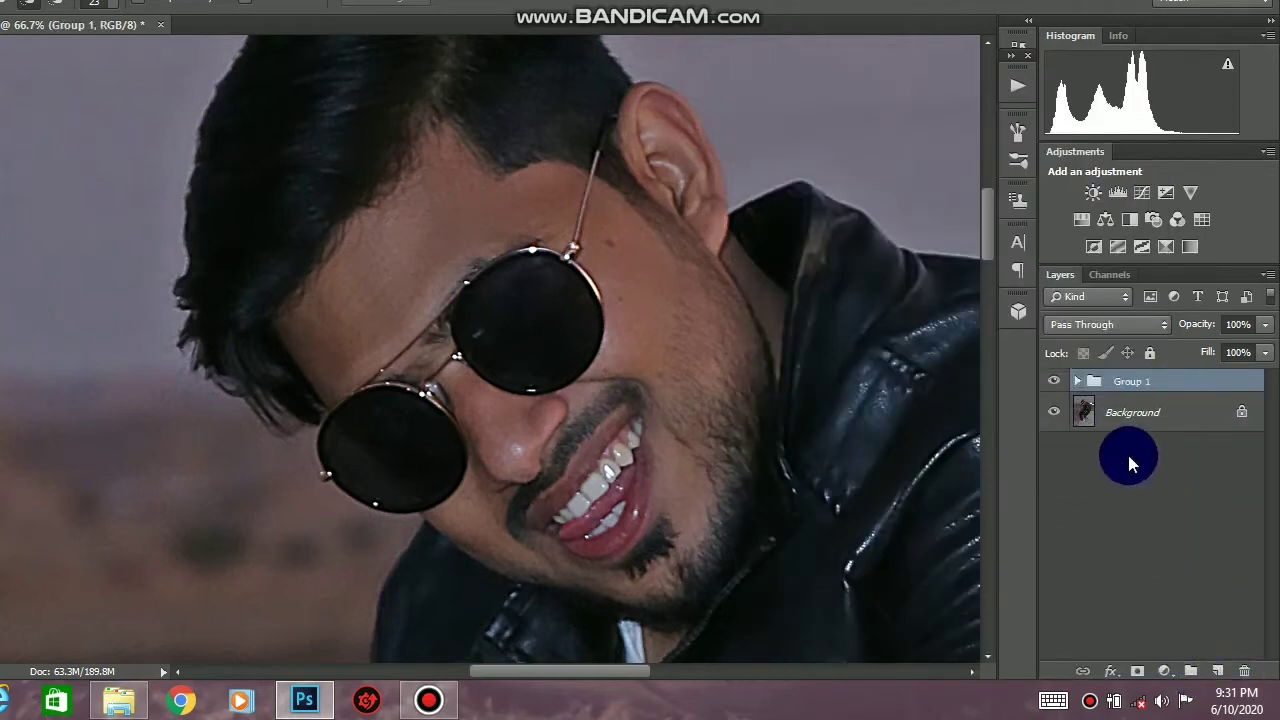
# Add a layer mask to Group 1 and invert it to black.
pyautogui.click(1133, 672)
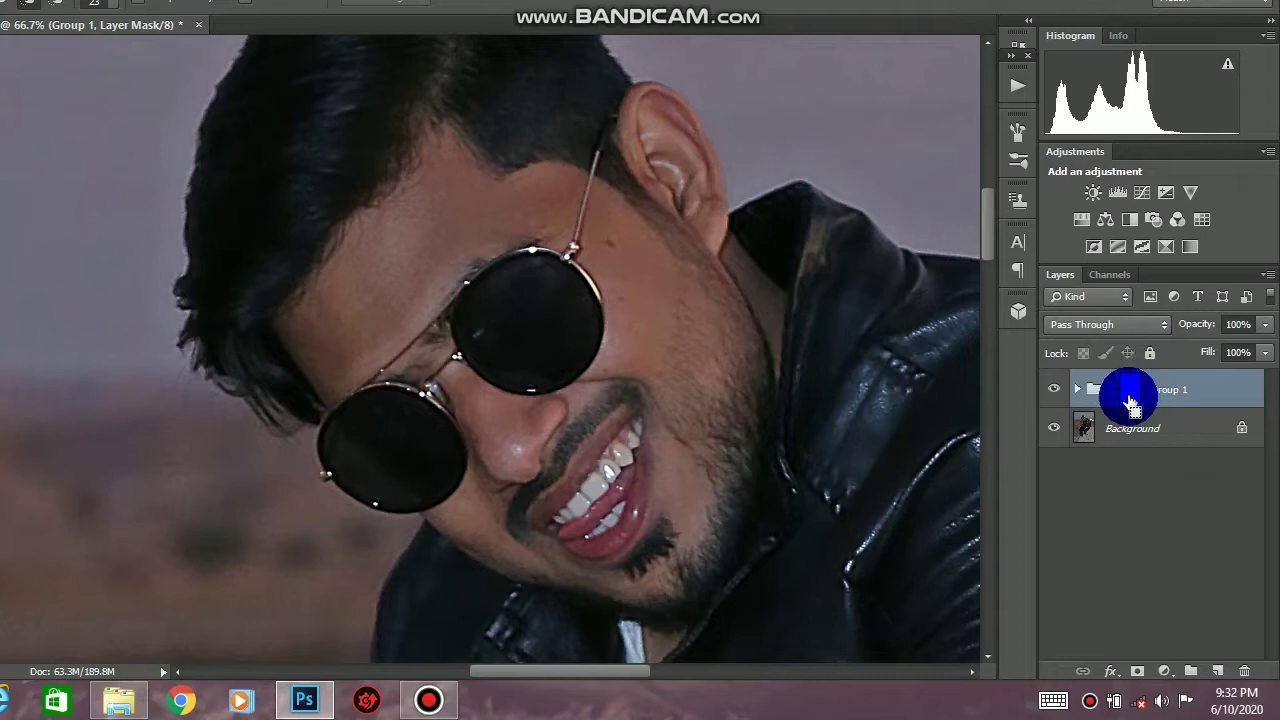
pyautogui.hotkey('ctrl', 'i')
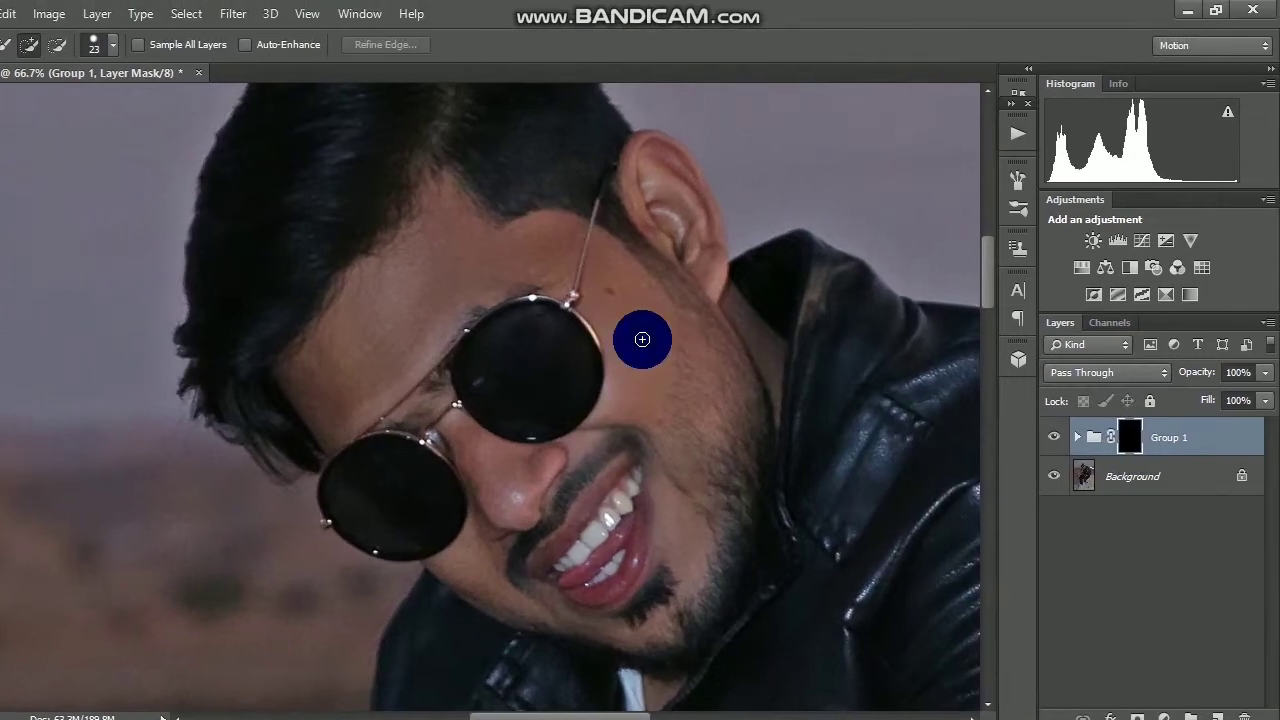
# Switch to the Brush tool and set its opacity to 79%.
pyautogui.click(644, 330)
pyautogui.click(26, 290)
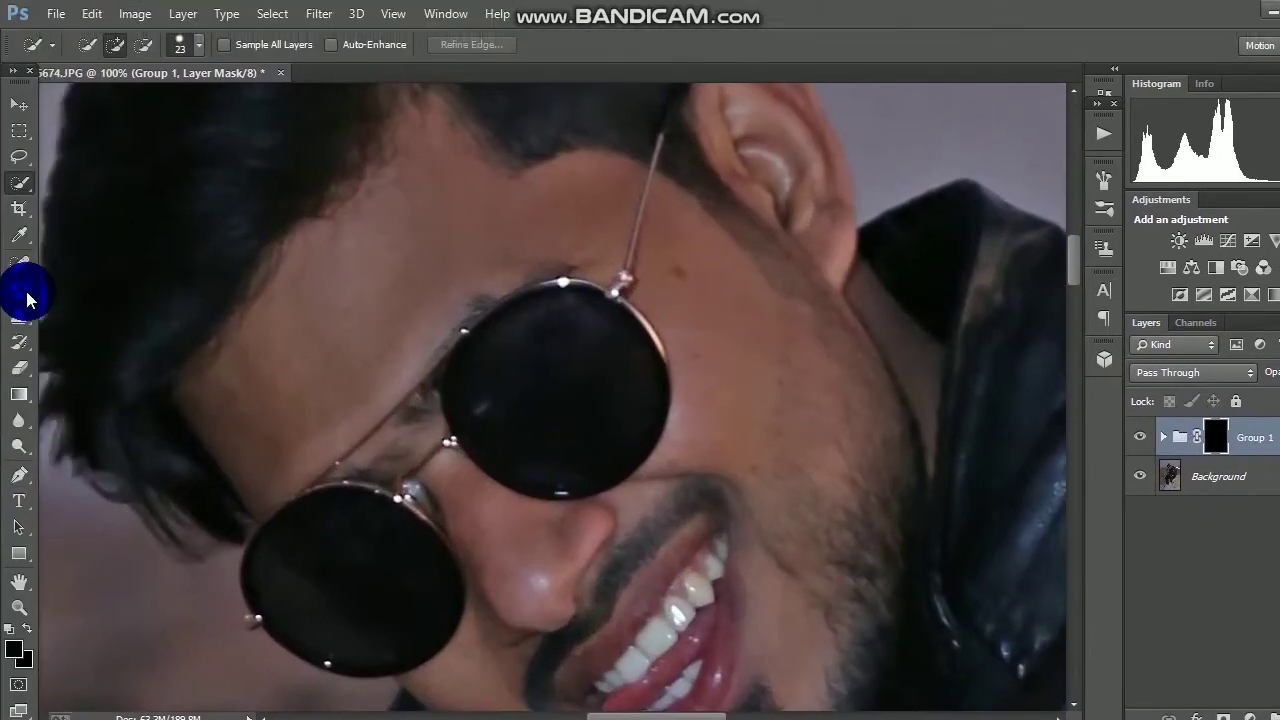
pyautogui.click(90, 345)
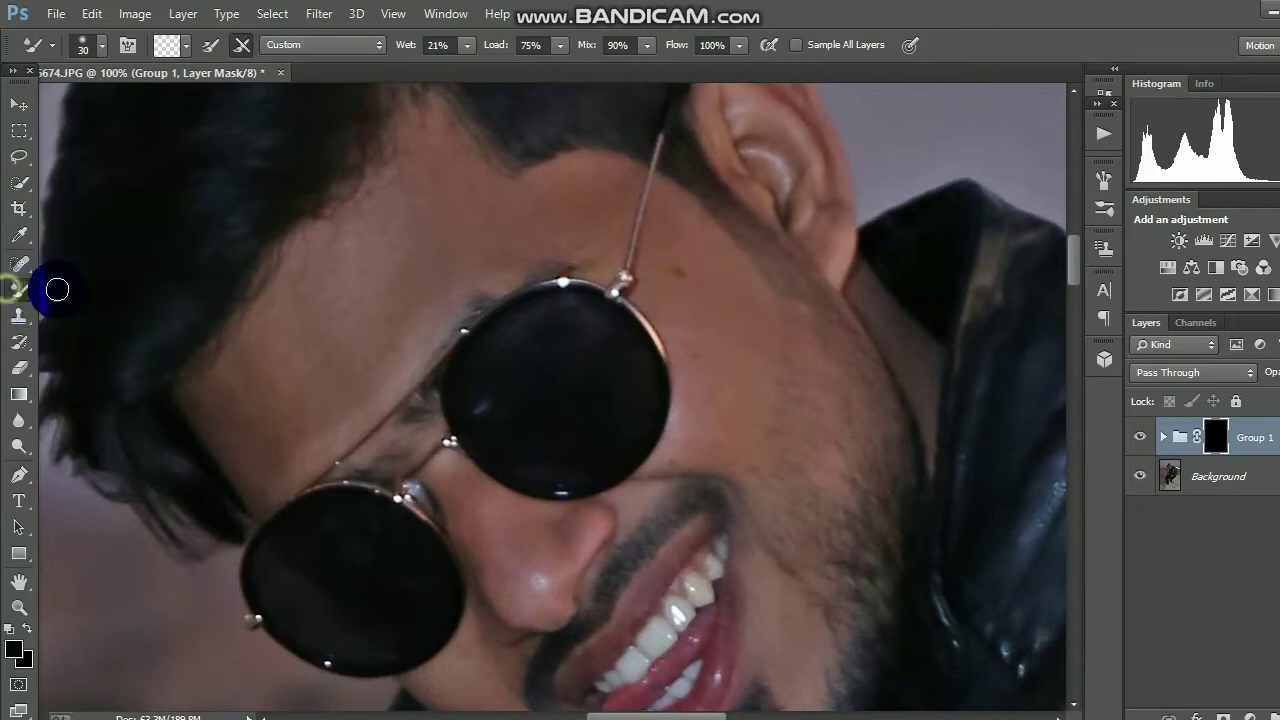
pyautogui.click(26, 290)
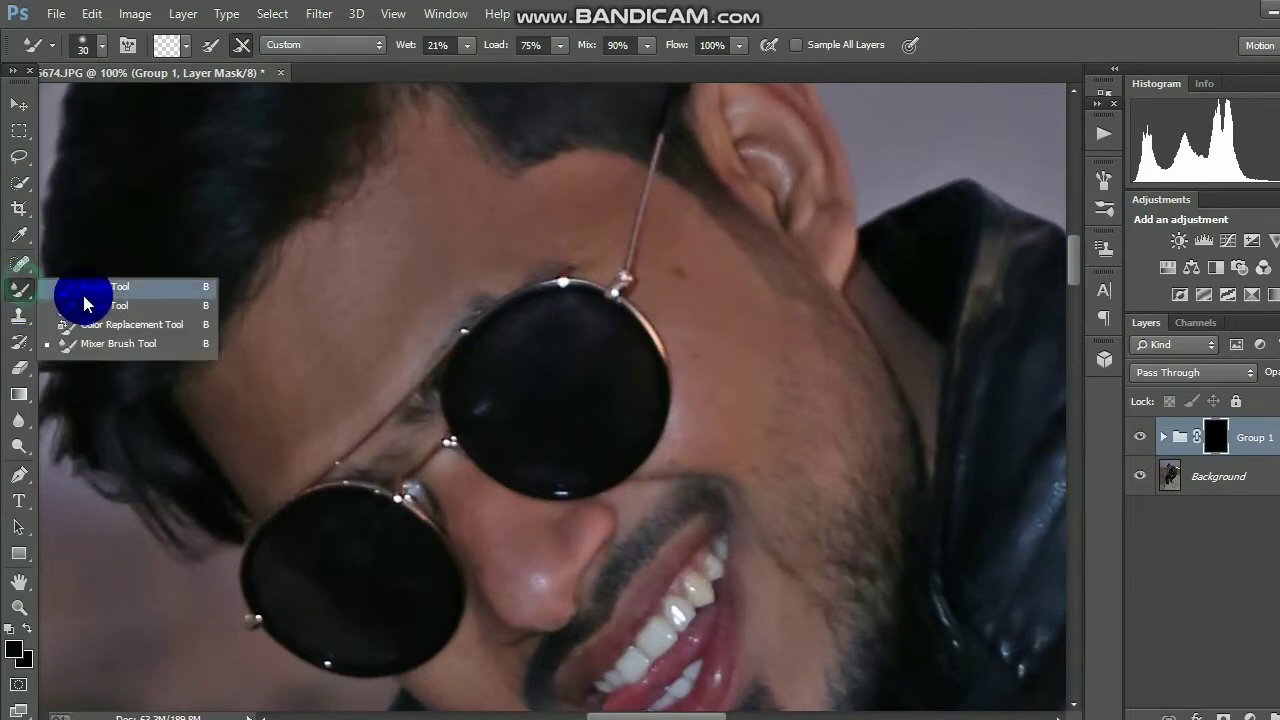
pyautogui.click(92, 288)
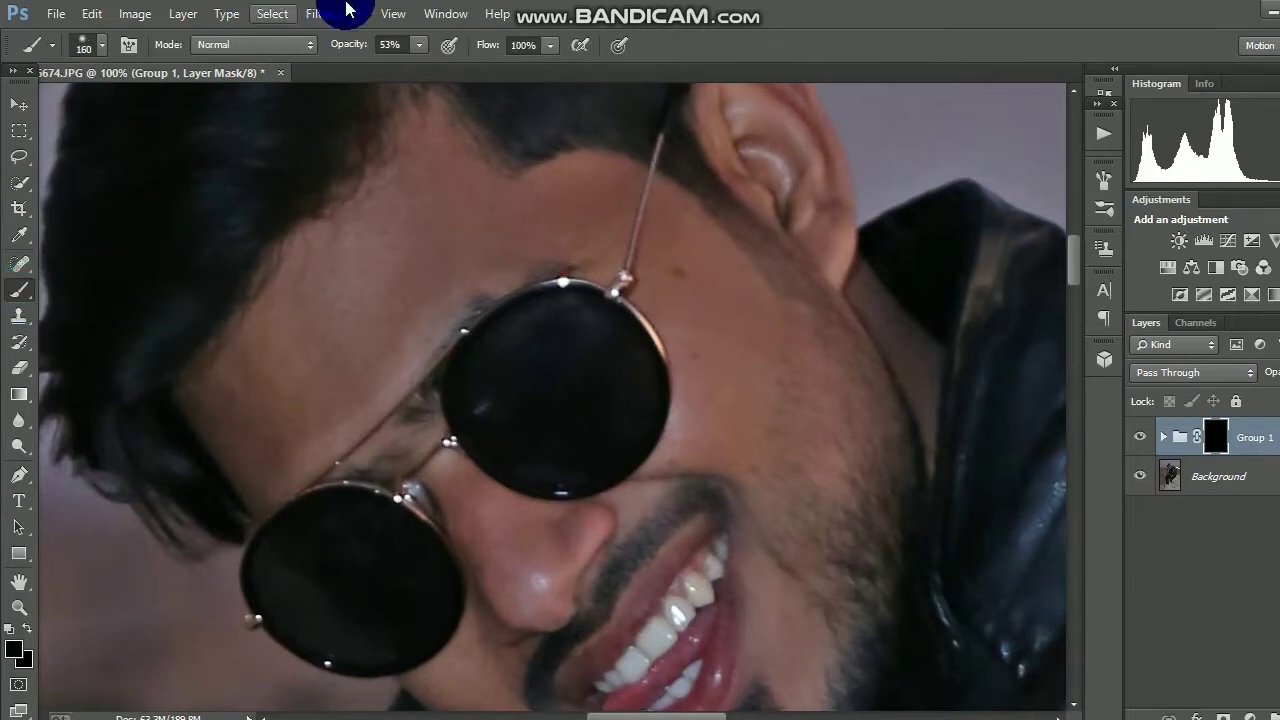
pyautogui.click(398, 45)
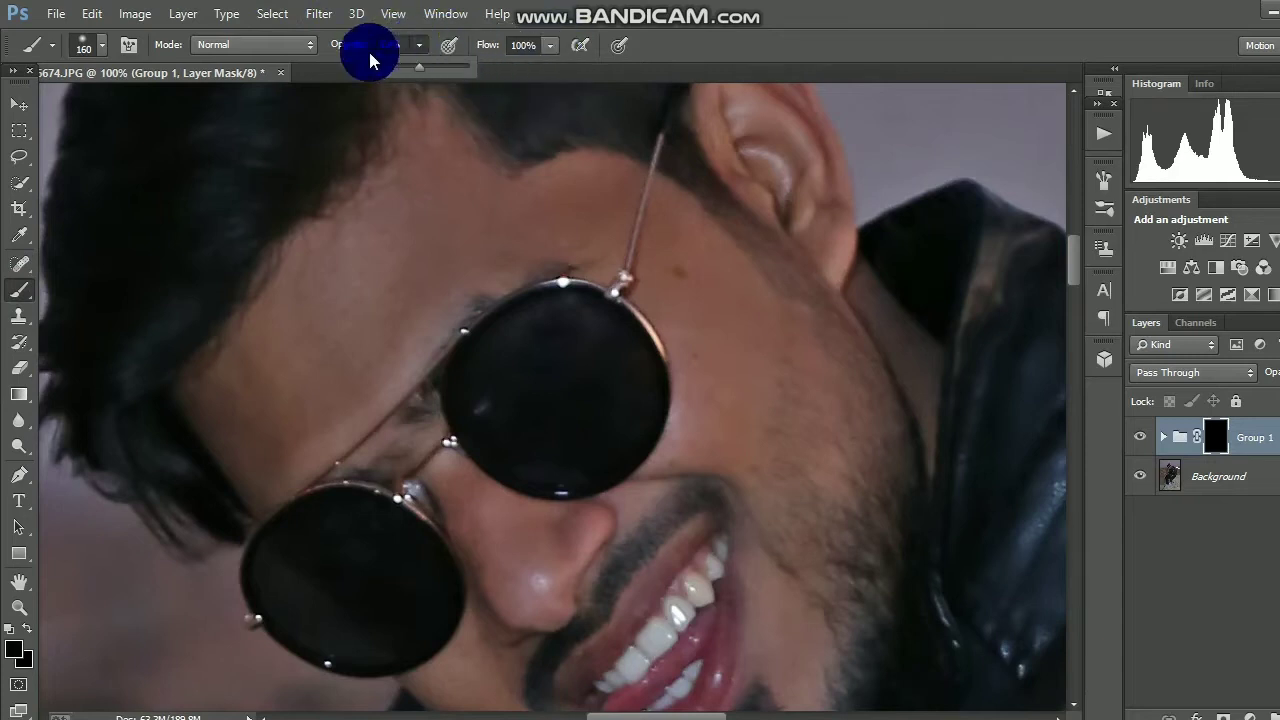
pyautogui.moveTo(421, 77); pyautogui.dragTo(424, 77)
# Reduce the brush size to 69 px and set the foreground color to near-white fcf6f6.
pyautogui.press('[')
pyautogui.press('[')
pyautogui.press('[')
pyautogui.press('[')
pyautogui.press('[')
pyautogui.press('[')
pyautogui.press('[')
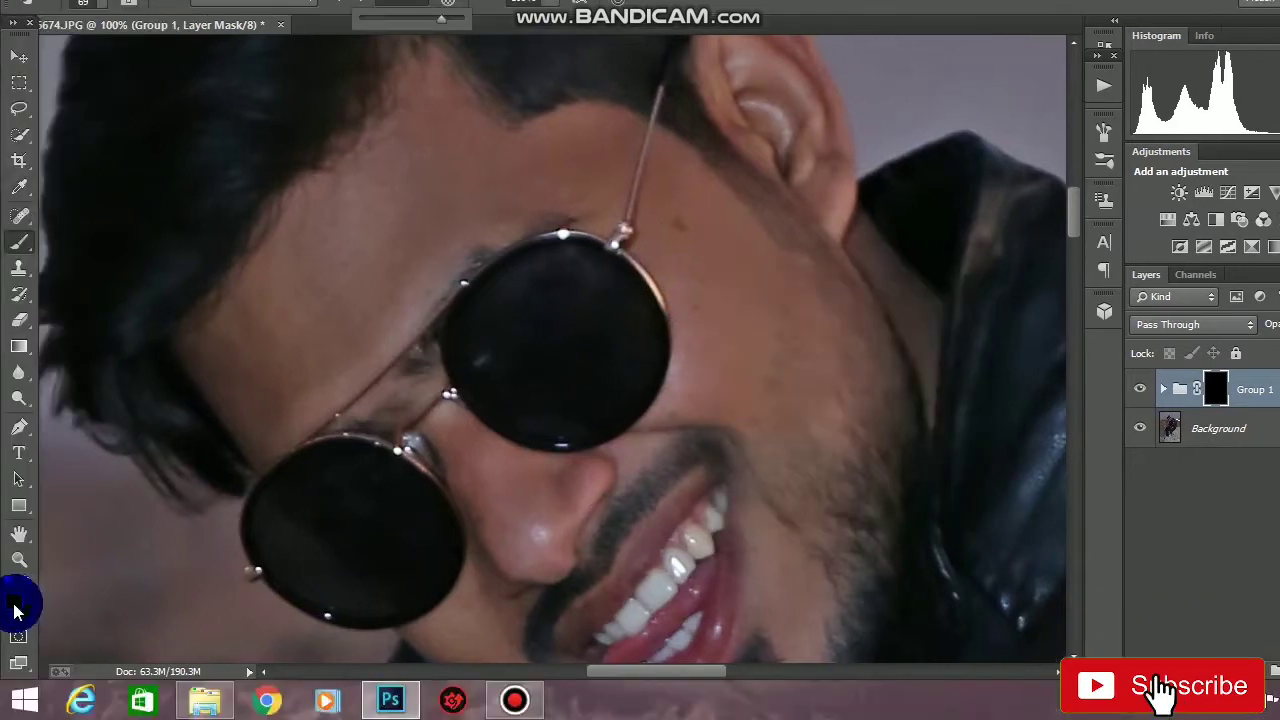
pyautogui.click(15, 605)
pyautogui.click(428, 134)
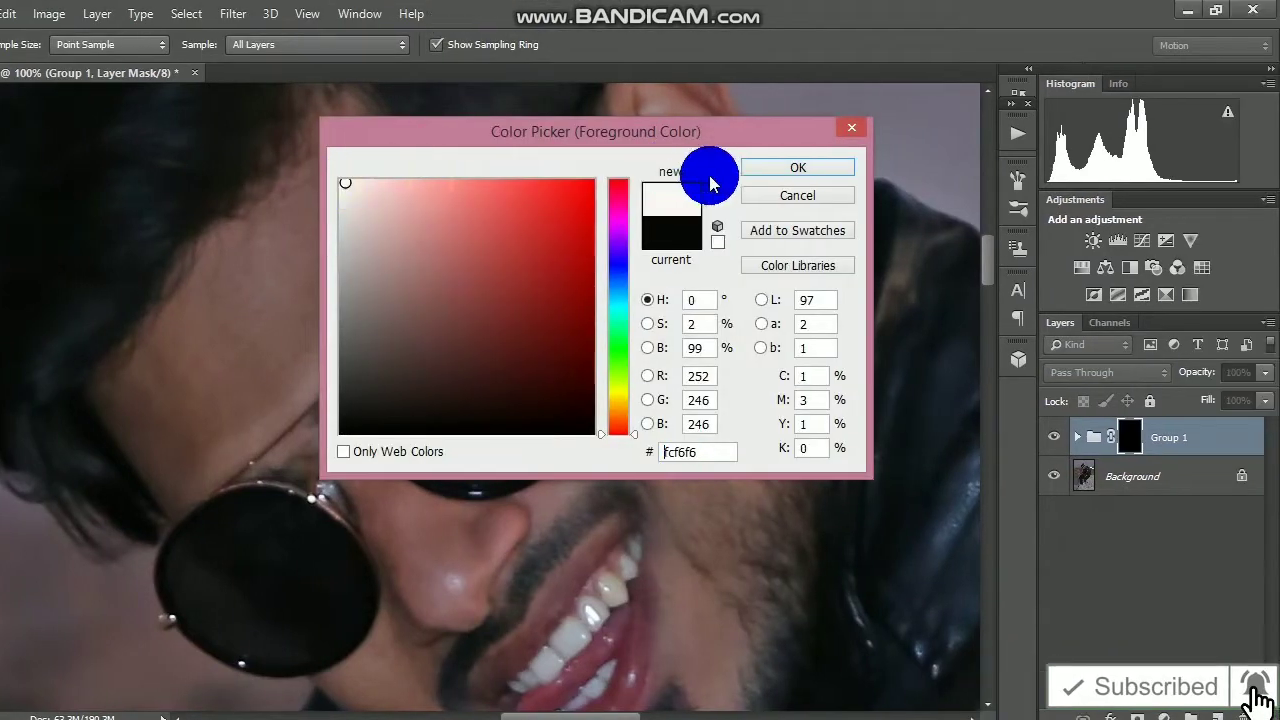
pyautogui.click(798, 167)
# Paint over the facial skin on the Group 1 mask with a soft 64 px brush to reveal the smoothing.
pyautogui.rightClick(649, 297)
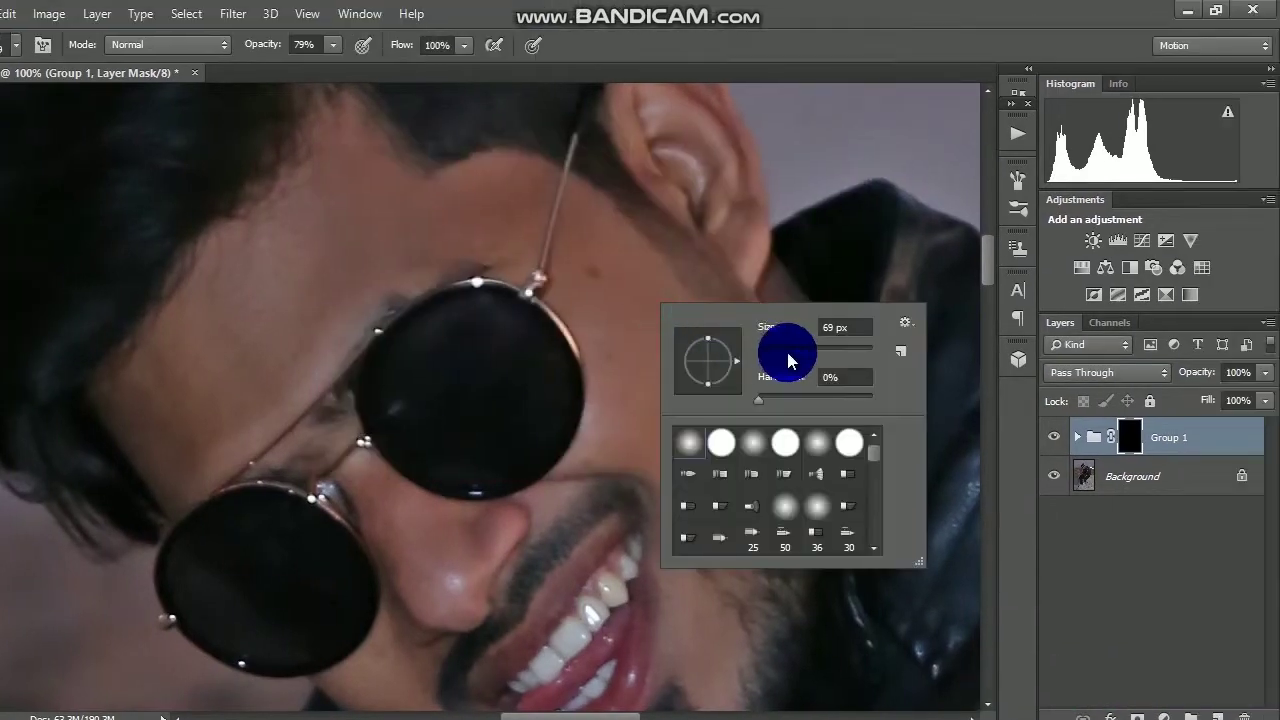
pyautogui.moveTo(786, 354); pyautogui.dragTo(796, 354)
pyautogui.click(580, 247)
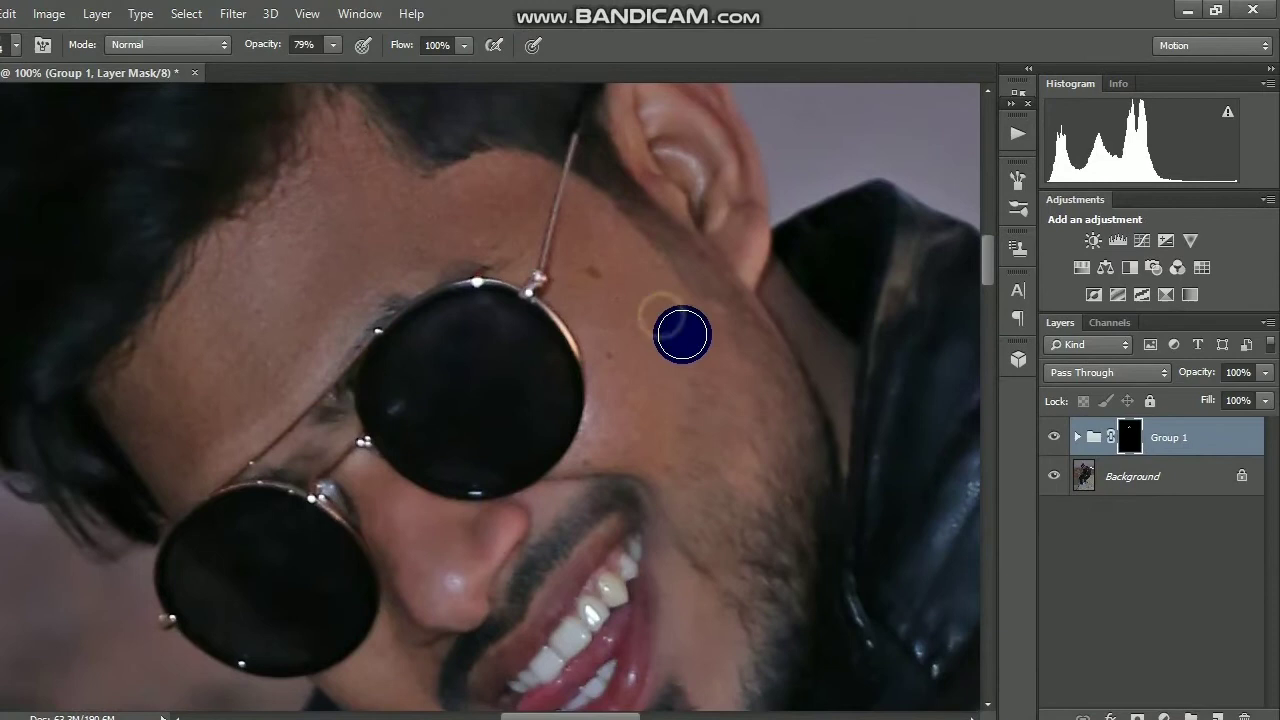
pyautogui.moveTo(635, 329); pyautogui.dragTo(635, 398)
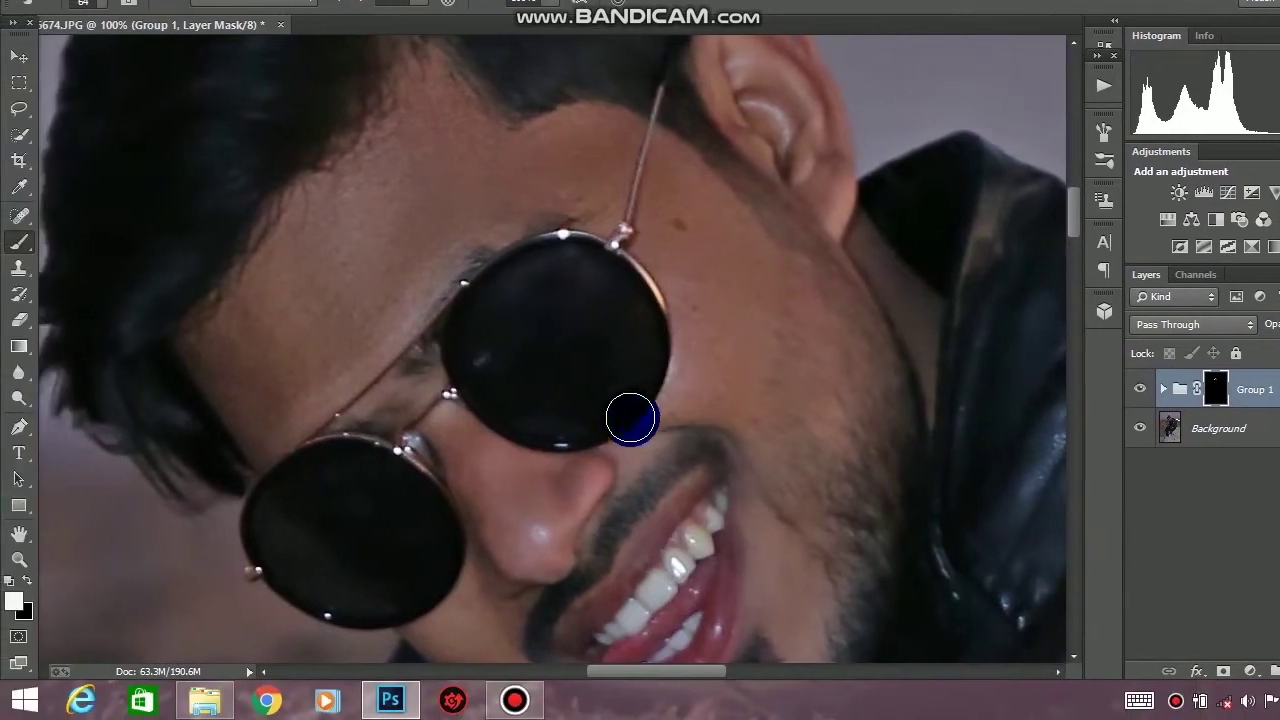
pyautogui.moveTo(505, 540); pyautogui.dragTo(494, 386)
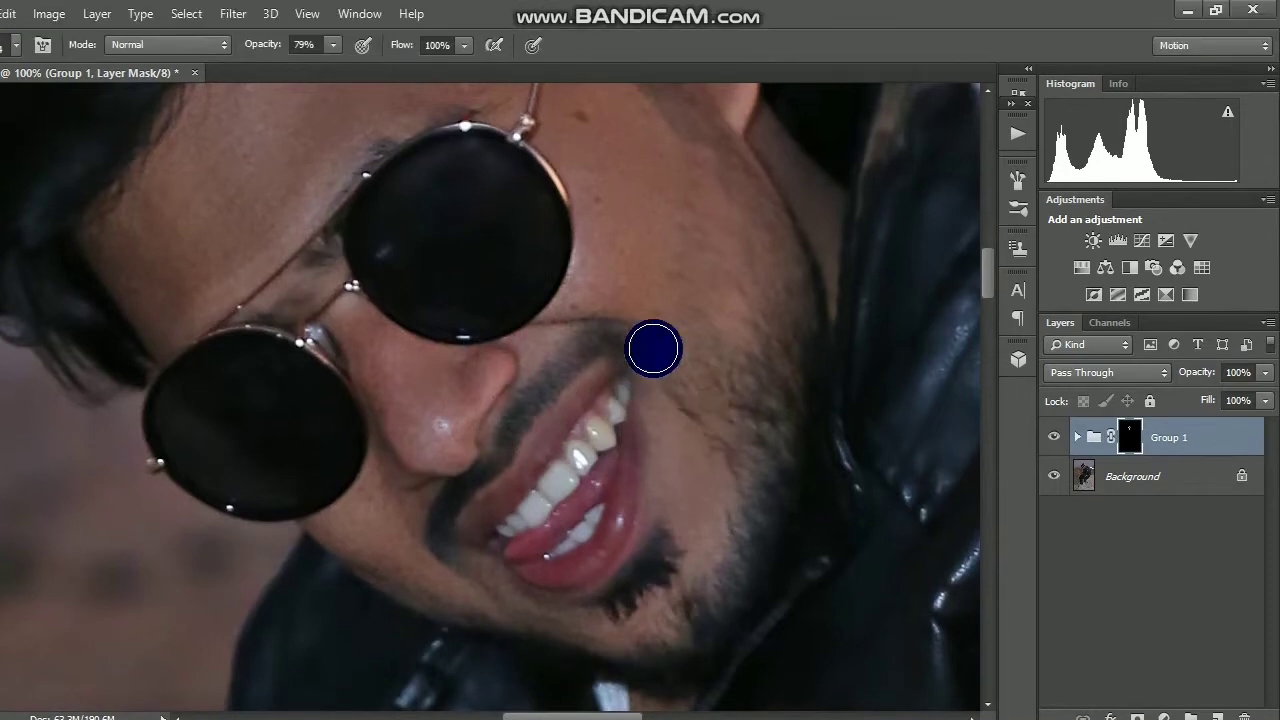
pyautogui.keyDown('alt'); pyautogui.click(718, 366); pyautogui.keyUp('alt')
pyautogui.moveTo(768, 464); pyautogui.dragTo(716, 316)
# Enlarge the brush to 89 px and paint over the skin of both hands on the Group 1 mask.
pyautogui.keyDown('ctrl'); pyautogui.click(600, 547); pyautogui.keyUp('ctrl')
pyautogui.moveTo(641, 555); pyautogui.dragTo(696, 222)
pyautogui.moveTo(480, 590)
pyautogui.mouseDown()
pyautogui.moveTo(614, 216)
pyautogui.moveTo(716, 397)
pyautogui.mouseUp()
pyautogui.rightClick(509, 283)
pyautogui.click(654, 328)
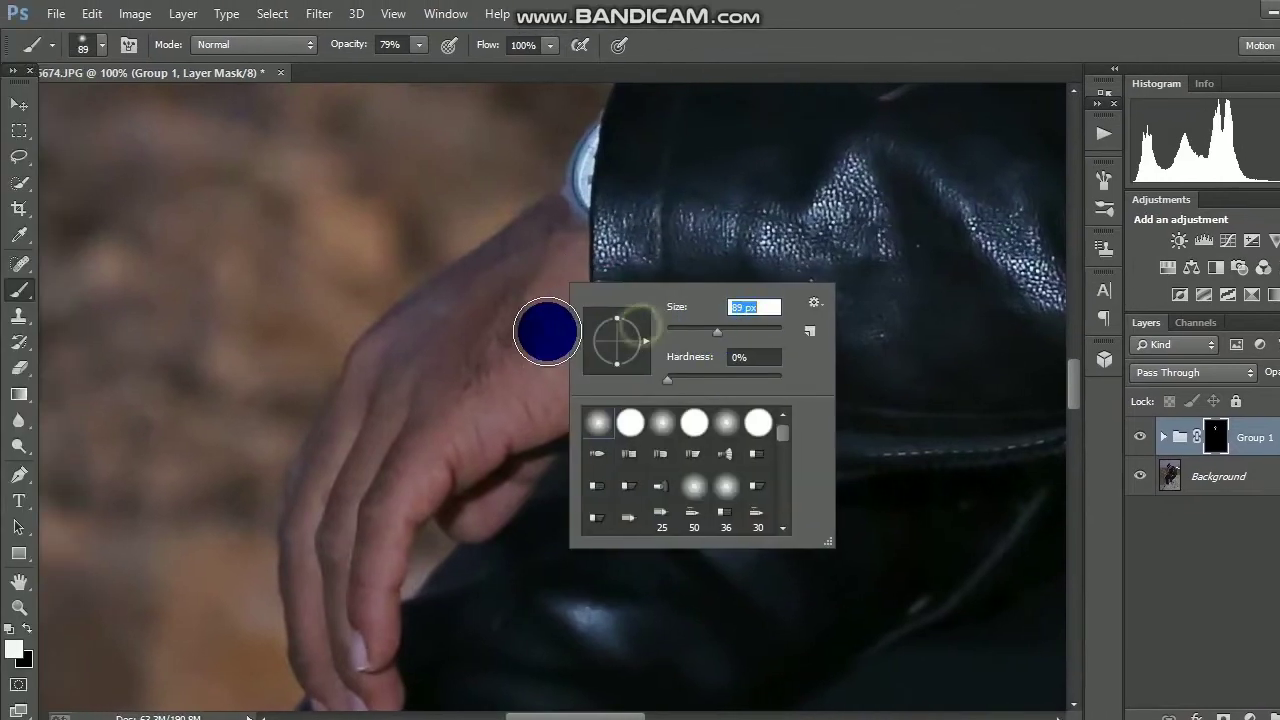
pyautogui.click(478, 266)
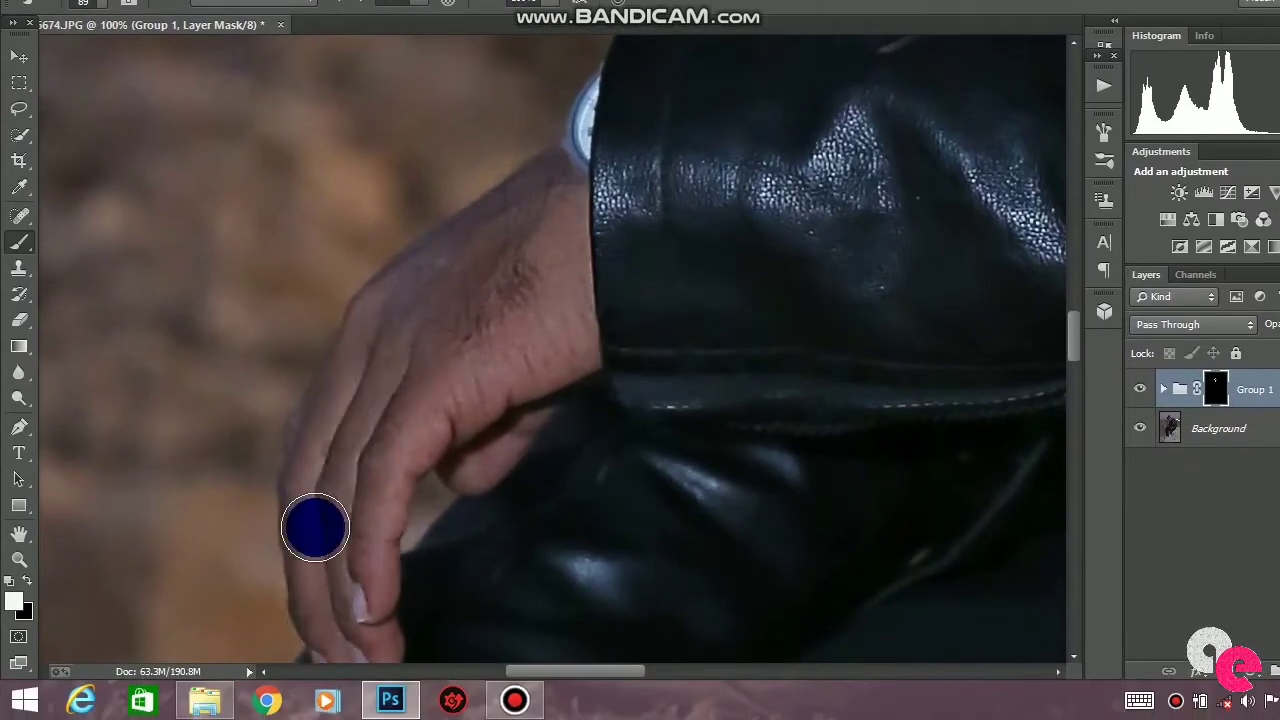
pyautogui.moveTo(315, 527); pyautogui.dragTo(350, 585)
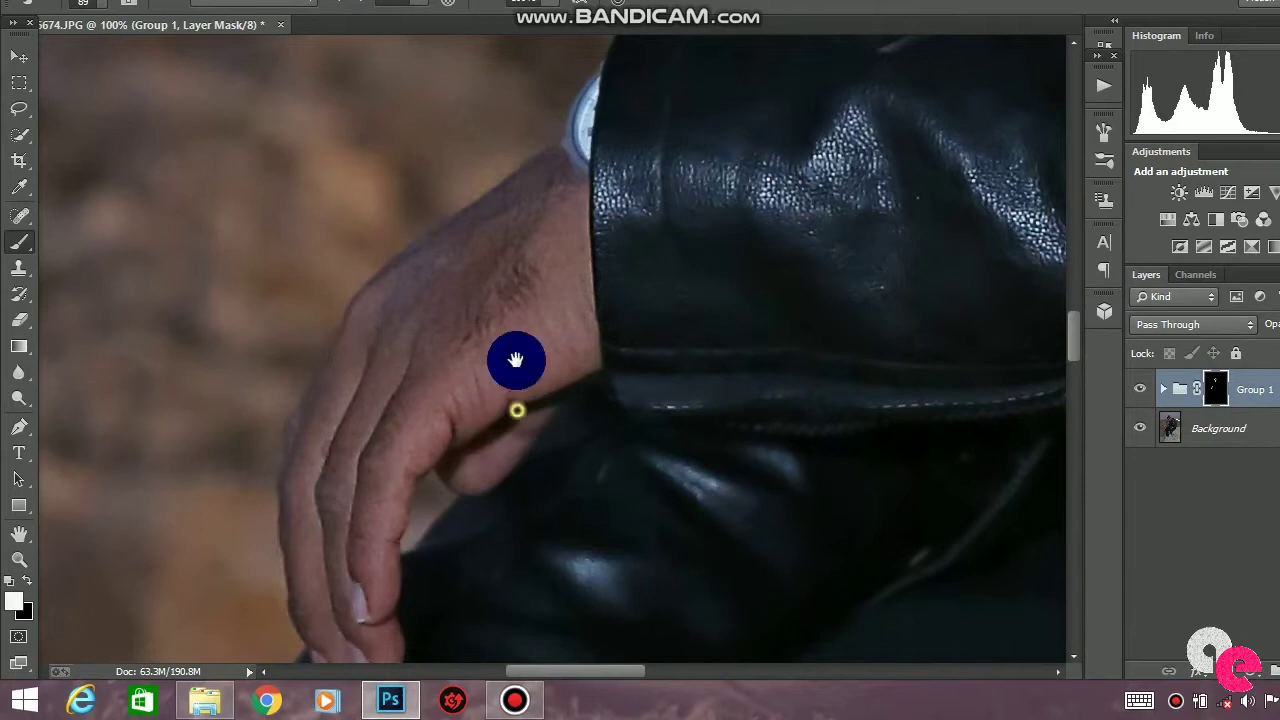
pyautogui.moveTo(514, 411); pyautogui.dragTo(552, 115)
pyautogui.scroll(-3, 434, 503)
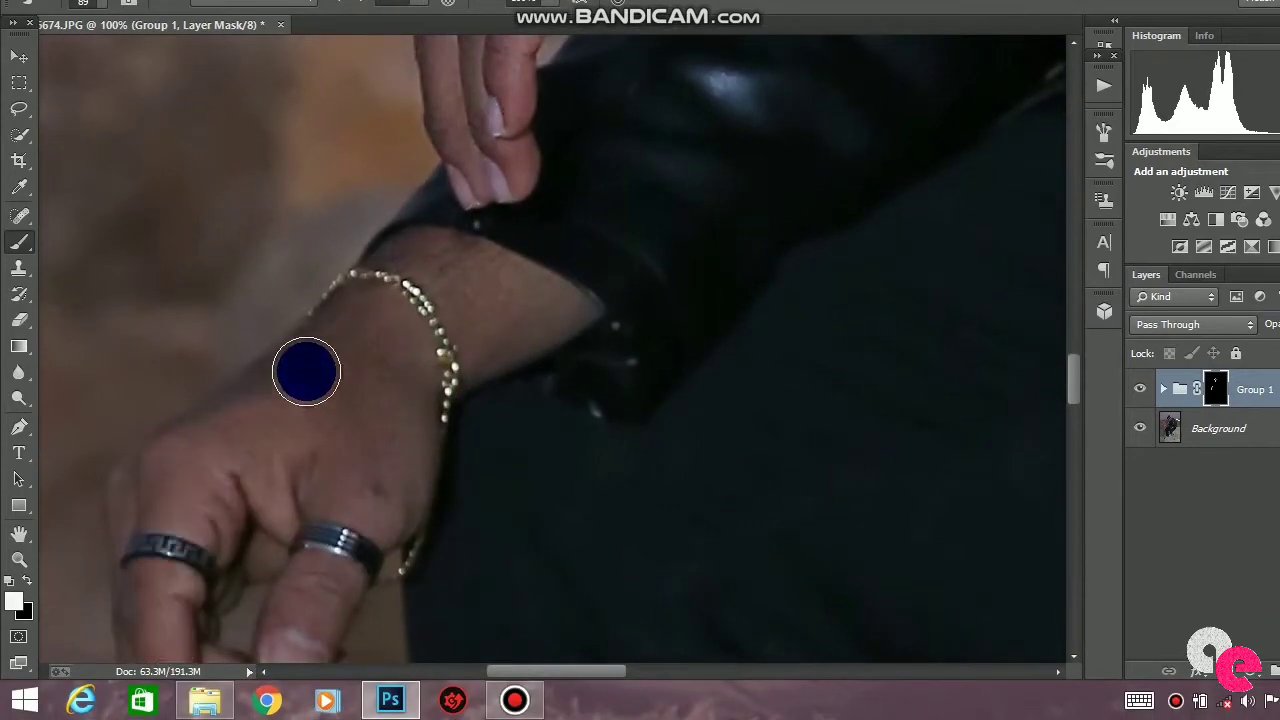
pyautogui.scroll(-3, 398, 461)
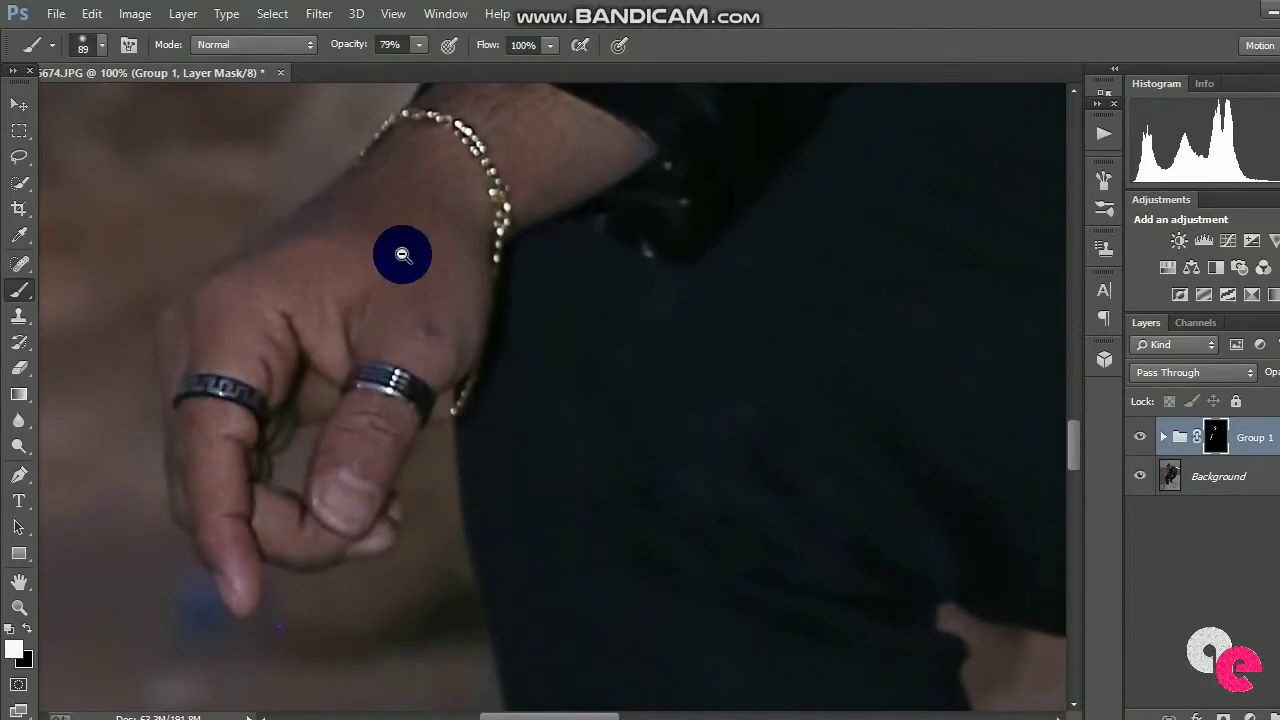
# Paint over the bare ankle skin above the white shoe on the Group 1 mask.
pyautogui.keyDown('alt'); pyautogui.click(403, 254); pyautogui.keyUp('alt')
pyautogui.keyDown('alt'); pyautogui.click(403, 254); pyautogui.keyUp('alt')
pyautogui.keyDown('alt'); pyautogui.click(403, 254); pyautogui.keyUp('alt')
pyautogui.keyDown('alt'); pyautogui.click(405, 256); pyautogui.keyUp('alt')
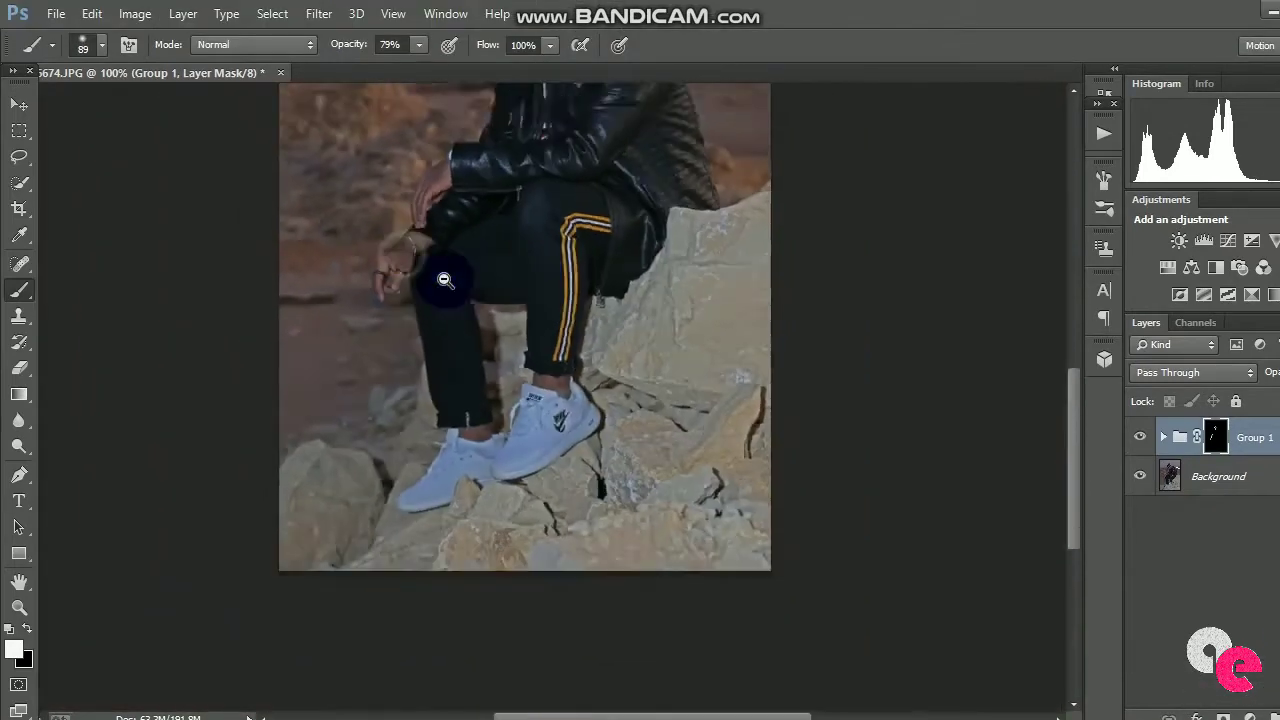
pyautogui.keyDown('ctrl'); pyautogui.click(536, 400); pyautogui.keyUp('ctrl')
pyautogui.keyDown('ctrl'); pyautogui.click(560, 365); pyautogui.keyUp('ctrl')
pyautogui.keyDown('ctrl'); pyautogui.click(567, 354); pyautogui.keyUp('ctrl')
pyautogui.scroll(2, 567, 354)
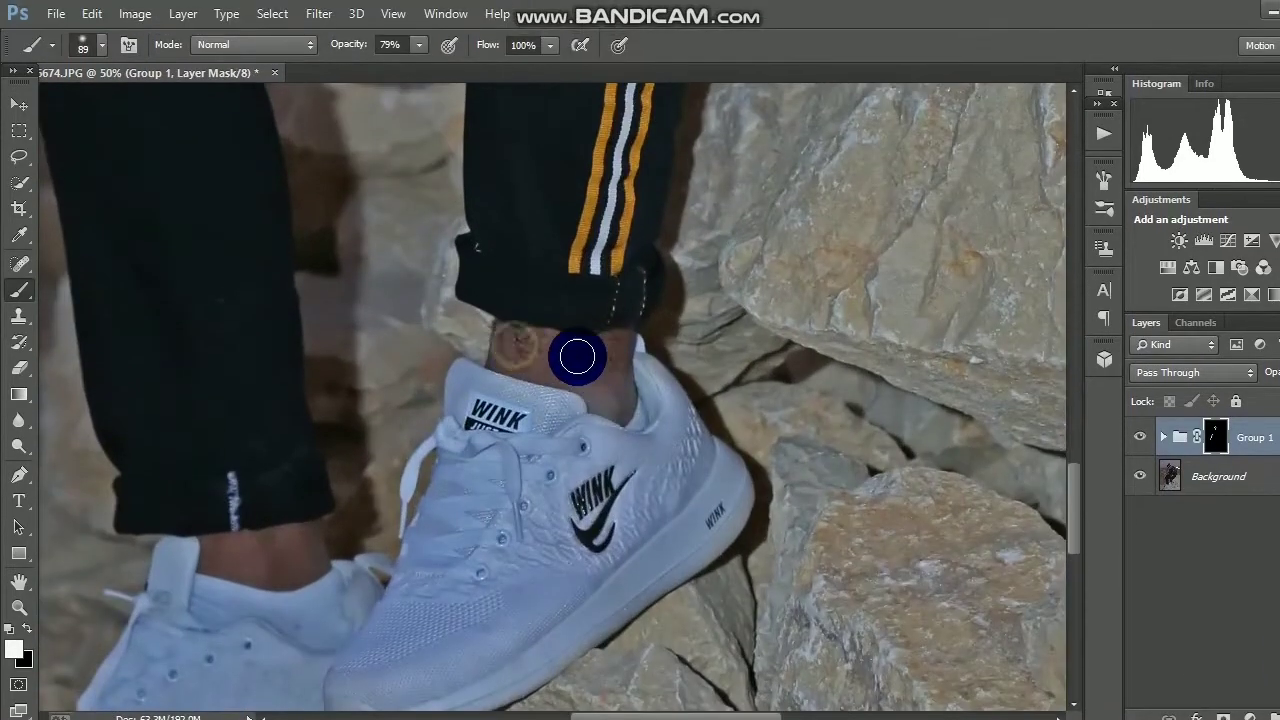
pyautogui.moveTo(577, 357); pyautogui.dragTo(517, 357)
pyautogui.scroll(-5, 377, 366)
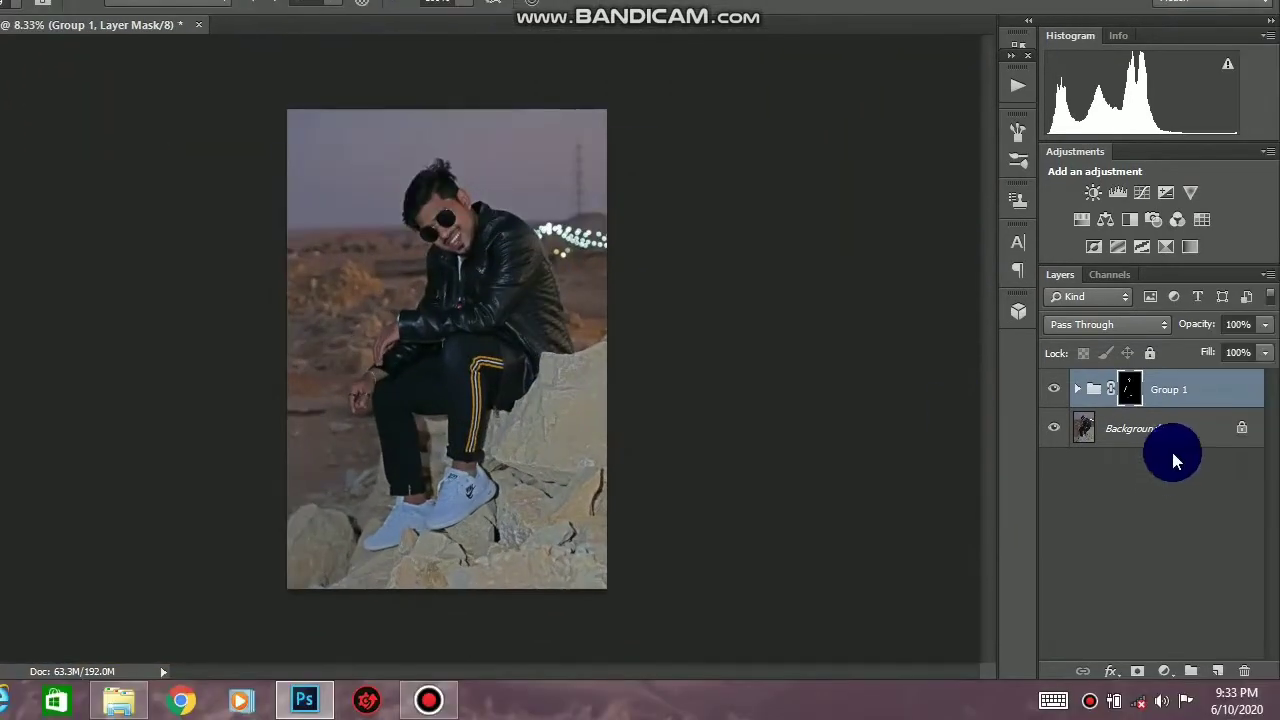
# Merge Group 1 and the Background layer into a single layer.
pyautogui.keyDown('shift'); pyautogui.click(1160, 428); pyautogui.keyUp('shift')
pyautogui.rightClick(1160, 428)
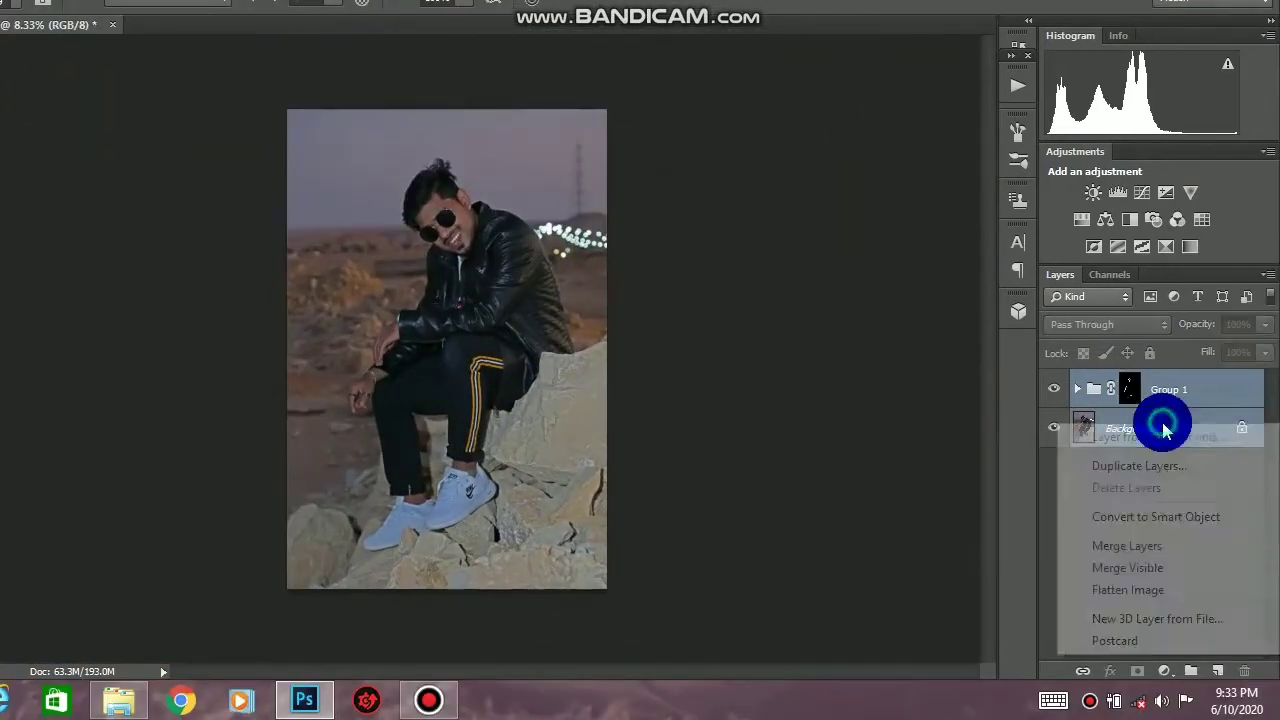
pyautogui.click(1222, 548)
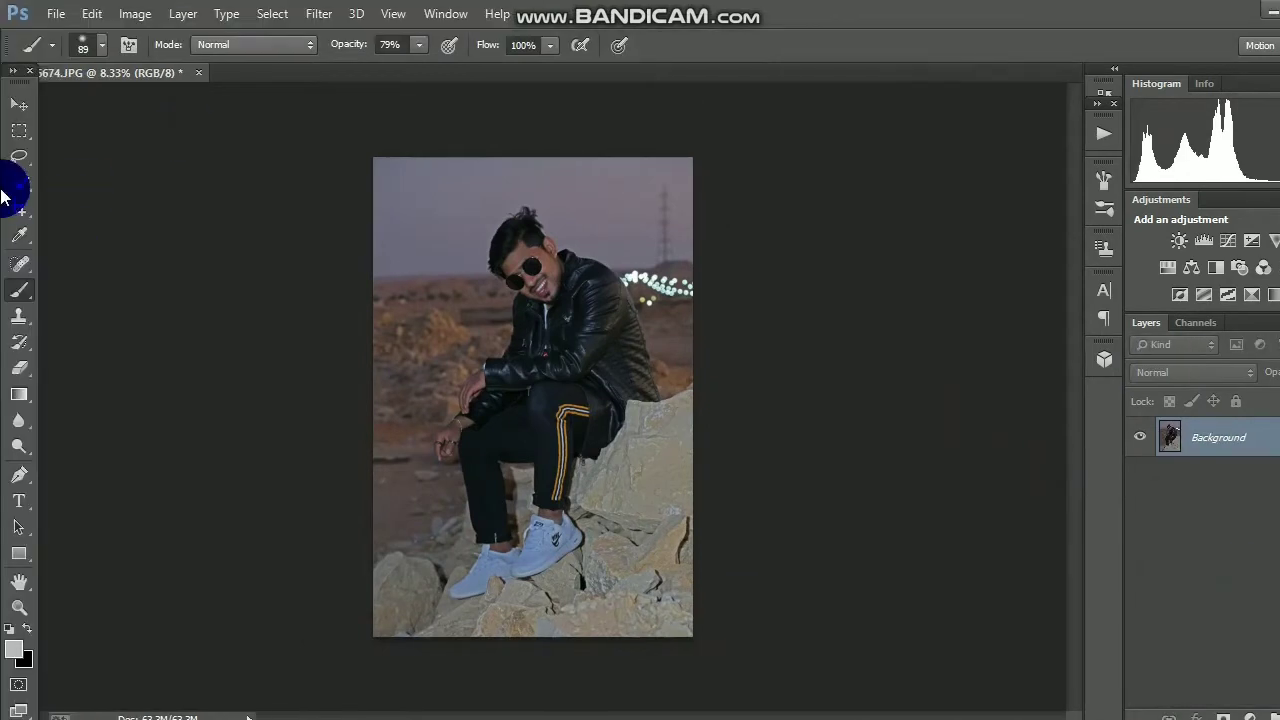
# Select the man's hair, face and leather jacket with the Quick Selection tool.
pyautogui.click(22, 190)
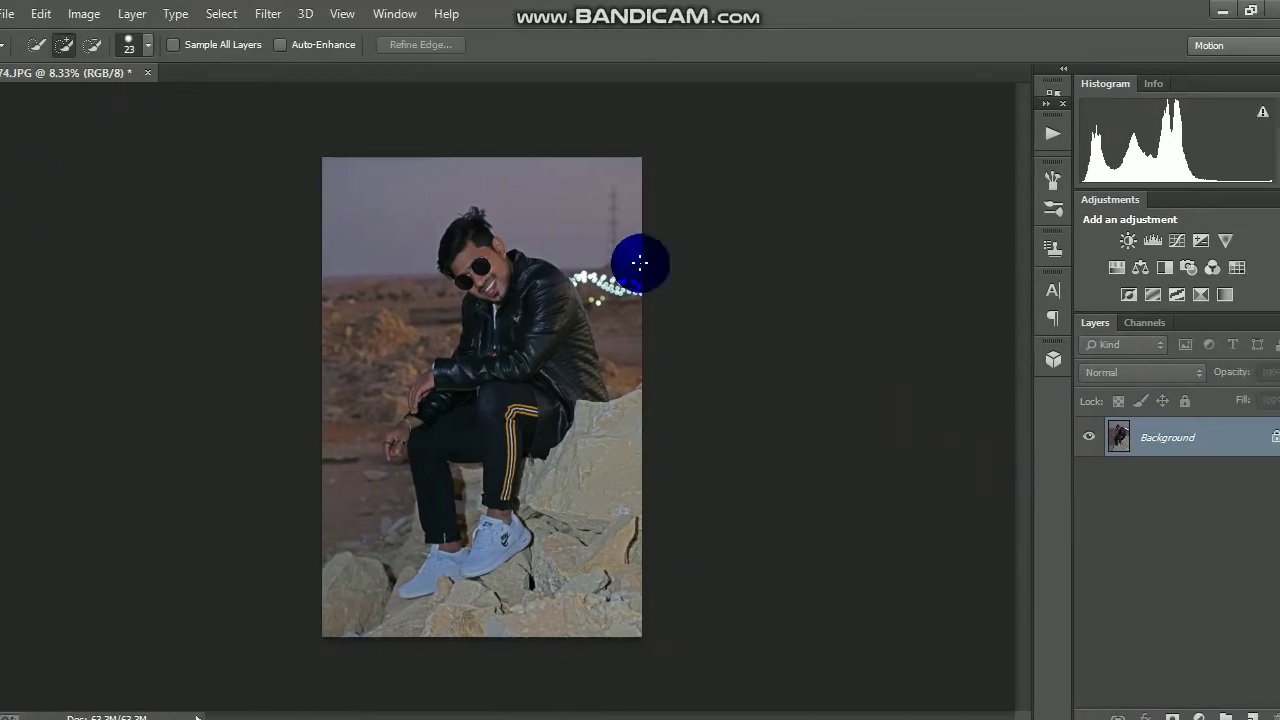
pyautogui.scroll(3, 540, 262)
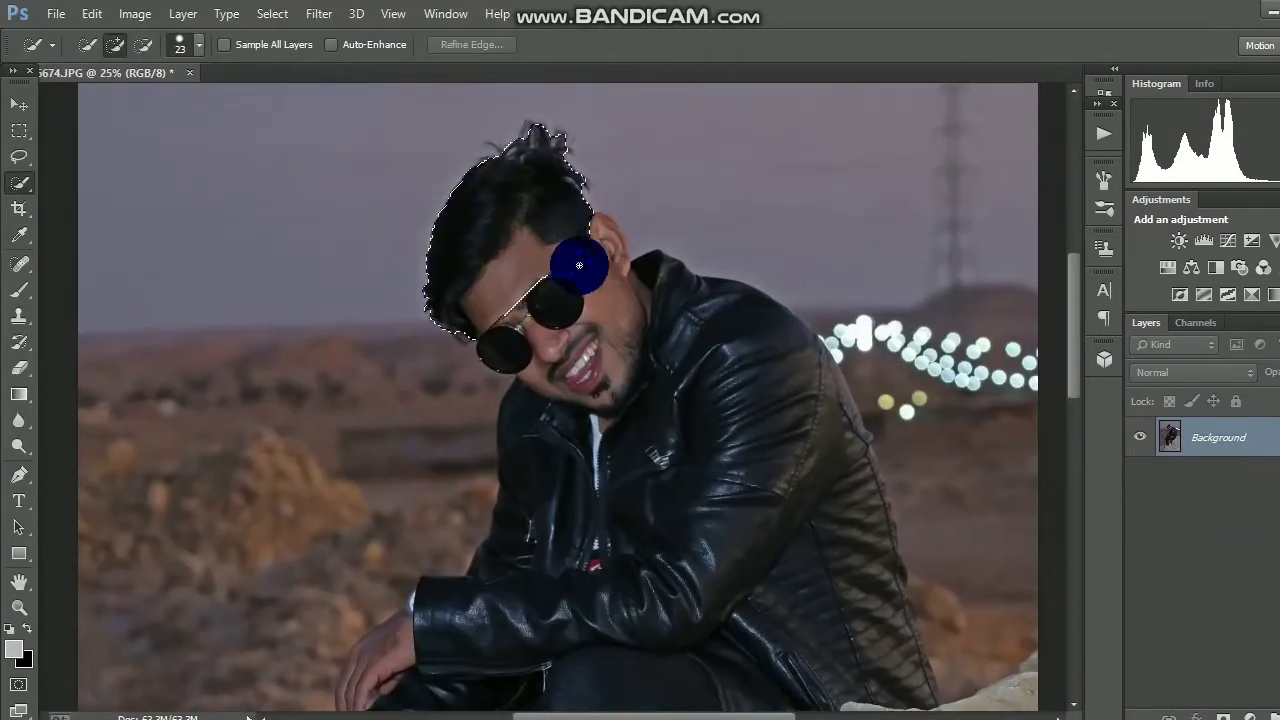
pyautogui.moveTo(603, 225)
pyautogui.mouseDown()
pyautogui.moveTo(626, 286)
pyautogui.moveTo(679, 295)
pyautogui.moveTo(784, 392)
pyautogui.moveTo(851, 504)
pyautogui.mouseUp()
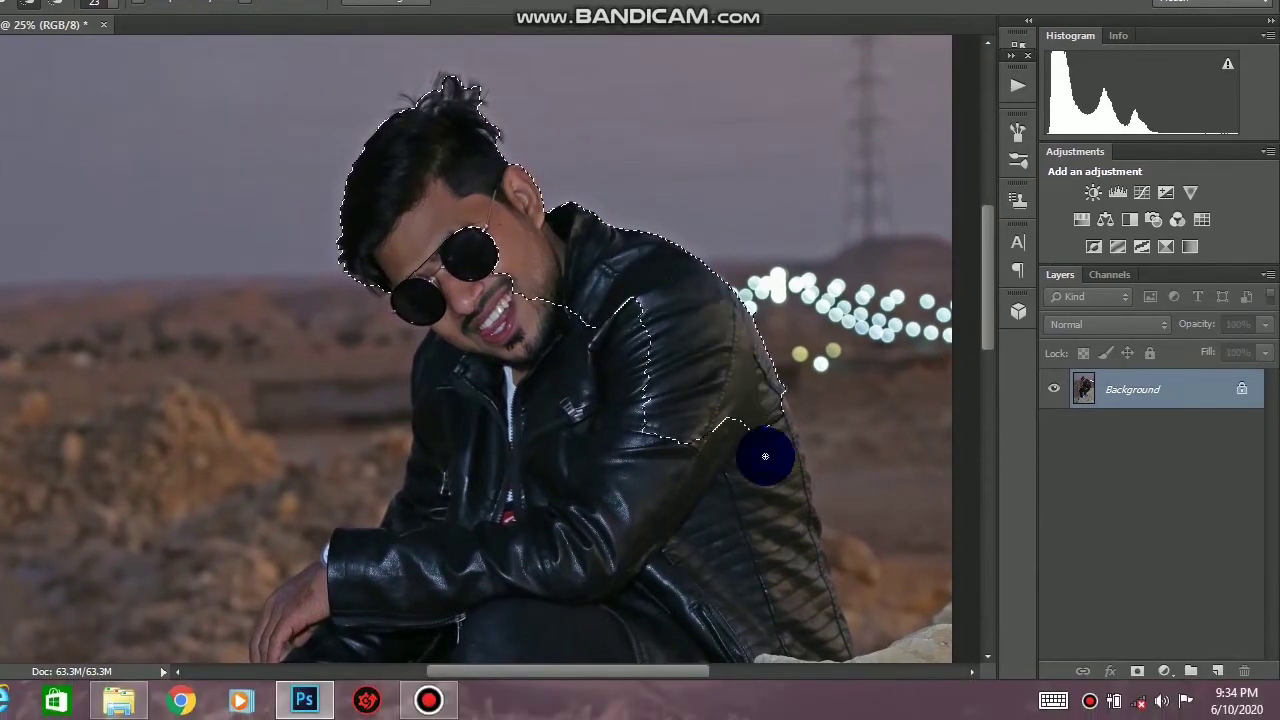
pyautogui.moveTo(765, 456)
pyautogui.mouseDown()
pyautogui.moveTo(448, 358)
pyautogui.moveTo(455, 385)
pyautogui.mouseUp()
pyautogui.scroll(1, 468, 443)
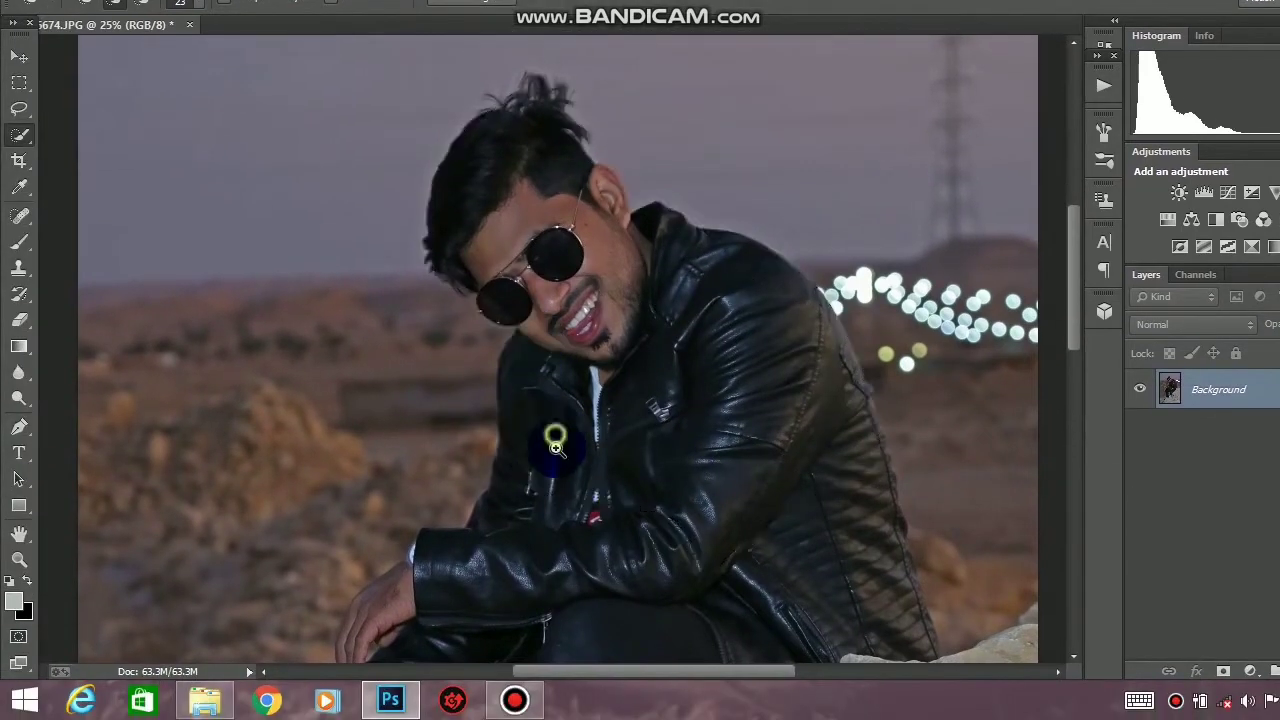
pyautogui.moveTo(450, 500); pyautogui.dragTo(482, 329)
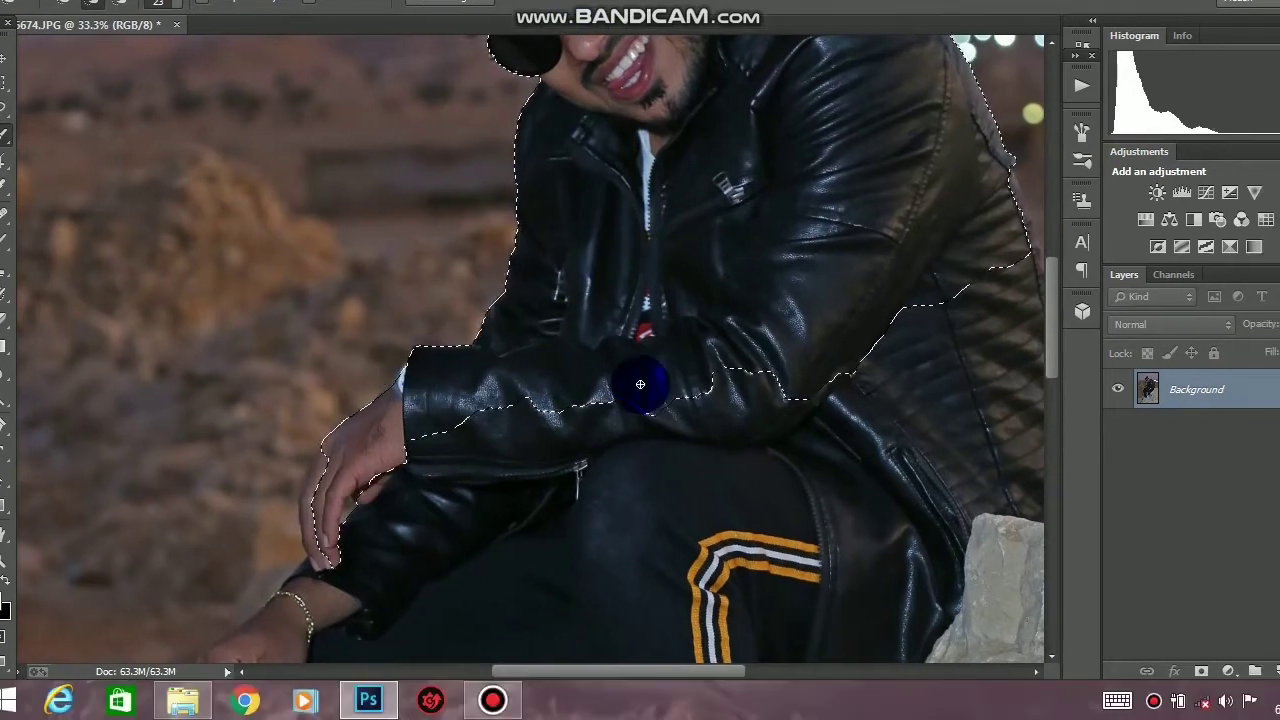
# Extend the selection over the lower hand, the upper hand's fingers and the jacket sleeve.
pyautogui.moveTo(669, 509); pyautogui.dragTo(606, 259)
pyautogui.moveTo(316, 361); pyautogui.dragTo(240, 425)
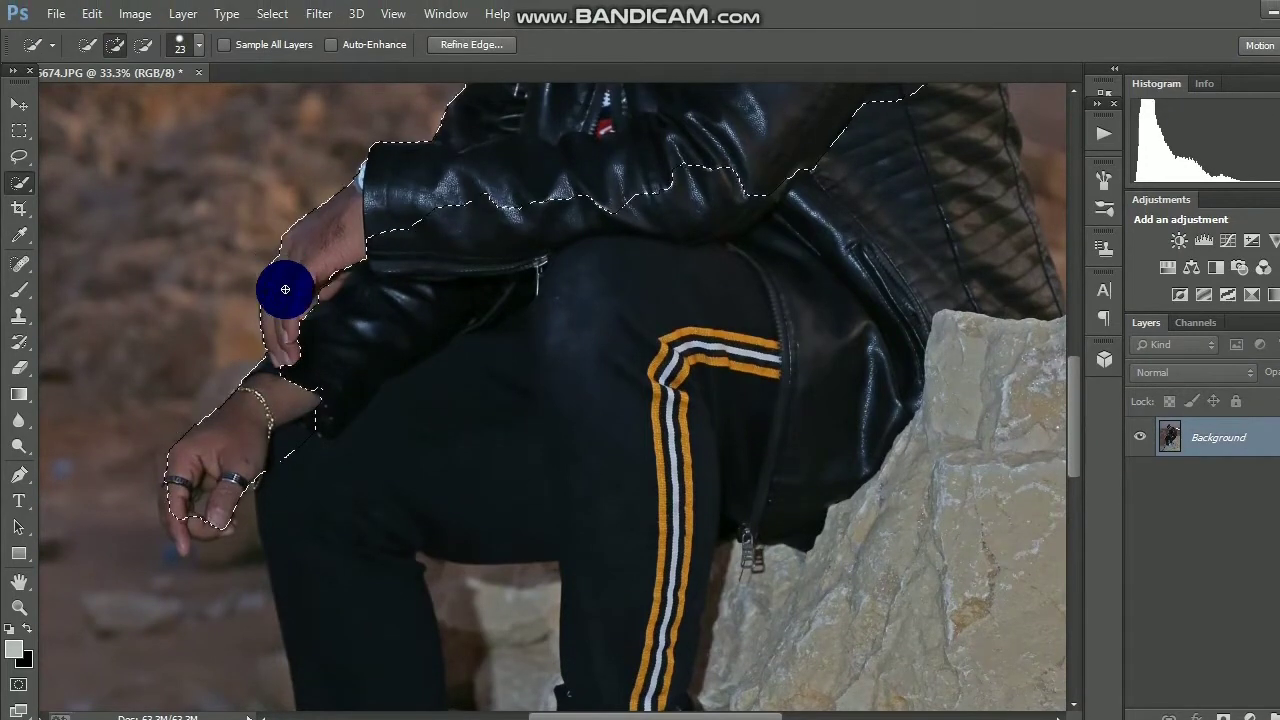
pyautogui.scroll(1, 285, 289)
pyautogui.moveTo(277, 286); pyautogui.dragTo(307, 332)
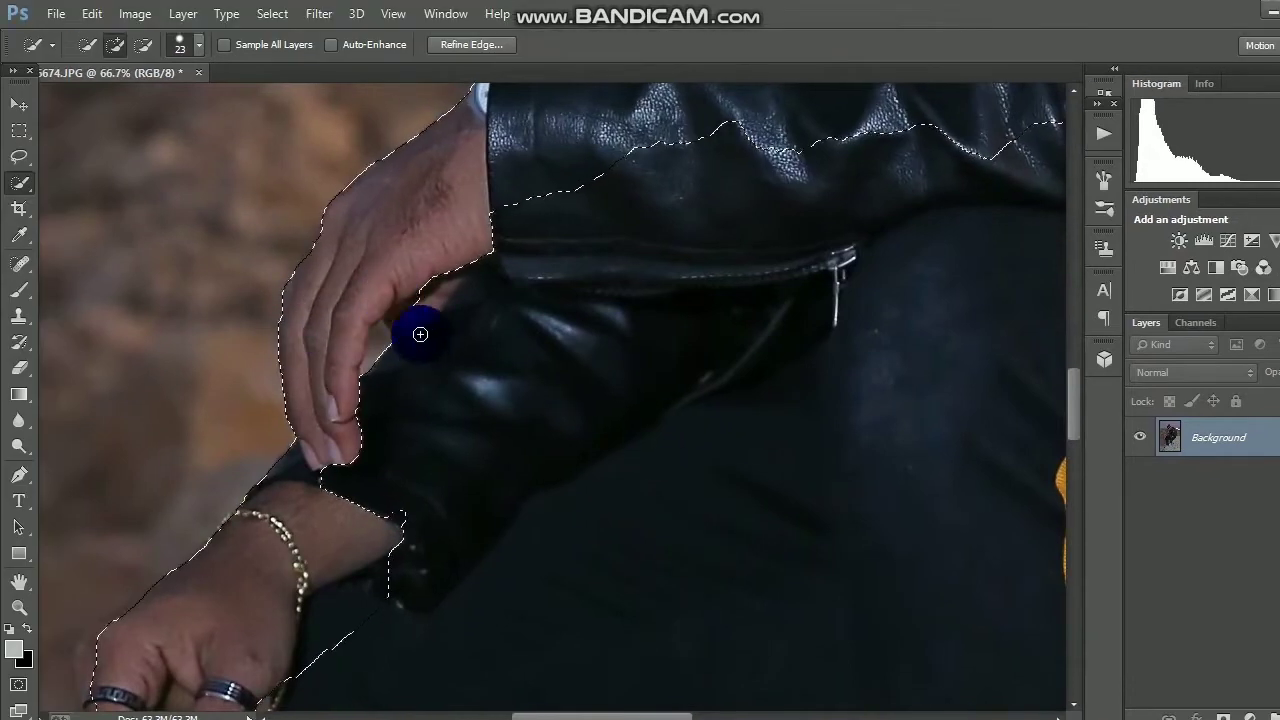
pyautogui.moveTo(420, 334)
pyautogui.mouseDown()
pyautogui.moveTo(486, 383)
pyautogui.moveTo(522, 432)
pyautogui.mouseUp()
pyautogui.moveTo(640, 512); pyautogui.dragTo(644, 528)
# Add the lower hand's remaining fingers, the trousers and the shoes to the selection.
pyautogui.moveTo(590, 459)
pyautogui.mouseDown()
pyautogui.moveTo(590, 310)
pyautogui.moveTo(579, 338)
pyautogui.mouseUp()
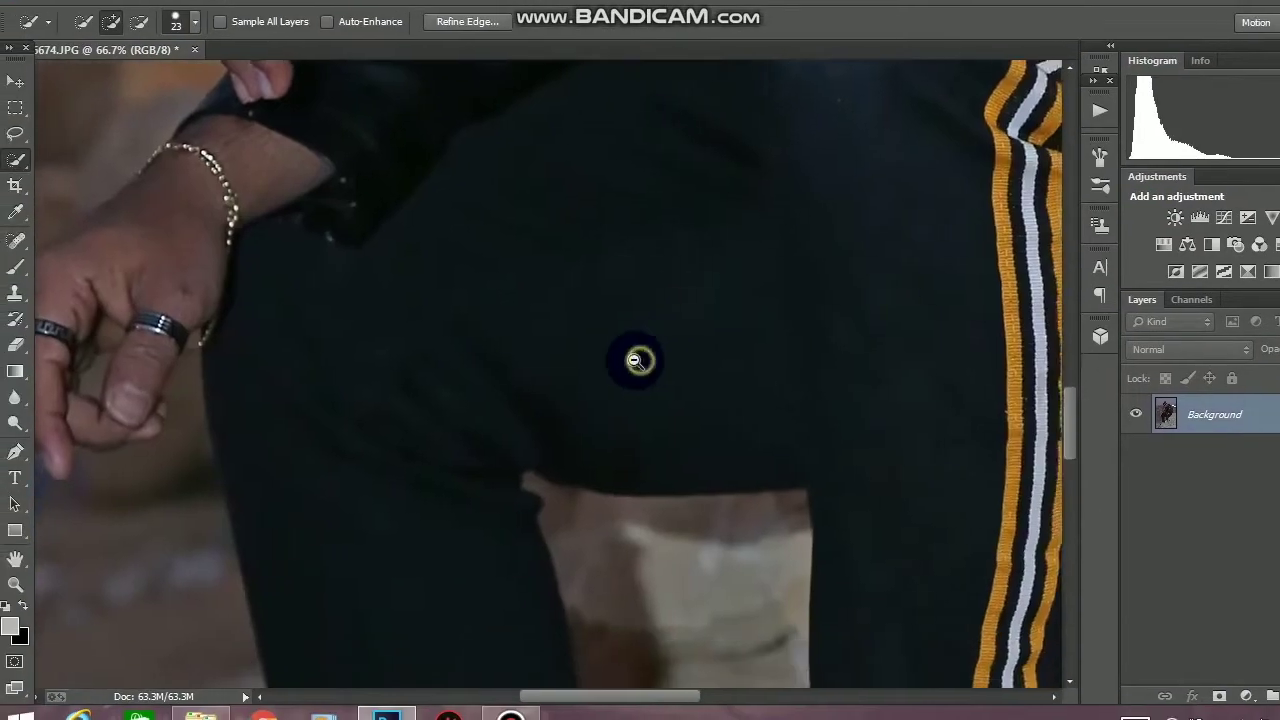
pyautogui.scroll(-1, 579, 338)
pyautogui.moveTo(313, 319); pyautogui.dragTo(347, 318)
pyautogui.moveTo(220, 350)
pyautogui.mouseDown()
pyautogui.moveTo(231, 405)
pyautogui.moveTo(283, 396)
pyautogui.mouseUp()
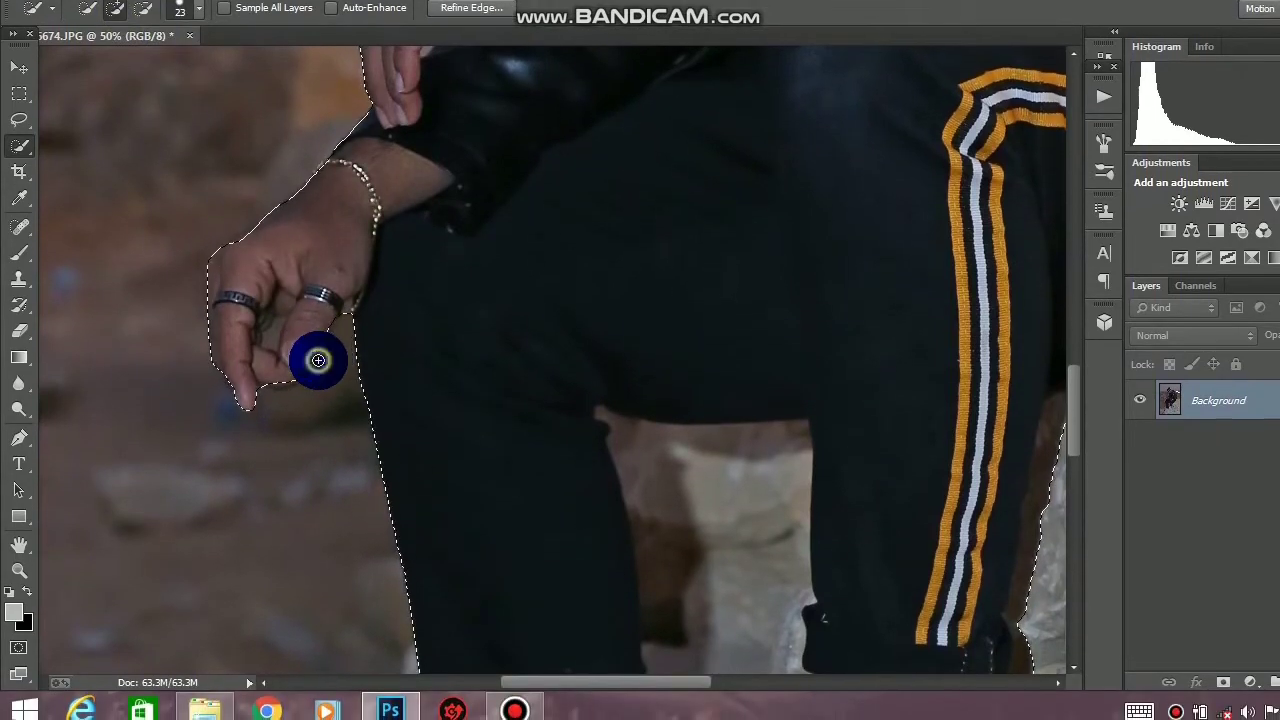
pyautogui.moveTo(846, 389); pyautogui.dragTo(750, 95)
pyautogui.moveTo(740, 336); pyautogui.dragTo(500, 462)
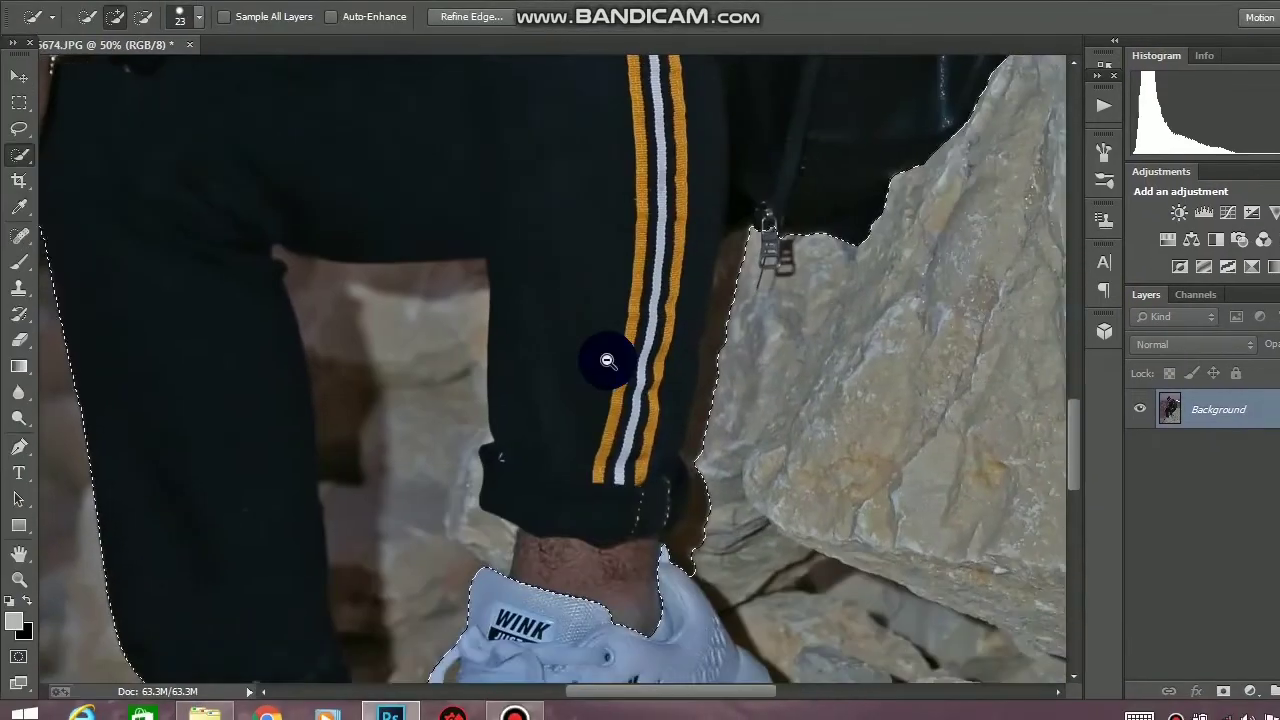
pyautogui.keyDown('alt'); pyautogui.click(645, 374); pyautogui.keyUp('alt')
# Add the missed strip of the jacket's lower back edge, just above the rock, to the selection with the Lasso tool.
pyautogui.scroll(10, 640, 478)
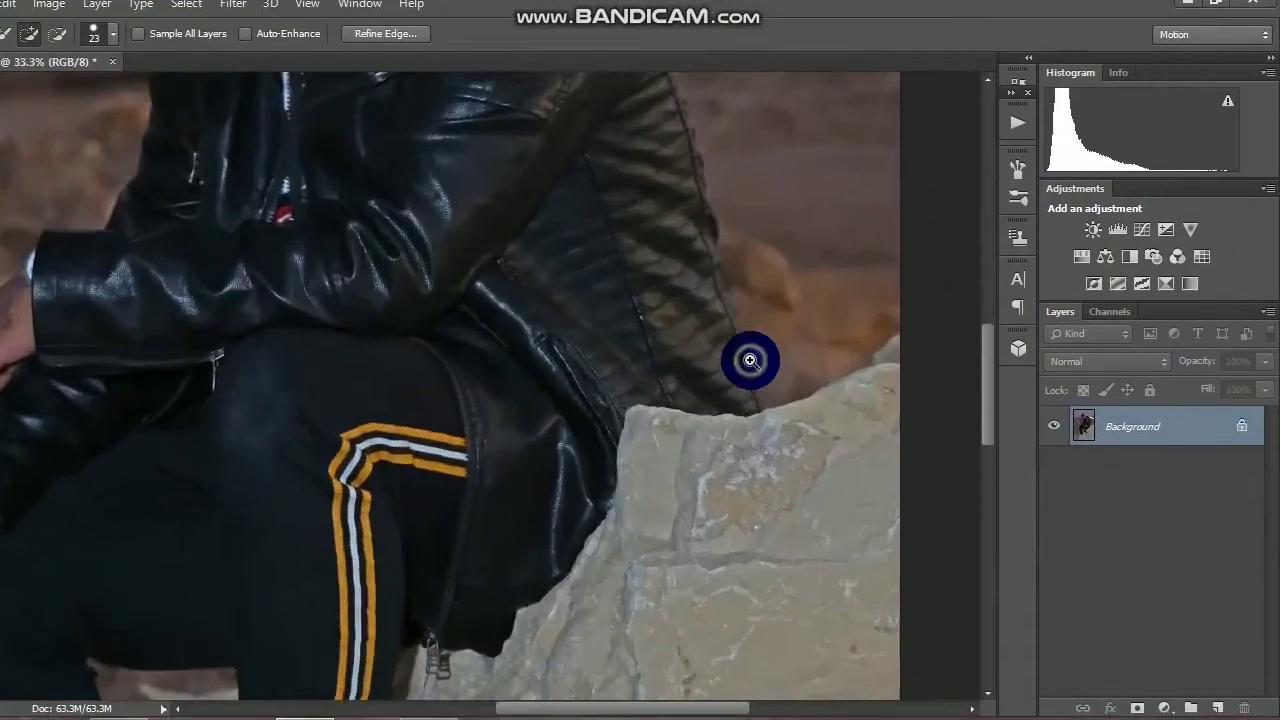
pyautogui.click(750, 360)
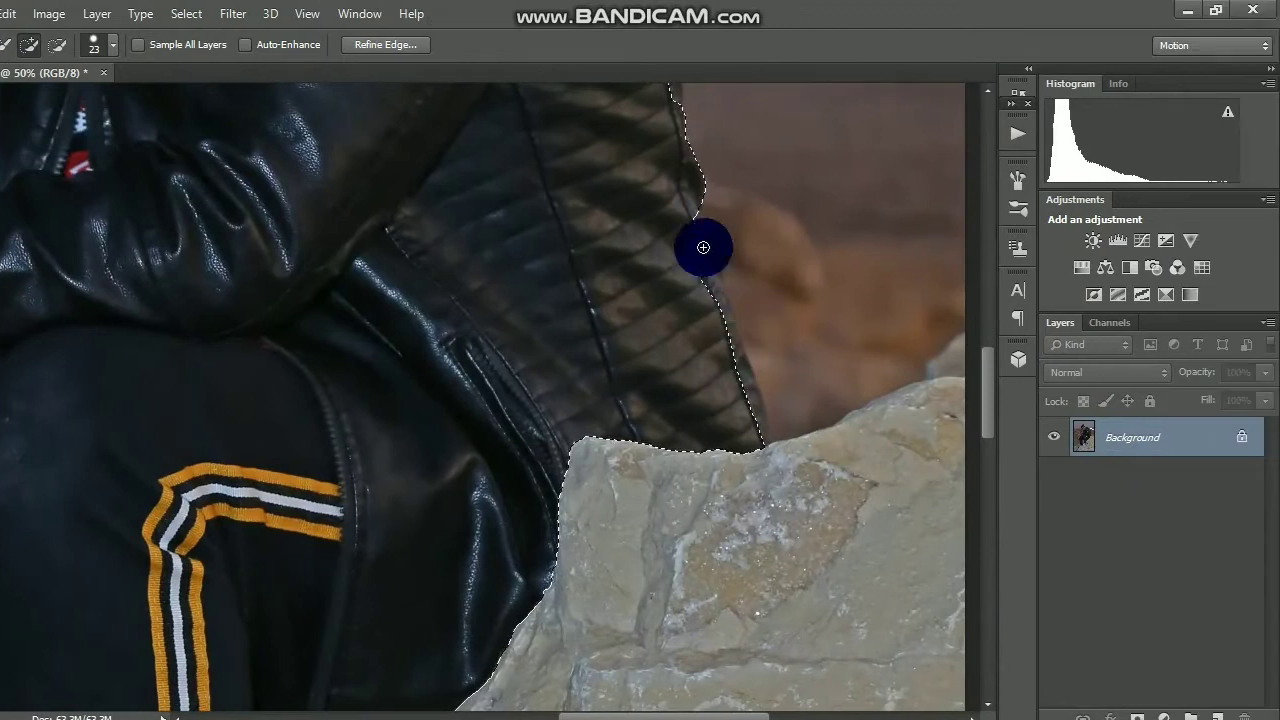
pyautogui.hotkey('ctrl', 'z')
pyautogui.moveTo(568, 272)
pyautogui.mouseDown()
pyautogui.moveTo(503, 452)
pyautogui.moveTo(471, 462)
pyautogui.mouseUp()
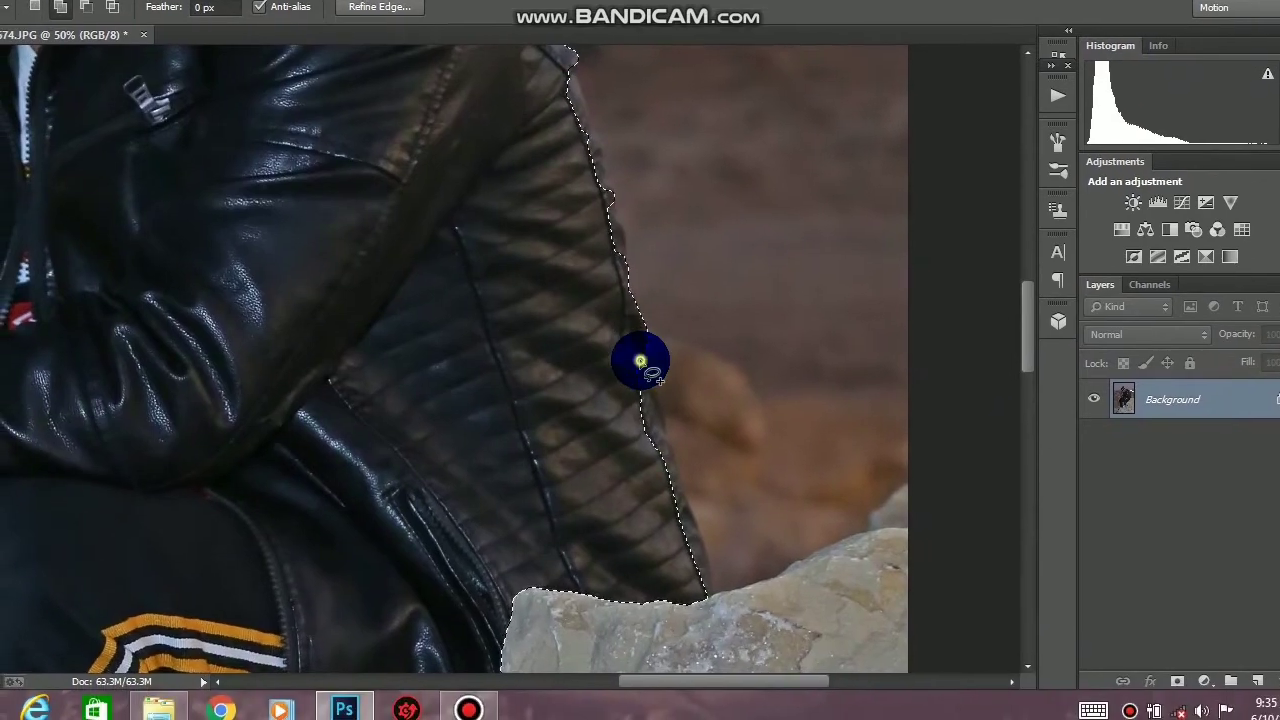
pyautogui.moveTo(638, 394); pyautogui.dragTo(664, 475)
pyautogui.moveTo(640, 433); pyautogui.dragTo(657, 478)
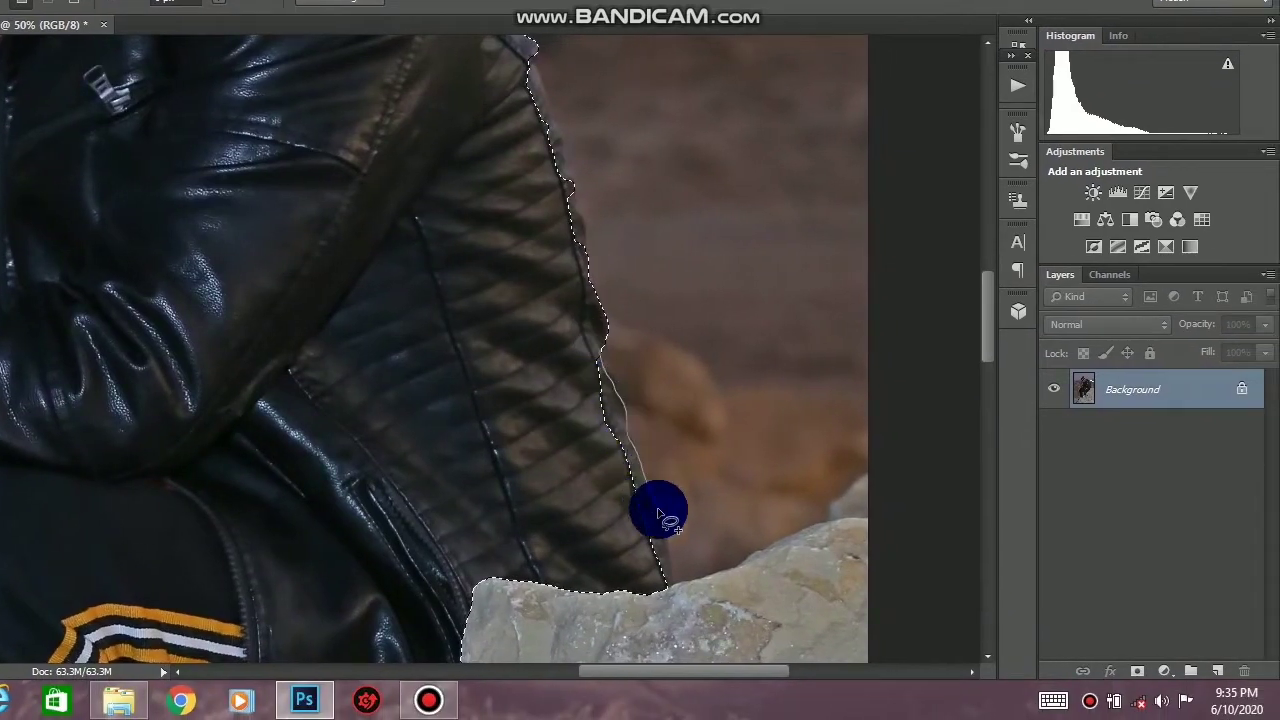
pyautogui.moveTo(670, 563)
pyautogui.mouseDown()
pyautogui.moveTo(479, 441)
pyautogui.moveTo(505, 345)
pyautogui.mouseUp()
# Extend the lasso selection over the missed jacket edge higher up the man's back, below the shoulder.
pyautogui.press('space')
pyautogui.moveTo(506, 204); pyautogui.dragTo(547, 410)
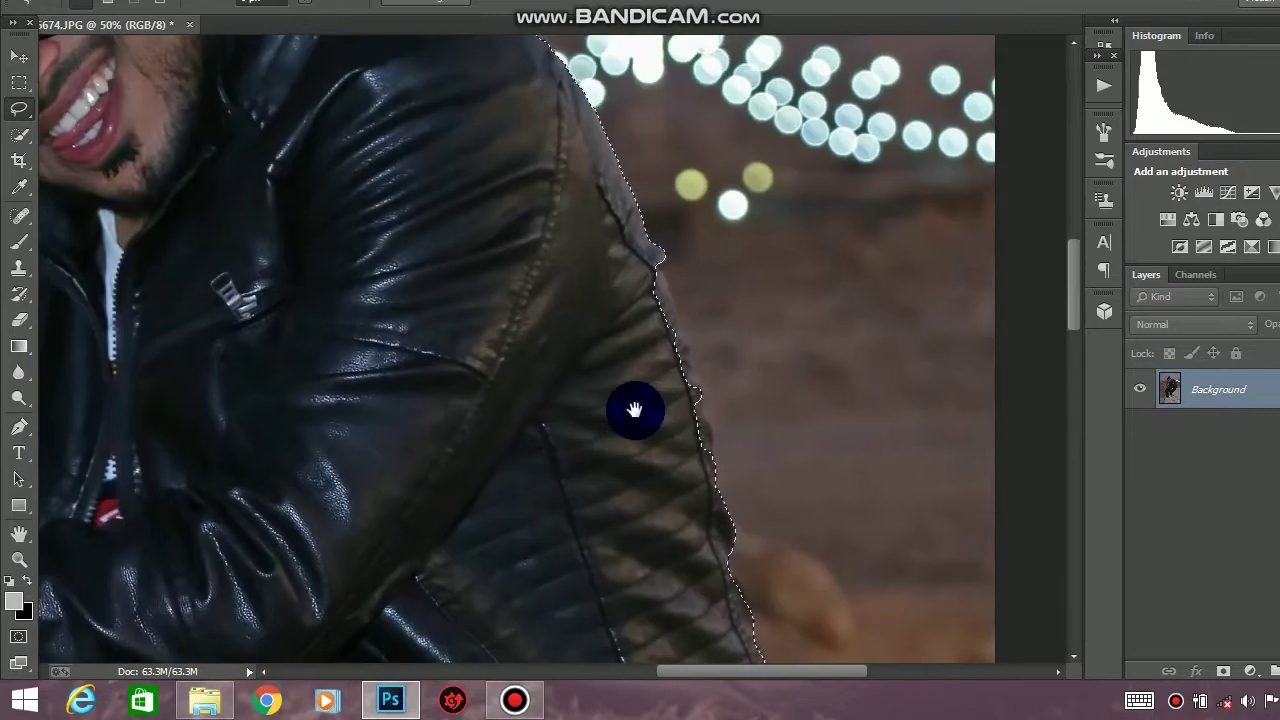
pyautogui.moveTo(640, 328); pyautogui.dragTo(655, 461)
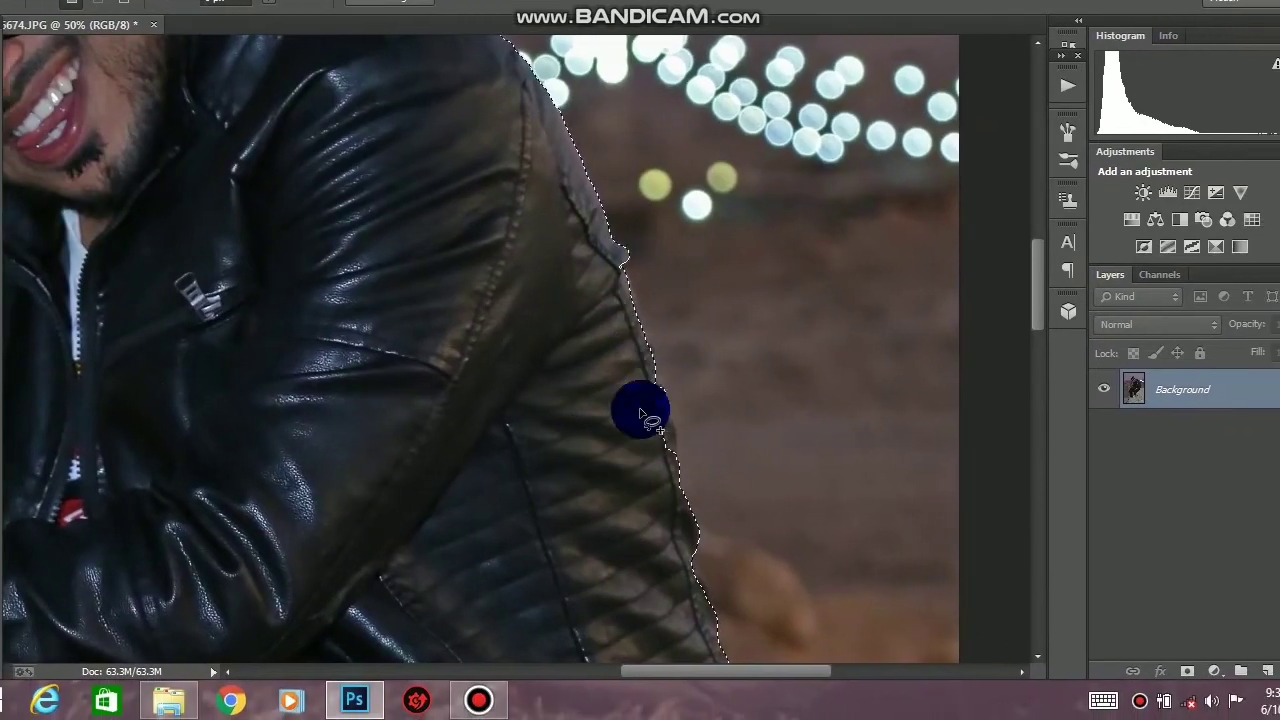
pyautogui.moveTo(649, 378)
pyautogui.mouseDown()
pyautogui.moveTo(640, 450)
pyautogui.moveTo(630, 420)
pyautogui.mouseUp()
# Correct the selection along the ear's outer edge with the Quick Selection tool.
pyautogui.keyDown('alt'); pyautogui.click(610, 330); pyautogui.keyUp('alt')
pyautogui.moveTo(354, 100); pyautogui.dragTo(577, 352)
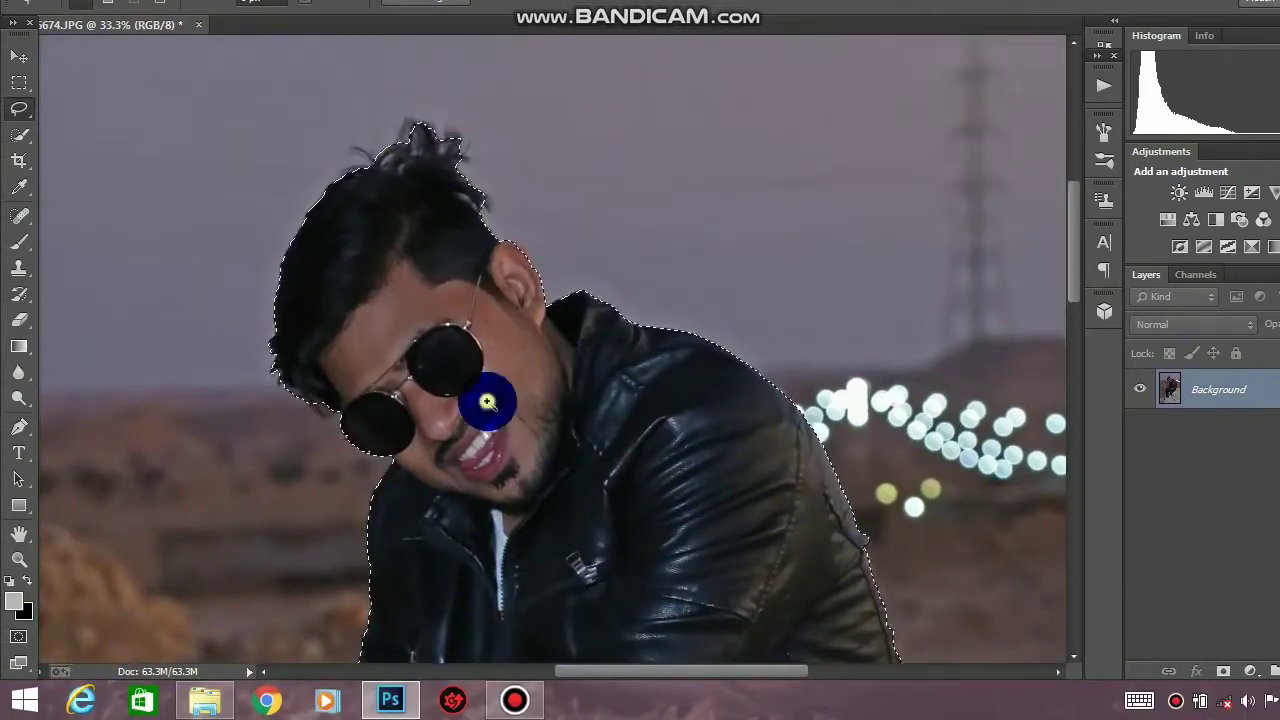
pyautogui.keyDown('ctrl'); pyautogui.click(488, 402); pyautogui.keyUp('ctrl')
pyautogui.keyDown('ctrl'); pyautogui.click(488, 402); pyautogui.keyUp('ctrl')
pyautogui.moveTo(573, 200); pyautogui.dragTo(595, 332)
pyautogui.keyDown('ctrl'); pyautogui.click(597, 328); pyautogui.keyUp('ctrl')
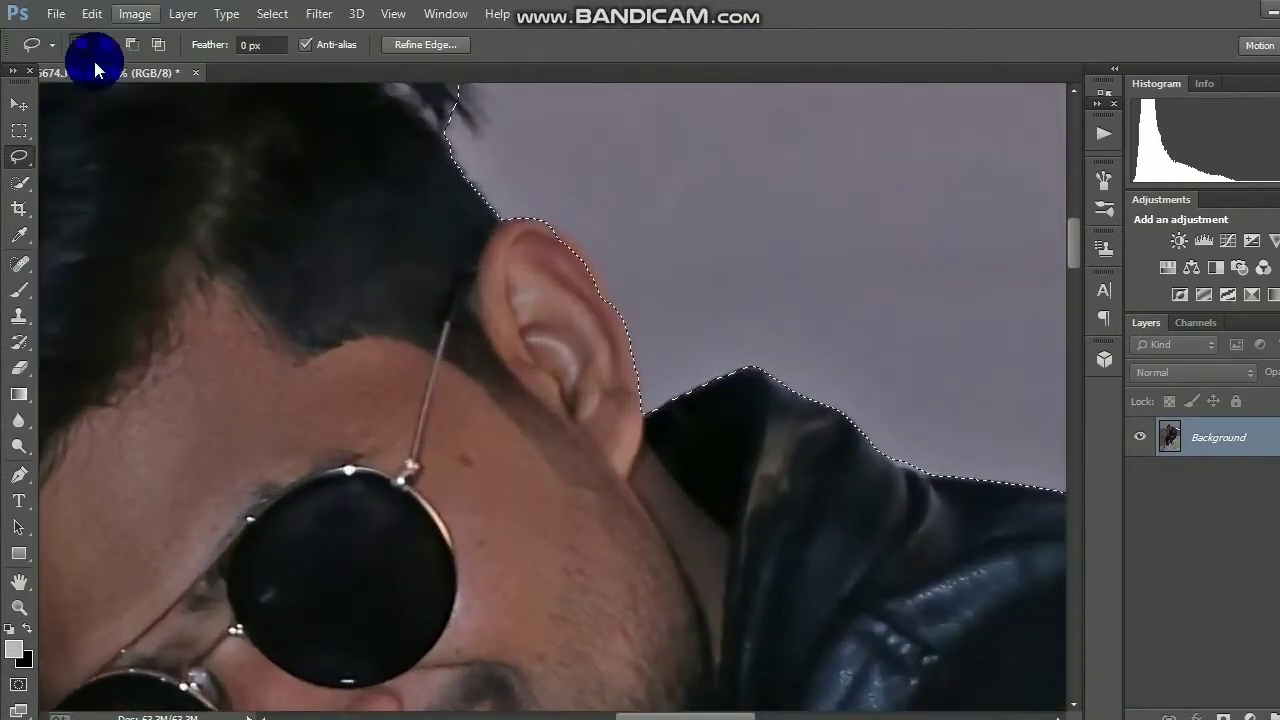
pyautogui.click(19, 185)
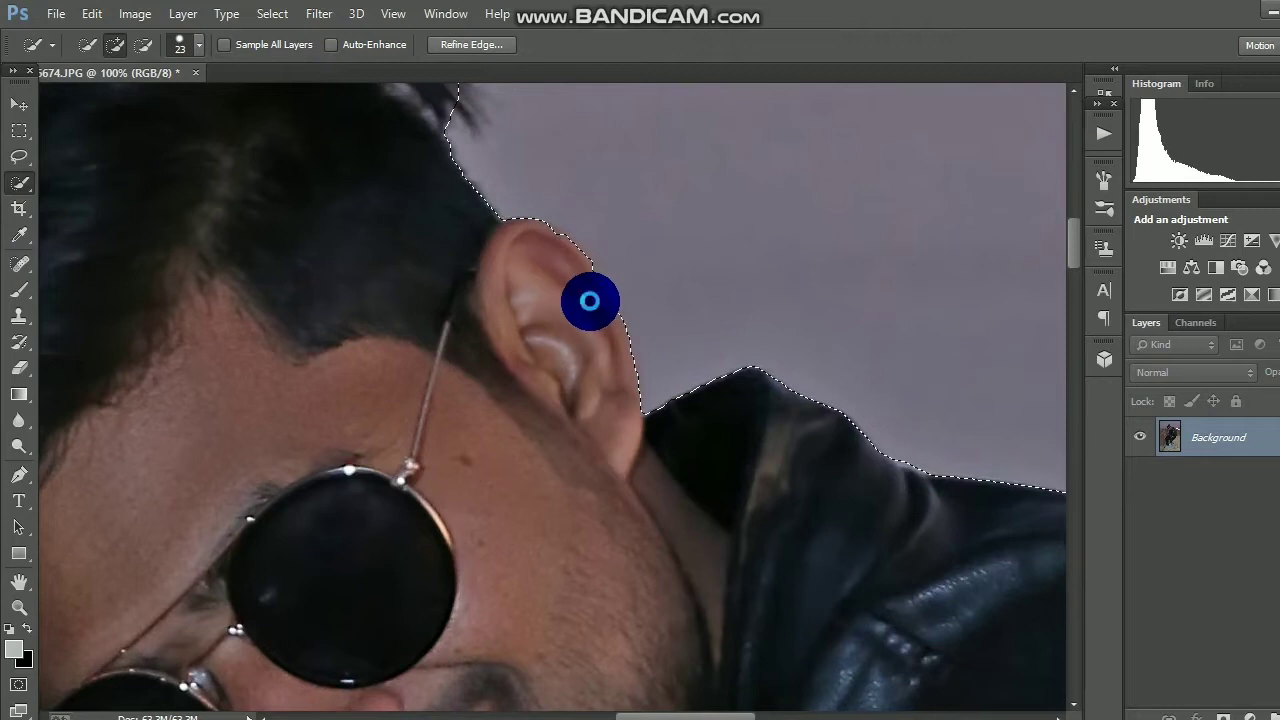
pyautogui.moveTo(412, 226); pyautogui.dragTo(586, 399)
pyautogui.moveTo(471, 255); pyautogui.dragTo(583, 397)
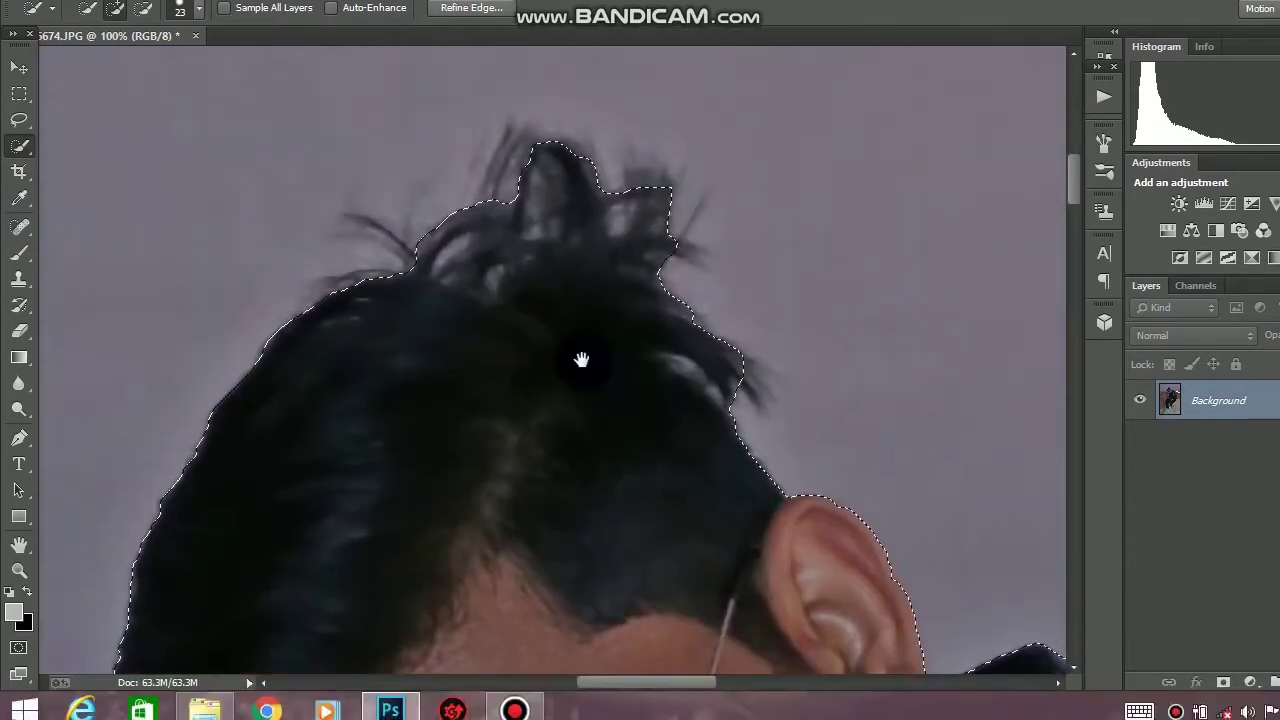
# Start Refine Edge on the selection and brush along the outline of the raised hair tuft down towards the ear.
pyautogui.click(470, 45)
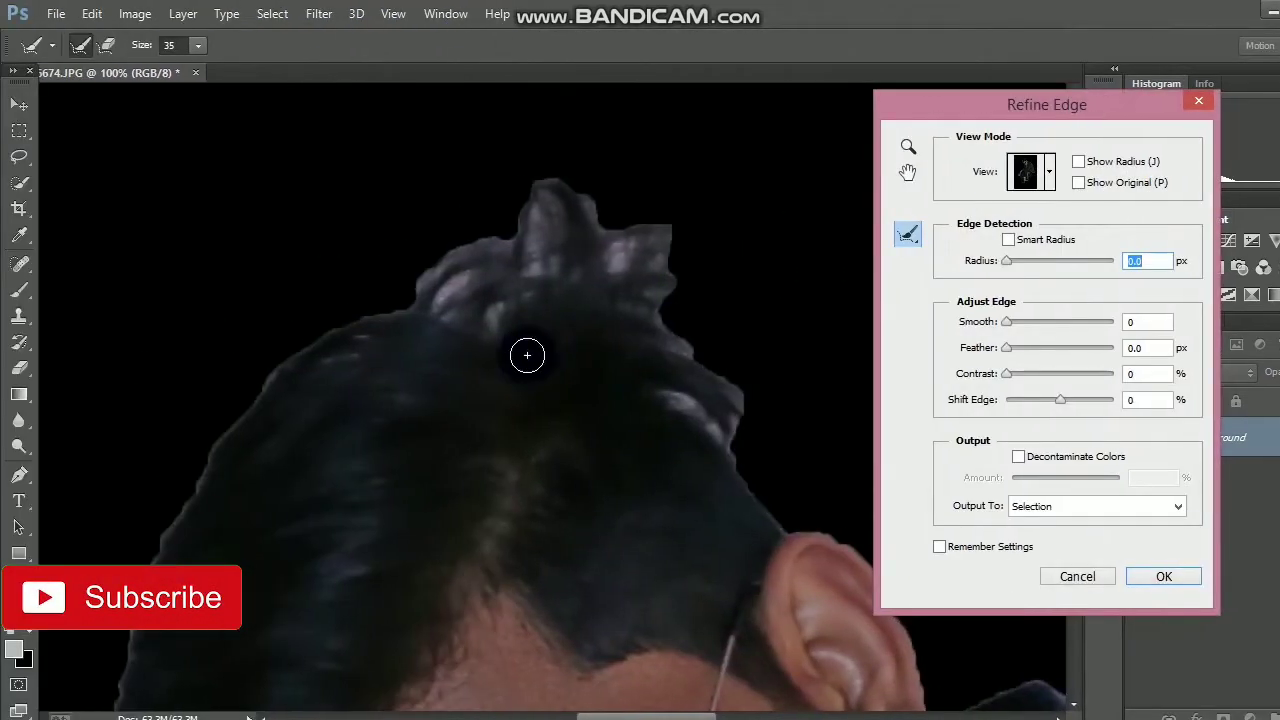
pyautogui.moveTo(406, 308)
pyautogui.mouseDown()
pyautogui.moveTo(425, 270)
pyautogui.moveTo(489, 242)
pyautogui.mouseUp()
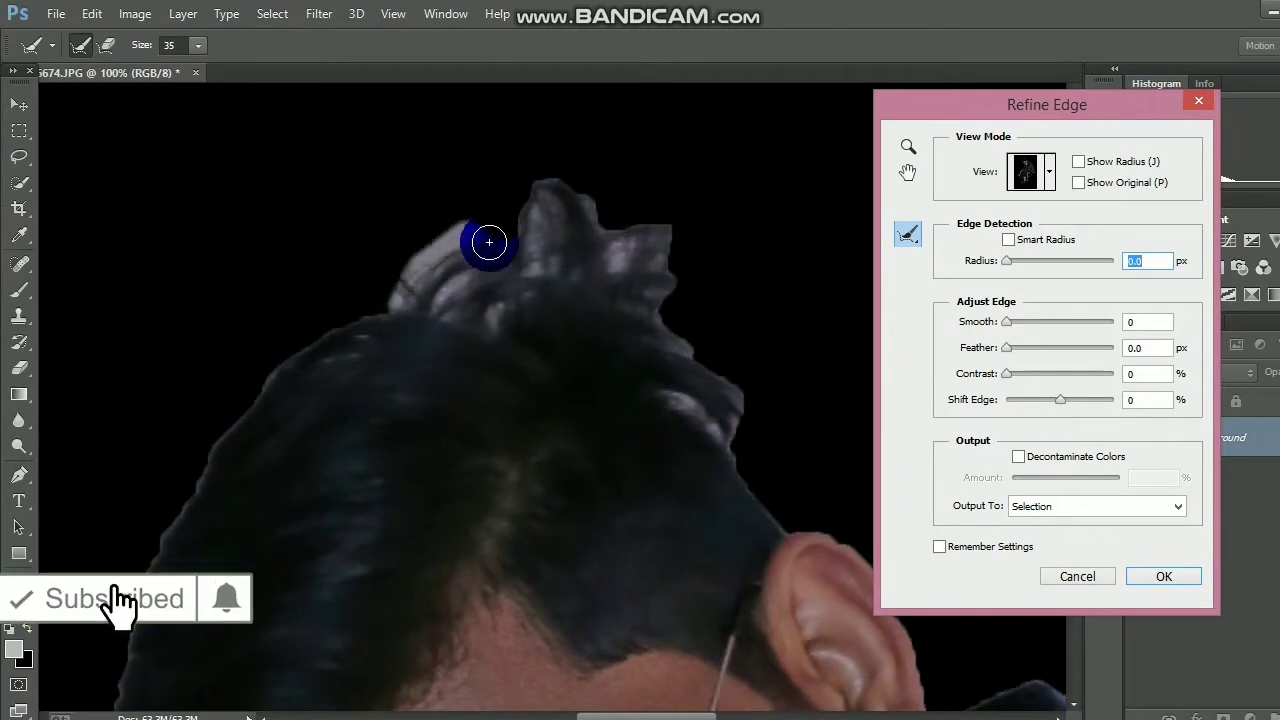
pyautogui.click(591, 220)
pyautogui.click(681, 226)
pyautogui.click(693, 269)
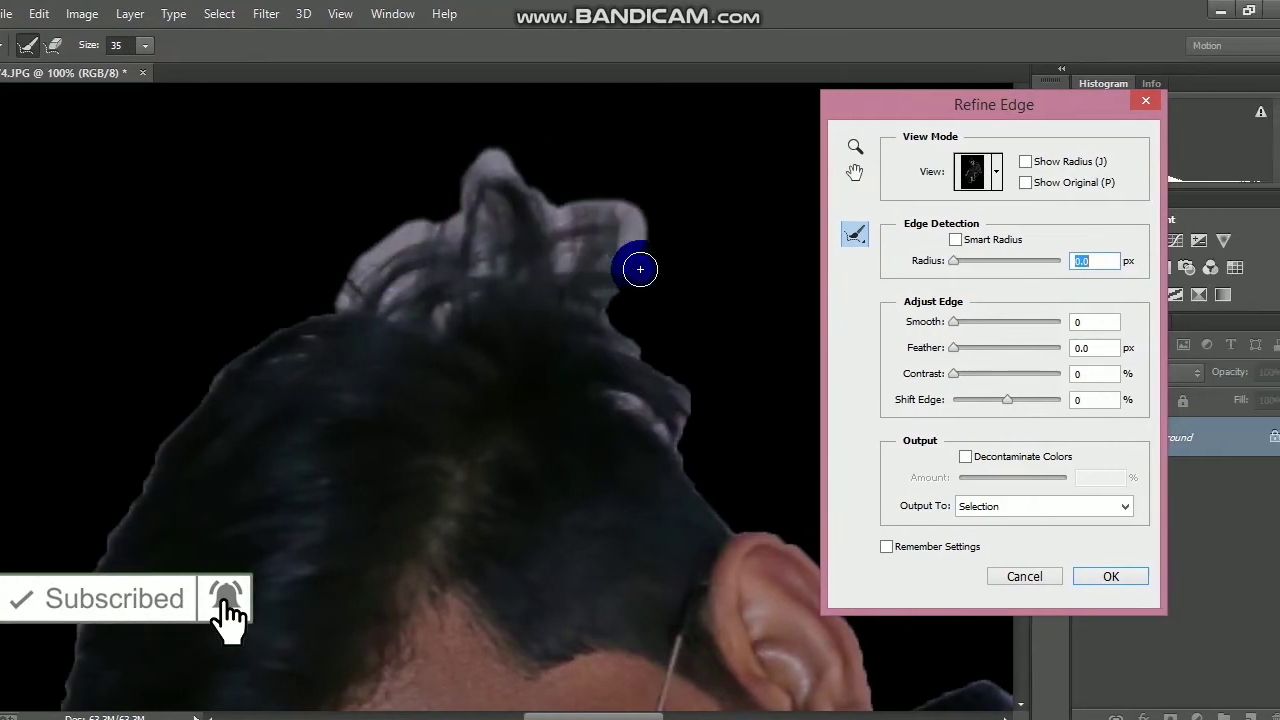
pyautogui.click(681, 332)
pyautogui.moveTo(664, 360); pyautogui.dragTo(690, 396)
pyautogui.click(638, 410)
pyautogui.moveTo(703, 448); pyautogui.dragTo(726, 484)
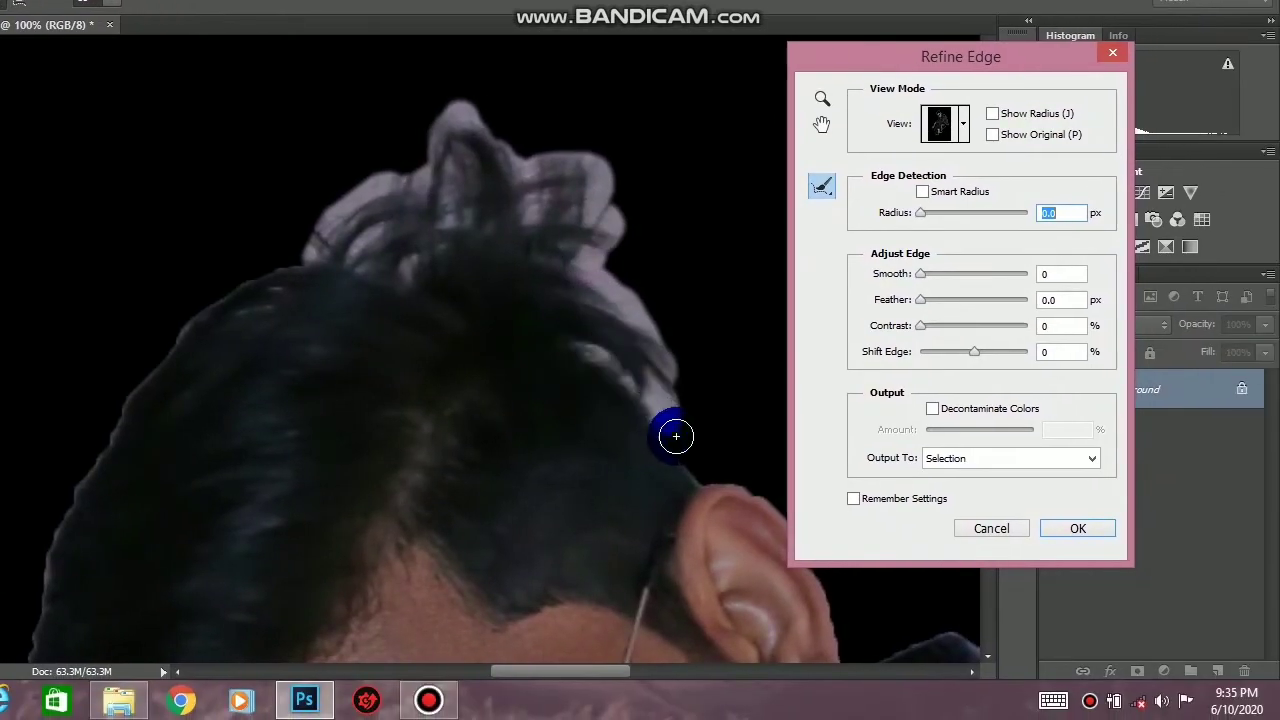
# Refine the light background patches showing between the strands at the base of the hair tuft.
pyautogui.click(383, 278)
pyautogui.moveTo(424, 278); pyautogui.dragTo(408, 281)
pyautogui.click(534, 266)
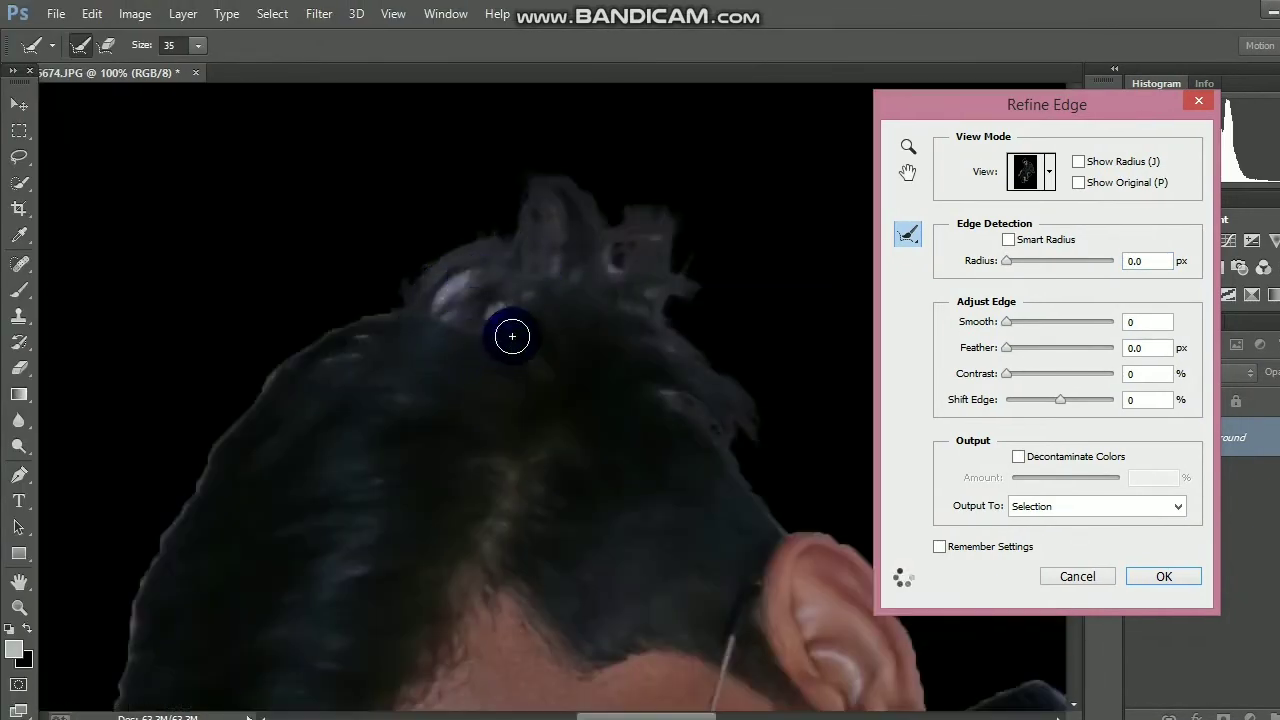
pyautogui.click(642, 275)
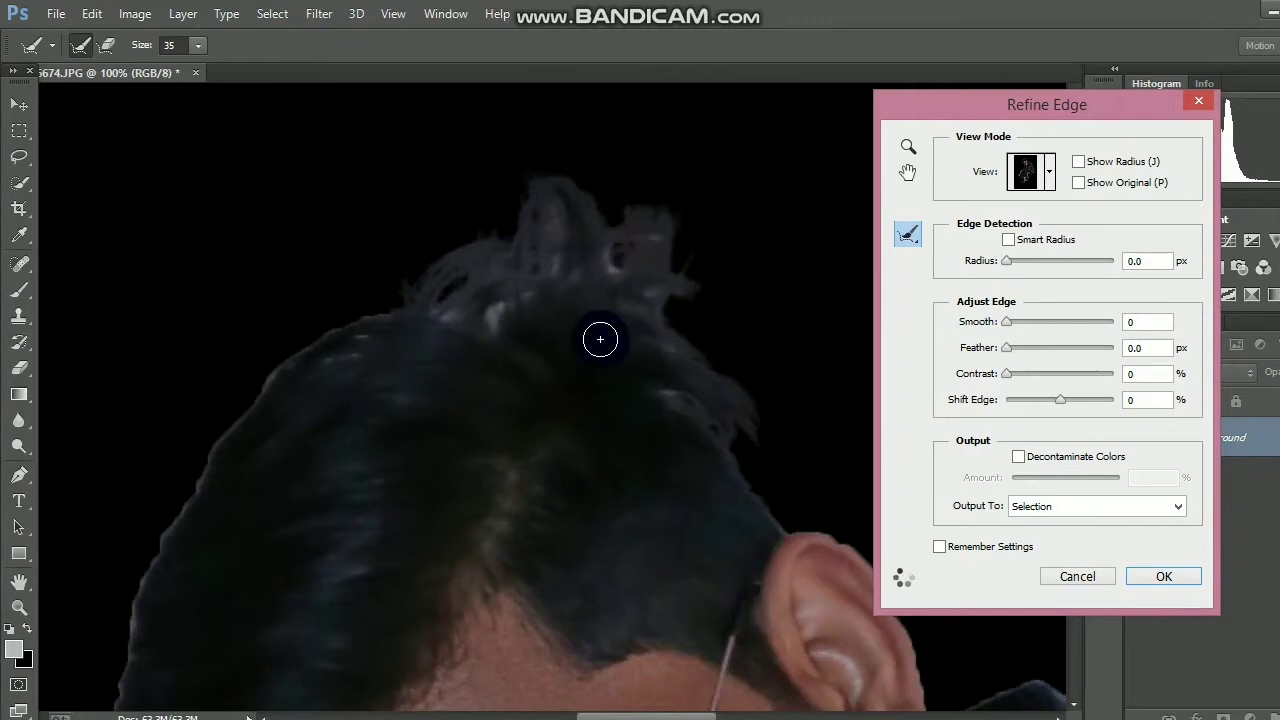
# Refine the remaining hair edge above the forehead, set Smooth 5, Feather 0.9 px and Contrast 5%, and apply the refined selection.
pyautogui.keyDown('alt'); pyautogui.click(537, 370); pyautogui.keyUp('alt')
pyautogui.moveTo(534, 486); pyautogui.dragTo(560, 356)
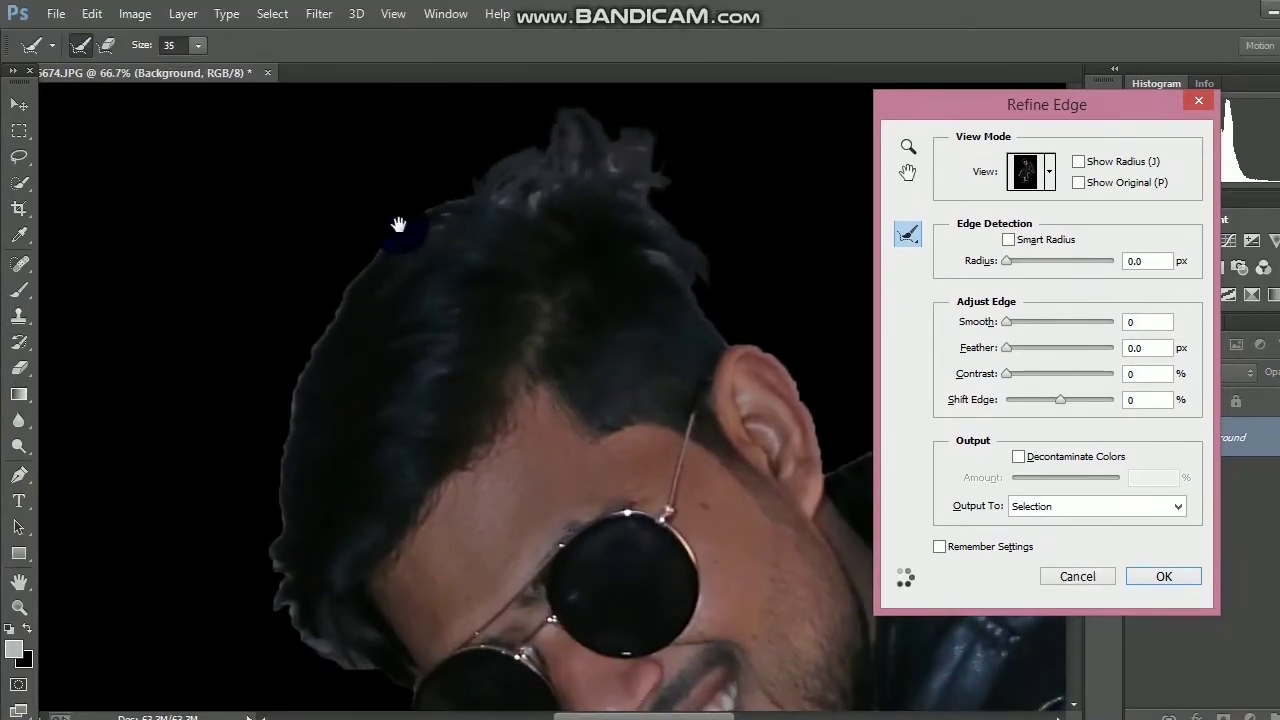
pyautogui.moveTo(352, 292)
pyautogui.mouseDown()
pyautogui.moveTo(288, 393)
pyautogui.moveTo(280, 513)
pyautogui.mouseUp()
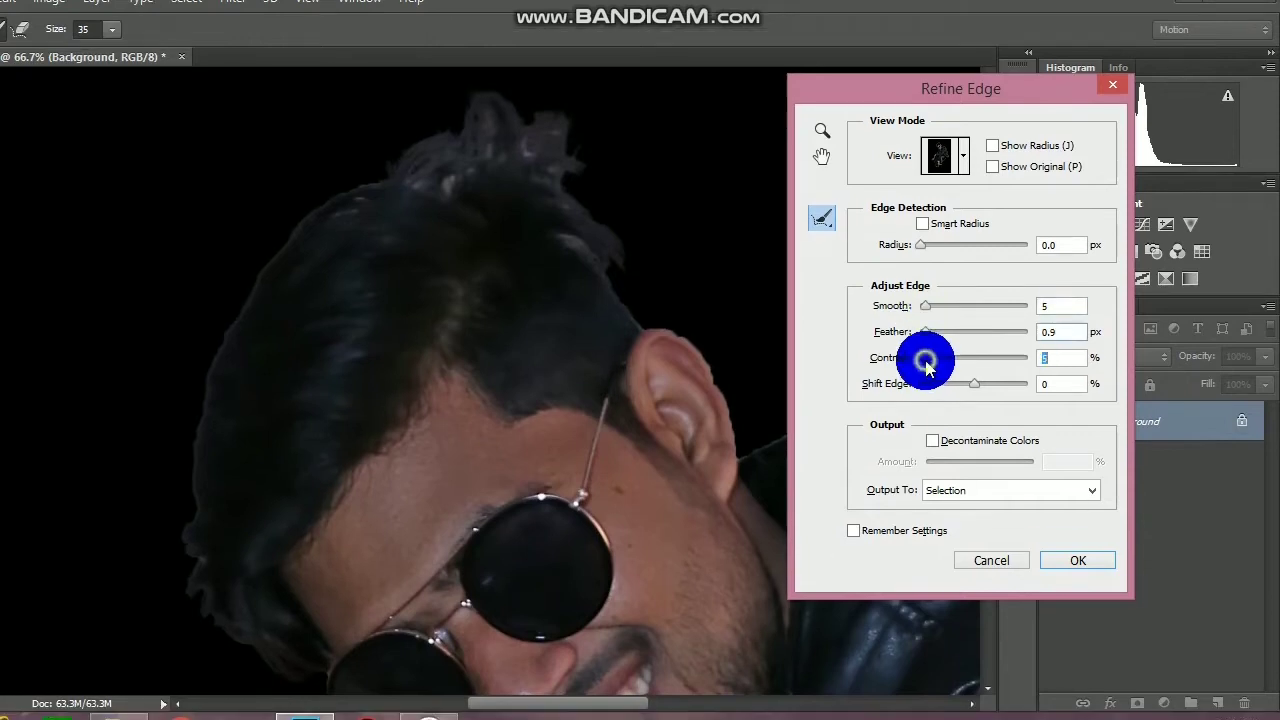
pyautogui.click(1066, 572)
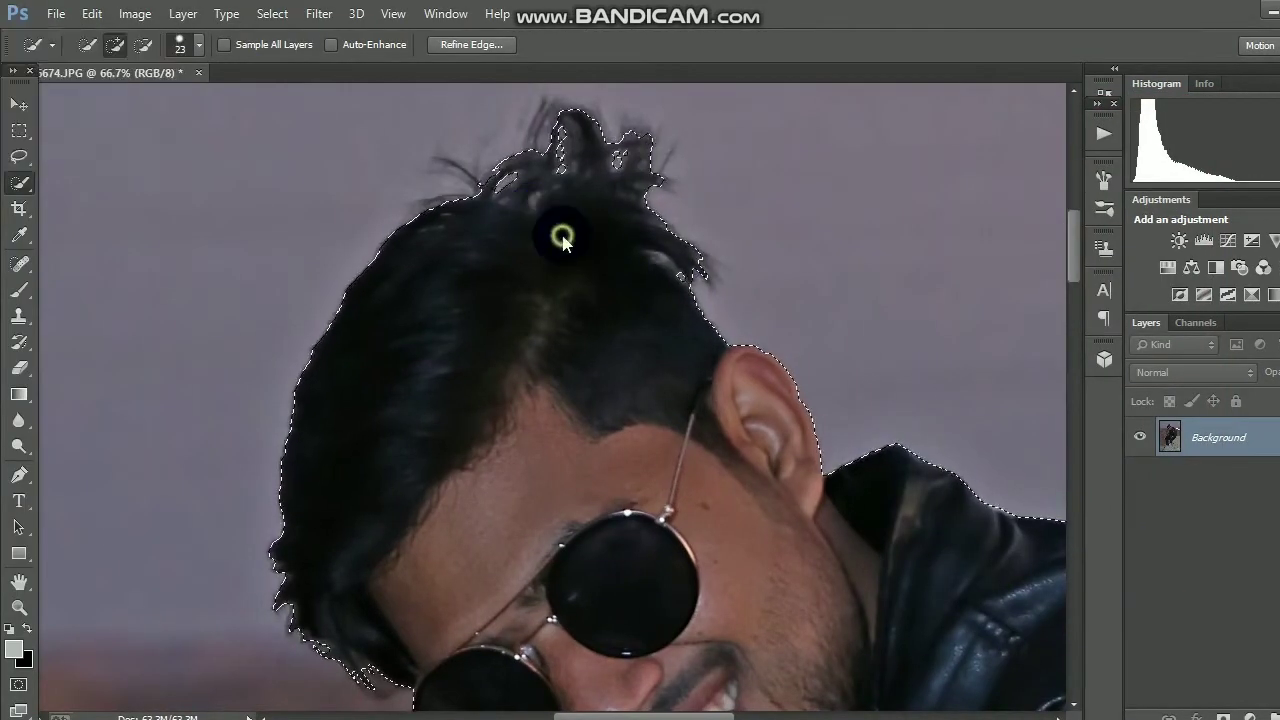
# Duplicate the Background layer with the man's selection kept active.
pyautogui.hotkey('alt', 'space')
pyautogui.keyDown('alt'); pyautogui.click(565, 253); pyautogui.keyUp('alt')
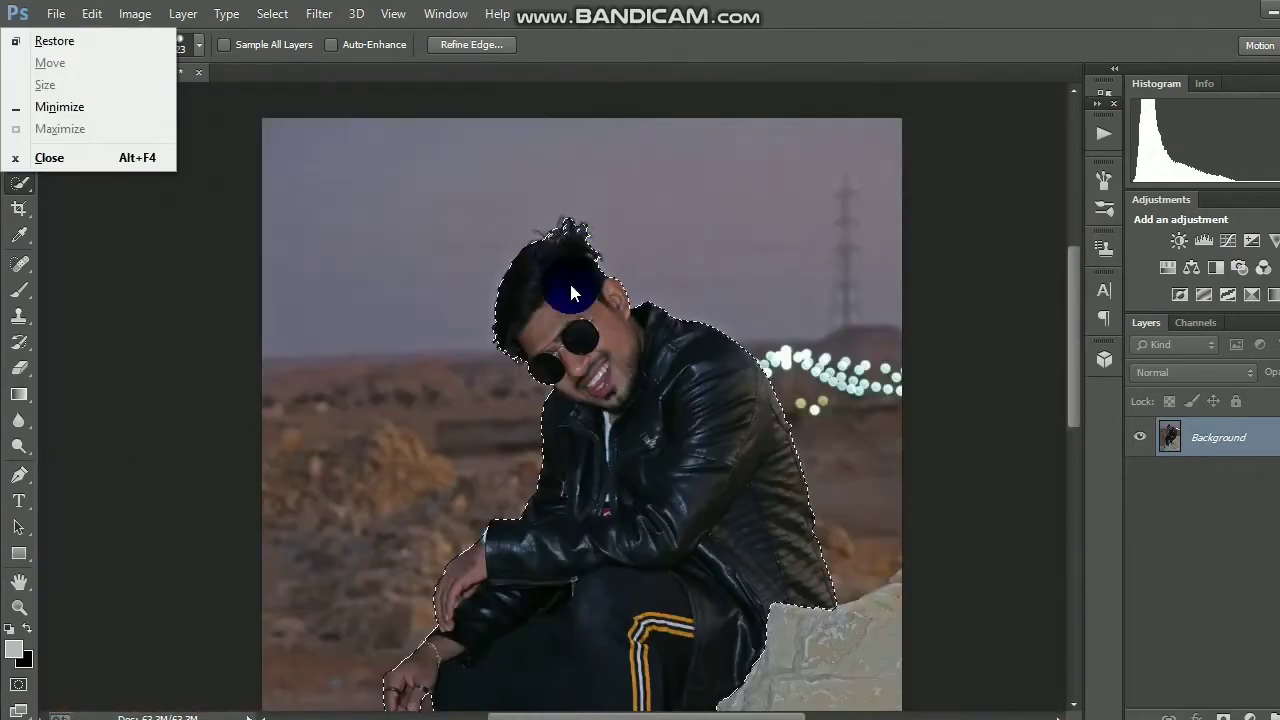
pyautogui.scroll(-1, 559, 265)
pyautogui.click(487, 95)
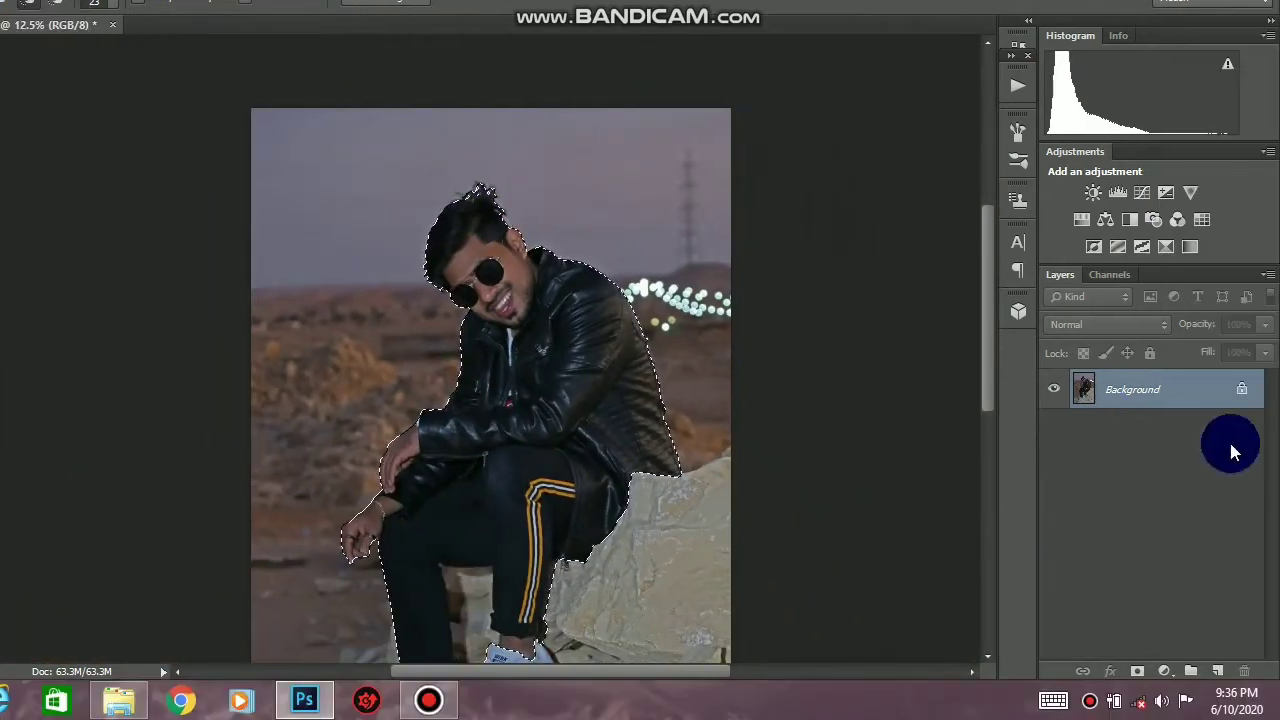
pyautogui.moveTo(1243, 427); pyautogui.dragTo(1217, 668)
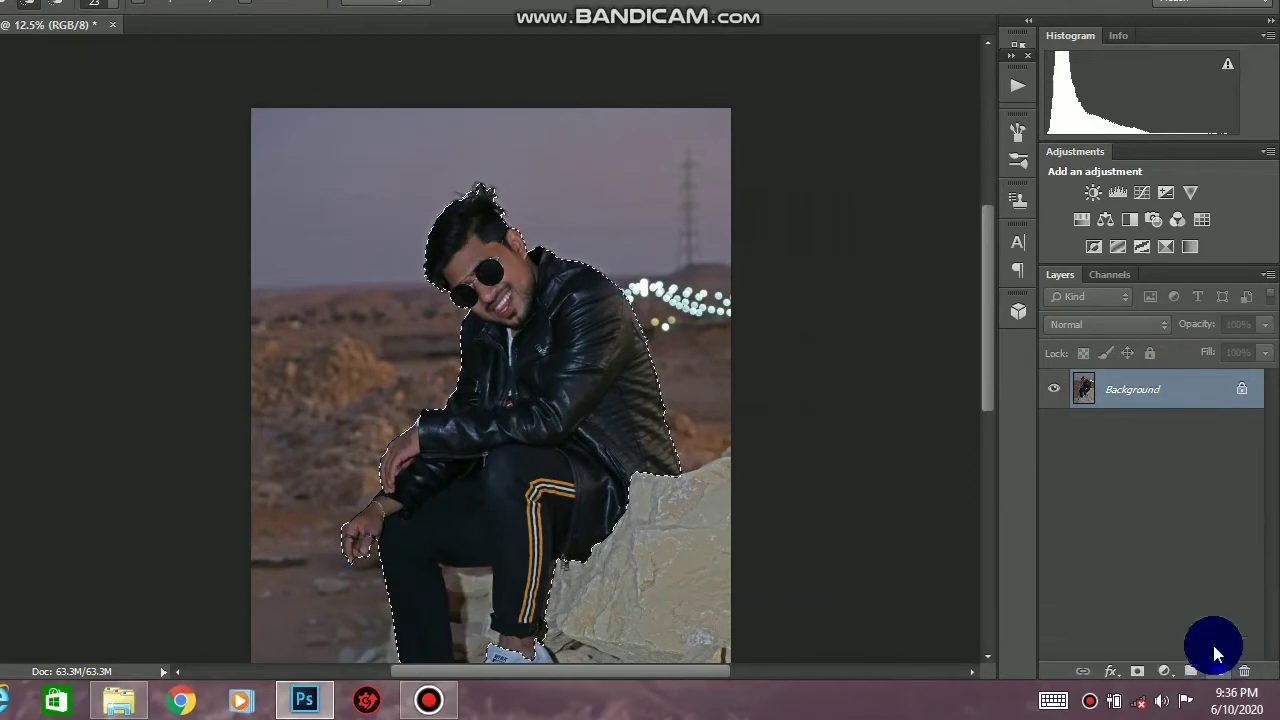
pyautogui.click(318, 14)
pyautogui.moveTo(391, 257)
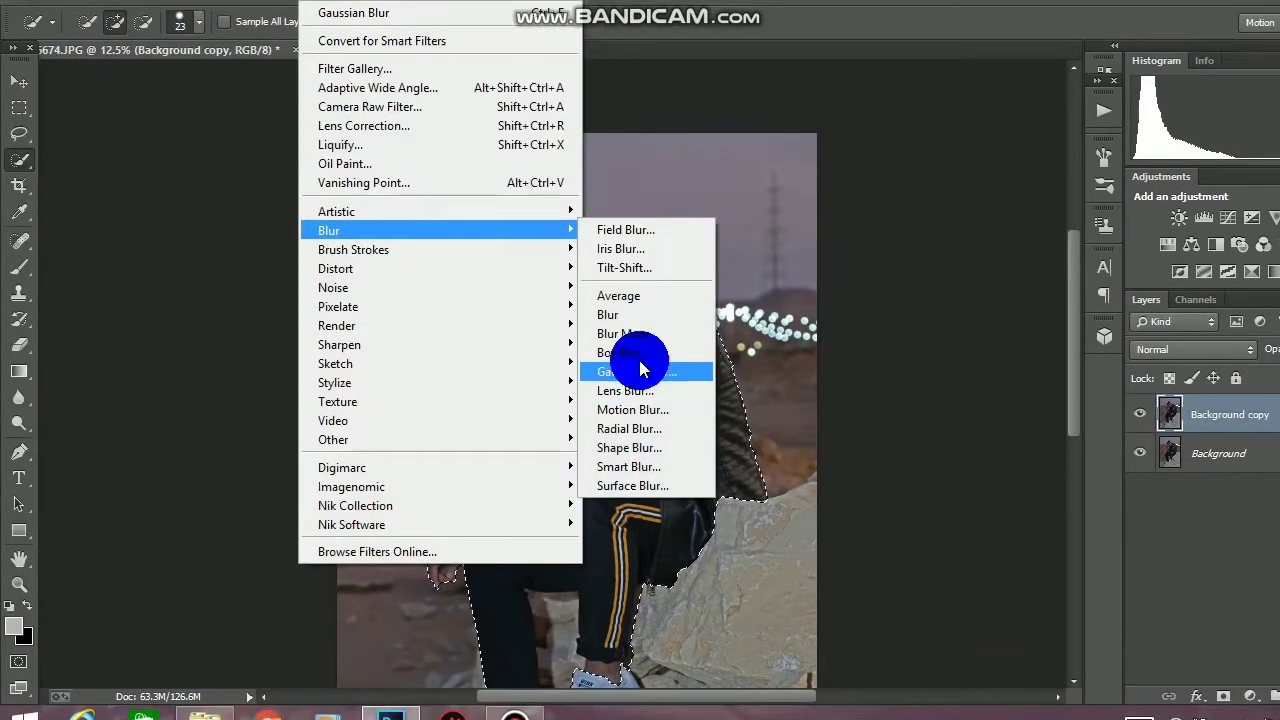
pyautogui.click(638, 395)
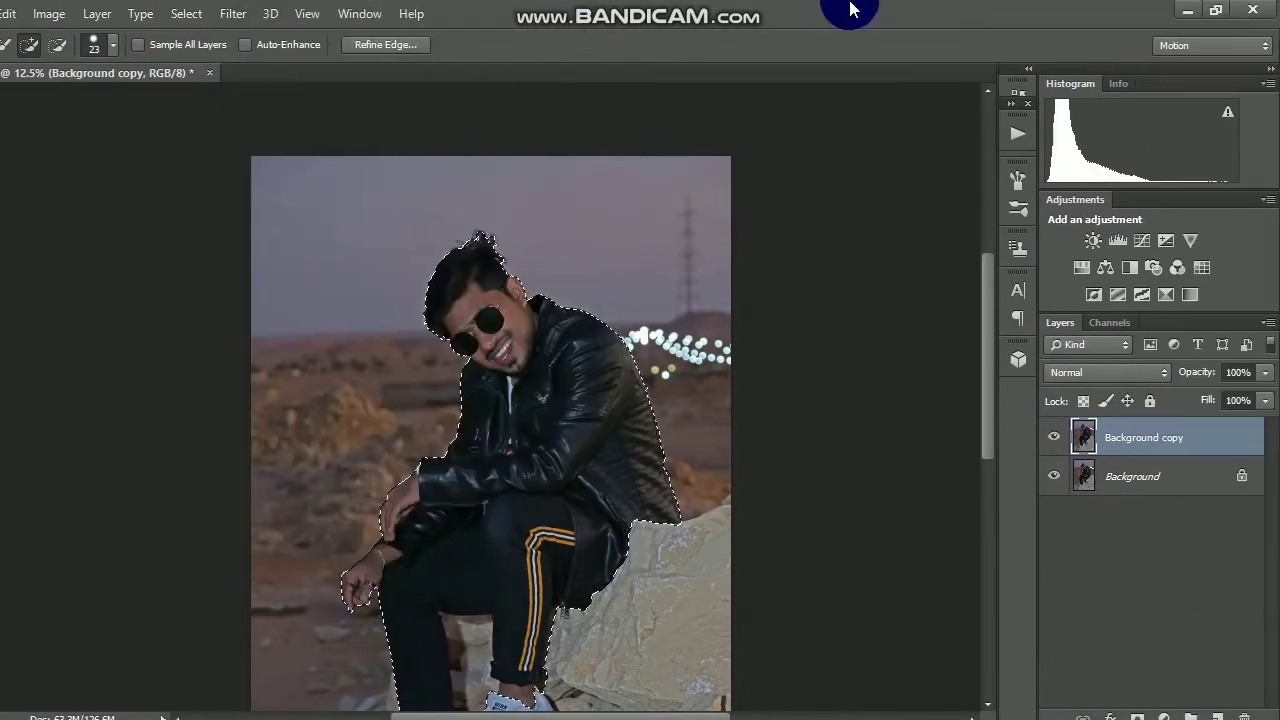
pyautogui.click(318, 14)
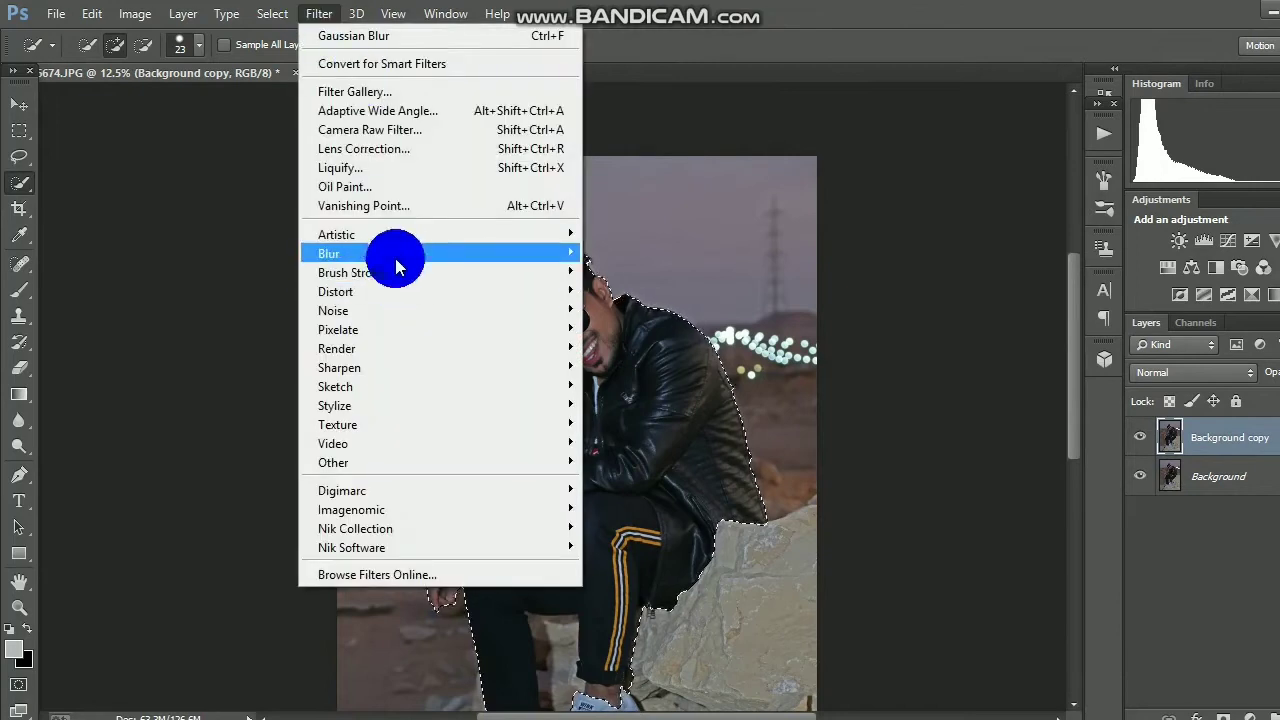
pyautogui.moveTo(394, 257)
pyautogui.click(578, 267)
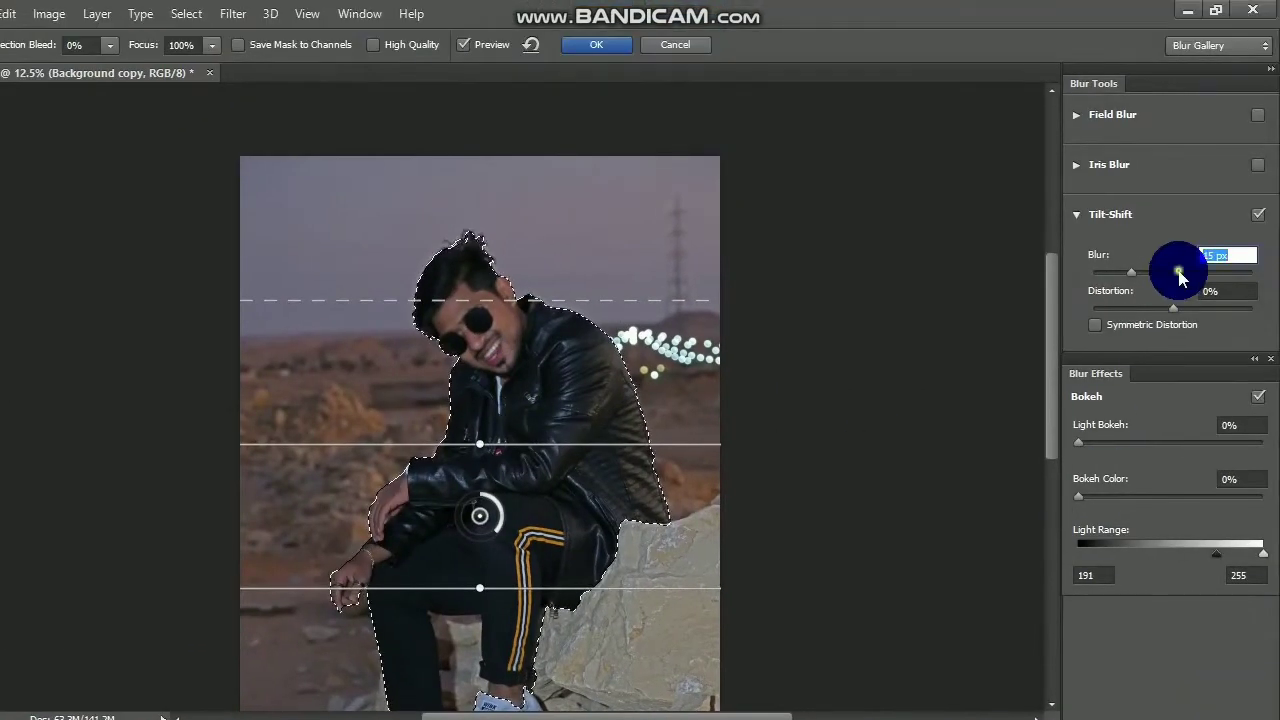
pyautogui.click(1273, 263)
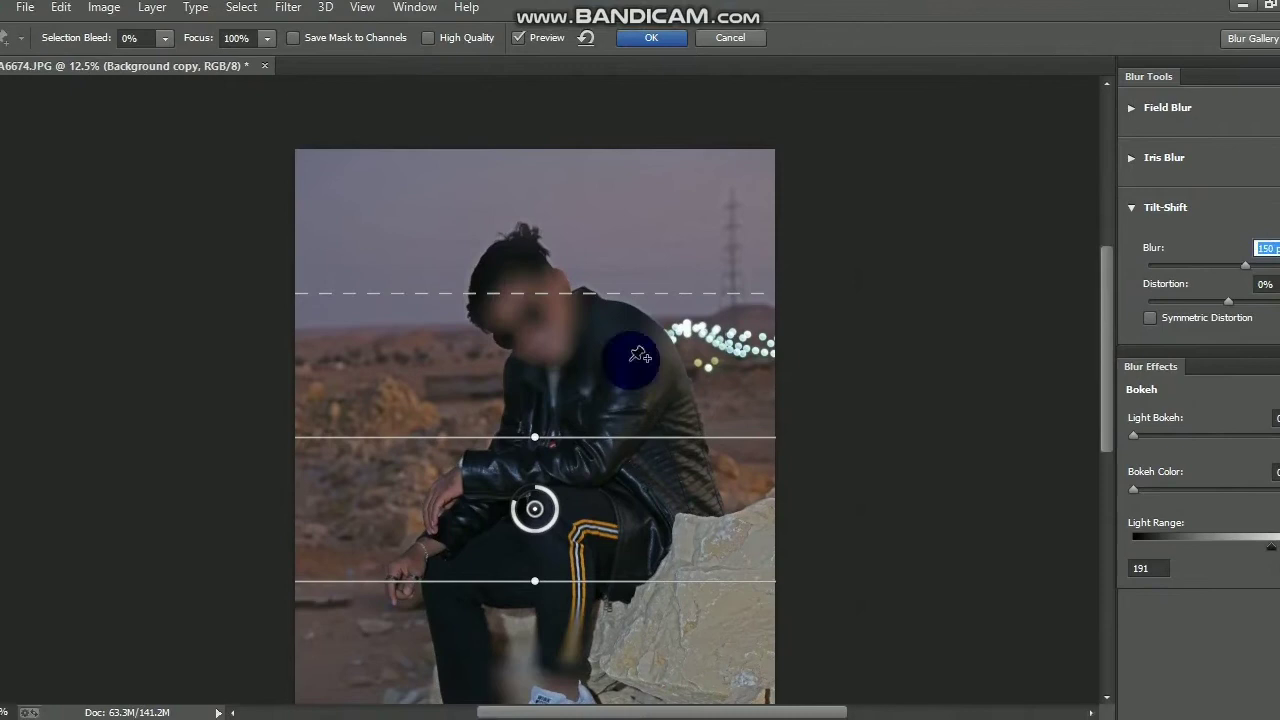
pyautogui.hotkey('ctrl', '+')
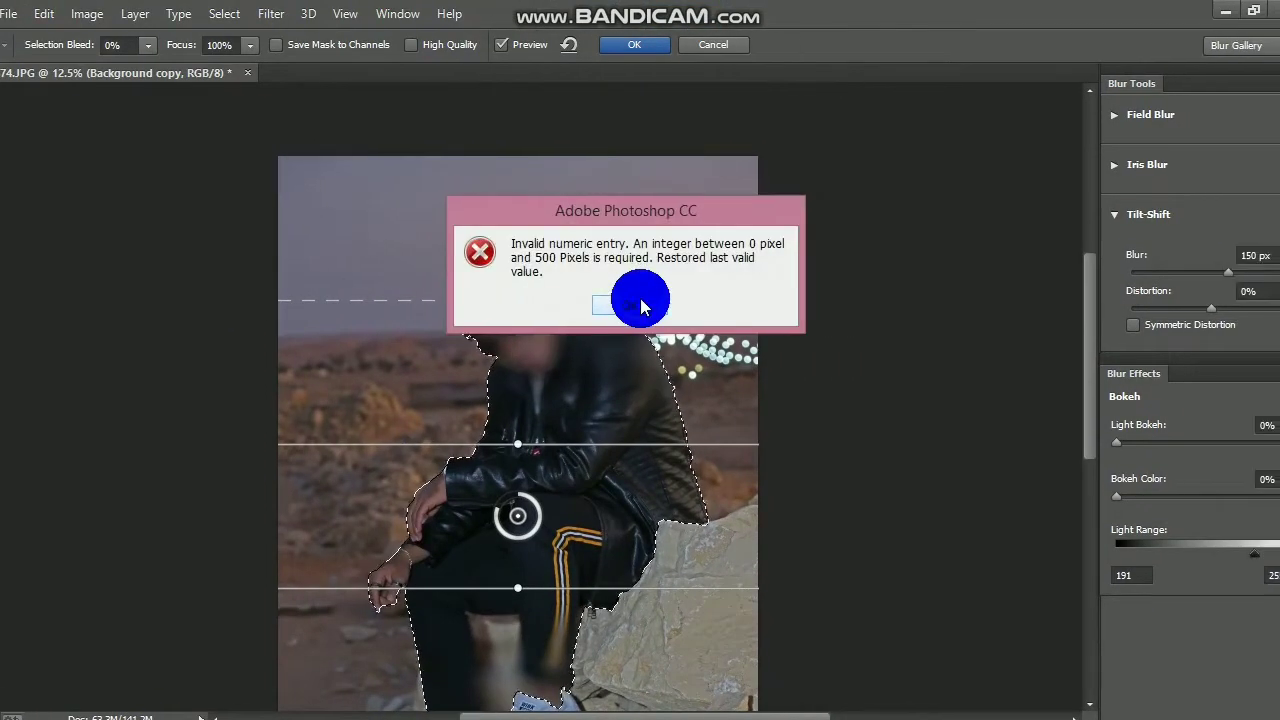
pyautogui.click(641, 302)
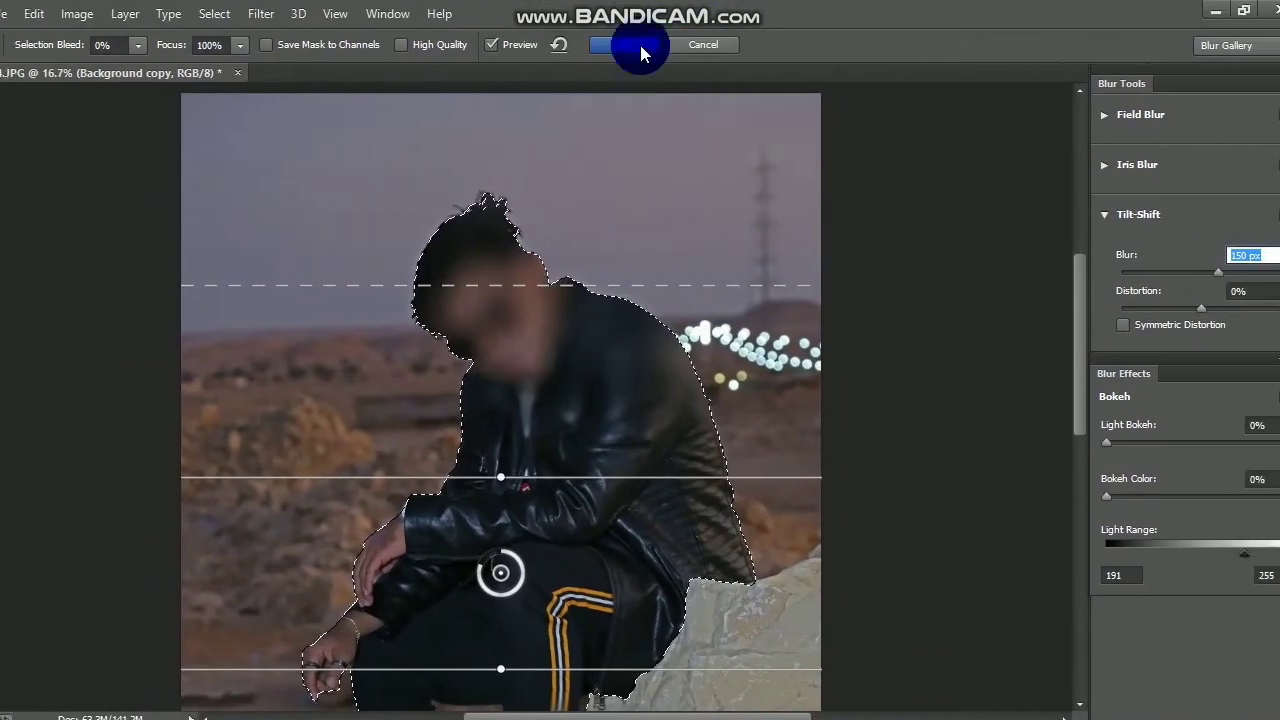
pyautogui.click(745, 48)
# Invert the selection on the Background copy layer to cover the surroundings instead of the man.
pyautogui.rightClick(443, 208)
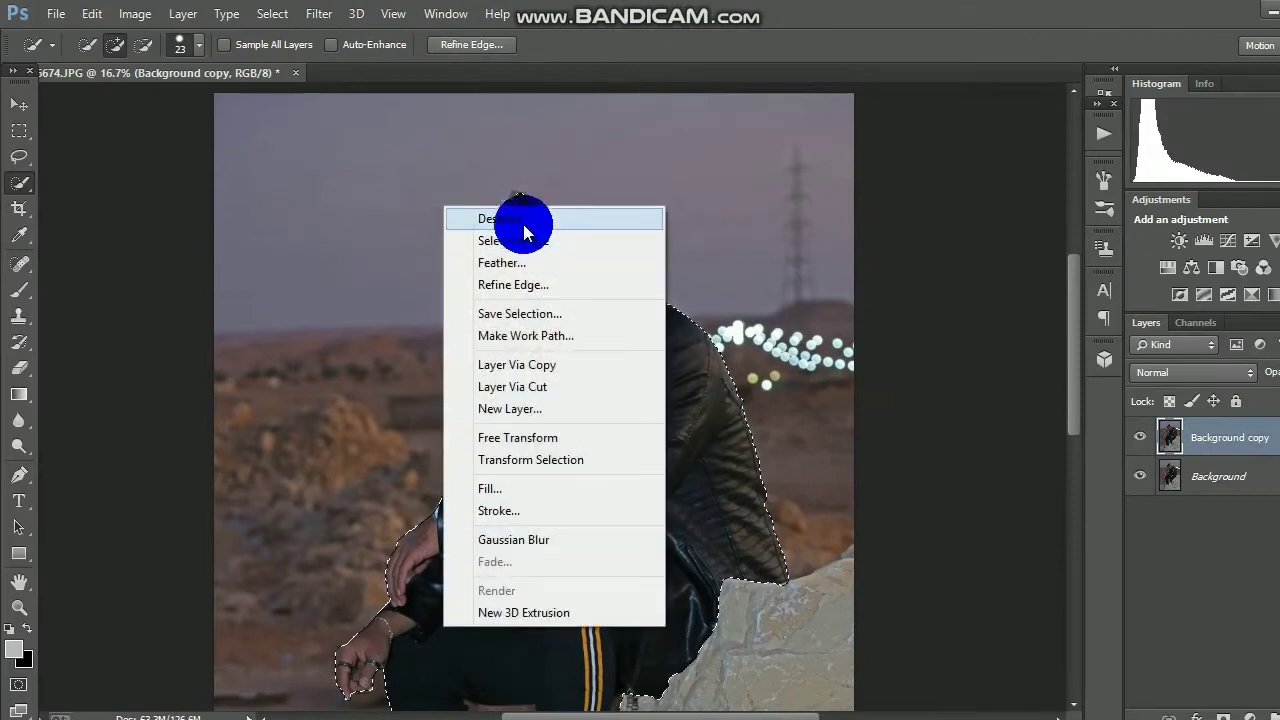
pyautogui.click(618, 255)
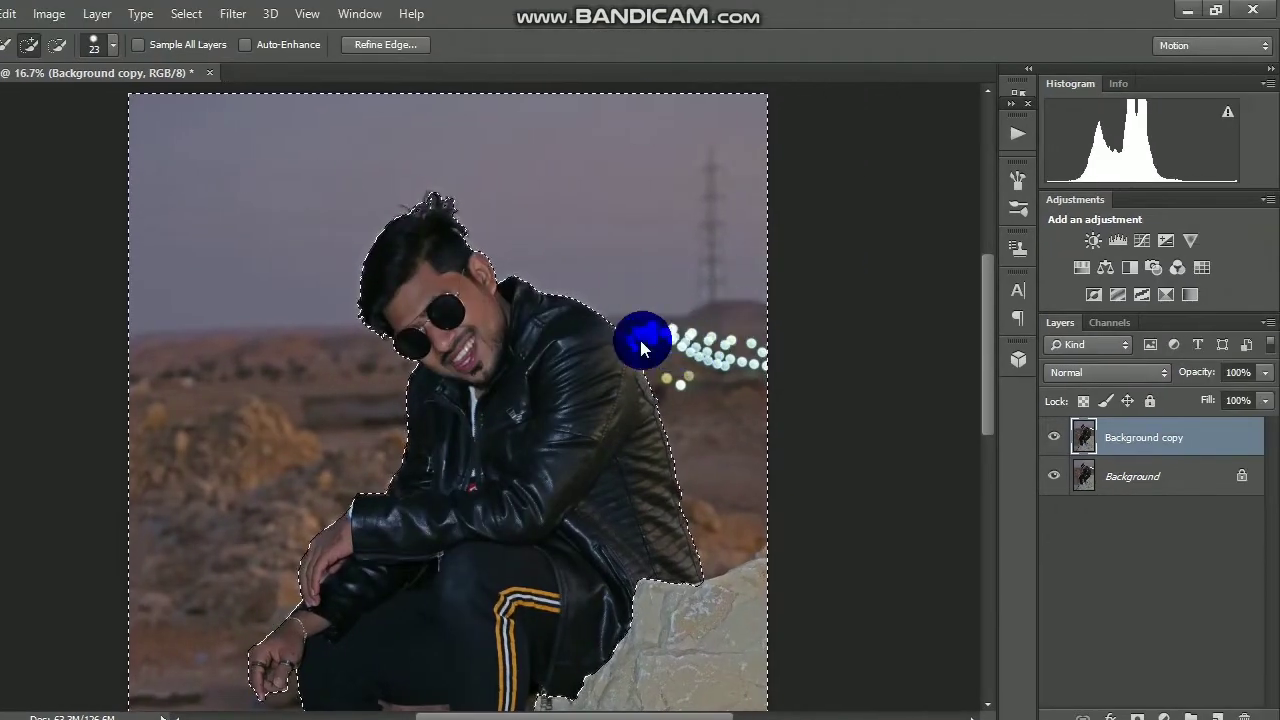
pyautogui.hotkey('alt', 'space')
pyautogui.keyDown('alt'); pyautogui.click(722, 338); pyautogui.keyUp('alt')
pyautogui.keyDown('alt'); pyautogui.click(716, 338); pyautogui.keyUp('alt')
pyautogui.press('Escape')
# Start a Tilt-Shift blur on the selected surroundings, with the focus band narrowed, tilted diagonally and centred on the man's lower legs.
pyautogui.click(295, 13)
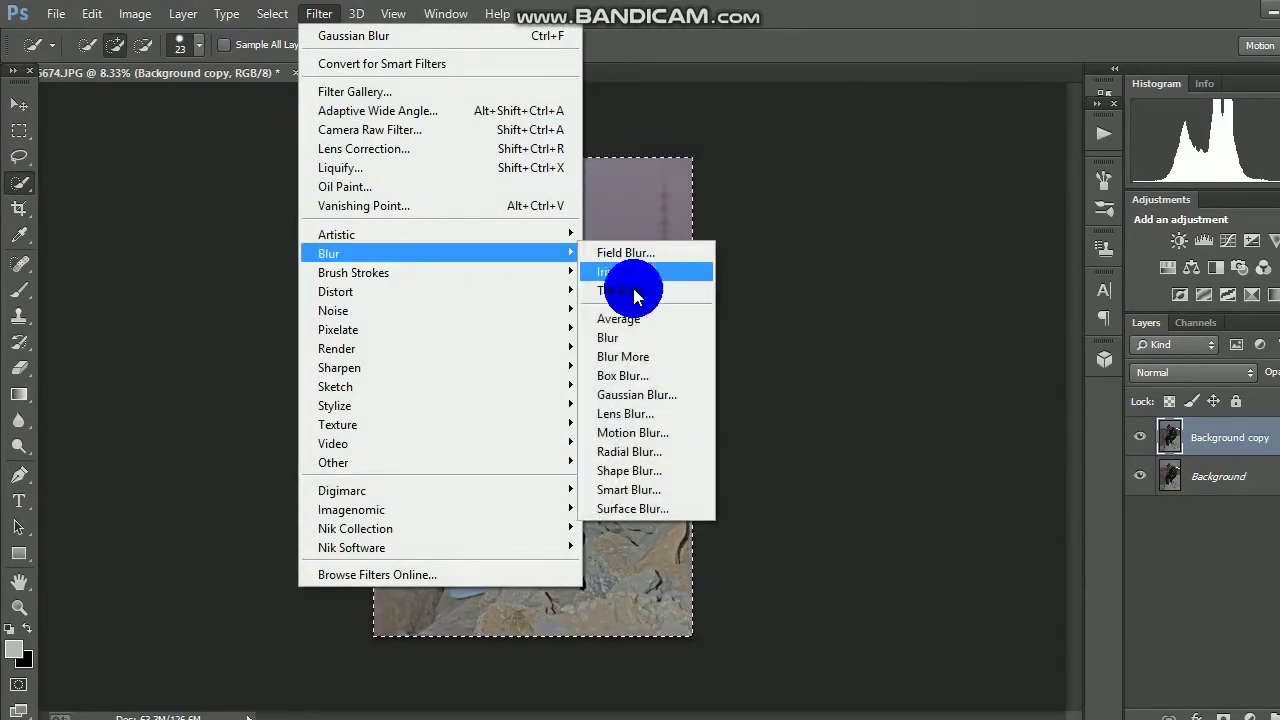
pyautogui.click(634, 281)
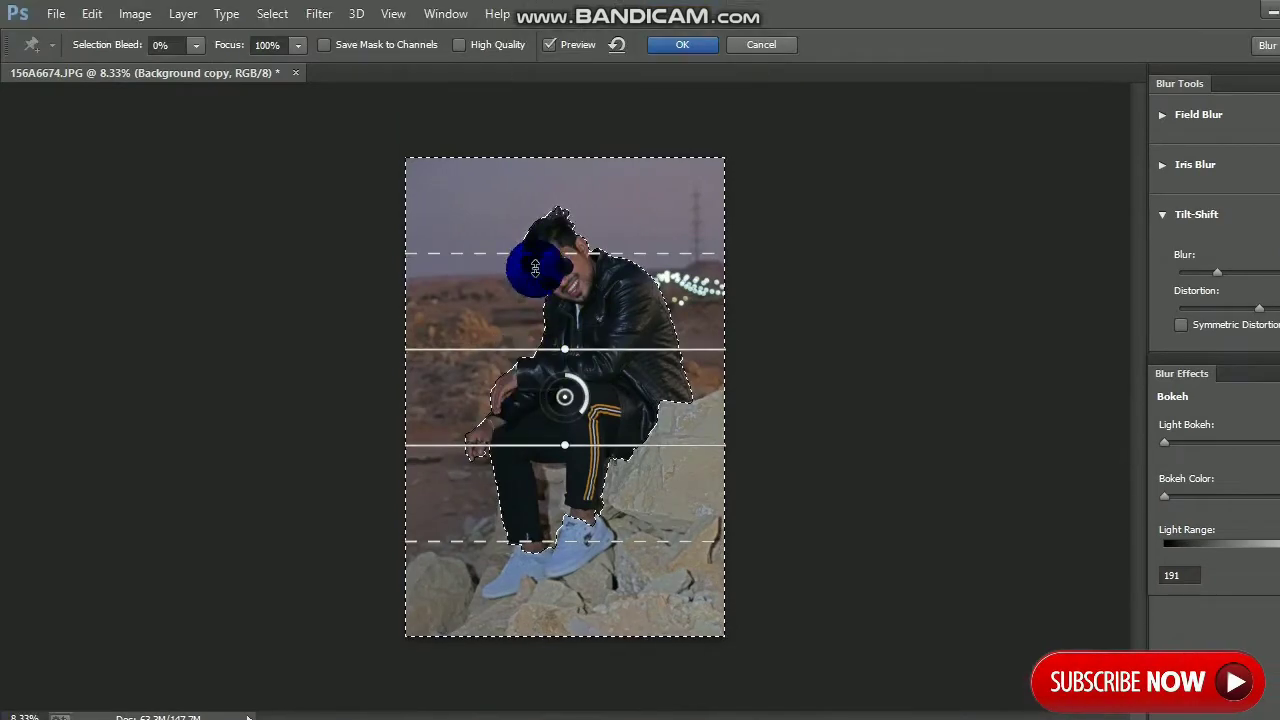
pyautogui.moveTo(512, 308); pyautogui.dragTo(595, 334)
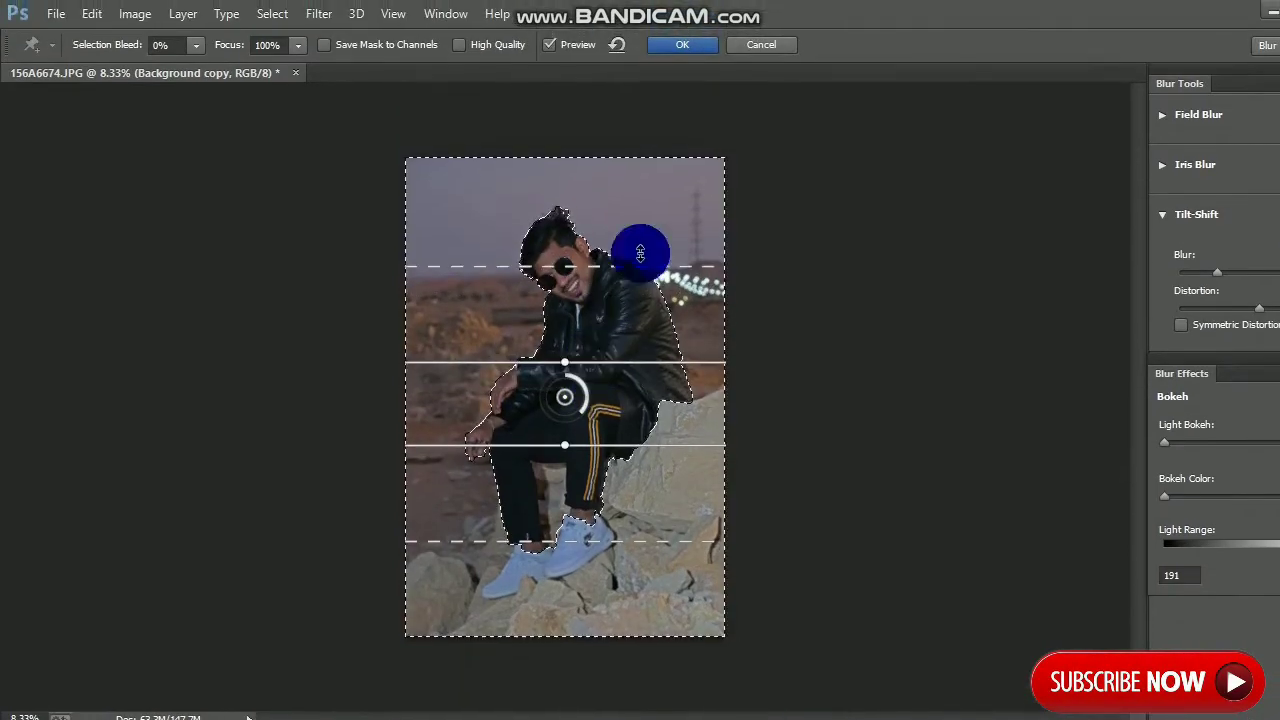
pyautogui.scroll(1, 603, 290)
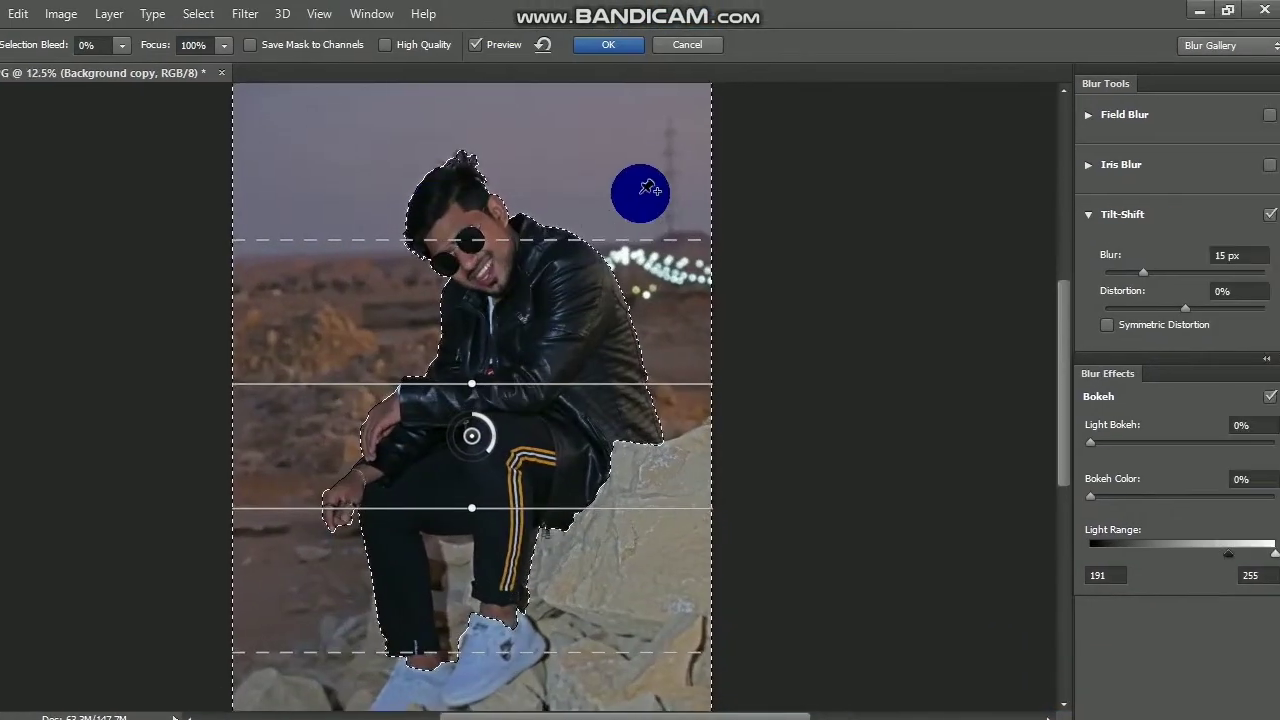
pyautogui.moveTo(706, 190); pyautogui.dragTo(586, 195)
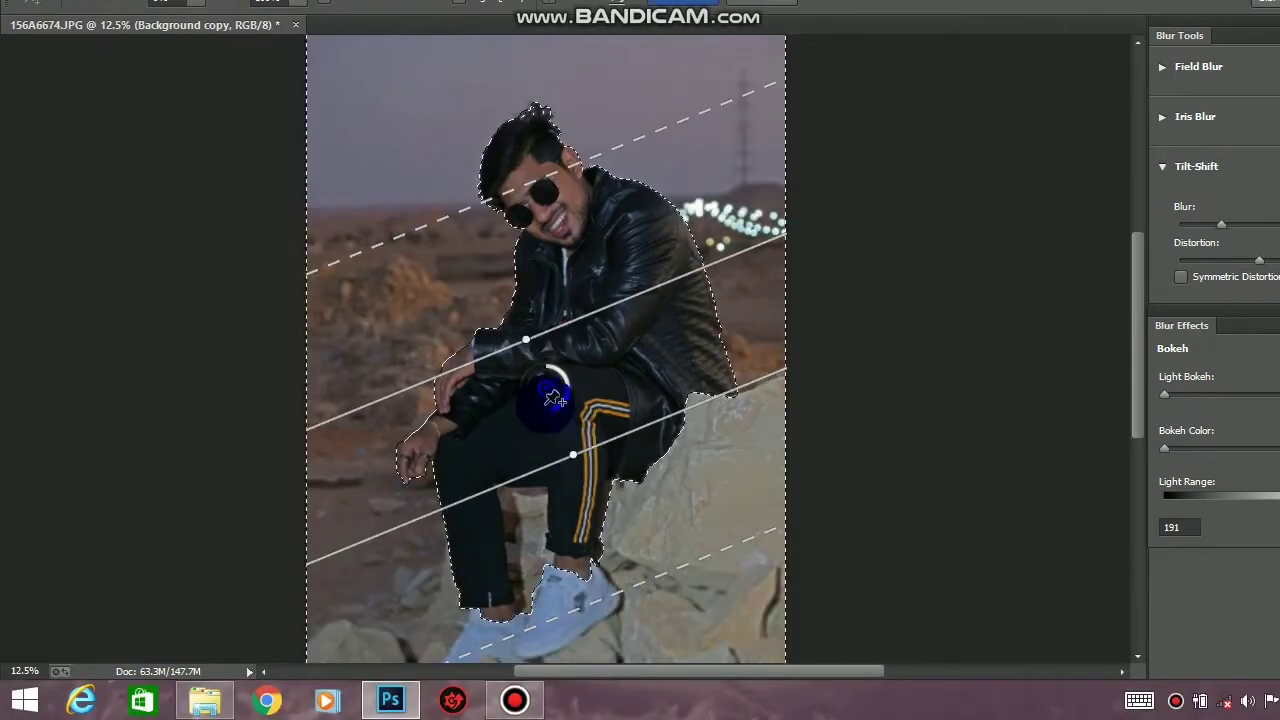
pyautogui.moveTo(550, 393); pyautogui.dragTo(563, 523)
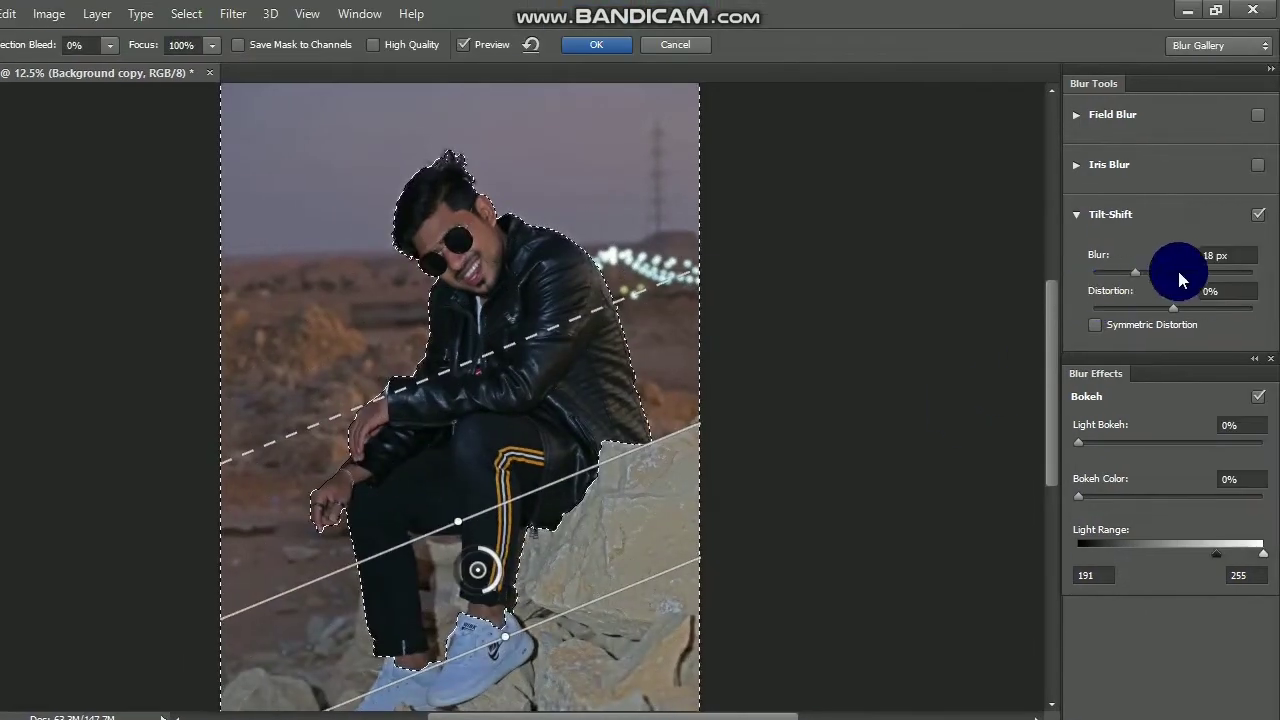
# Set the Tilt-Shift blur to 92 px and move the band's lower focus and transition lines down past the shoes.
pyautogui.hotkey('ctrl', '-')
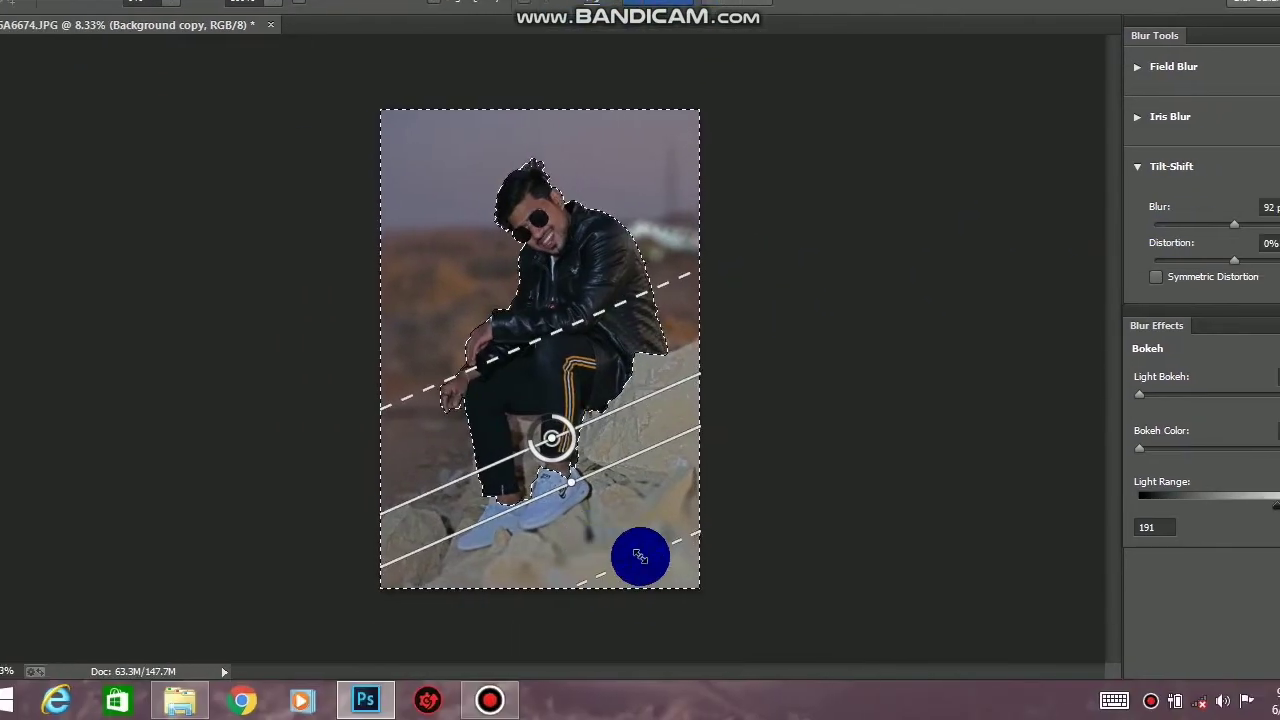
pyautogui.moveTo(579, 579); pyautogui.dragTo(631, 640)
pyautogui.moveTo(640, 469)
pyautogui.mouseDown()
pyautogui.moveTo(628, 429)
pyautogui.moveTo(648, 468)
pyautogui.mouseUp()
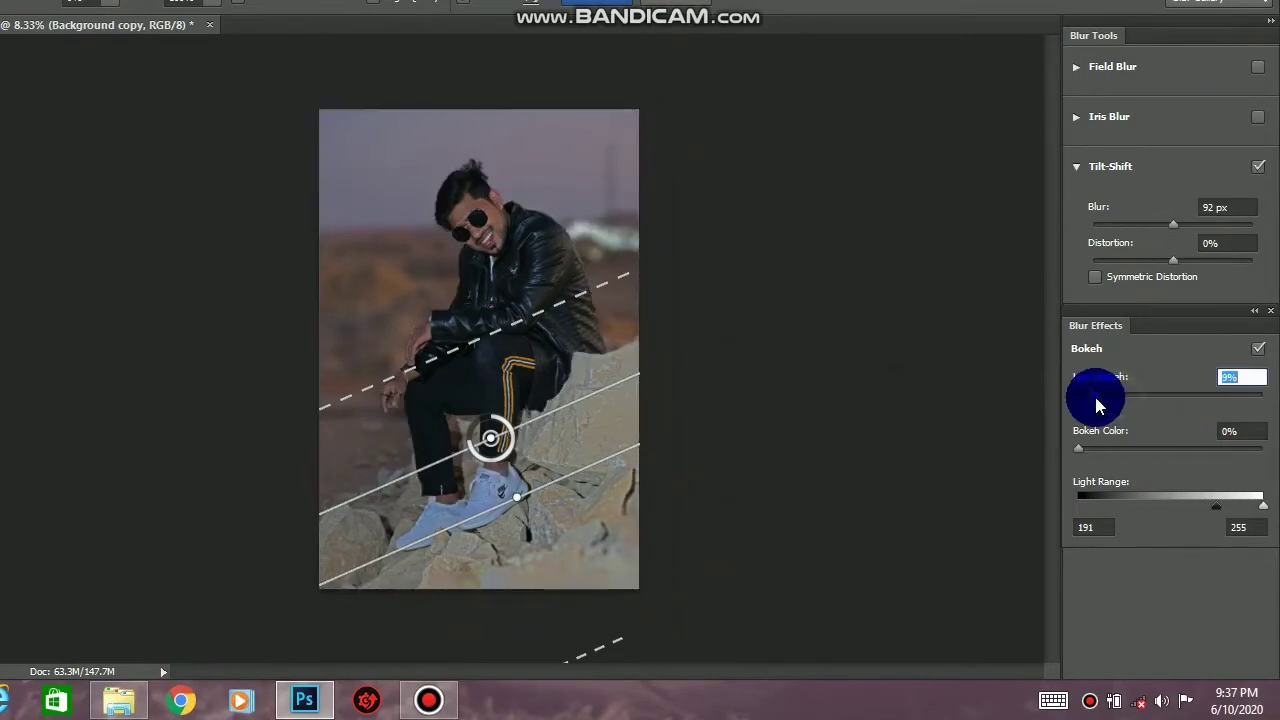
# Set Light Bokeh to 9%, Bokeh Color to 17% and the Light Range start to 130, and apply the blur.
pyautogui.click(1208, 511)
pyautogui.moveTo(1173, 512); pyautogui.dragTo(1172, 510)
pyautogui.click(1264, 508)
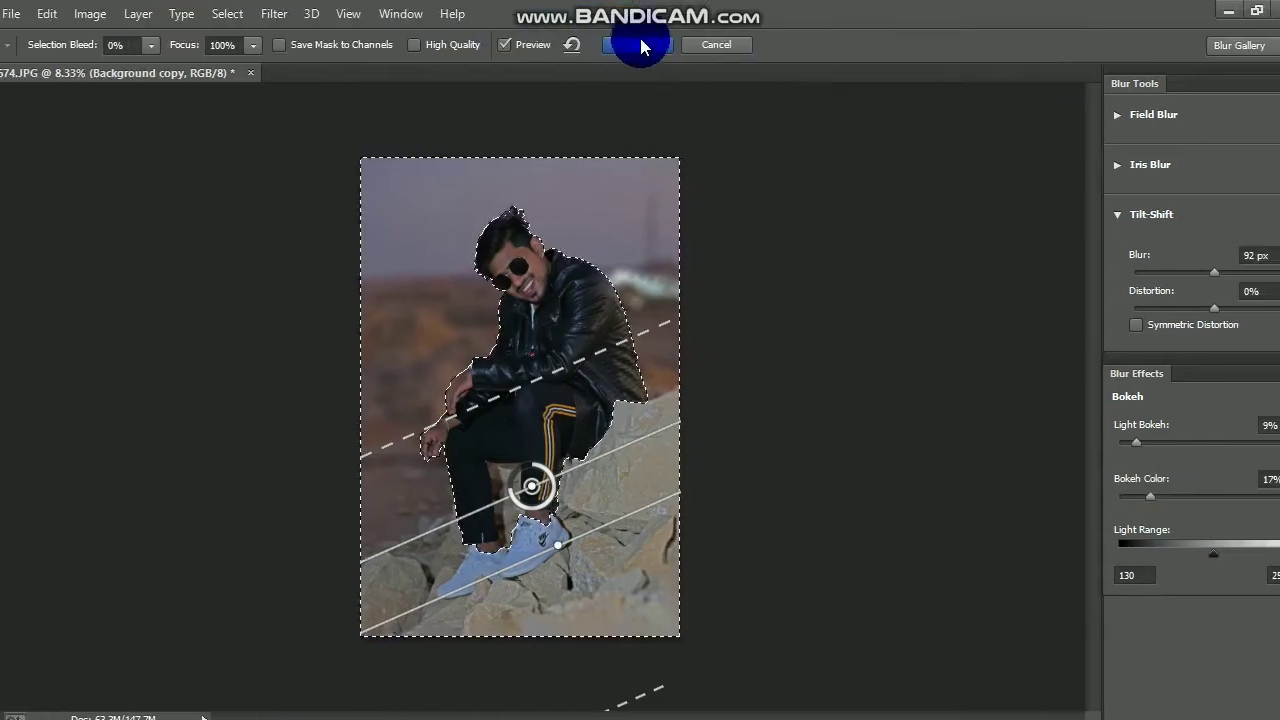
pyautogui.click(634, 40)
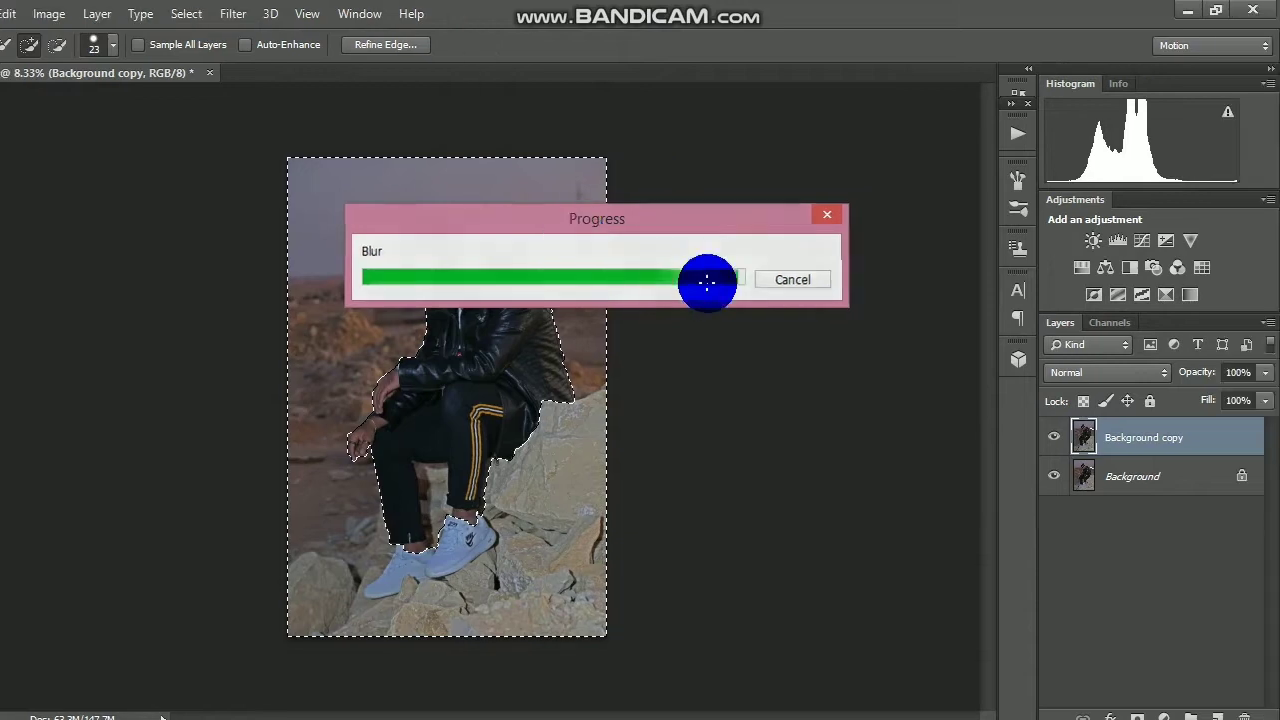
# Clear the selection and remove the small mole on the cheek beside the sunglasses with the Spot Healing Brush.
pyautogui.keyDown('ctrl'); pyautogui.click(545, 275); pyautogui.keyUp('ctrl')
pyautogui.keyDown('ctrl'); pyautogui.click(543, 270); pyautogui.keyUp('ctrl')
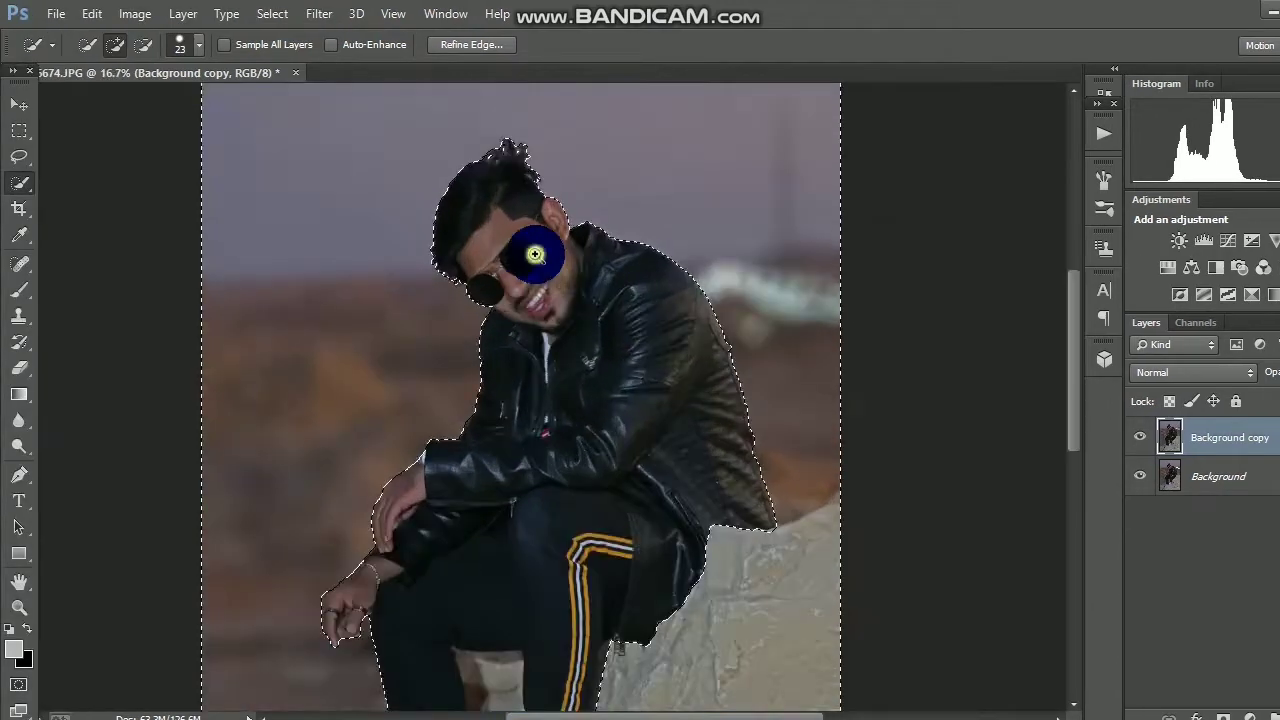
pyautogui.keyDown('ctrl'); pyautogui.click(532, 254); pyautogui.keyUp('ctrl')
pyautogui.keyDown('ctrl'); pyautogui.click(533, 253); pyautogui.keyUp('ctrl')
pyautogui.keyDown('ctrl'); pyautogui.click(533, 254); pyautogui.keyUp('ctrl')
pyautogui.keyDown('ctrl'); pyautogui.click(532, 255); pyautogui.keyUp('ctrl')
pyautogui.scroll(1, 537, 274)
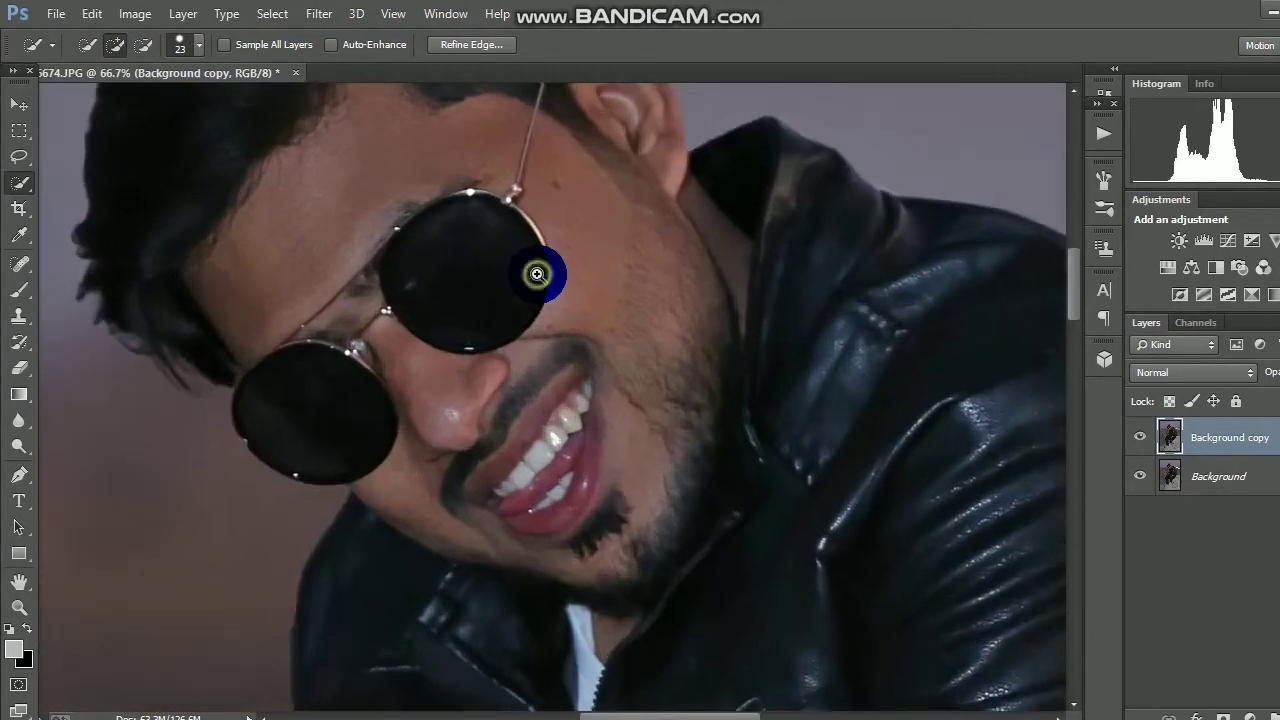
pyautogui.scroll(-2, 537, 274)
pyautogui.scroll(1, 566, 246)
pyautogui.moveTo(567, 244); pyautogui.dragTo(584, 290)
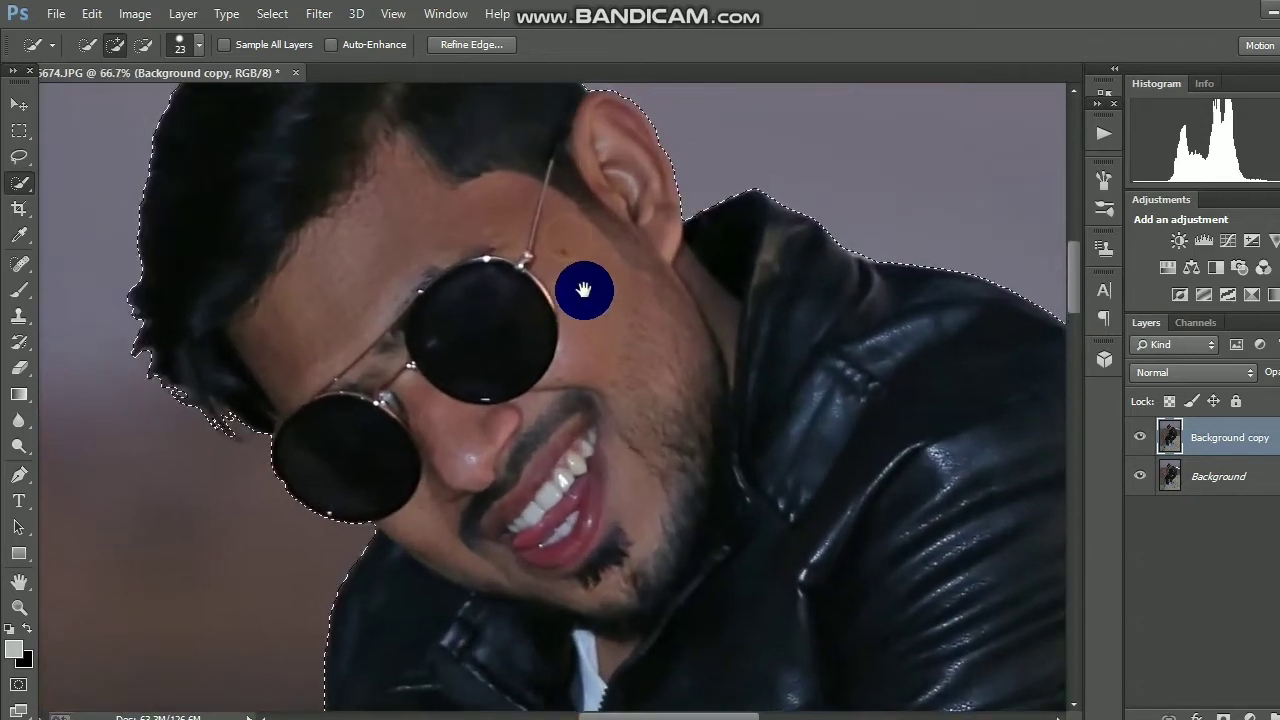
pyautogui.click(20, 263)
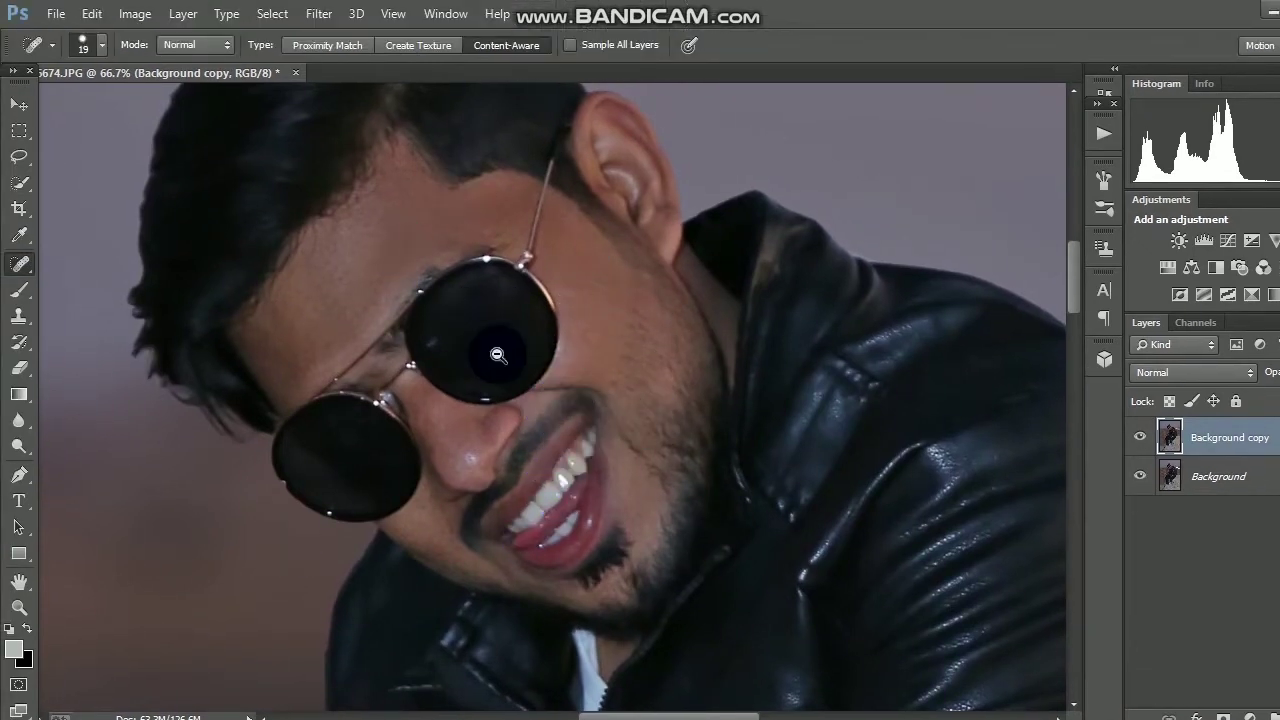
pyautogui.keyDown('alt'); pyautogui.click(498, 356); pyautogui.keyUp('alt')
pyautogui.keyDown('alt'); pyautogui.click(499, 357); pyautogui.keyUp('alt')
pyautogui.hotkey('alt', 'space')
# Merge the Background copy and Background layers and duplicate the merged layer.
pyautogui.click(19, 446)
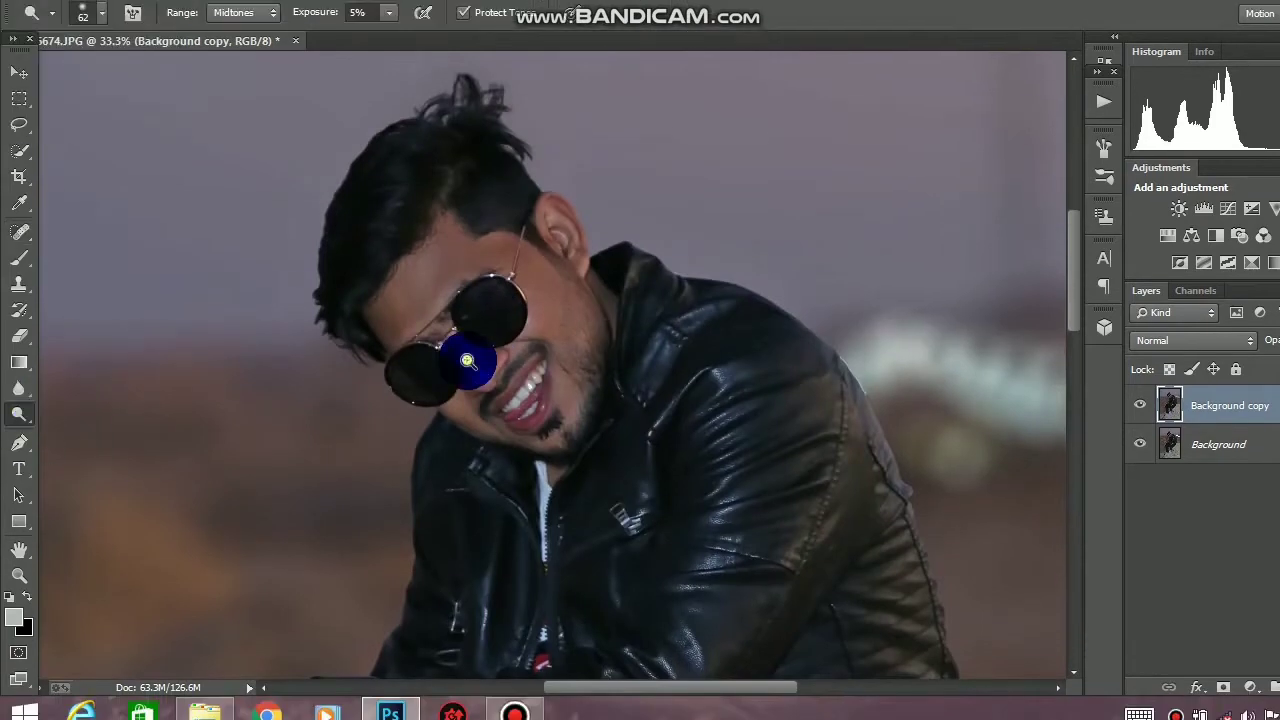
pyautogui.click(467, 360)
pyautogui.keyDown('shift'); pyautogui.click(1193, 435); pyautogui.keyUp('shift')
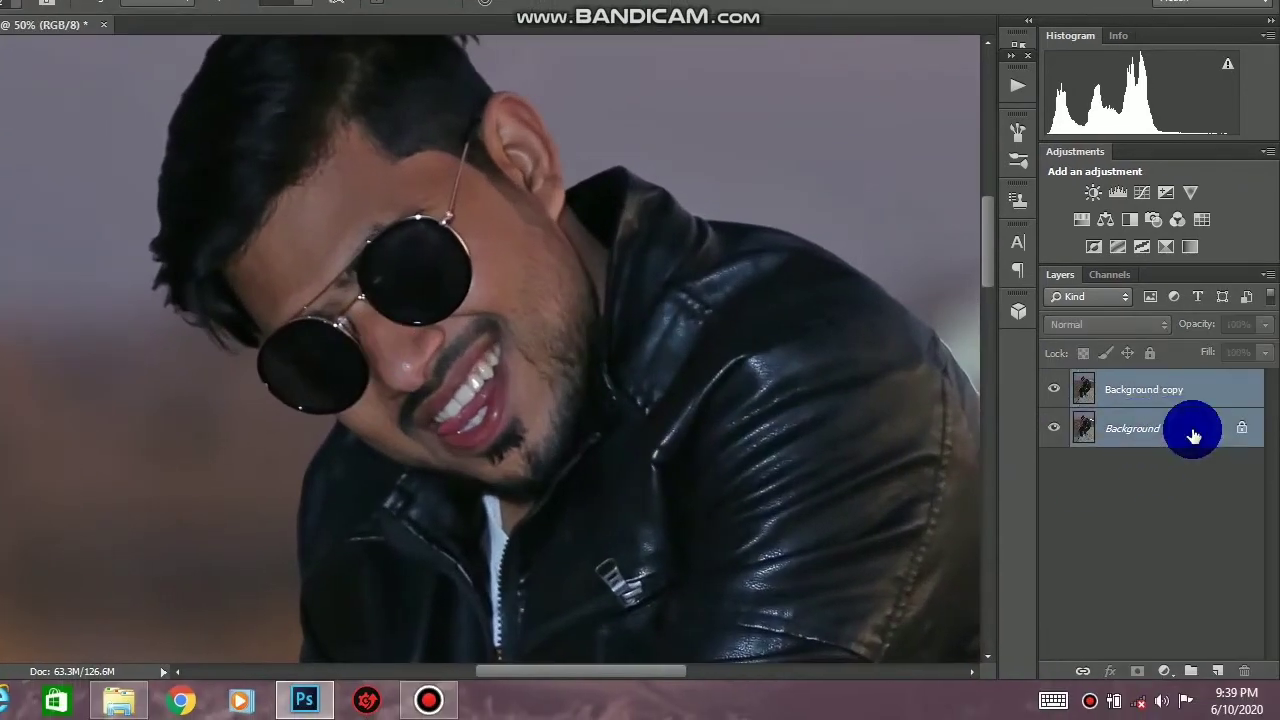
pyautogui.rightClick(1172, 399)
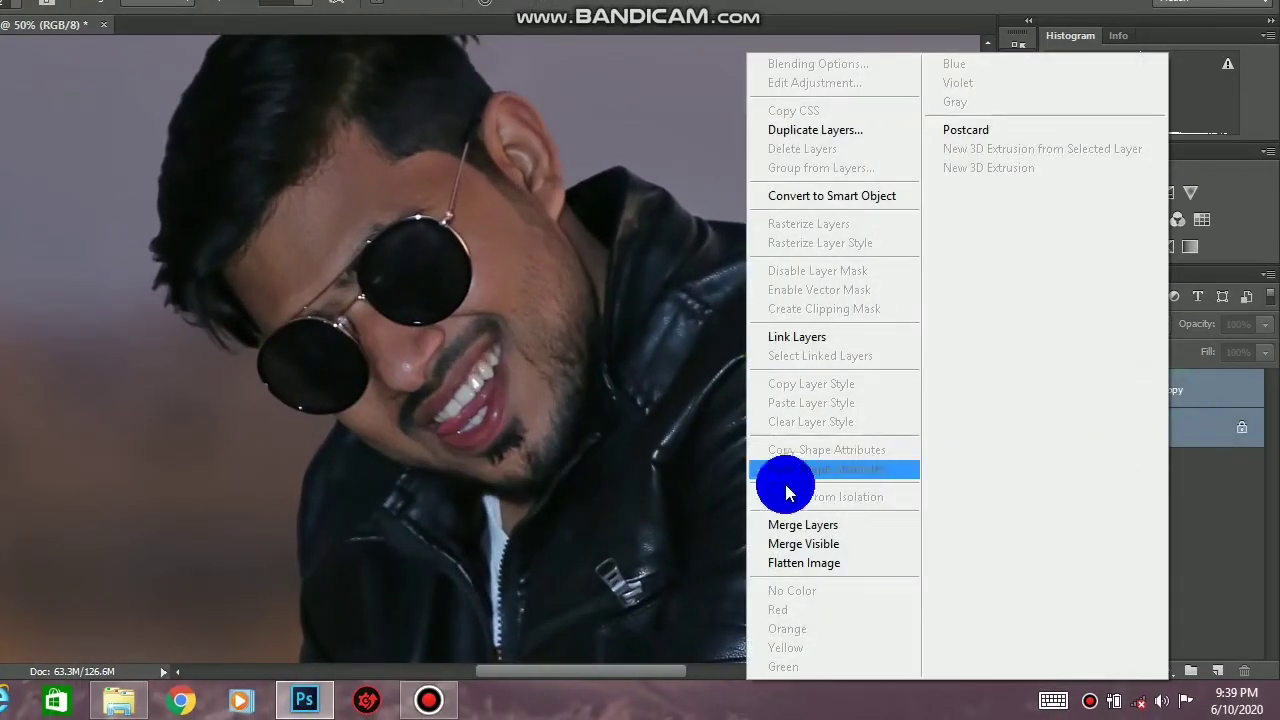
pyautogui.click(829, 523)
pyautogui.moveTo(1151, 386); pyautogui.dragTo(1215, 672)
# Lighten the facial skin with the Dodge tool on Midtones at 5% exposure, using a 107 px brush, and merge the layers.
pyautogui.rightClick(367, 361)
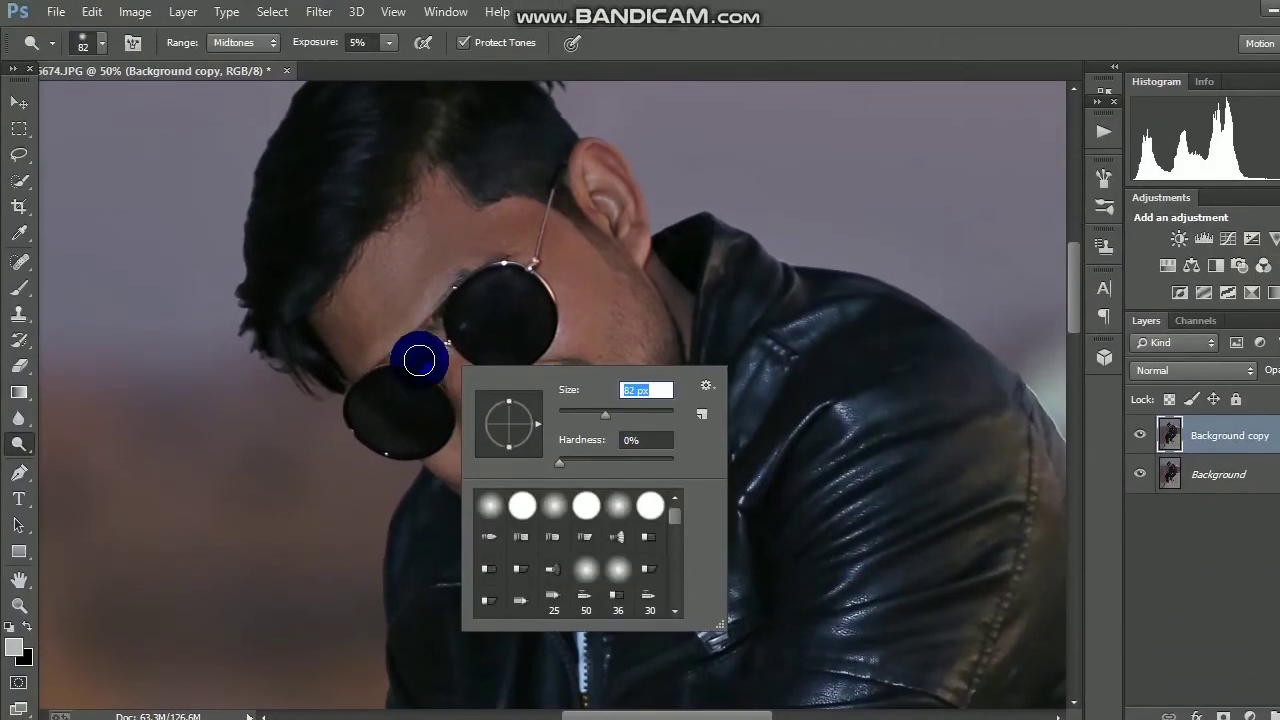
pyautogui.click(443, 314)
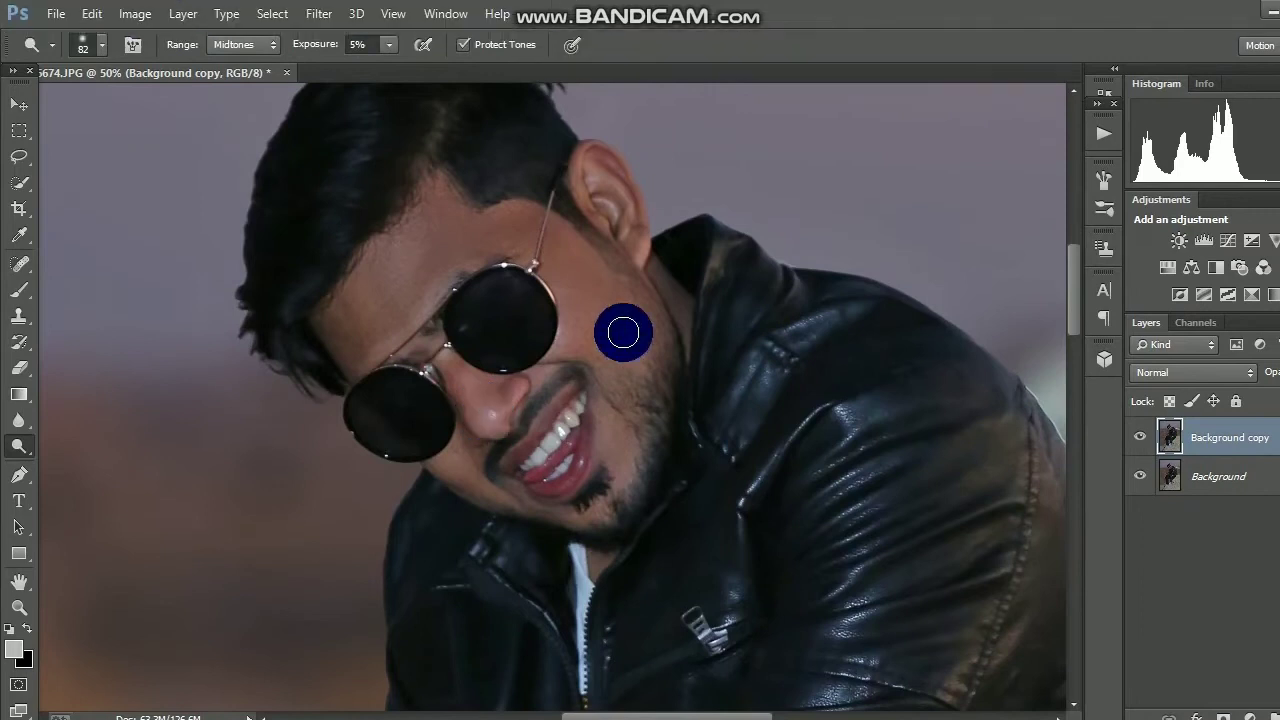
pyautogui.rightClick(596, 230)
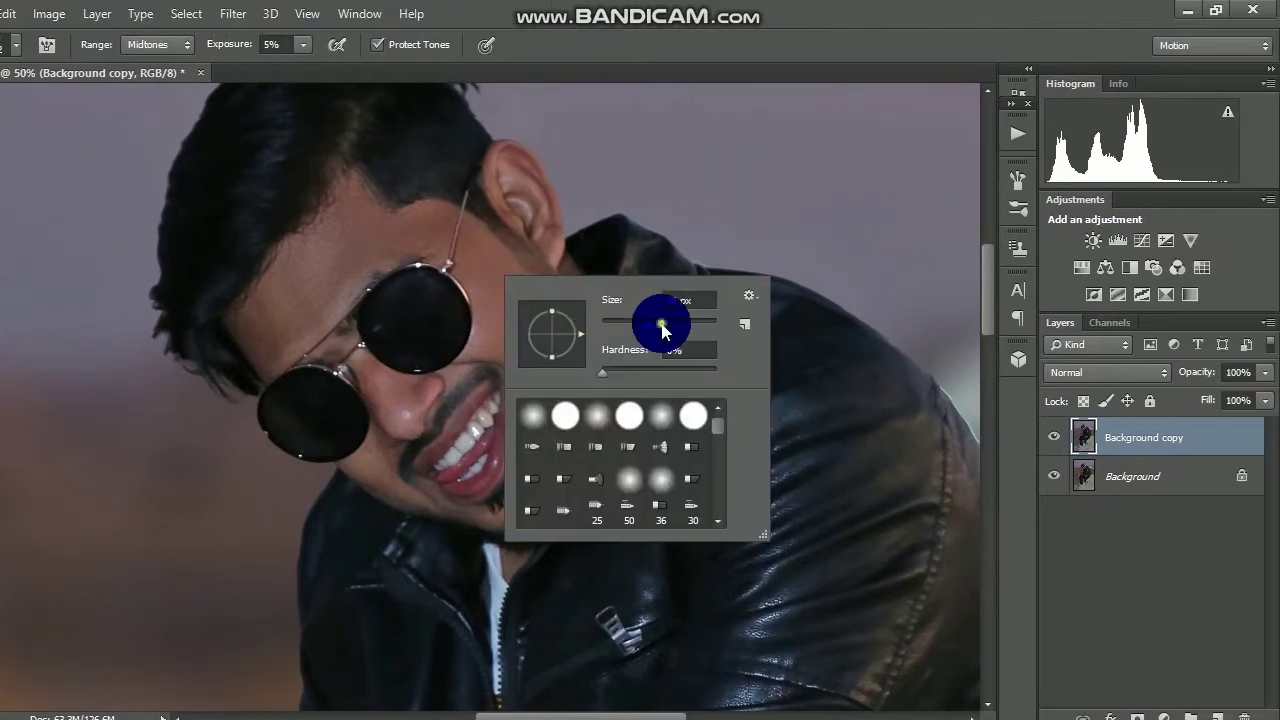
pyautogui.click(571, 304)
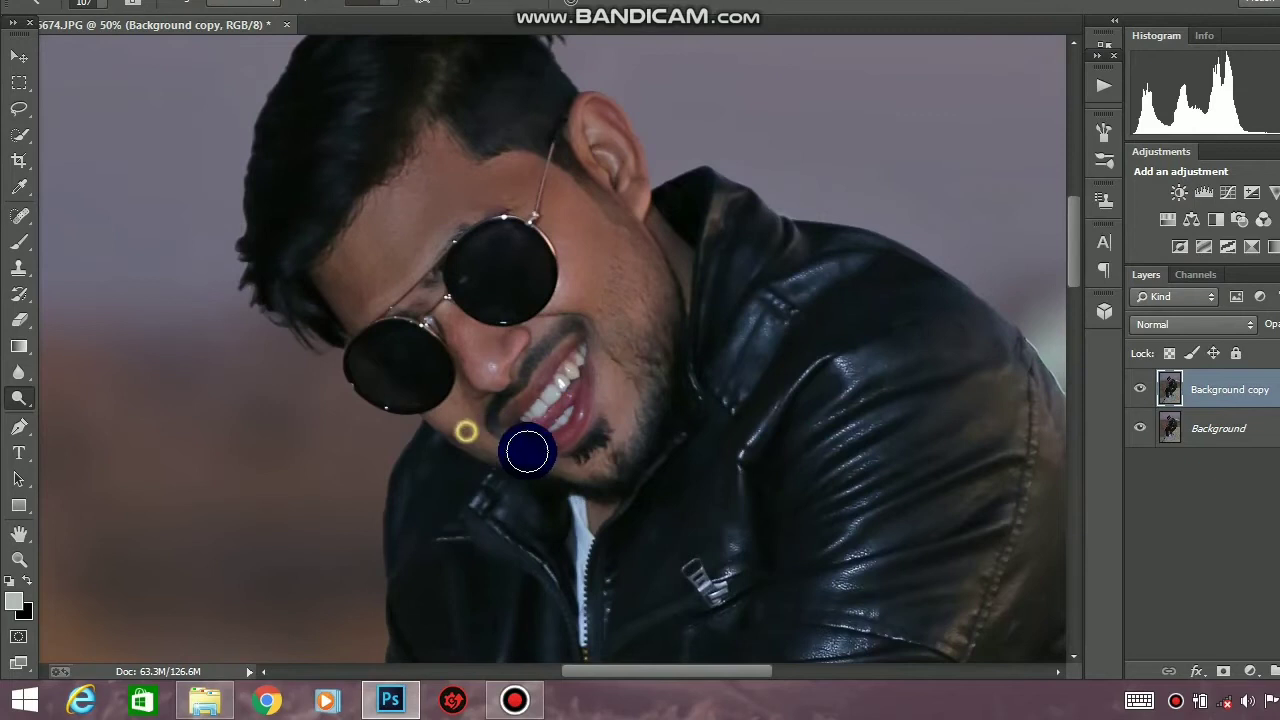
pyautogui.click(1250, 398)
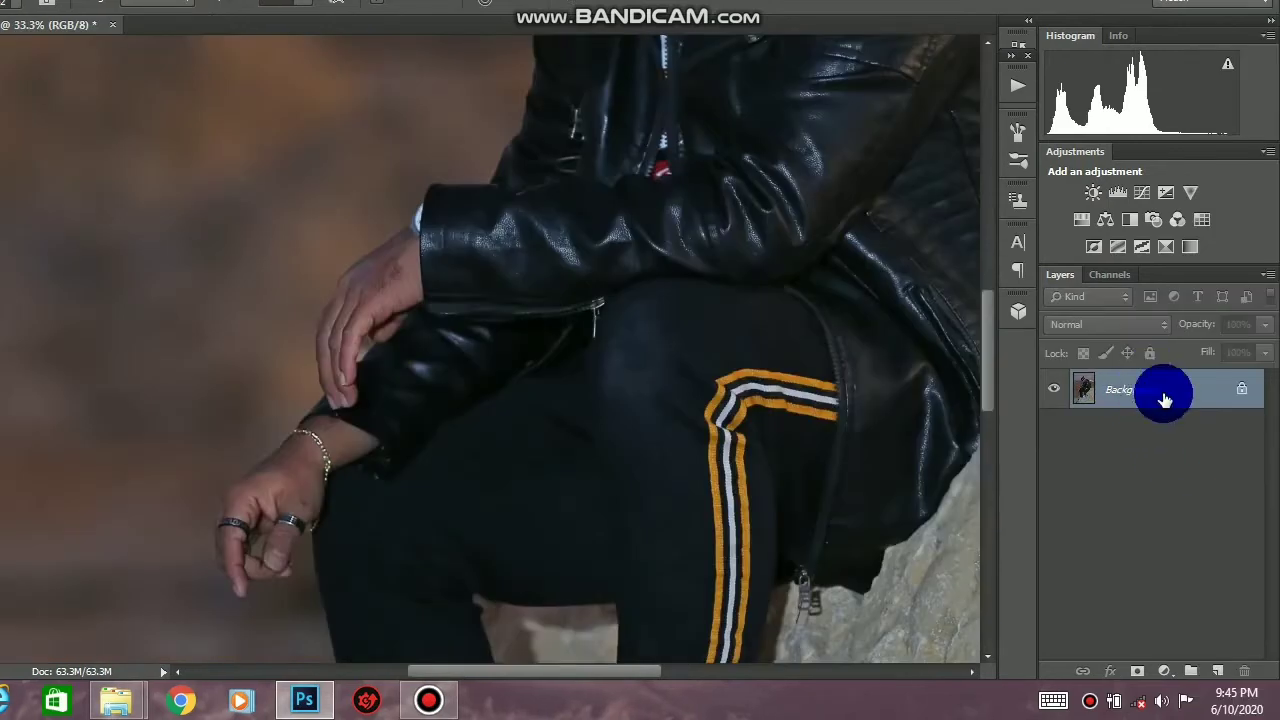
# Lighten the skin of both hands and the ankles with the Dodge tool, using a 142 px brush at 5% exposure.
pyautogui.click(43, 408)
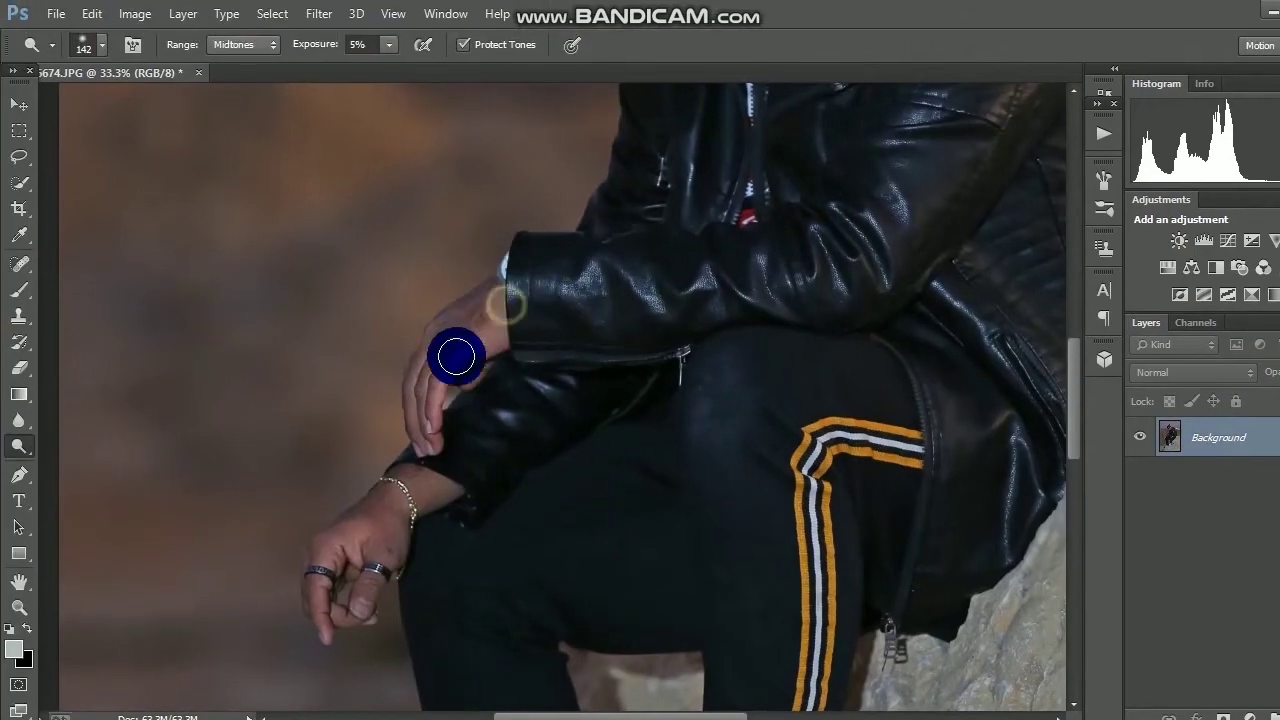
pyautogui.moveTo(456, 356)
pyautogui.mouseDown()
pyautogui.moveTo(434, 442)
pyautogui.moveTo(368, 539)
pyautogui.mouseUp()
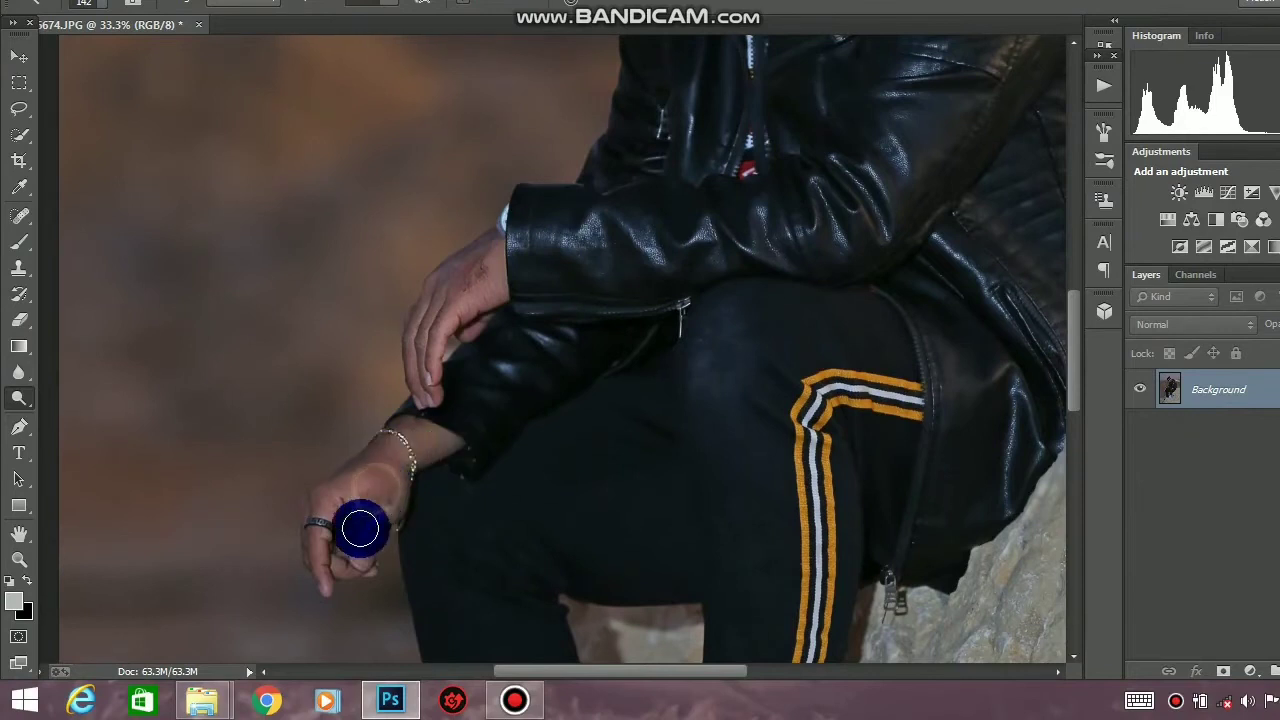
pyautogui.moveTo(640, 575); pyautogui.dragTo(574, 180)
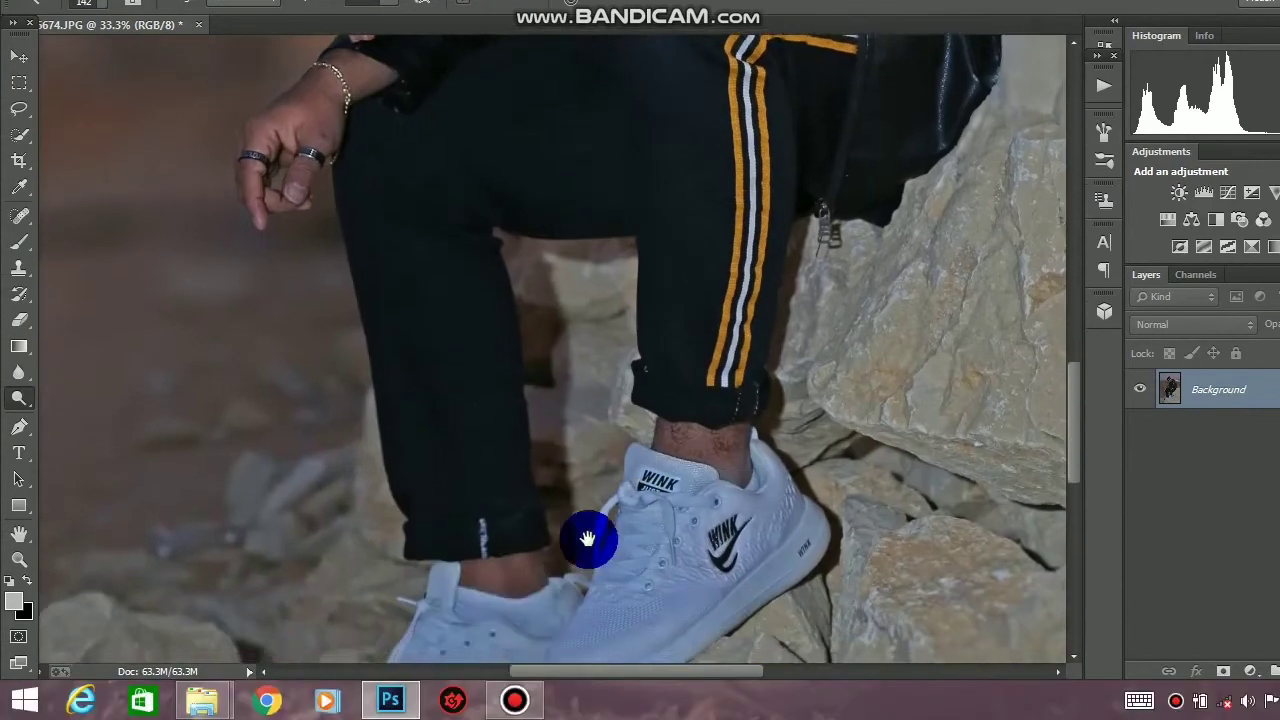
pyautogui.moveTo(498, 540); pyautogui.dragTo(530, 548)
pyautogui.moveTo(680, 397); pyautogui.dragTo(689, 409)
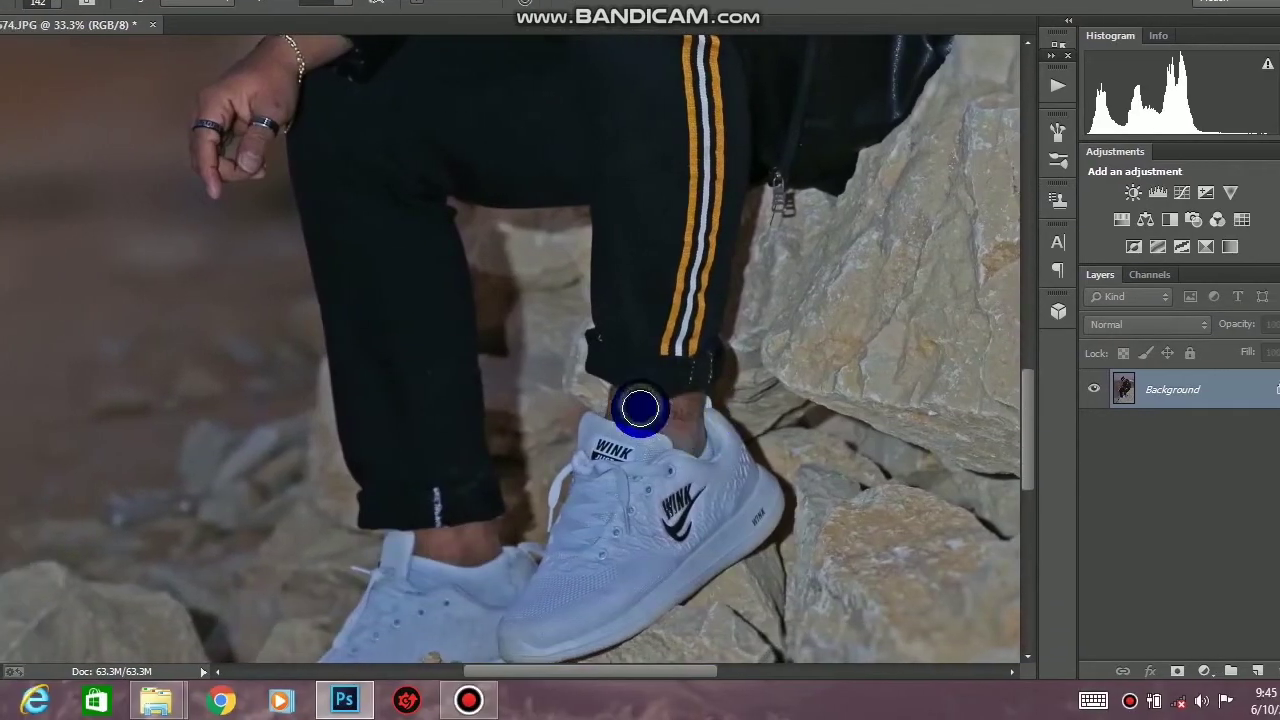
pyautogui.keyDown('alt'); pyautogui.click(811, 308); pyautogui.keyUp('alt')
pyautogui.keyDown('ctrl'); pyautogui.keyDown('alt'); pyautogui.click(726, 356); pyautogui.keyUp('alt'); pyautogui.keyUp('ctrl')
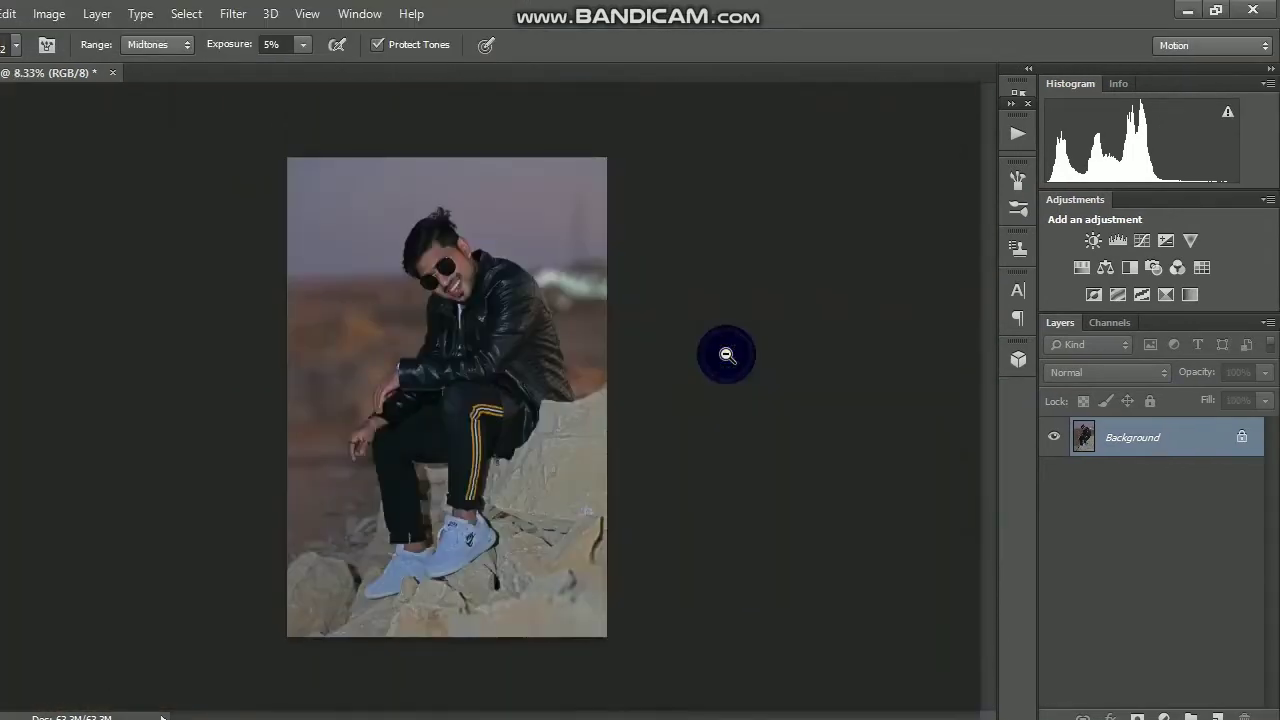
# Open the merged Background layer in the Camera Raw Filter, with the man's face in close view.
pyautogui.keyDown('ctrl'); pyautogui.click(443, 250); pyautogui.keyUp('ctrl')
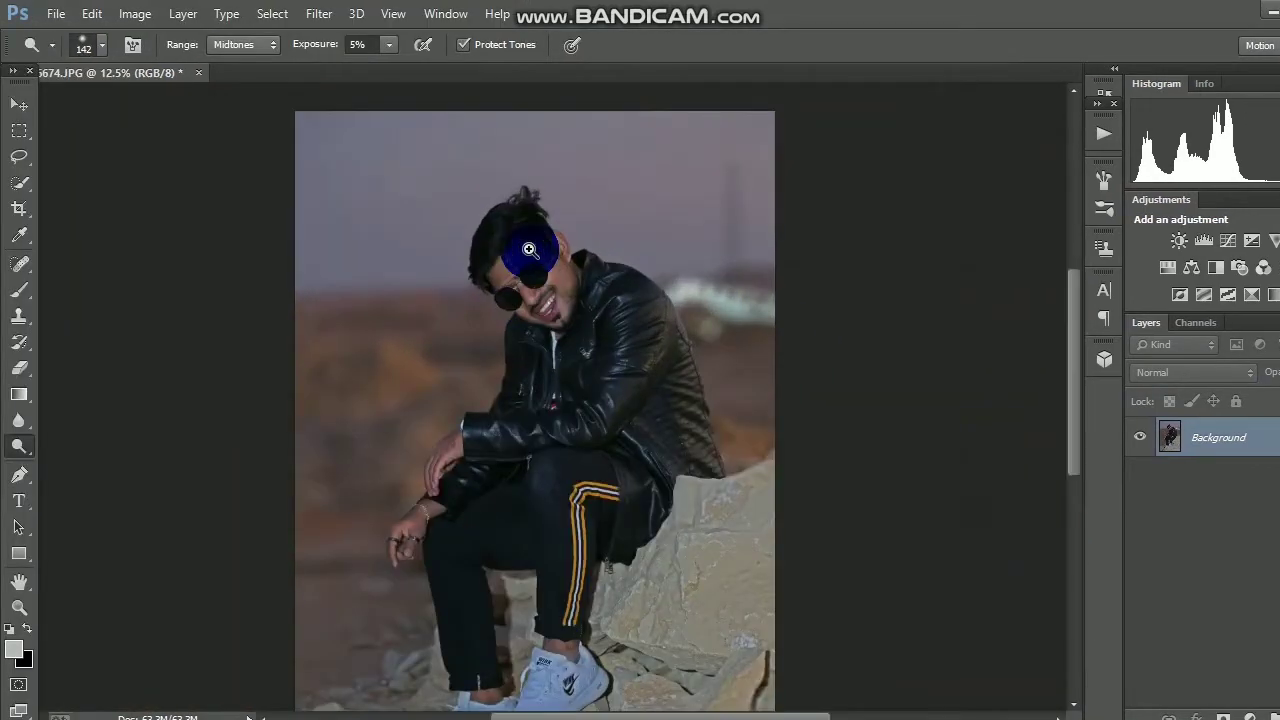
pyautogui.keyDown('ctrl'); pyautogui.click(504, 195); pyautogui.keyUp('ctrl')
pyautogui.keyDown('ctrl'); pyautogui.click(517, 183); pyautogui.keyUp('ctrl')
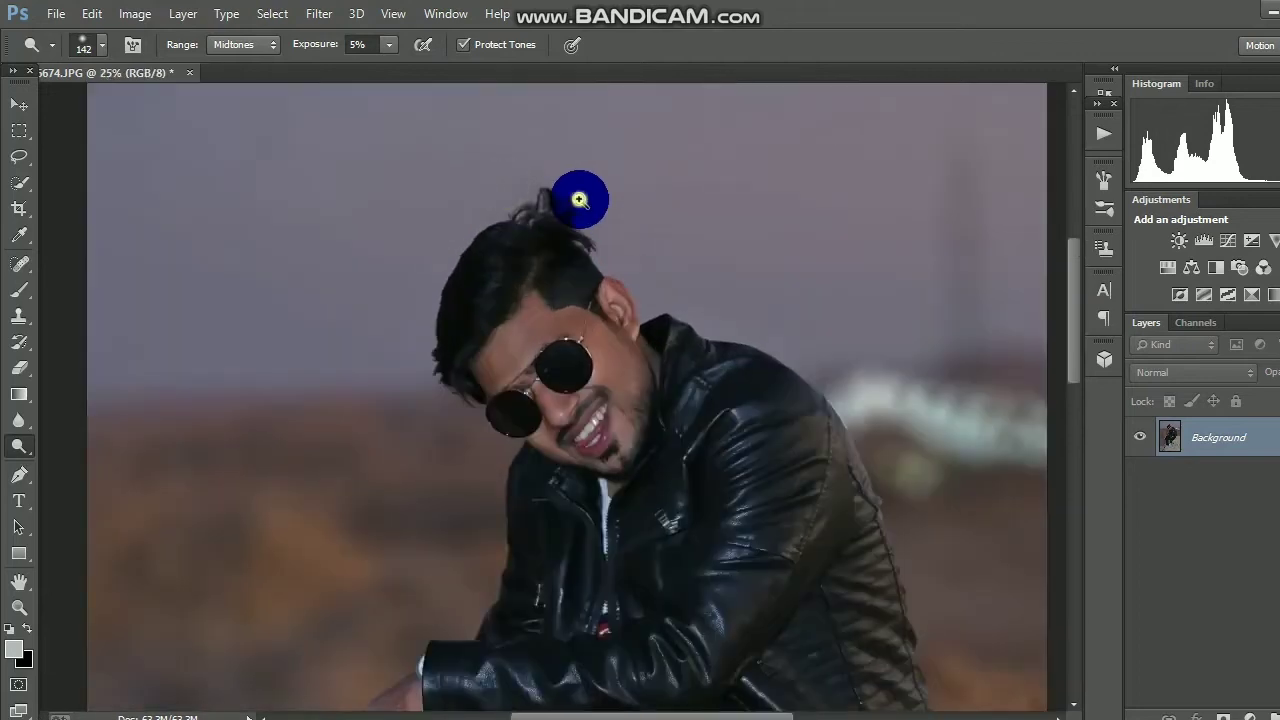
pyautogui.keyDown('ctrl'); pyautogui.click(580, 197); pyautogui.keyUp('ctrl')
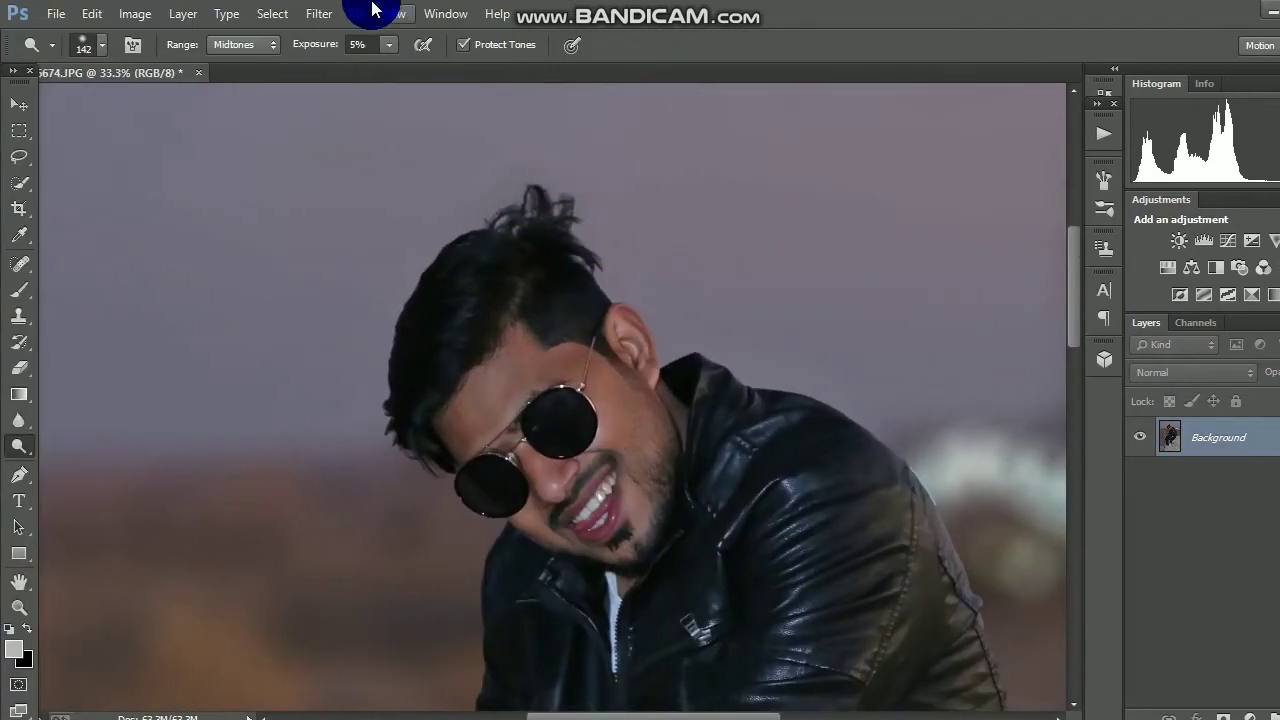
pyautogui.click(321, 13)
pyautogui.click(400, 130)
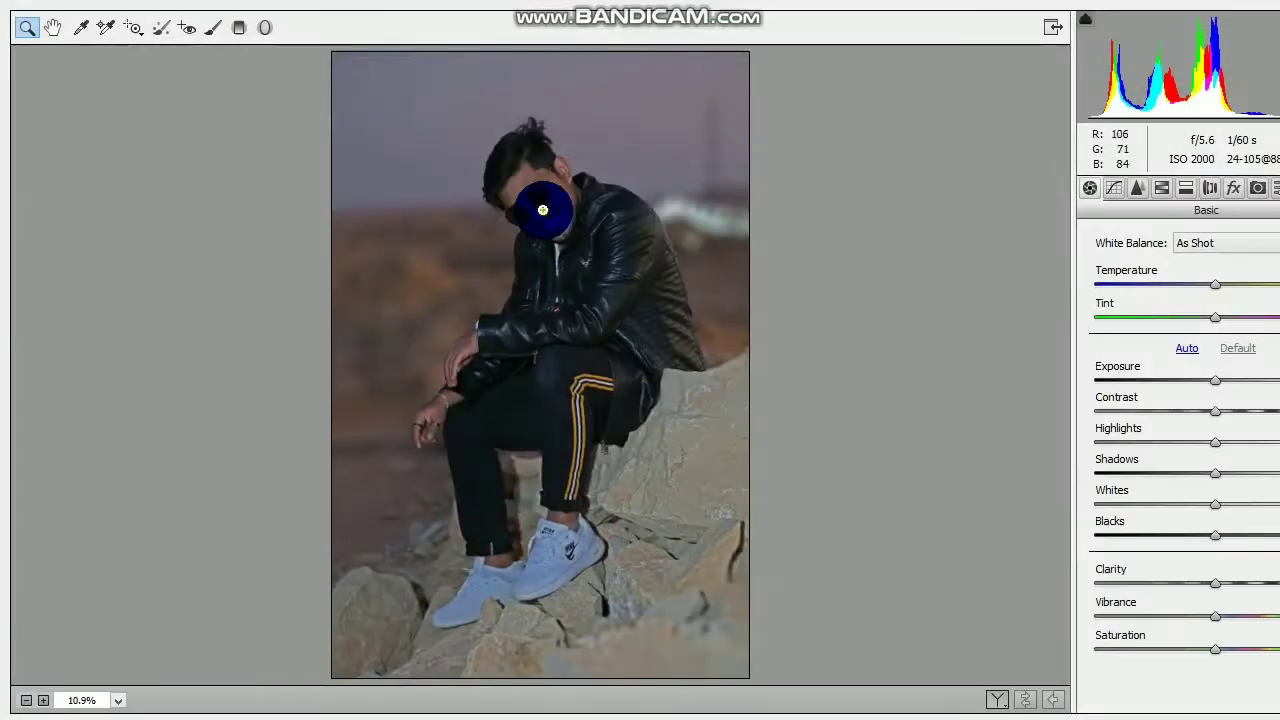
pyautogui.click(543, 210)
pyautogui.click(543, 210)
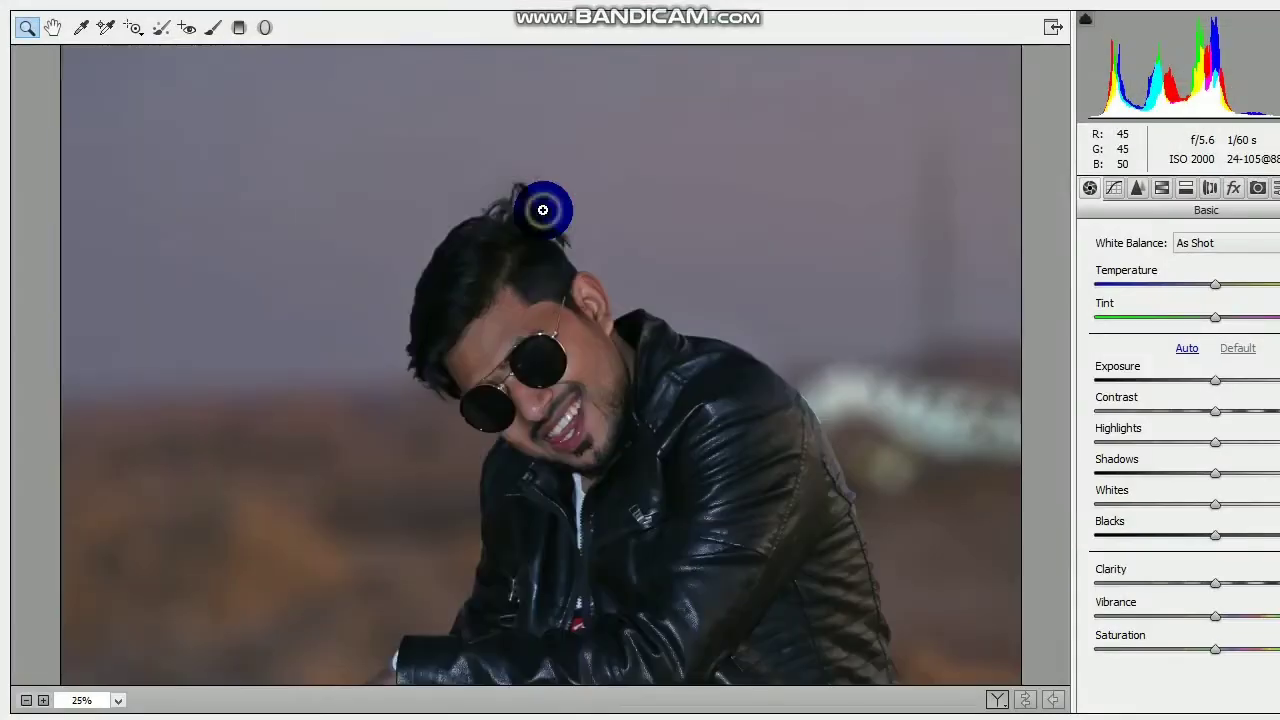
pyautogui.click(543, 210)
pyautogui.click(554, 448)
pyautogui.moveTo(828, 538); pyautogui.dragTo(869, 421)
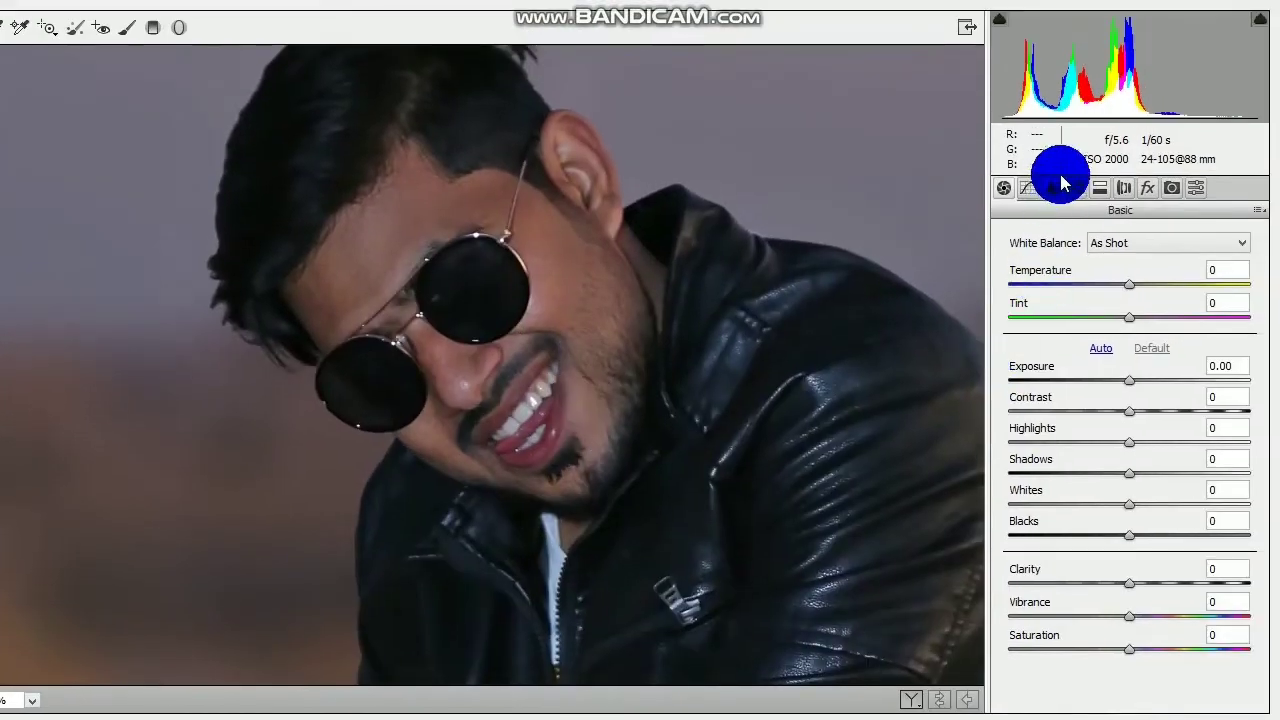
# Set the basic tones to Contrast -18, Highlights -47, Shadows +17 and Whites +15.
pyautogui.click(1072, 190)
pyautogui.click(1124, 265)
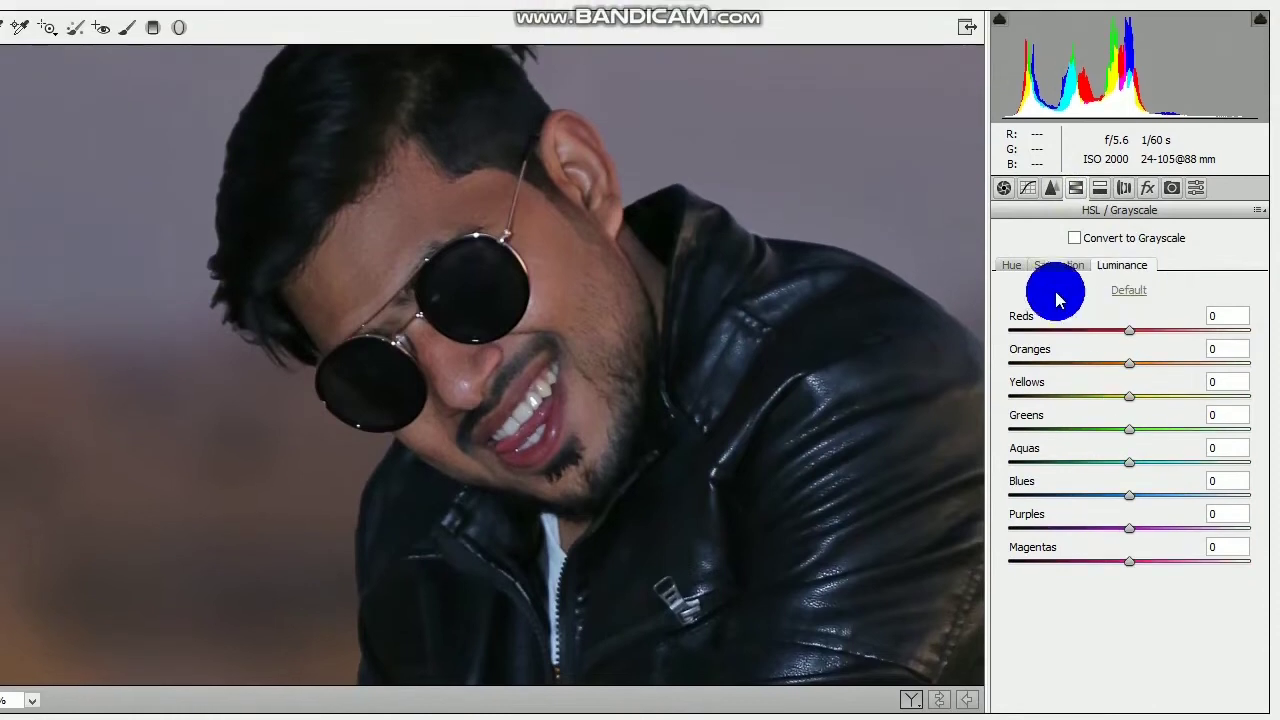
pyautogui.click(1003, 195)
pyautogui.moveTo(1095, 372); pyautogui.dragTo(1075, 397)
pyautogui.moveTo(1155, 430); pyautogui.dragTo(1150, 456)
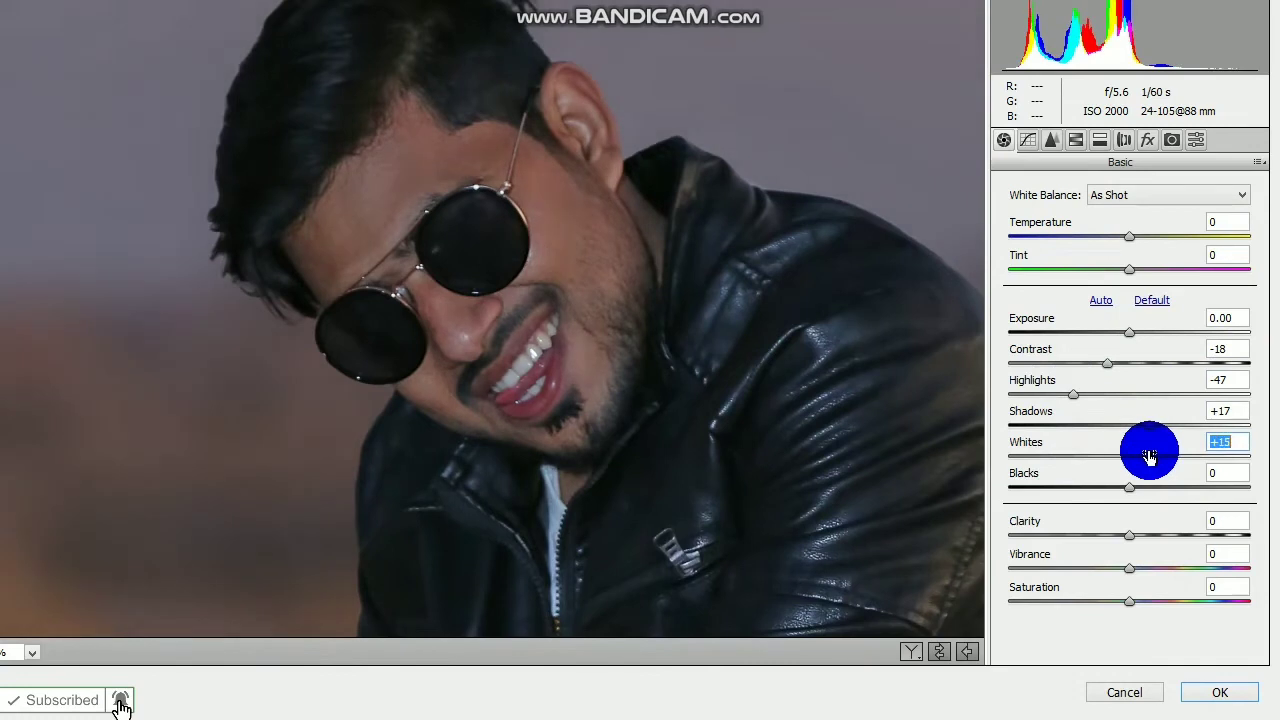
# Refine the basic adjustments to Shadows +4, Whites -37, Blacks +51, Clarity +24 and Exposure +0.10, judging them on the full photo.
pyautogui.keyDown('alt'); pyautogui.click(826, 393); pyautogui.keyUp('alt')
pyautogui.keyDown('alt'); pyautogui.click(826, 393); pyautogui.keyUp('alt')
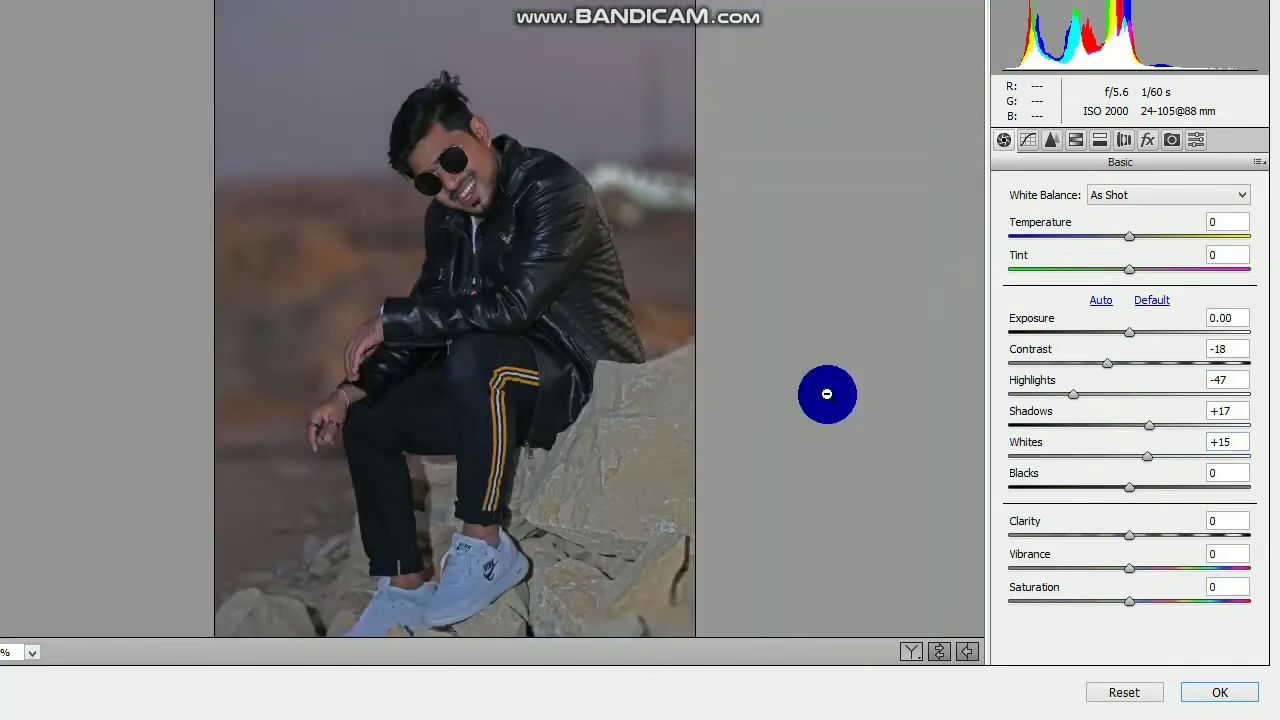
pyautogui.moveTo(1117, 430); pyautogui.dragTo(1128, 435)
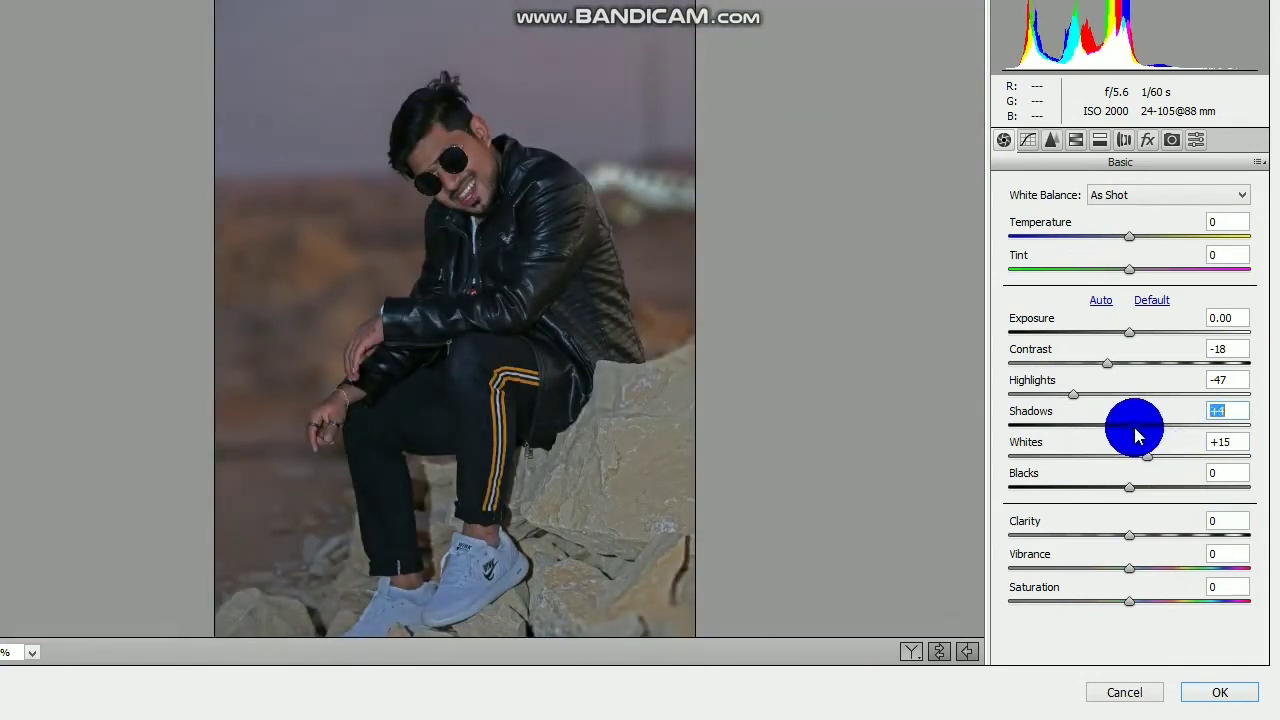
pyautogui.moveTo(1117, 461); pyautogui.dragTo(1158, 530)
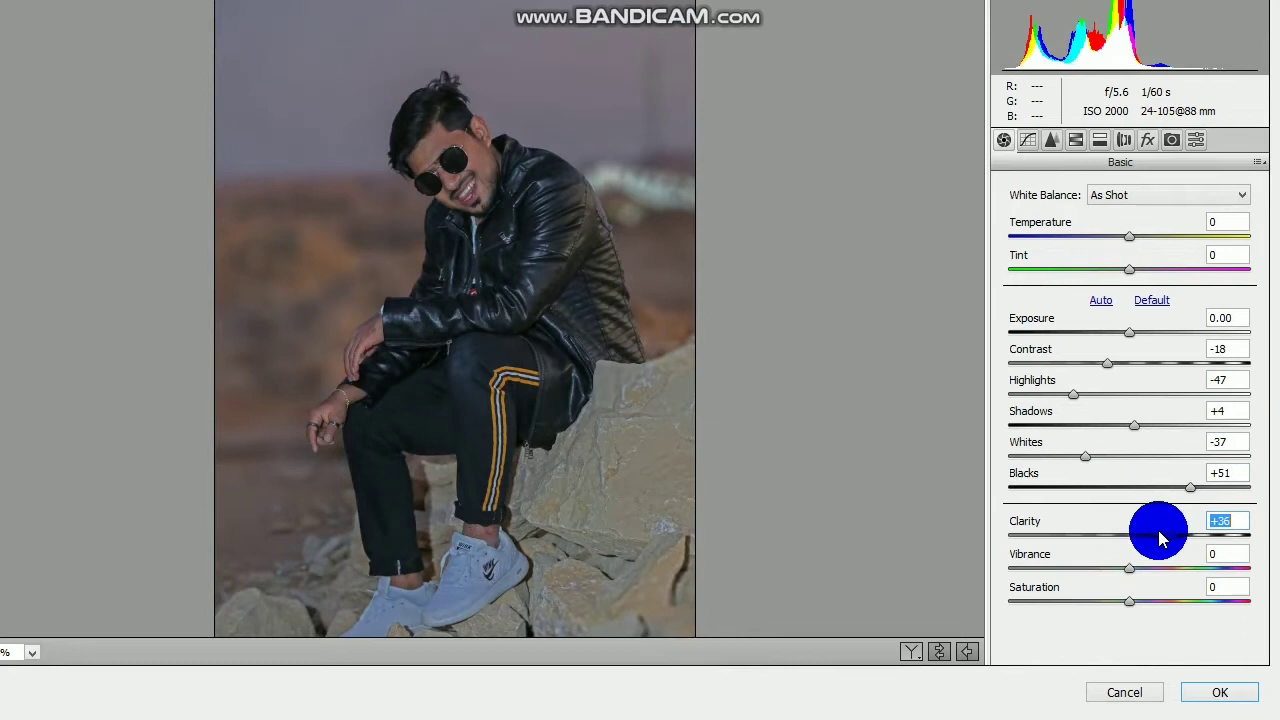
pyautogui.moveTo(1130, 332); pyautogui.dragTo(1135, 362)
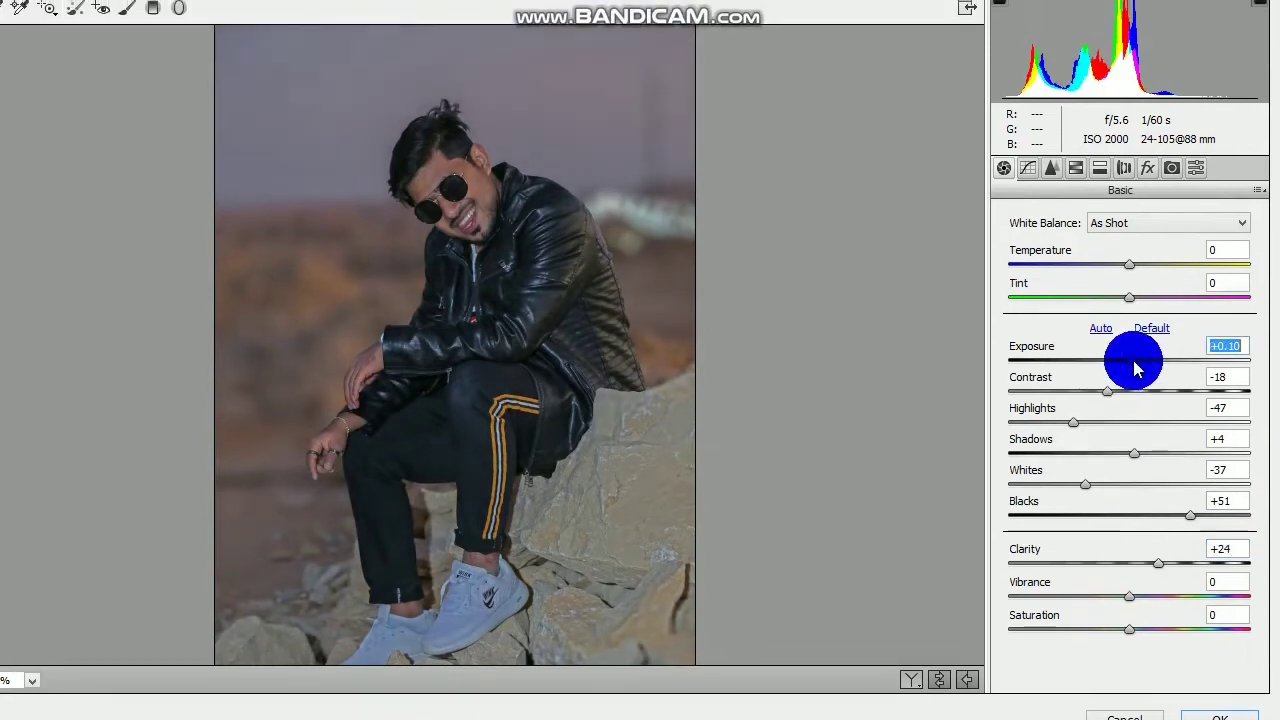
# Warm the white balance by raising Temperature past +8 and set Tint to -10.
pyautogui.moveTo(1133, 287); pyautogui.dragTo(1117, 317)
pyautogui.click(1128, 328)
pyautogui.keyDown('alt'); pyautogui.click(806, 346); pyautogui.keyUp('alt')
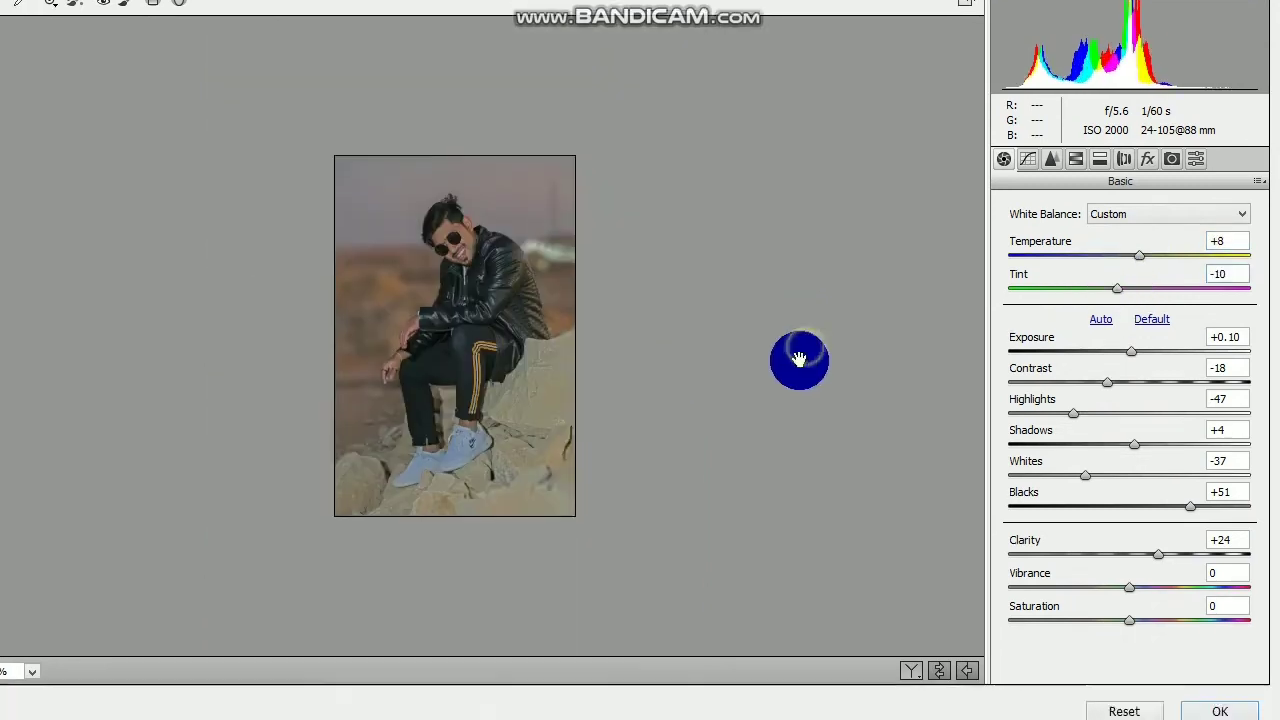
pyautogui.click(480, 331)
pyautogui.click(565, 331)
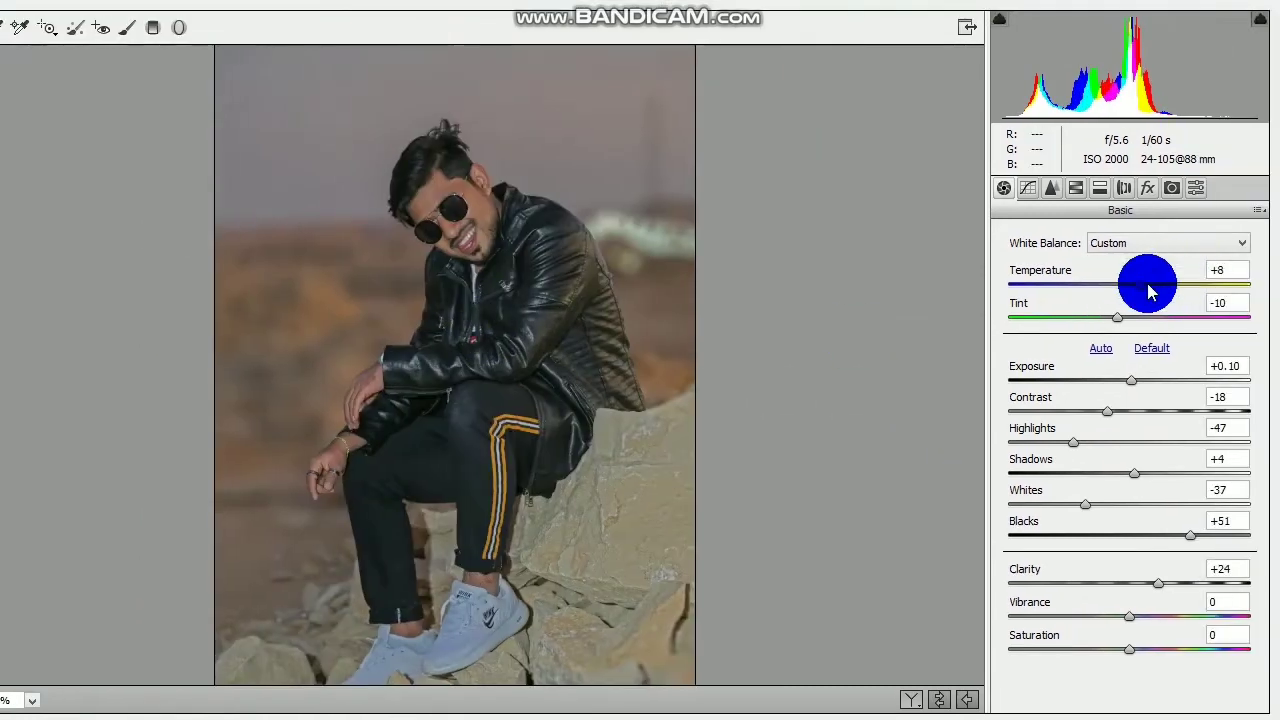
pyautogui.moveTo(1146, 289); pyautogui.dragTo(1155, 289)
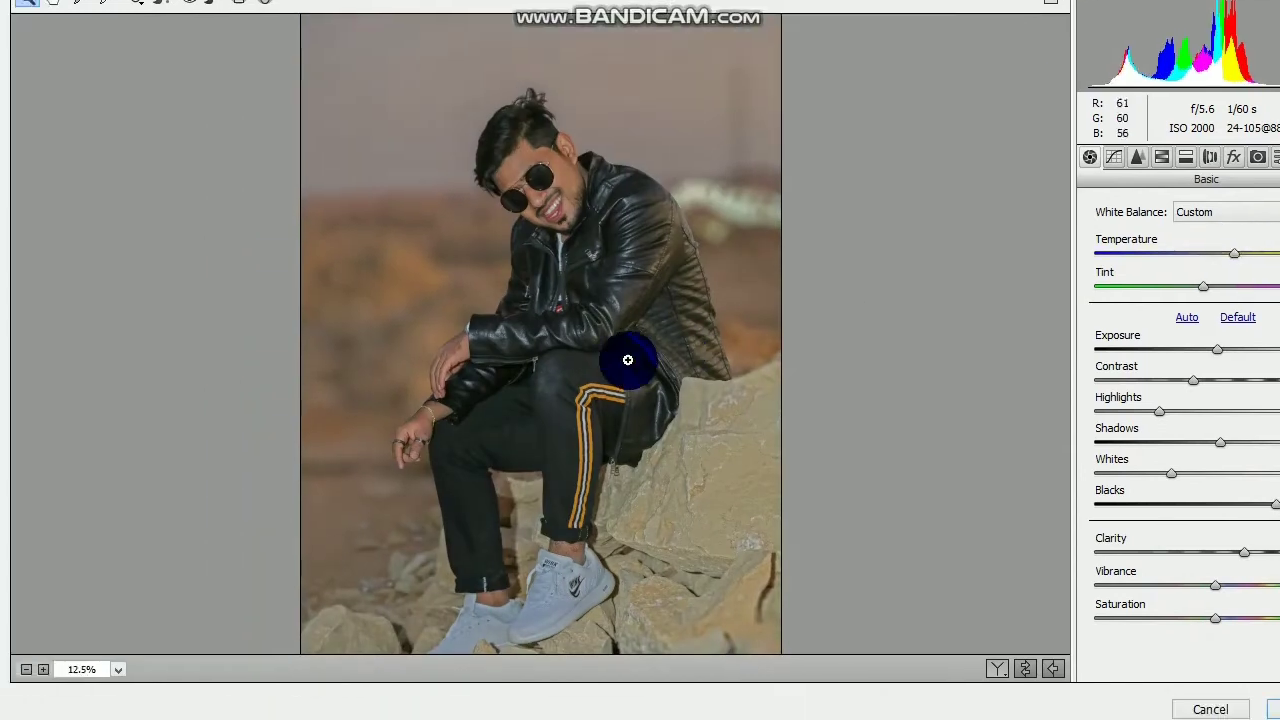
pyautogui.keyDown('alt'); pyautogui.click(542, 389); pyautogui.keyUp('alt')
pyautogui.click(628, 360)
# Set the HSL saturation of Reds to +35 and of Oranges to -8, checking the skin on the full figure.
pyautogui.click(1163, 157)
pyautogui.click(1207, 241)
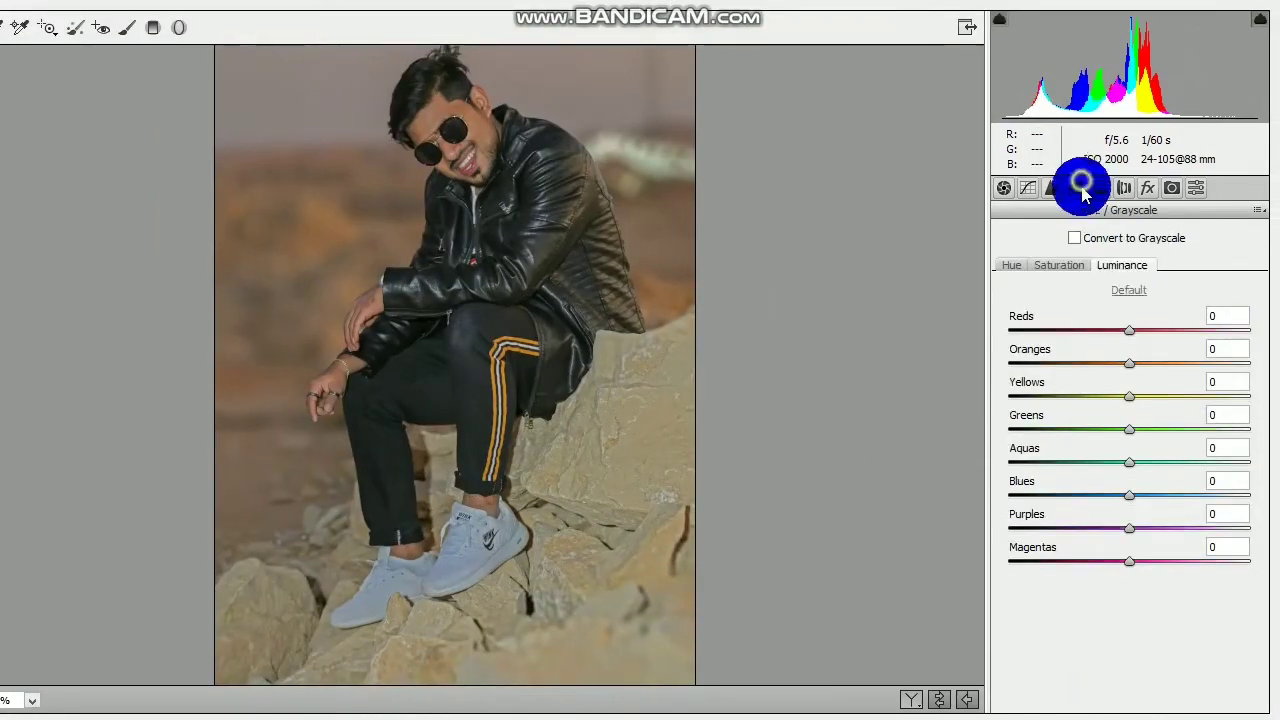
pyautogui.moveTo(1136, 336); pyautogui.dragTo(1118, 364)
pyautogui.click(1060, 265)
pyautogui.scroll(-2, 763, 358)
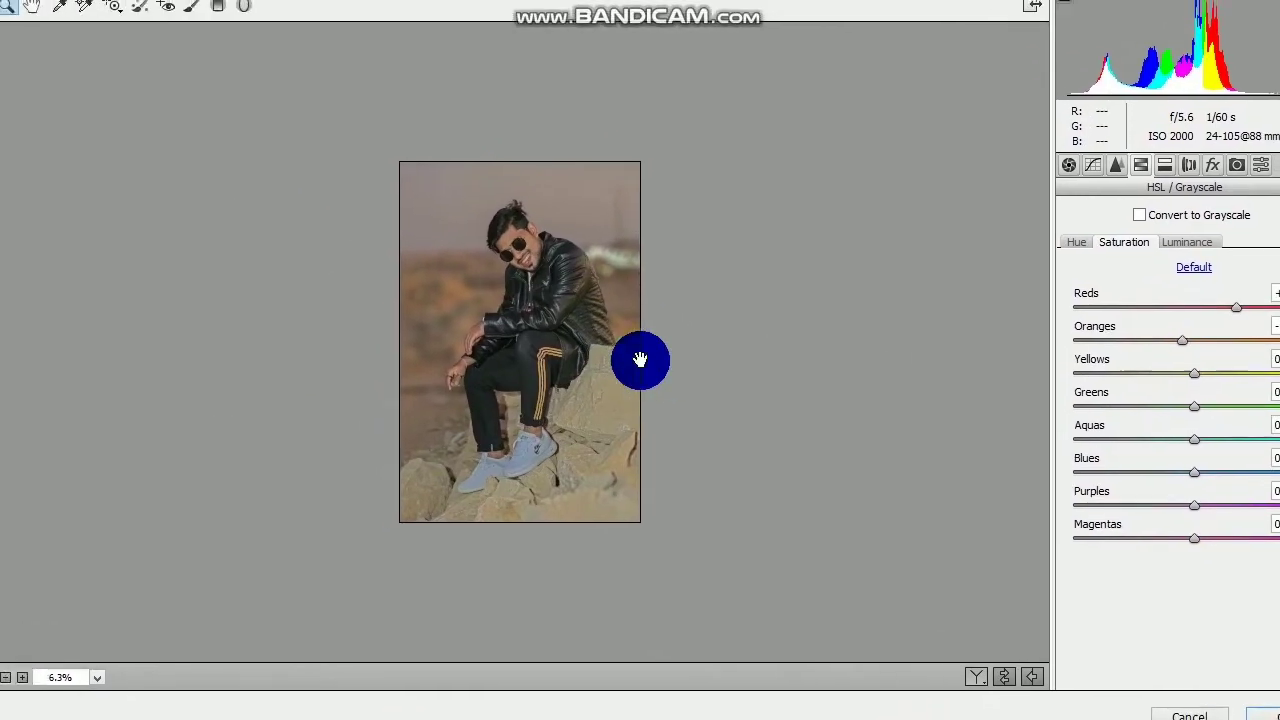
pyautogui.click(628, 354)
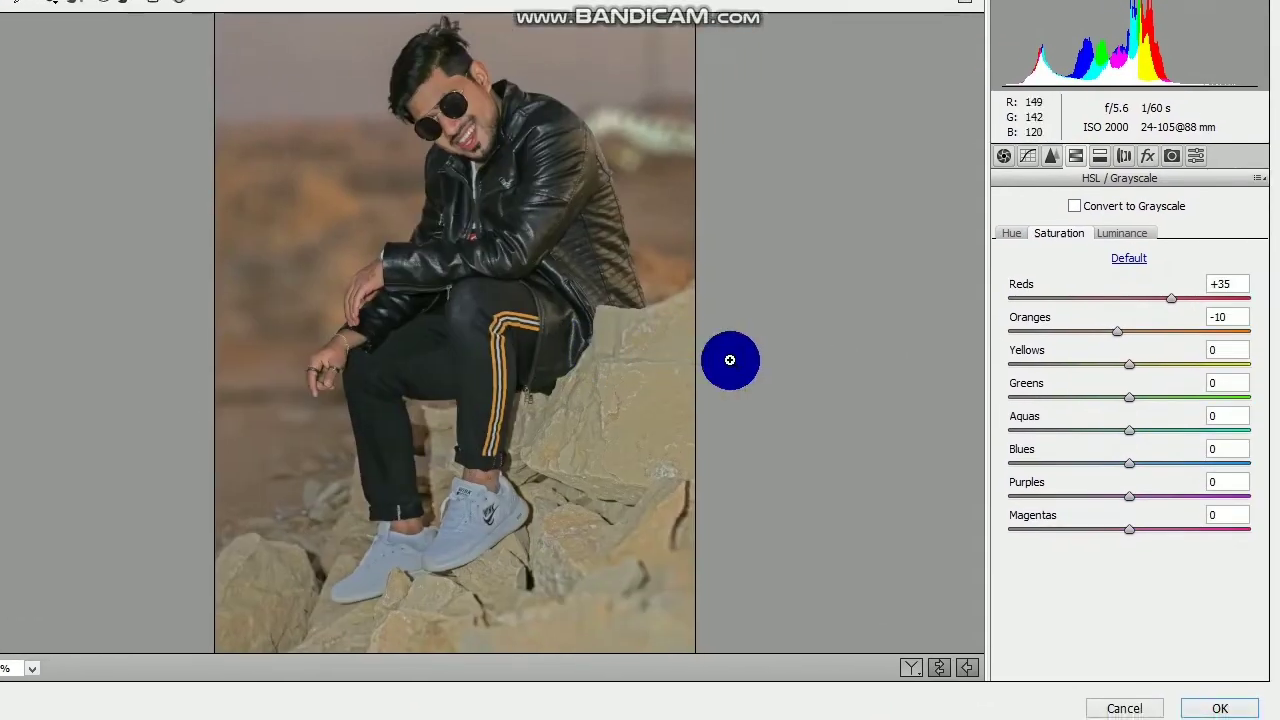
pyautogui.moveTo(603, 308); pyautogui.dragTo(649, 409)
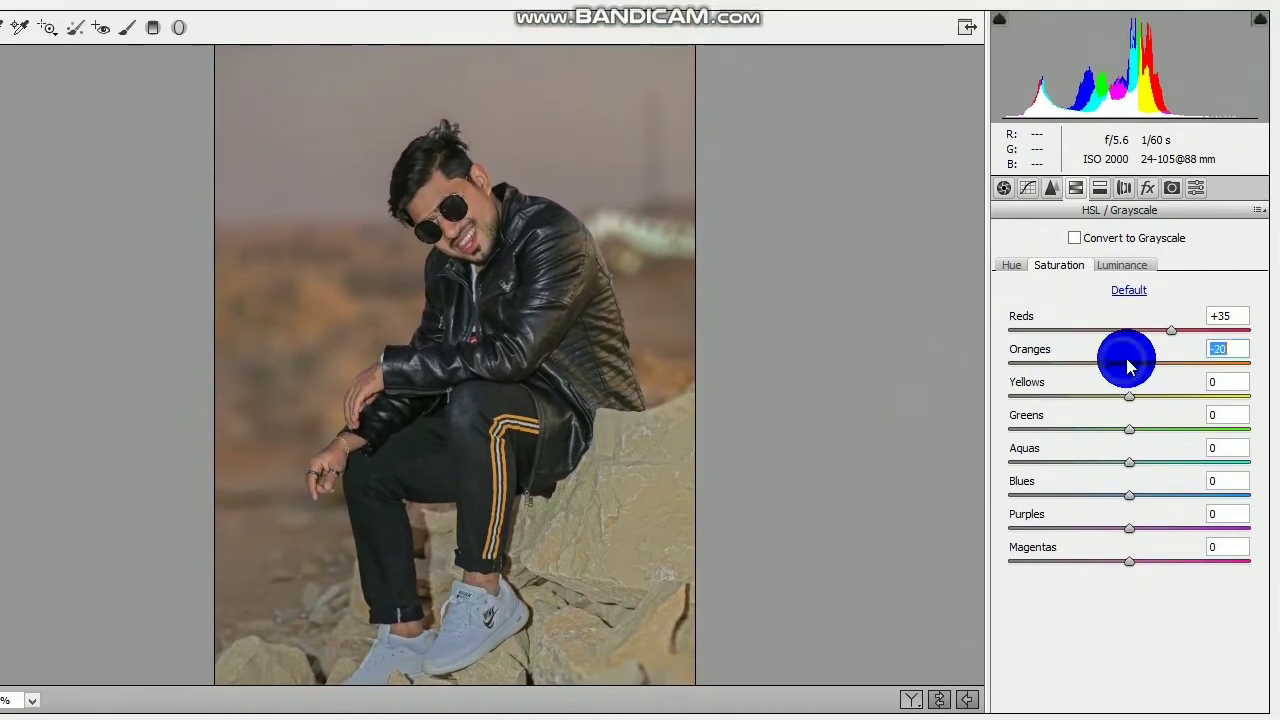
pyautogui.moveTo(1125, 368); pyautogui.dragTo(1163, 345)
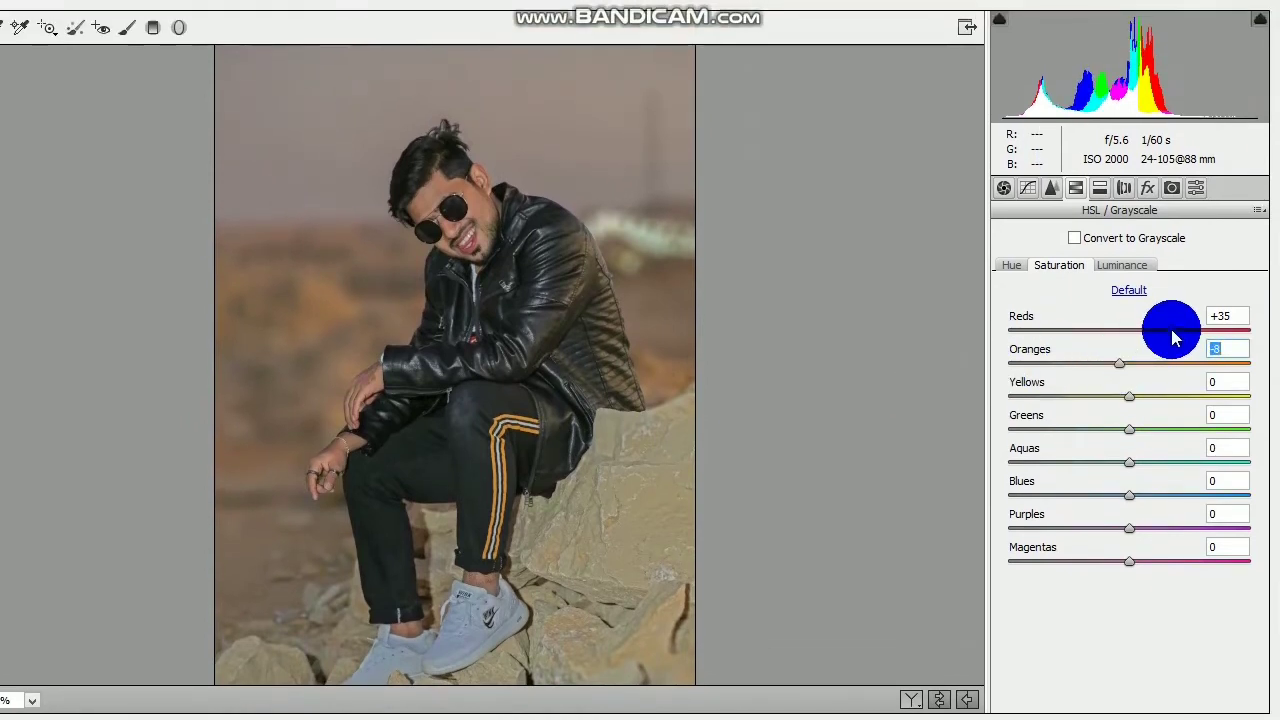
# Set the HSL luminance of Reds to +12 and Oranges to +13, trying Yellows at -48 and +19.
pyautogui.click(1118, 263)
pyautogui.moveTo(1152, 368); pyautogui.dragTo(1071, 363)
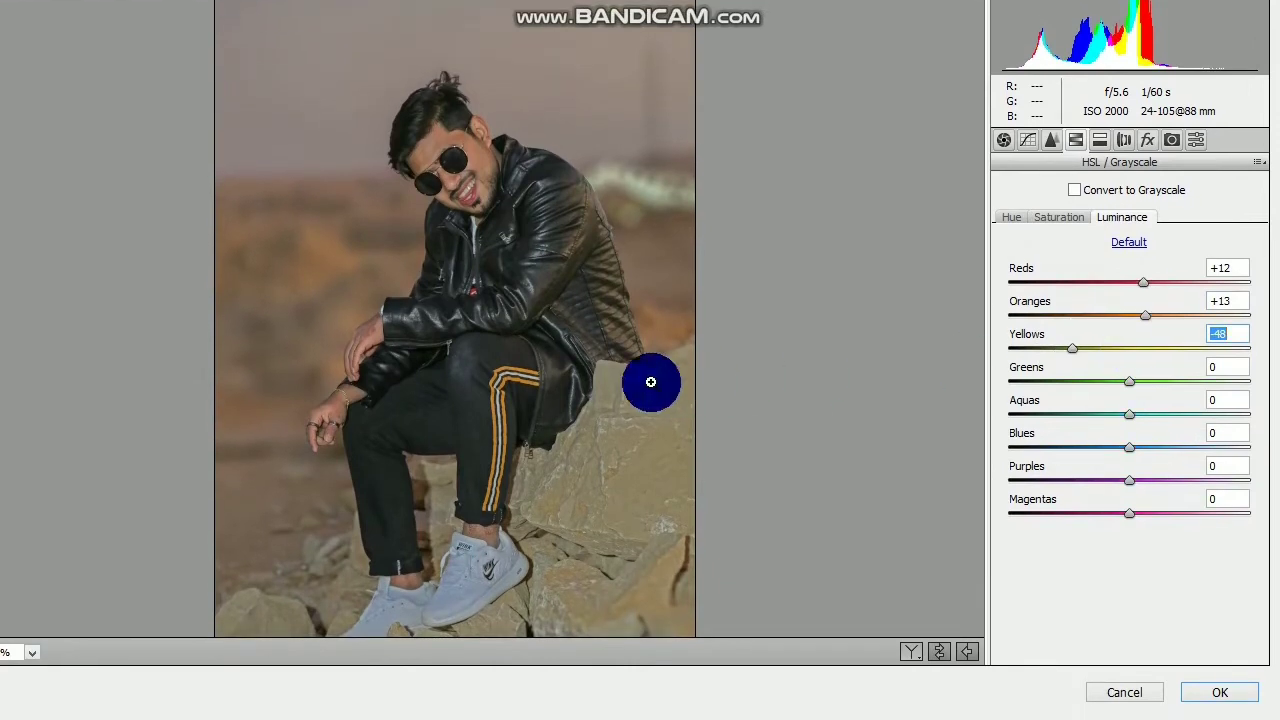
pyautogui.keyDown('alt'); pyautogui.click(640, 373); pyautogui.keyUp('alt')
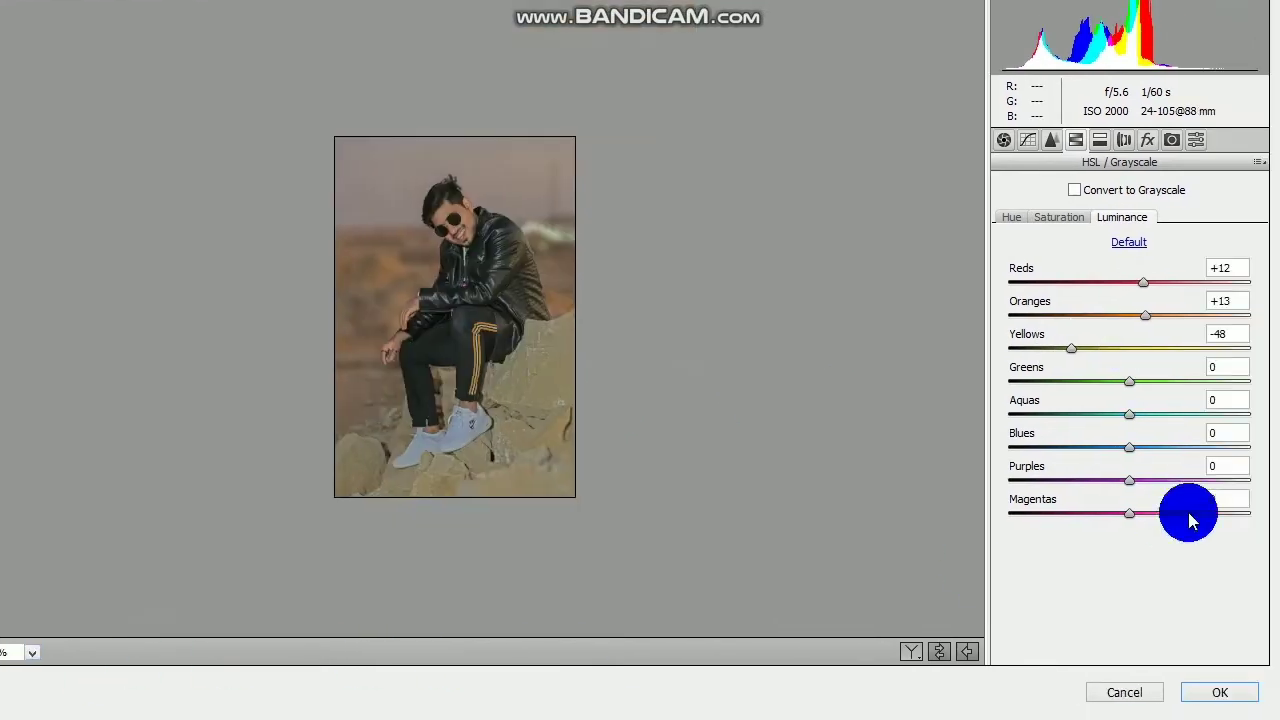
pyautogui.click(606, 345)
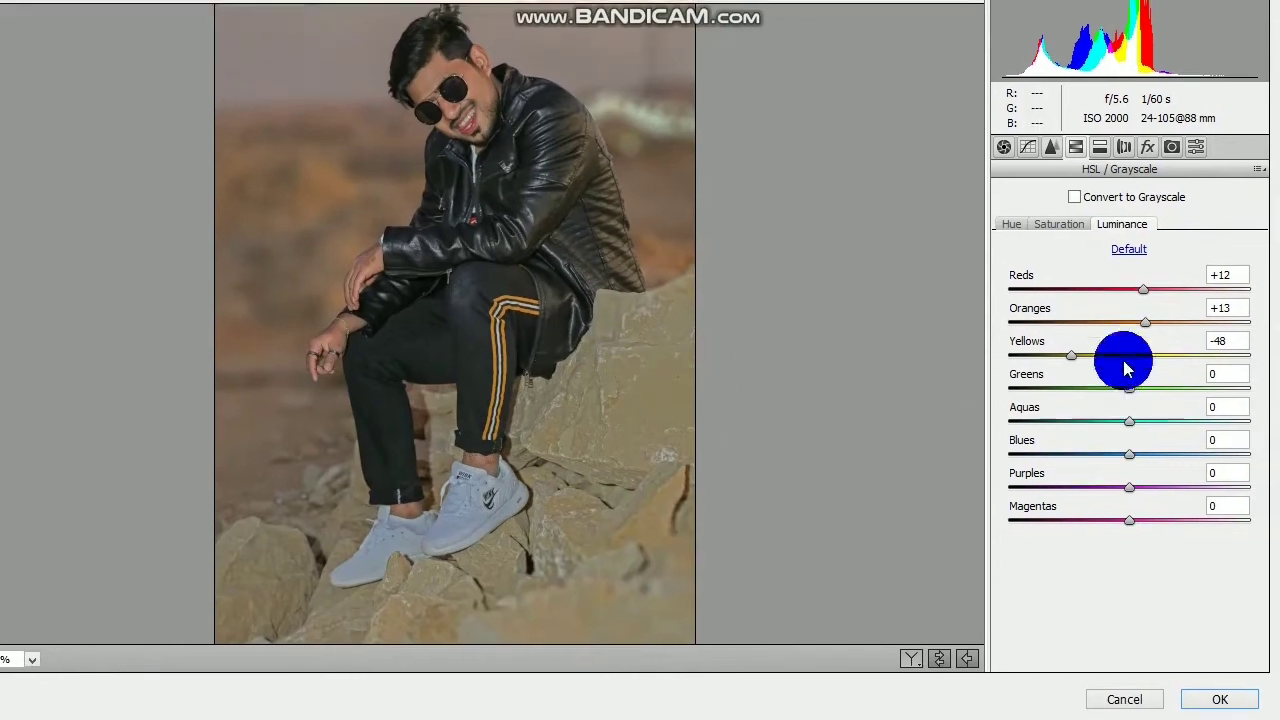
pyautogui.keyDown('alt'); pyautogui.click(749, 446); pyautogui.keyUp('alt')
pyautogui.moveTo(1124, 357); pyautogui.dragTo(1175, 354)
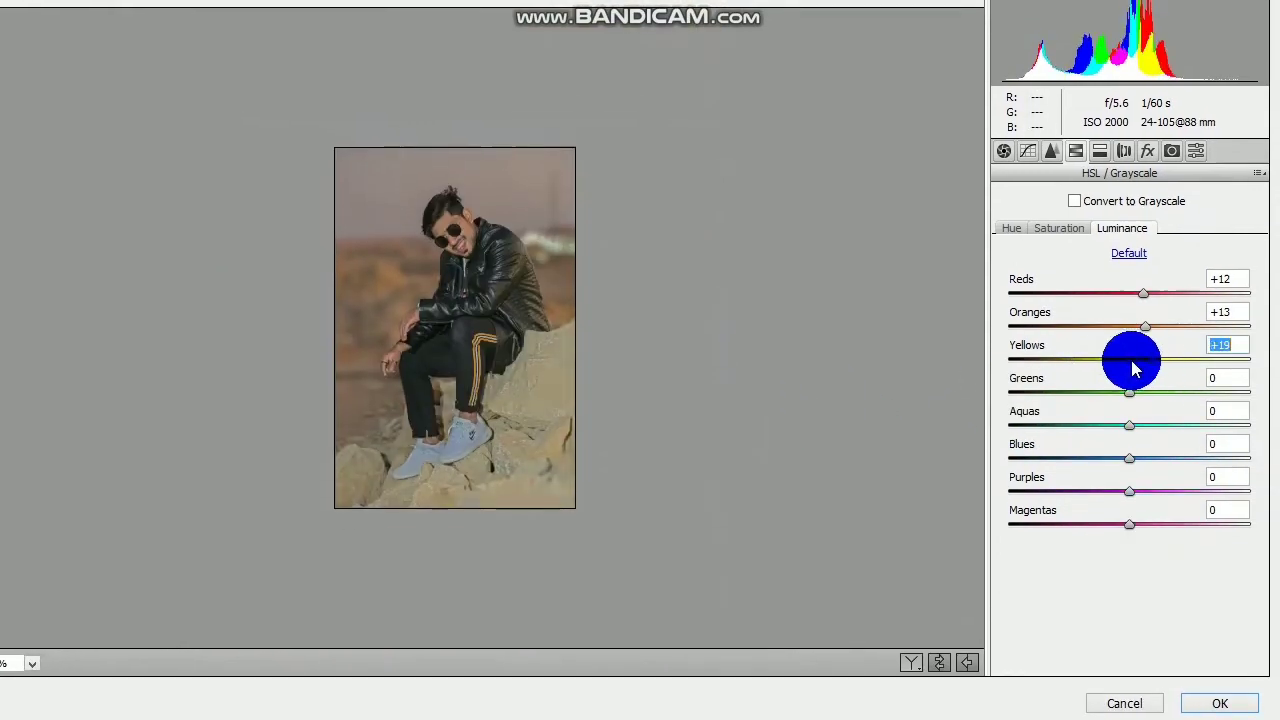
# Set the Yellows saturation to +35 and shift the hue of Yellows to -1 and Greens to -63.
pyautogui.click(1059, 228)
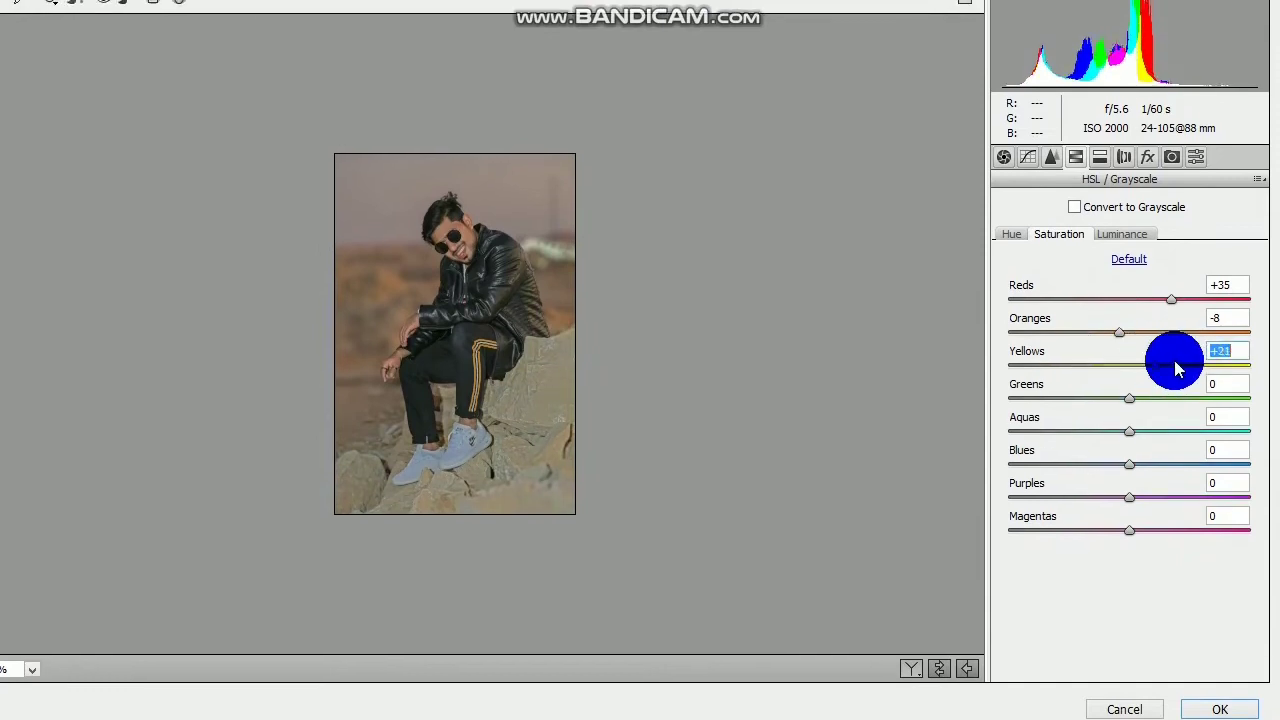
pyautogui.click(1012, 234)
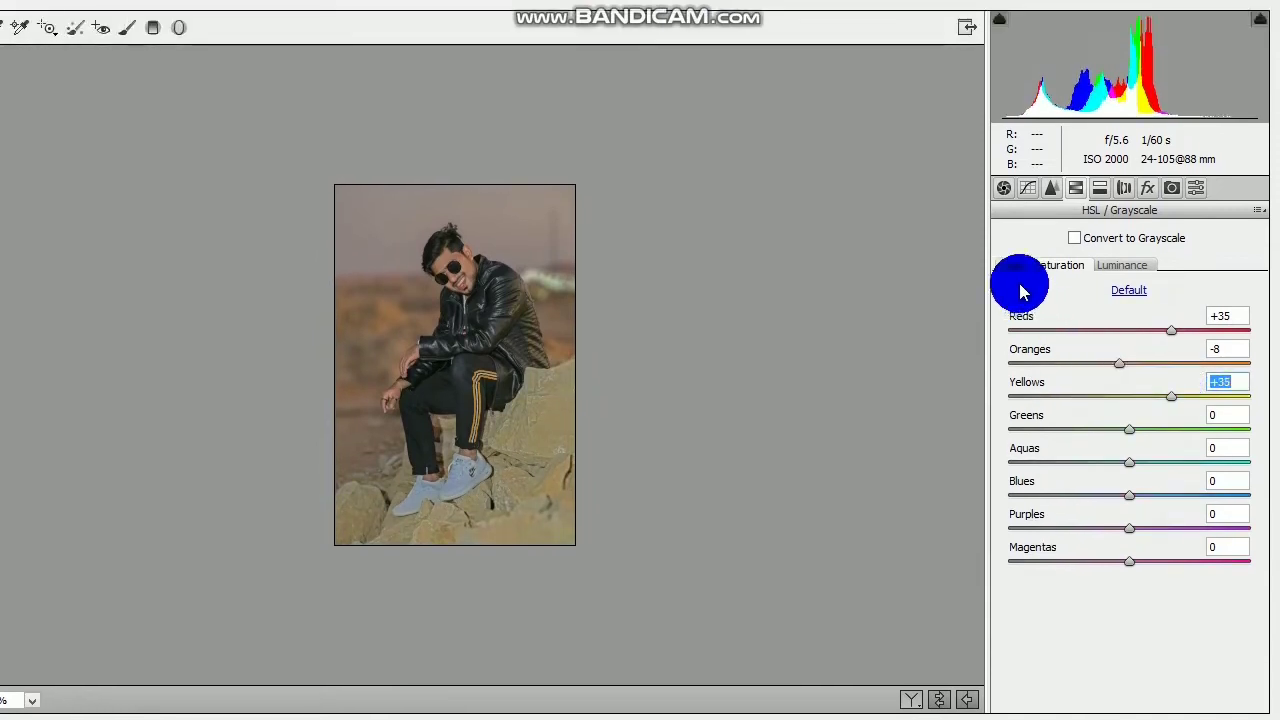
pyautogui.moveTo(1128, 364); pyautogui.dragTo(1058, 378)
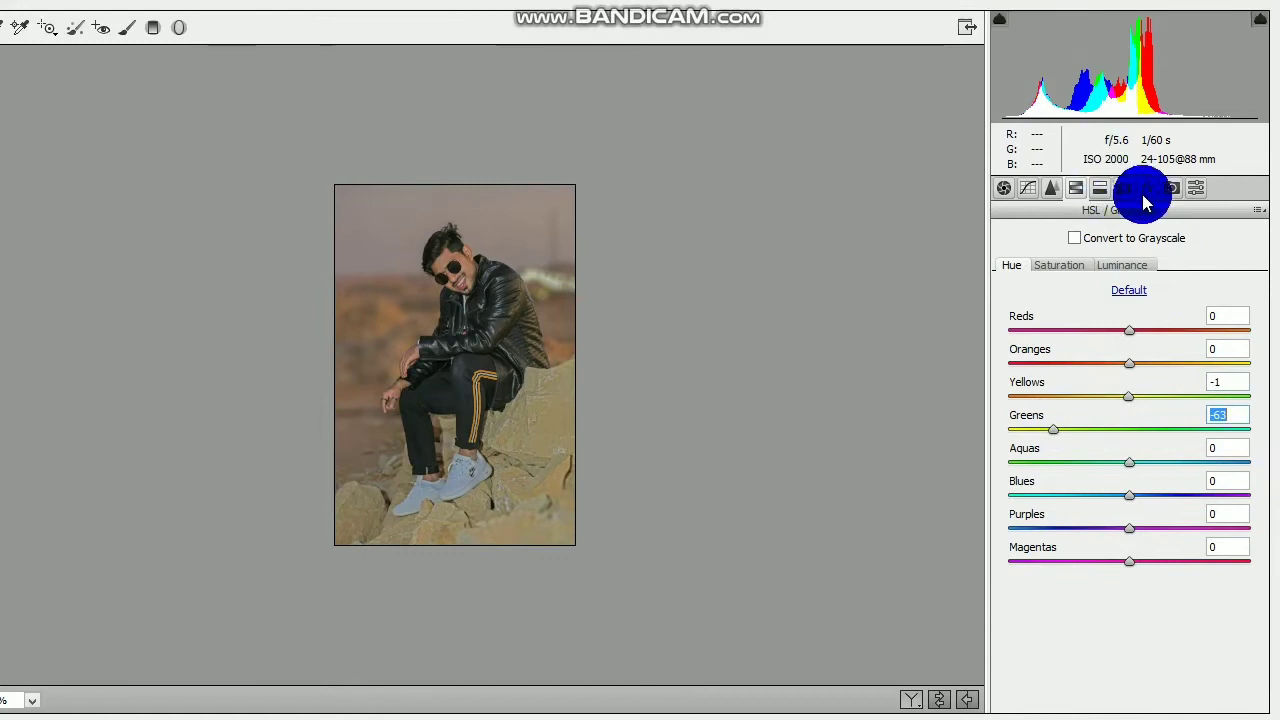
# Darken the photo's edges with a Highlight Priority post-crop vignette at Amount -15.
pyautogui.click(1147, 140)
pyautogui.moveTo(1118, 403); pyautogui.dragTo(1113, 400)
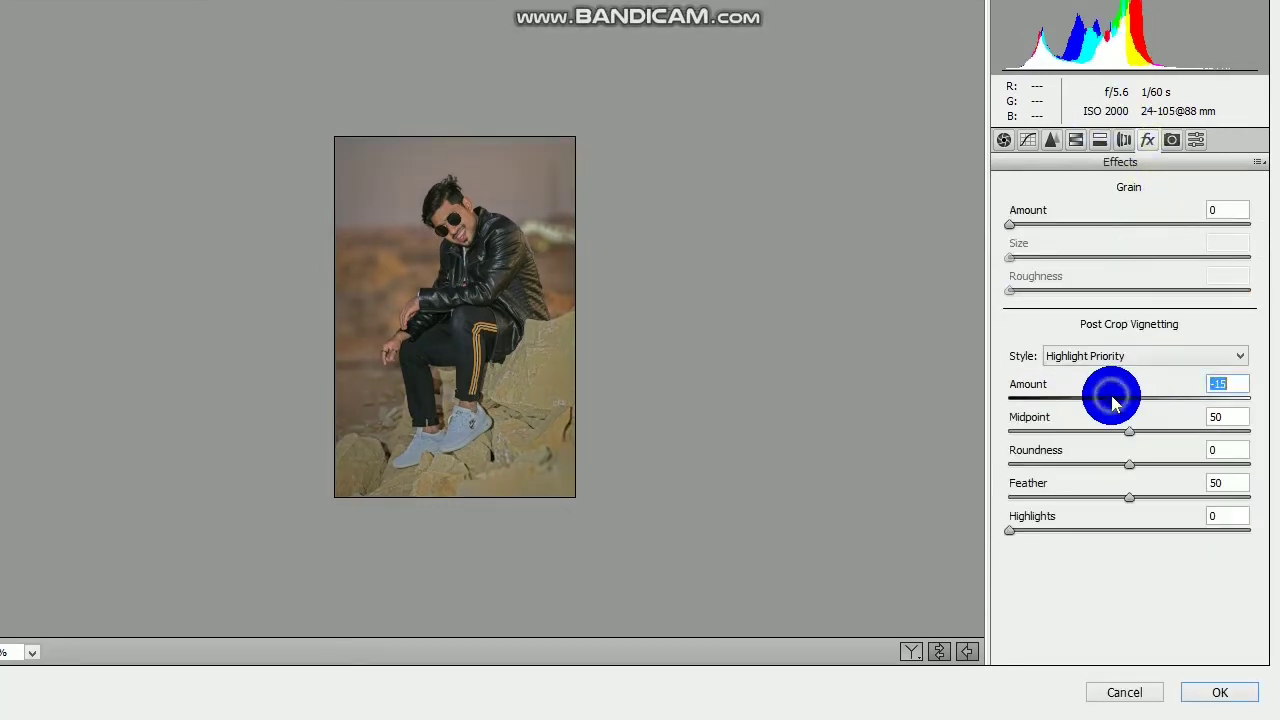
pyautogui.click(1046, 148)
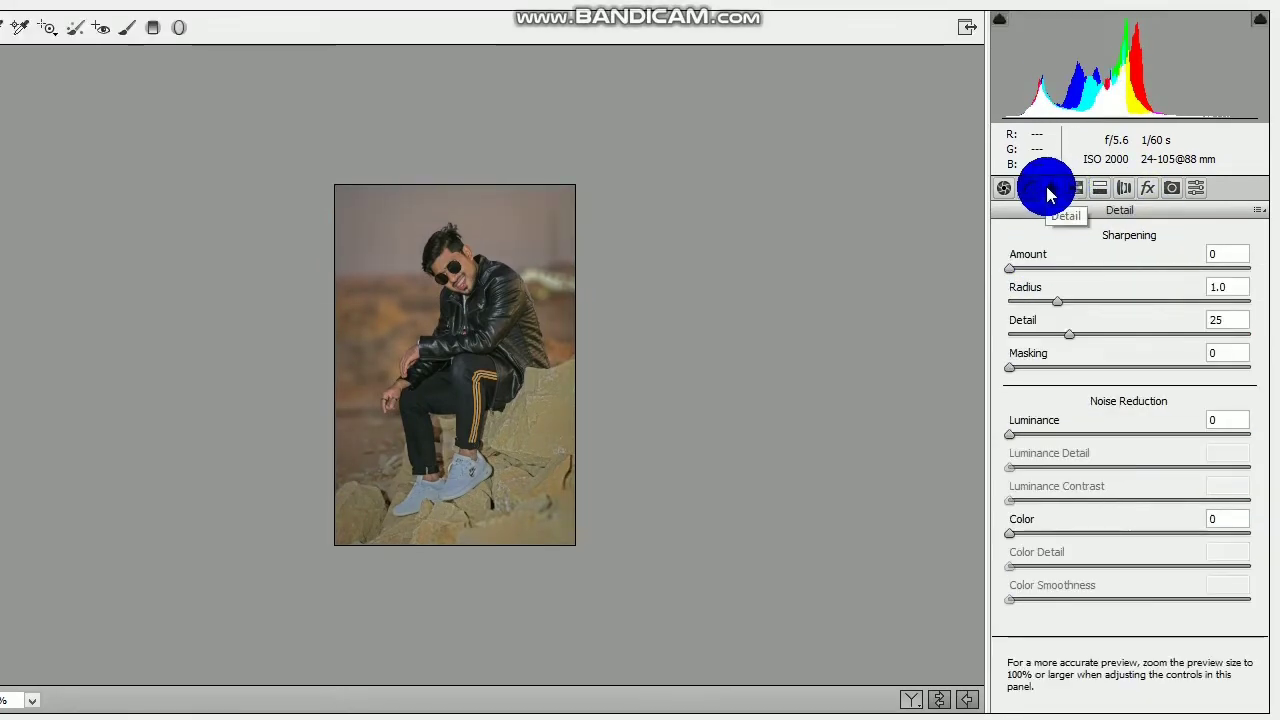
# Add RGB point-curve anchors at input 194, output 192 and at 65, 65, and lift the black point to input 3, output 10.
pyautogui.click(1030, 188)
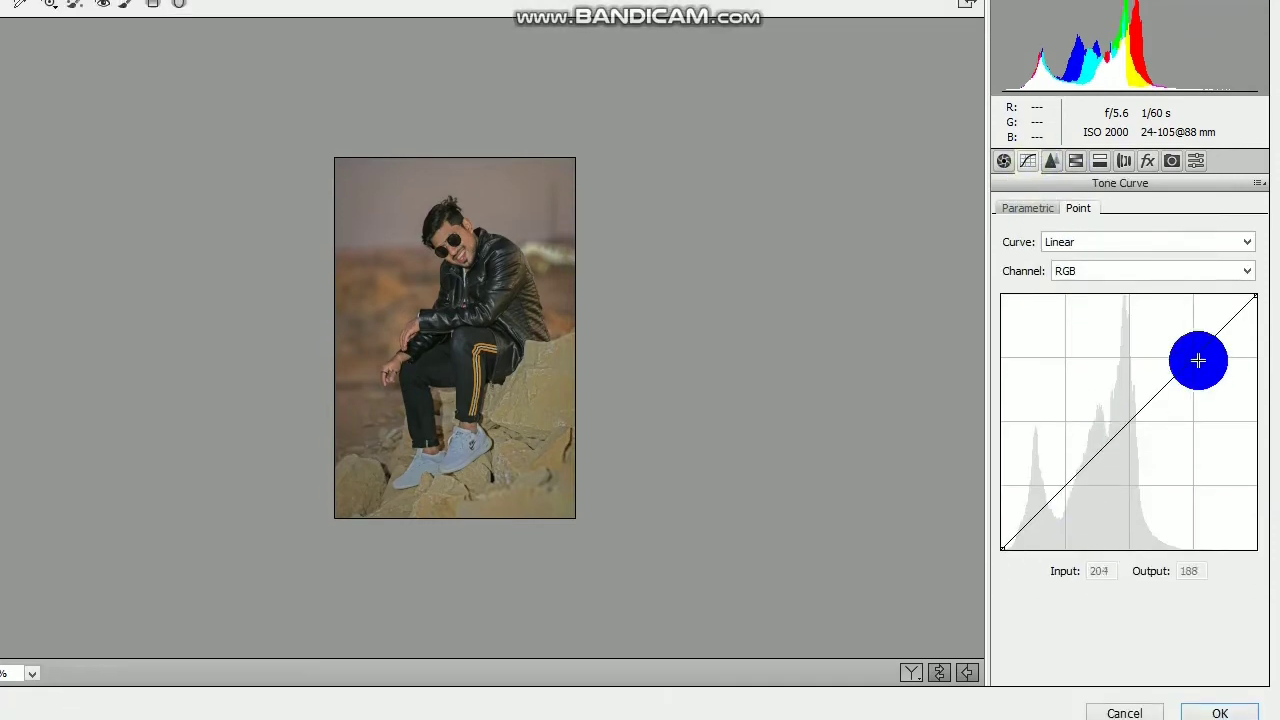
pyautogui.click(1198, 360)
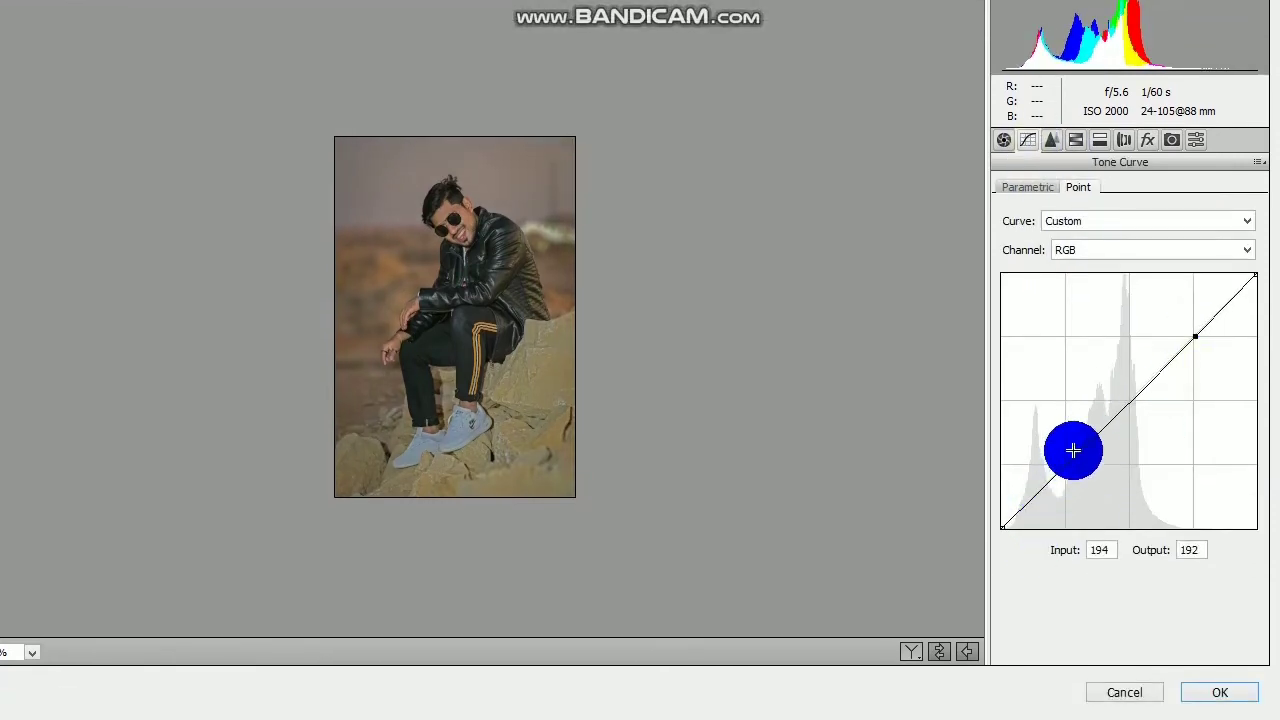
pyautogui.click(1066, 463)
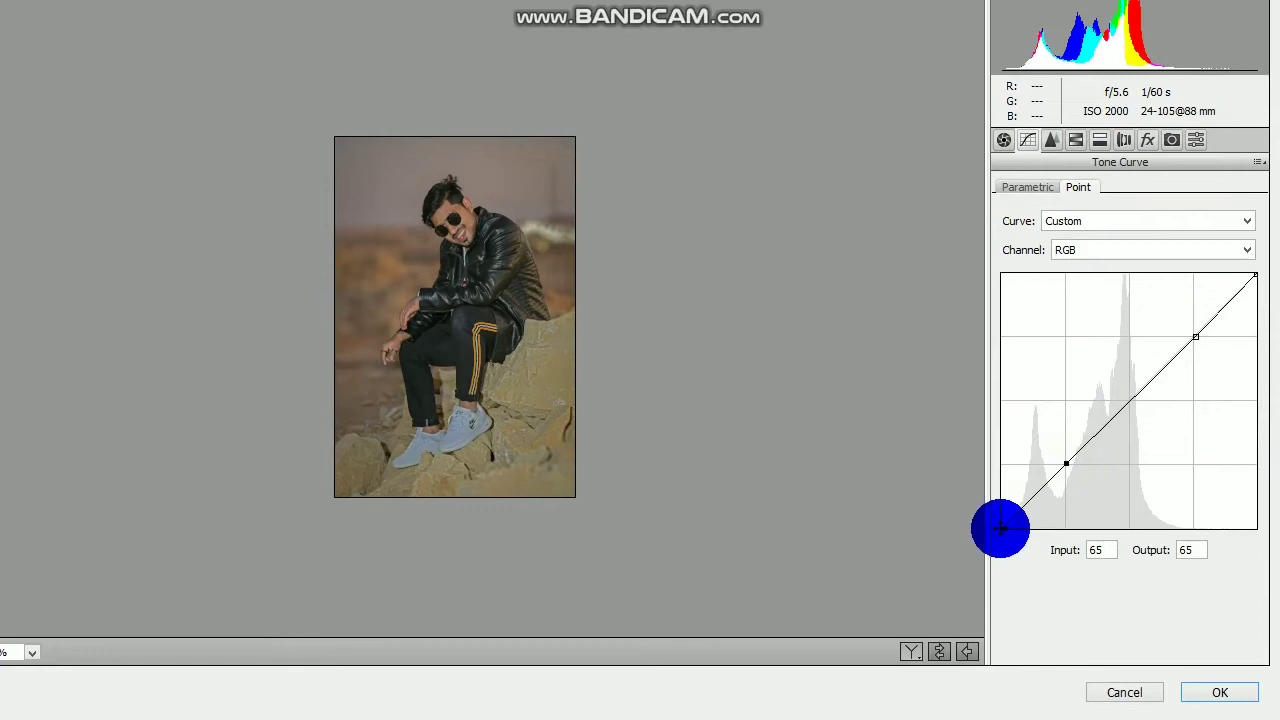
pyautogui.moveTo(1005, 528)
pyautogui.mouseDown()
pyautogui.moveTo(997, 509)
pyautogui.moveTo(1012, 537)
pyautogui.moveTo(1004, 518)
pyautogui.mouseUp()
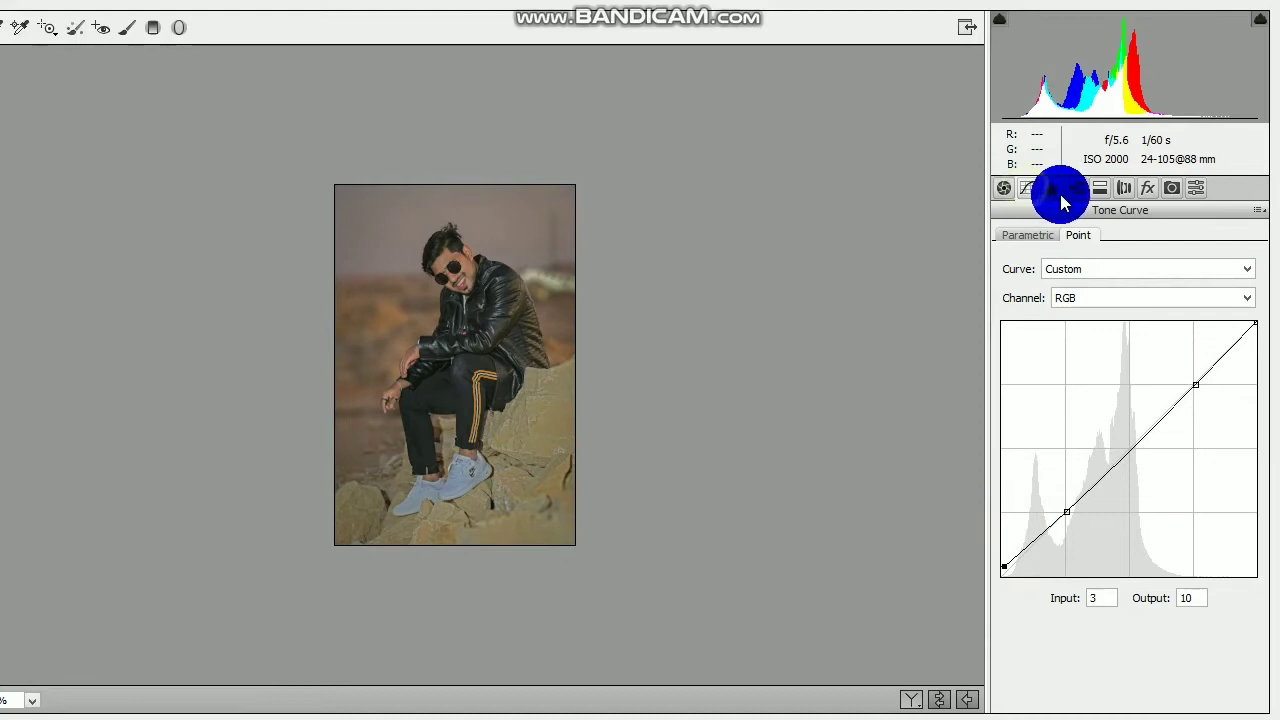
# Sharpen the photo with a Sharpening Amount of 32.
pyautogui.click(1051, 140)
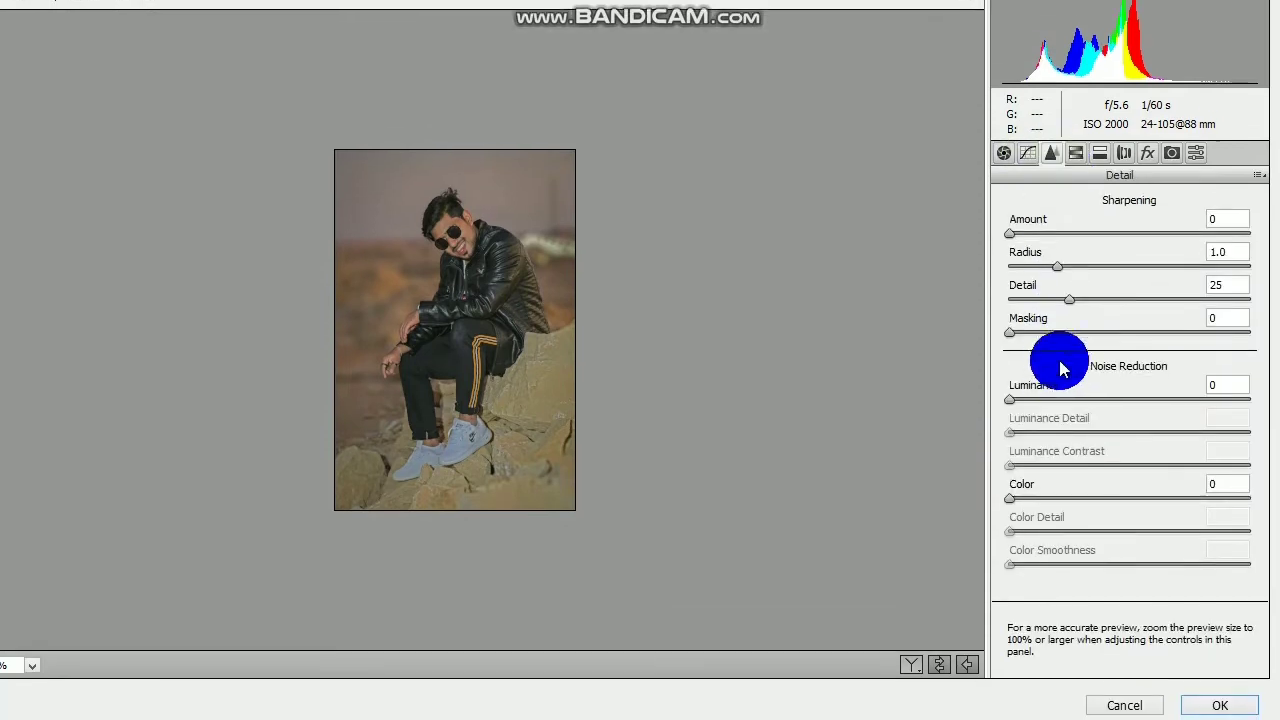
pyautogui.click(1060, 234)
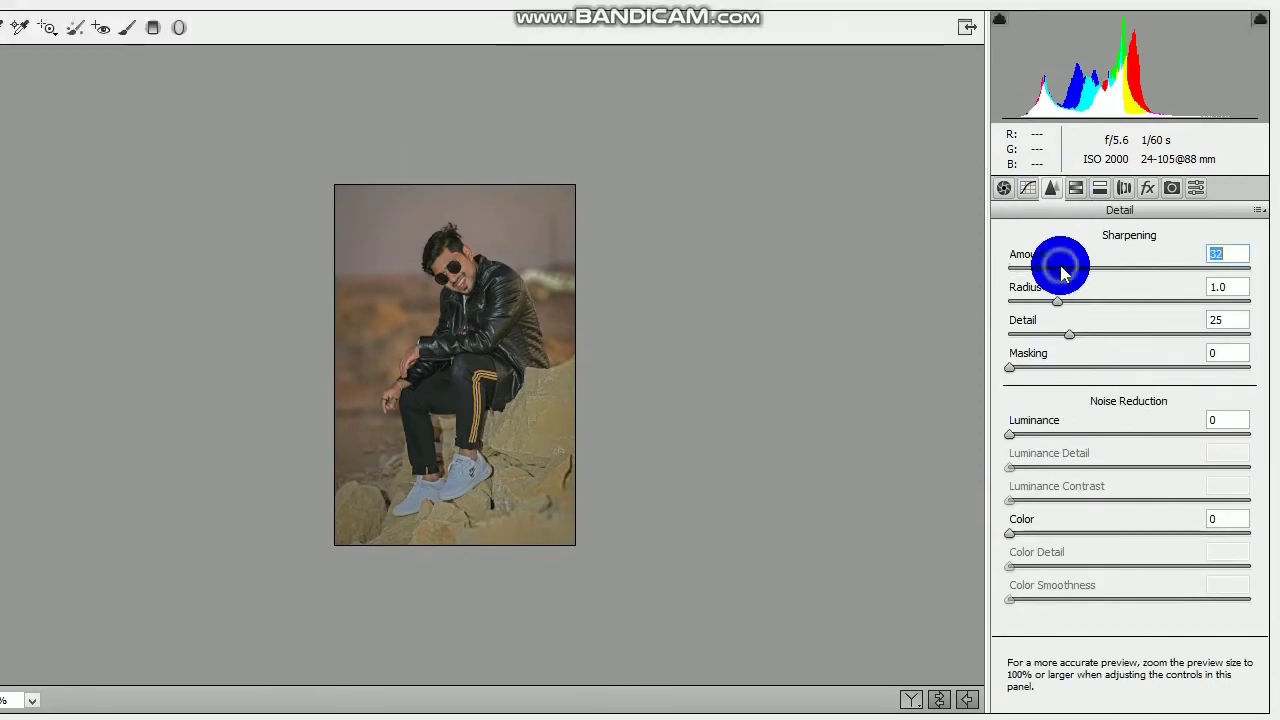
pyautogui.click(1075, 188)
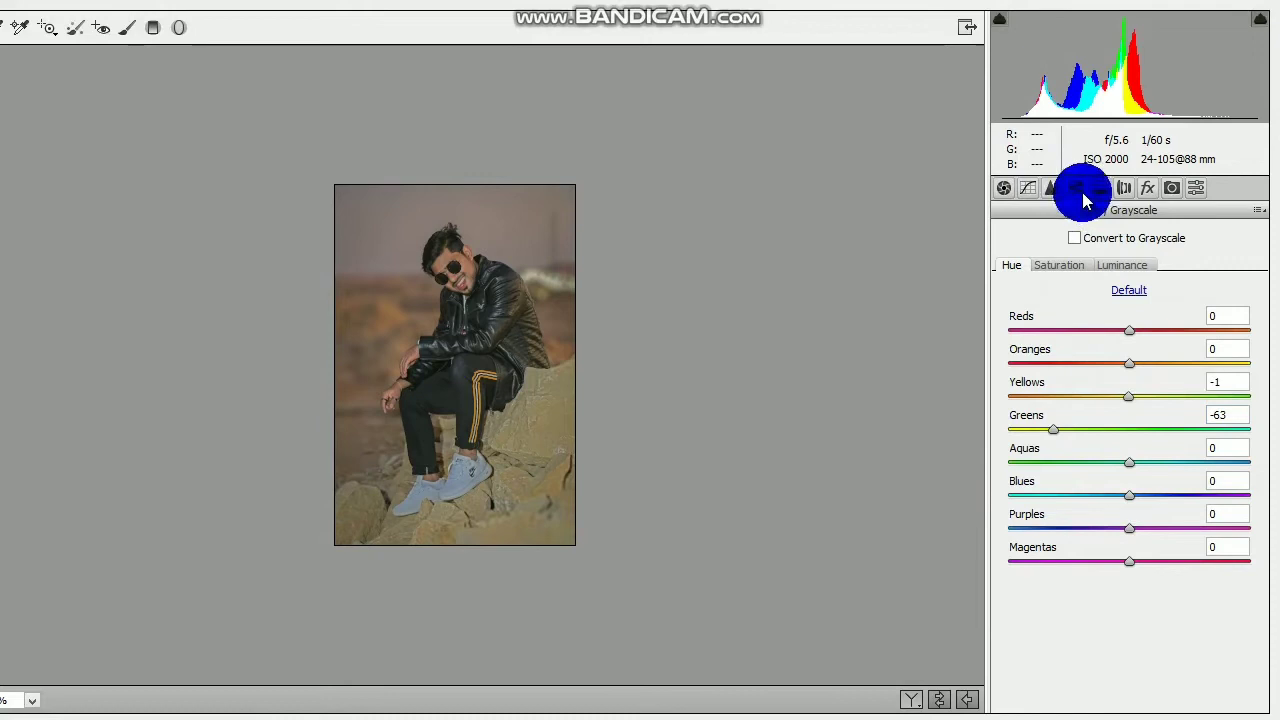
# Split-tone the highlights with Hue 66 and Saturation 2, and the shadows with Hue 65 and Saturation 1.
pyautogui.click(1099, 188)
pyautogui.moveTo(1009, 267); pyautogui.dragTo(1055, 278)
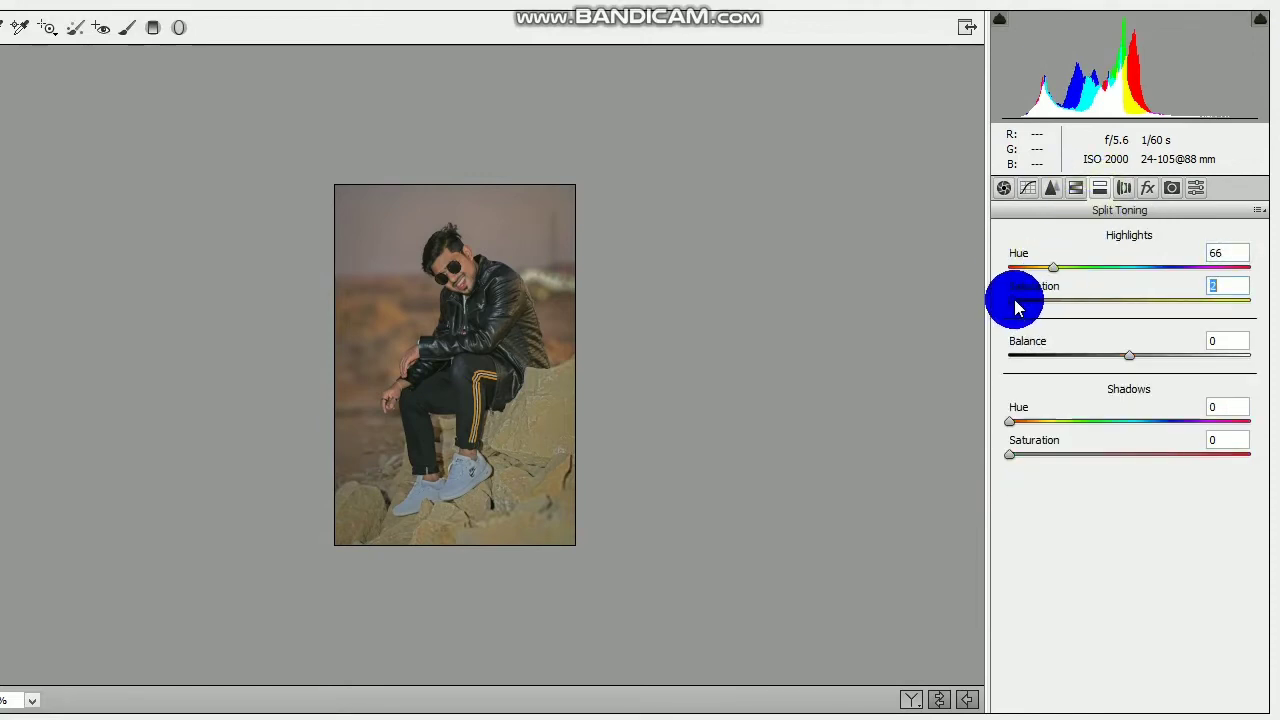
pyautogui.moveTo(1014, 422); pyautogui.dragTo(1050, 441)
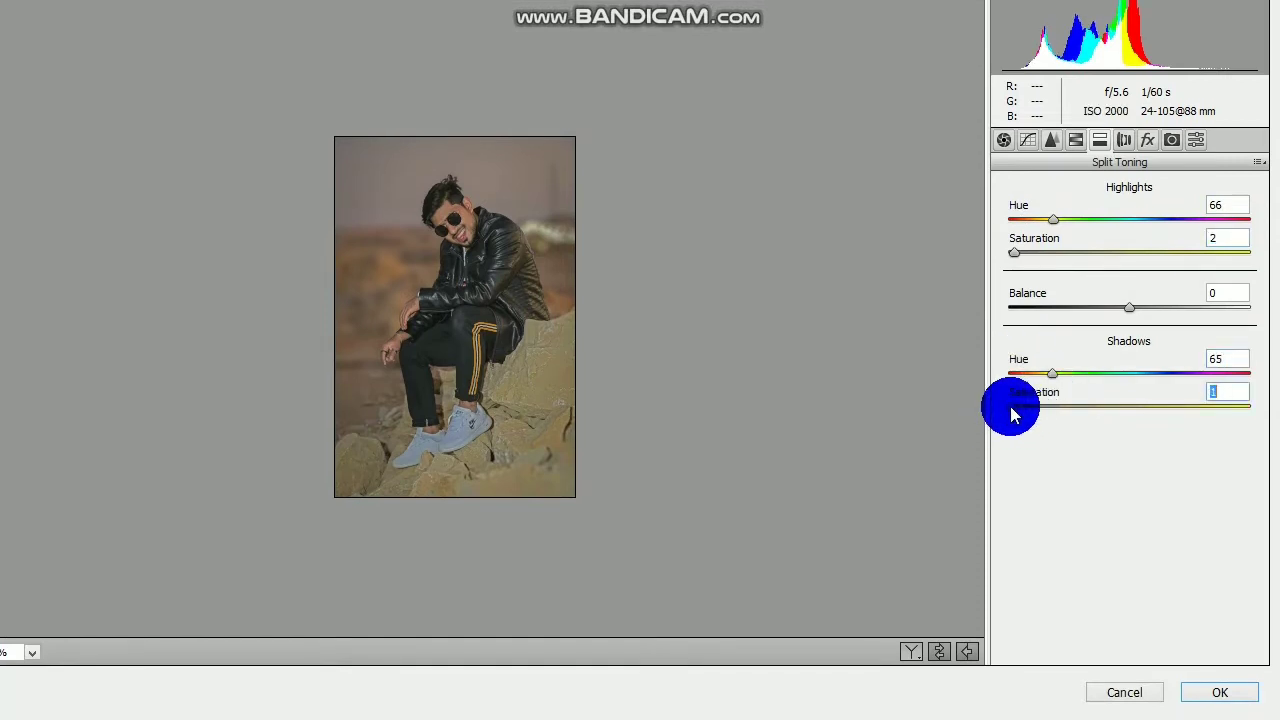
# Set the Camera Calibration Green Primary to Hue -18 and Saturation -13.
pyautogui.click(1076, 141)
pyautogui.click(1147, 141)
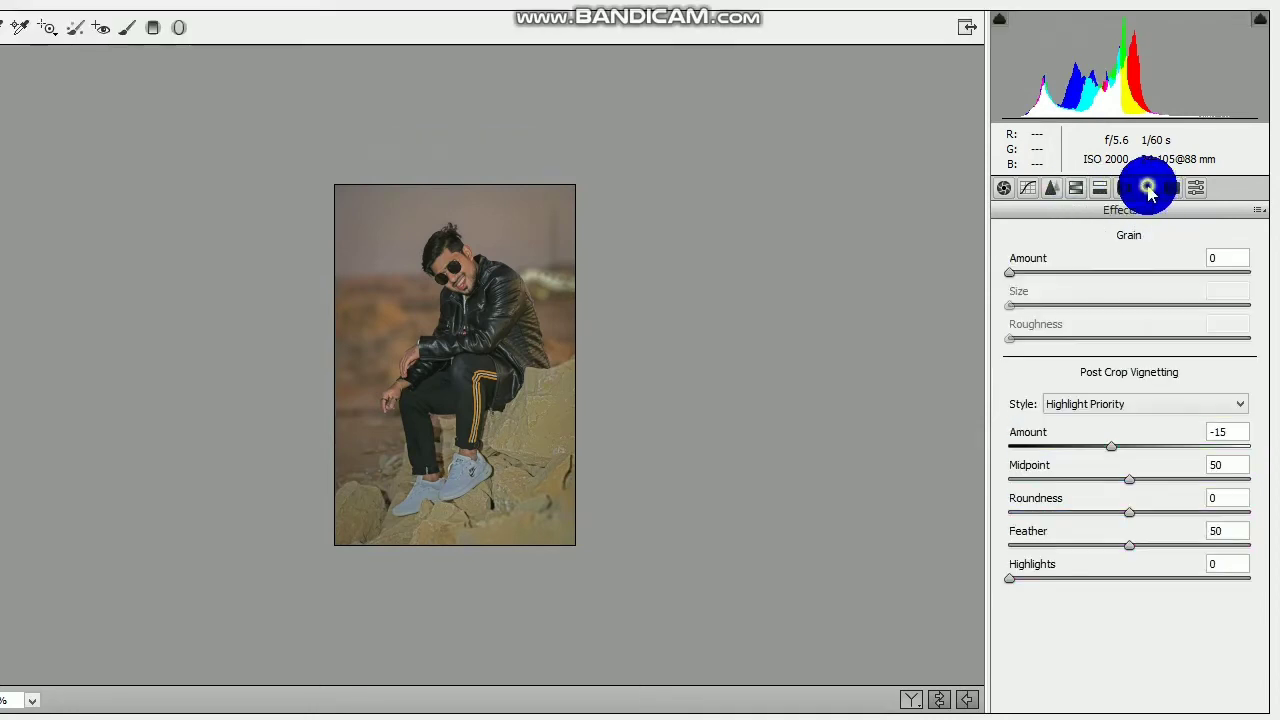
pyautogui.click(1123, 188)
pyautogui.click(1171, 188)
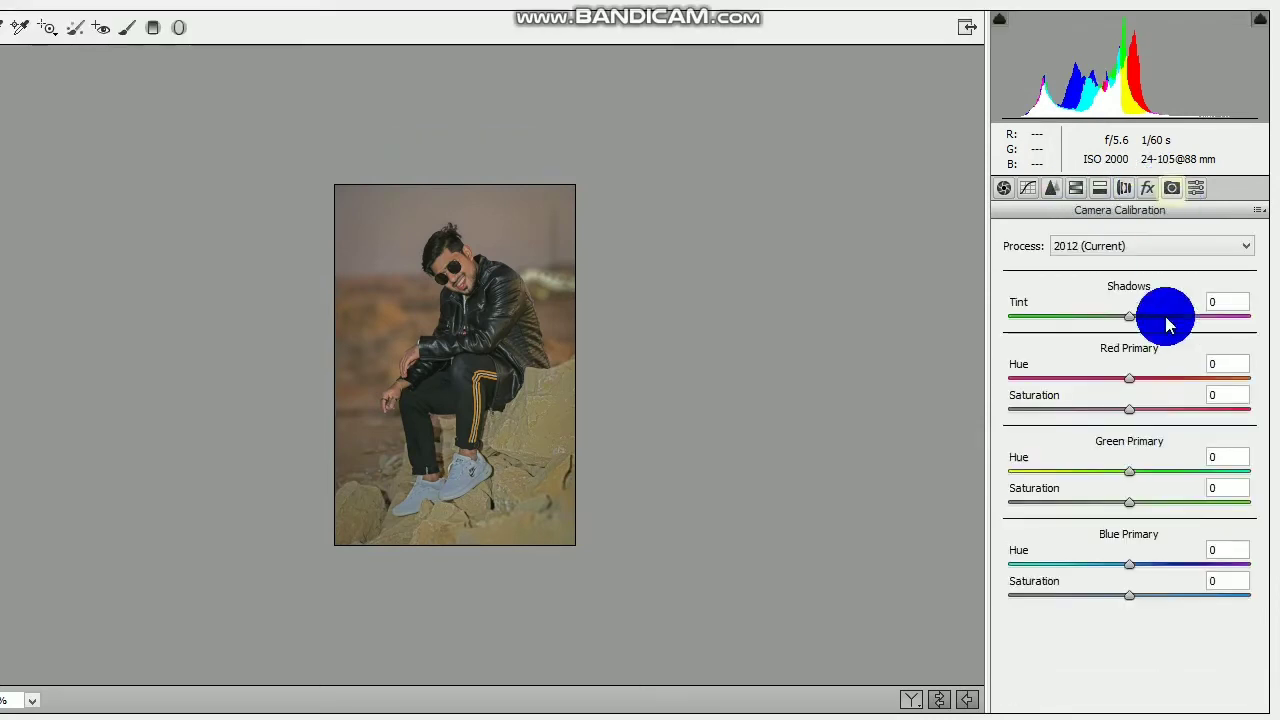
pyautogui.moveTo(1133, 427); pyautogui.dragTo(1152, 450)
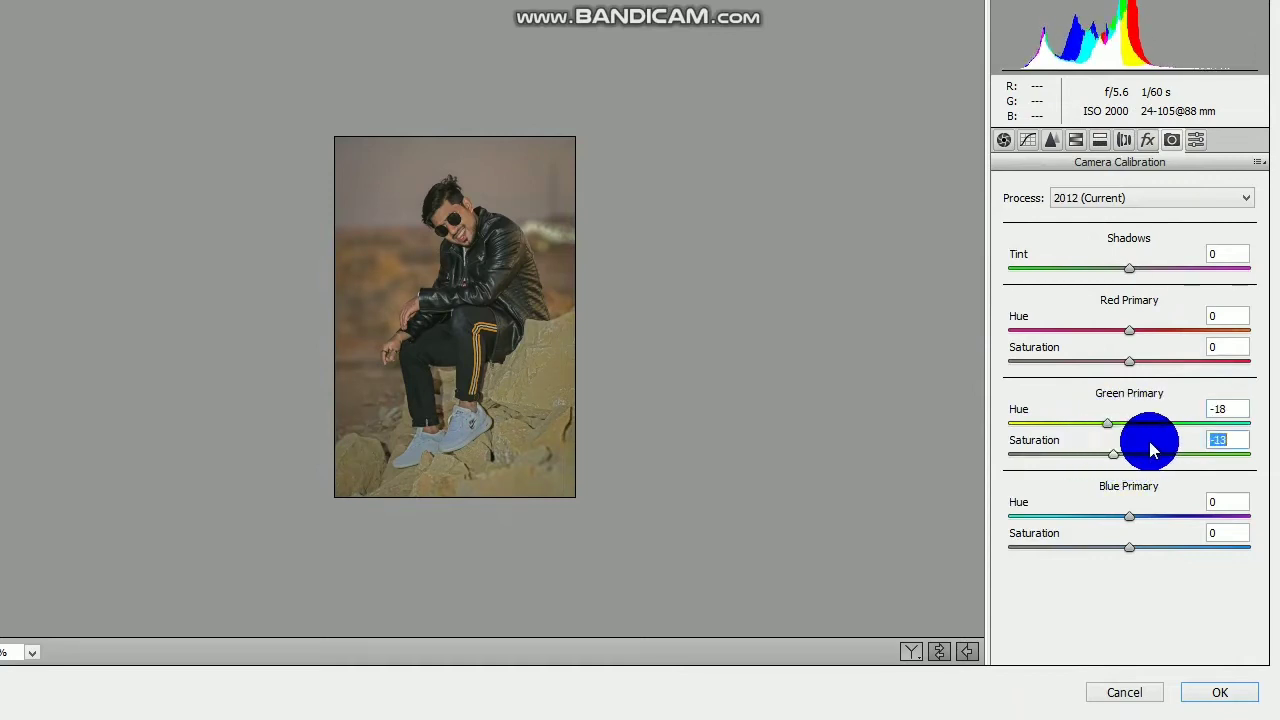
# Set the Green Primary Saturation to +18, raise the Blue Primary Saturation, and apply the Camera Raw Filter.
pyautogui.scroll(2, 596, 298)
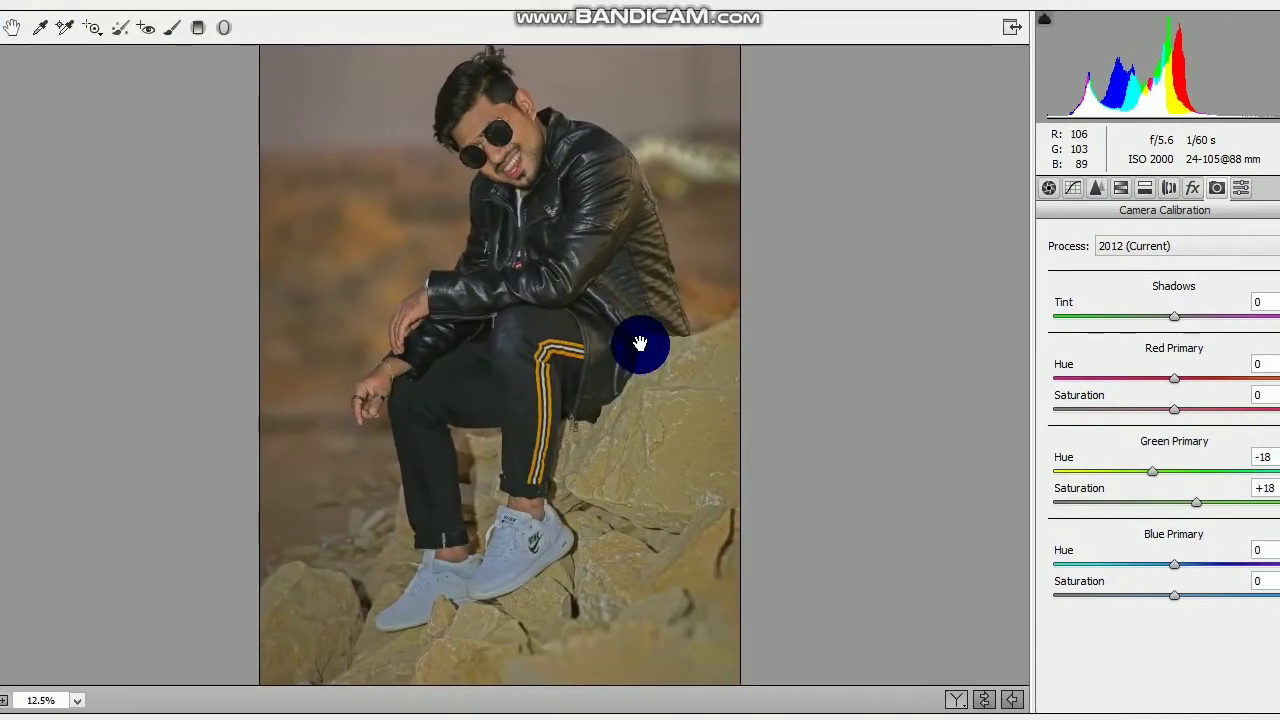
pyautogui.moveTo(1130, 553)
pyautogui.mouseDown()
pyautogui.moveTo(1054, 551)
pyautogui.moveTo(1123, 569)
pyautogui.moveTo(1110, 575)
pyautogui.moveTo(1146, 563)
pyautogui.mouseUp()
pyautogui.keyDown('alt'); pyautogui.click(509, 409); pyautogui.keyUp('alt')
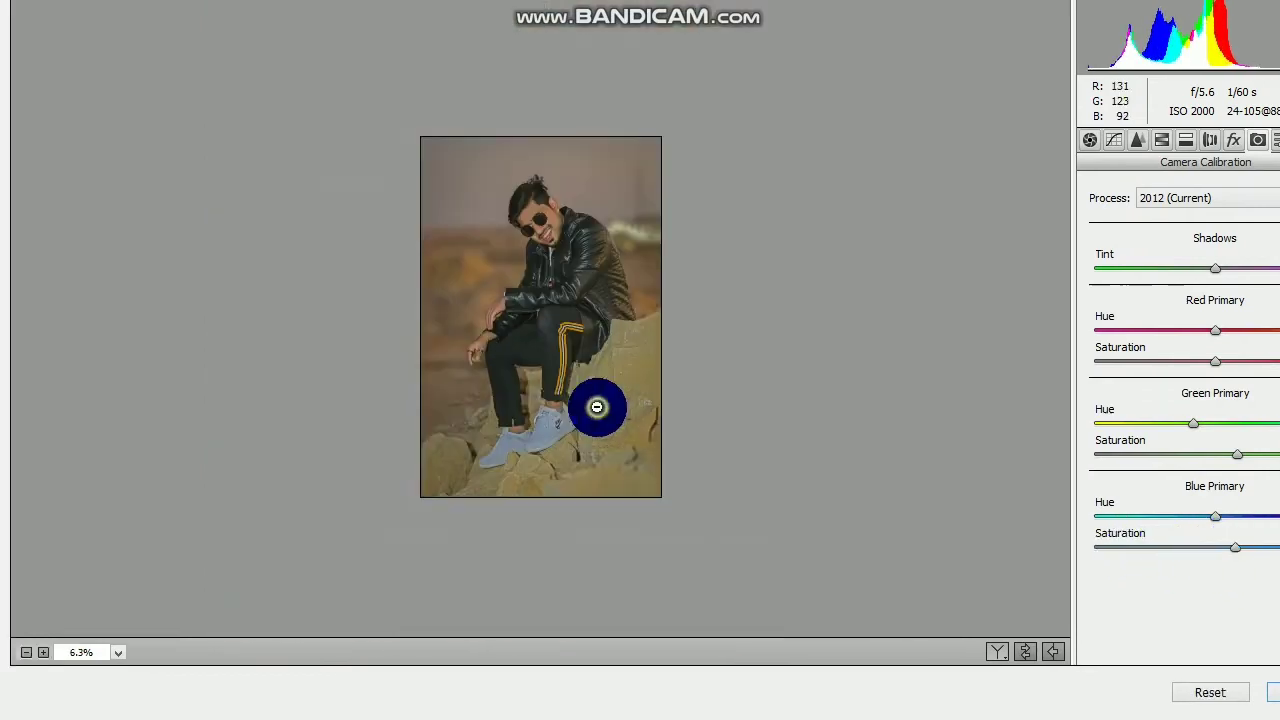
pyautogui.moveTo(1135, 525)
pyautogui.mouseDown()
pyautogui.moveTo(1138, 512)
pyautogui.moveTo(1103, 518)
pyautogui.moveTo(1145, 518)
pyautogui.mouseUp()
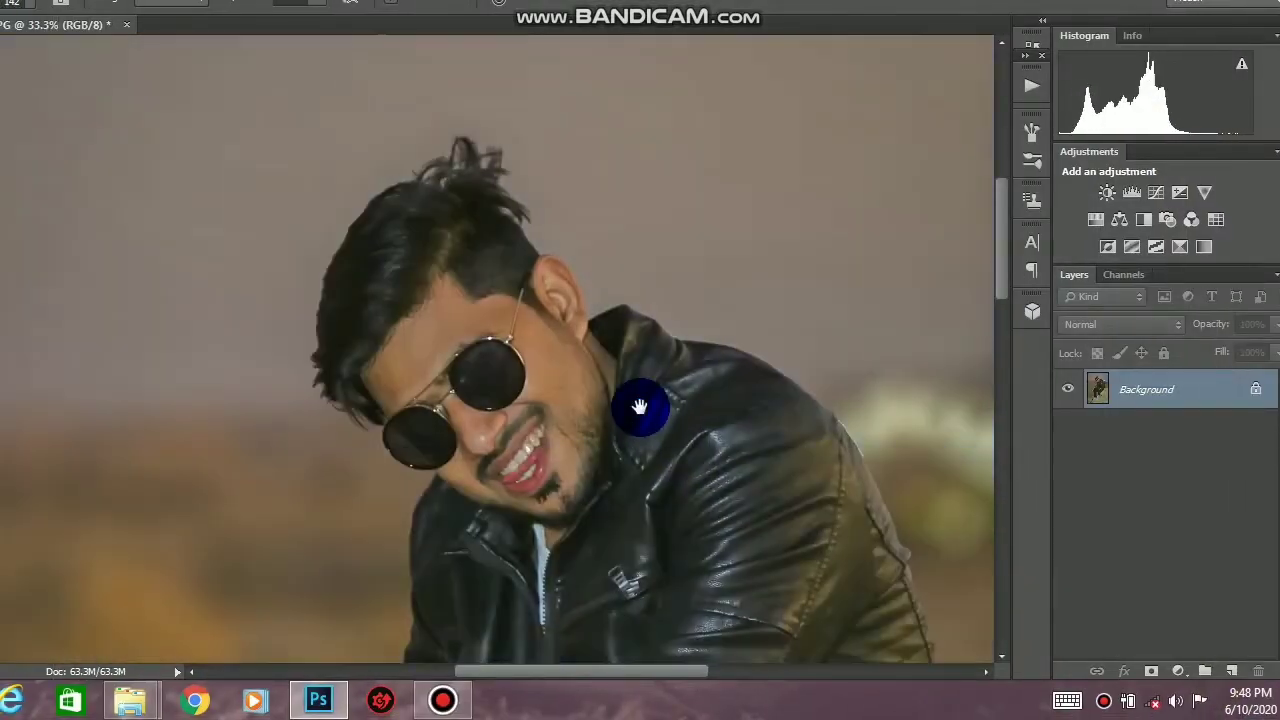
# Examine the graded portrait as a whole and the face and skin up close.
pyautogui.keyDown('alt'); pyautogui.click(640, 408); pyautogui.keyUp('alt')
pyautogui.keyDown('alt'); pyautogui.click(640, 408); pyautogui.keyUp('alt')
pyautogui.keyDown('alt'); pyautogui.click(640, 408); pyautogui.keyUp('alt')
pyautogui.keyDown('alt'); pyautogui.click(640, 408); pyautogui.keyUp('alt')
pyautogui.hotkey('alt', 'space')
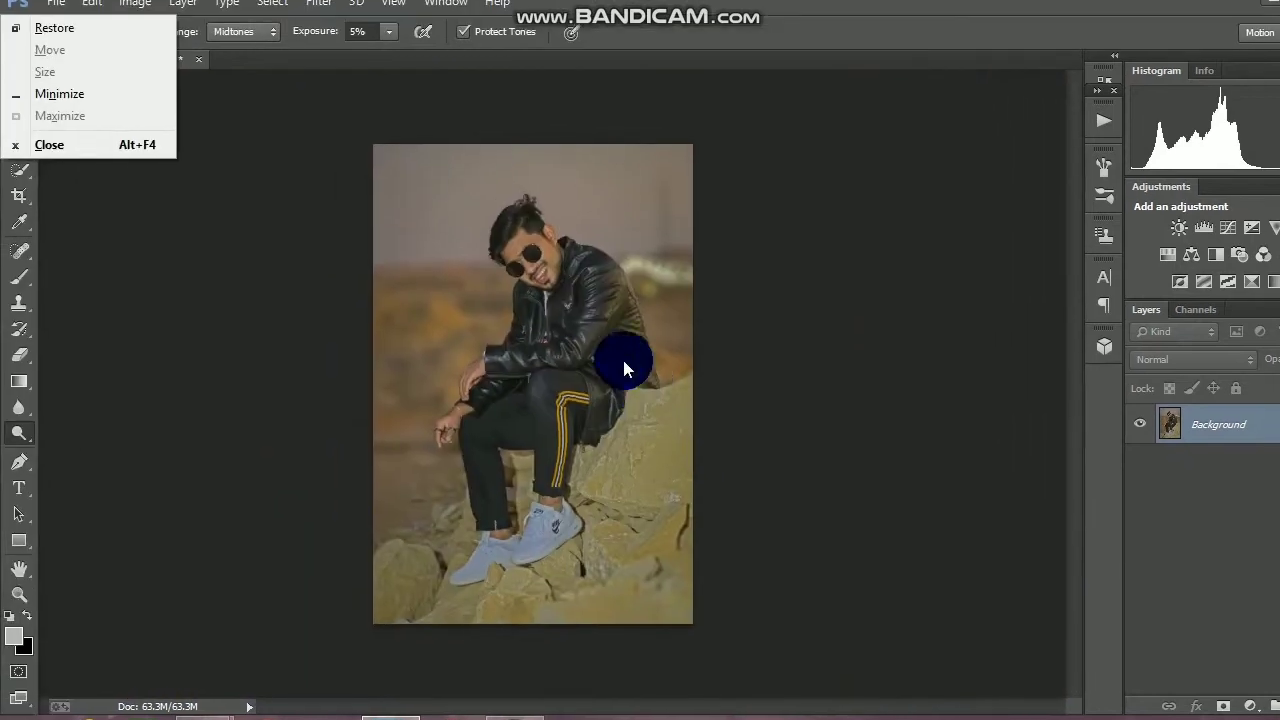
pyautogui.click(503, 272)
pyautogui.keyDown('ctrl'); pyautogui.click(540, 257); pyautogui.keyUp('ctrl')
pyautogui.keyDown('ctrl'); pyautogui.click(540, 257); pyautogui.keyUp('ctrl')
pyautogui.keyDown('ctrl'); pyautogui.click(540, 257); pyautogui.keyUp('ctrl')
pyautogui.keyDown('ctrl'); pyautogui.click(541, 260); pyautogui.keyUp('ctrl')
pyautogui.keyDown('ctrl'); pyautogui.click(543, 272); pyautogui.keyUp('ctrl')
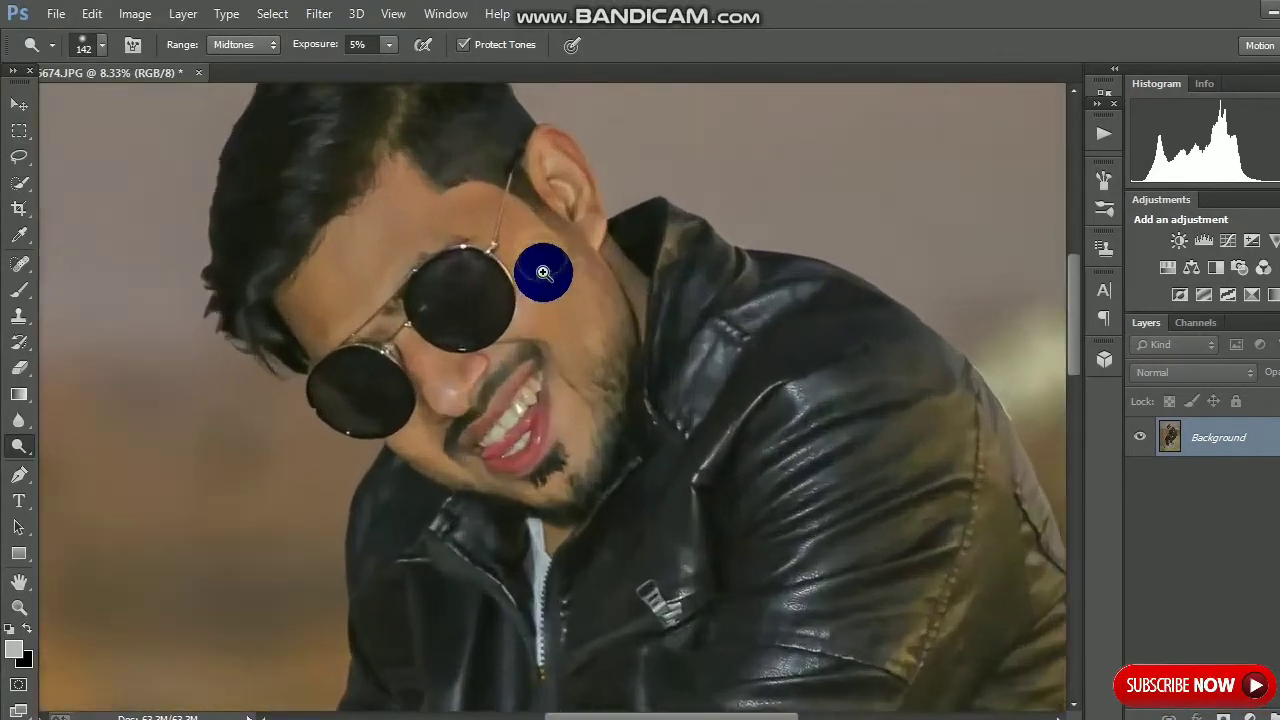
pyautogui.keyDown('ctrl'); pyautogui.click(548, 300); pyautogui.keyUp('ctrl')
pyautogui.keyDown('ctrl'); pyautogui.click(553, 324); pyautogui.keyUp('ctrl')
pyautogui.moveTo(551, 360); pyautogui.dragTo(601, 361)
pyautogui.keyDown('alt'); pyautogui.click(601, 362); pyautogui.keyUp('alt')
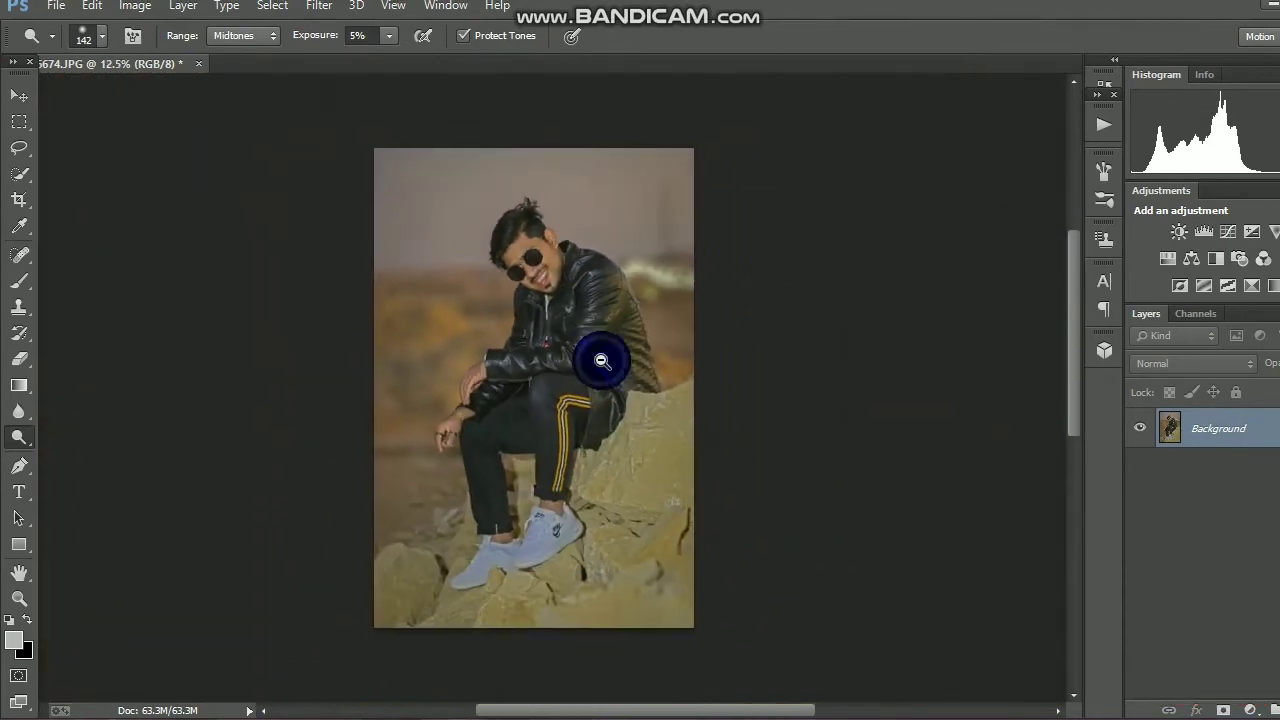
# Reduce the photo's noise with the Imagenomic Noiseware Professional filter at its Default settings.
pyautogui.click(319, 6)
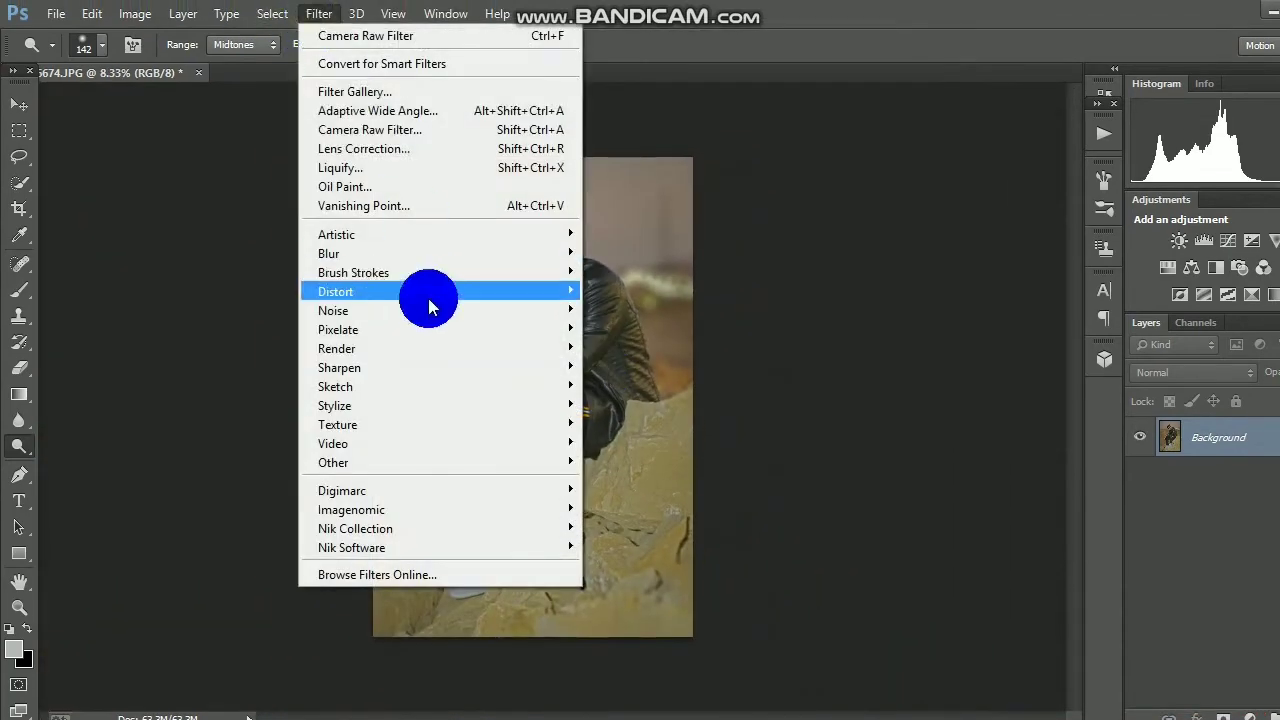
pyautogui.moveTo(428, 462)
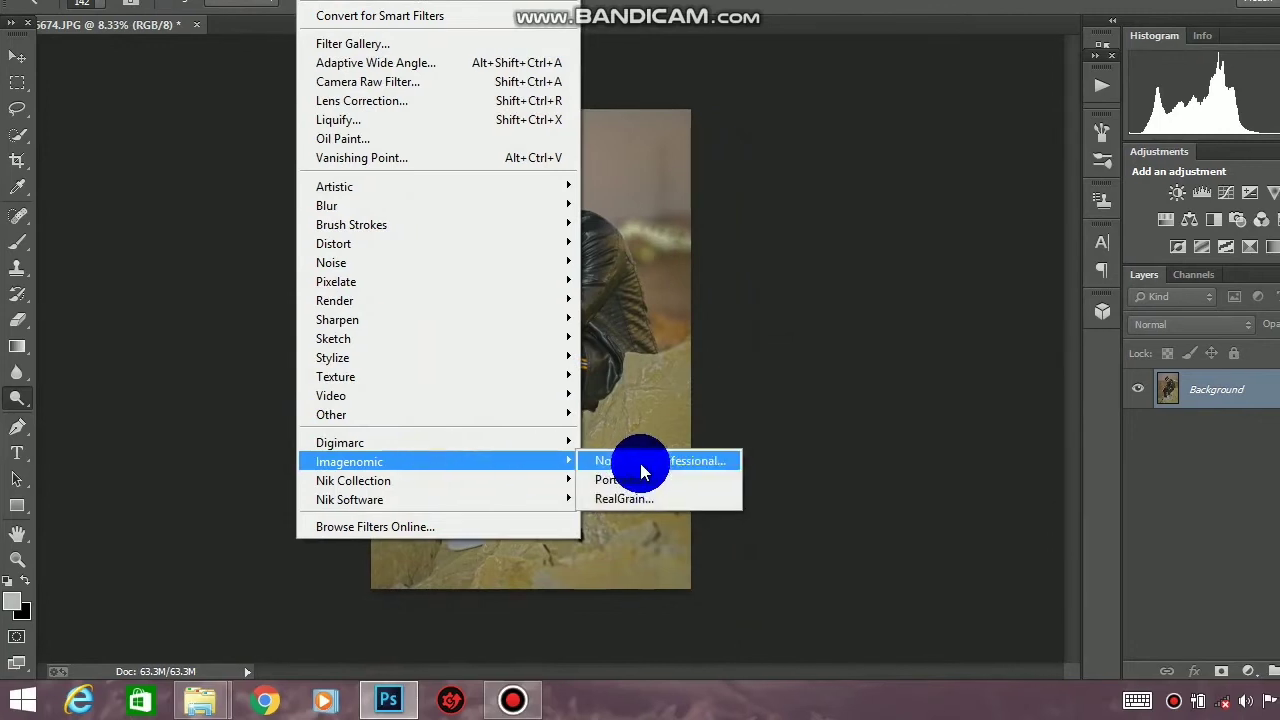
pyautogui.click(645, 464)
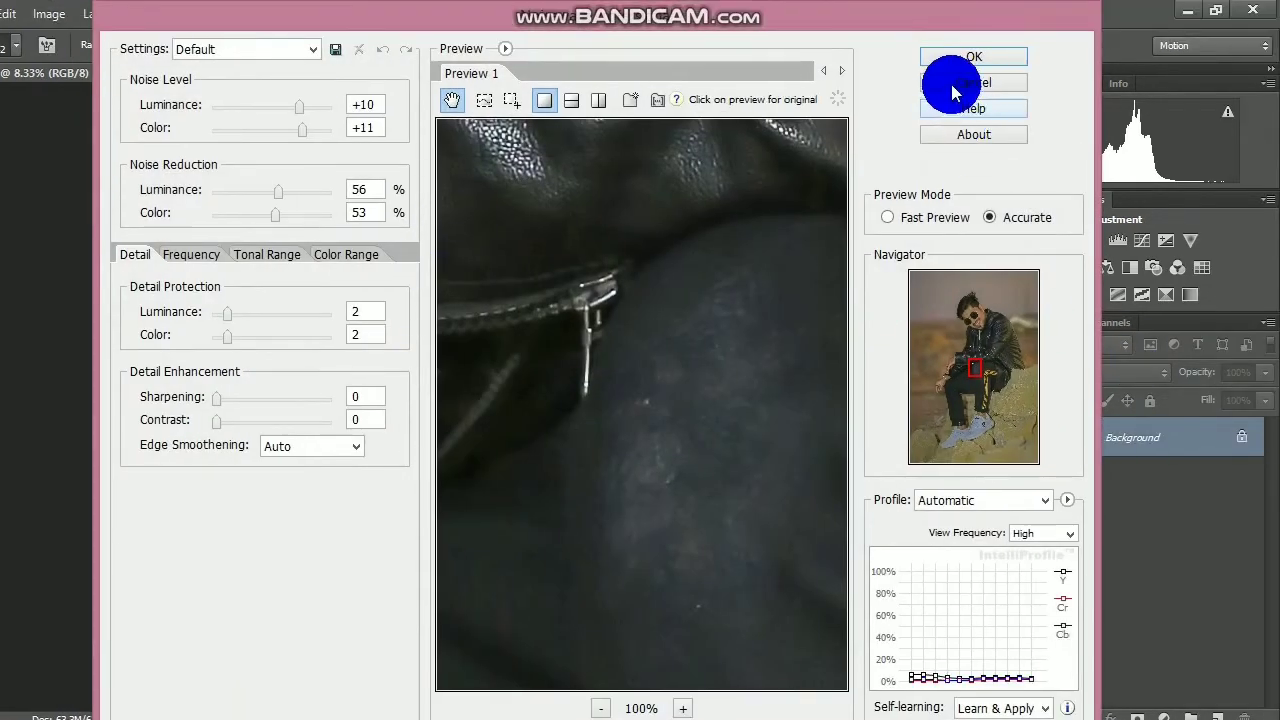
pyautogui.click(955, 58)
# Smooth the skin with the Imagenomic Portraiture filter using the Default preset, and check the face up close.
pyautogui.click(221, 14)
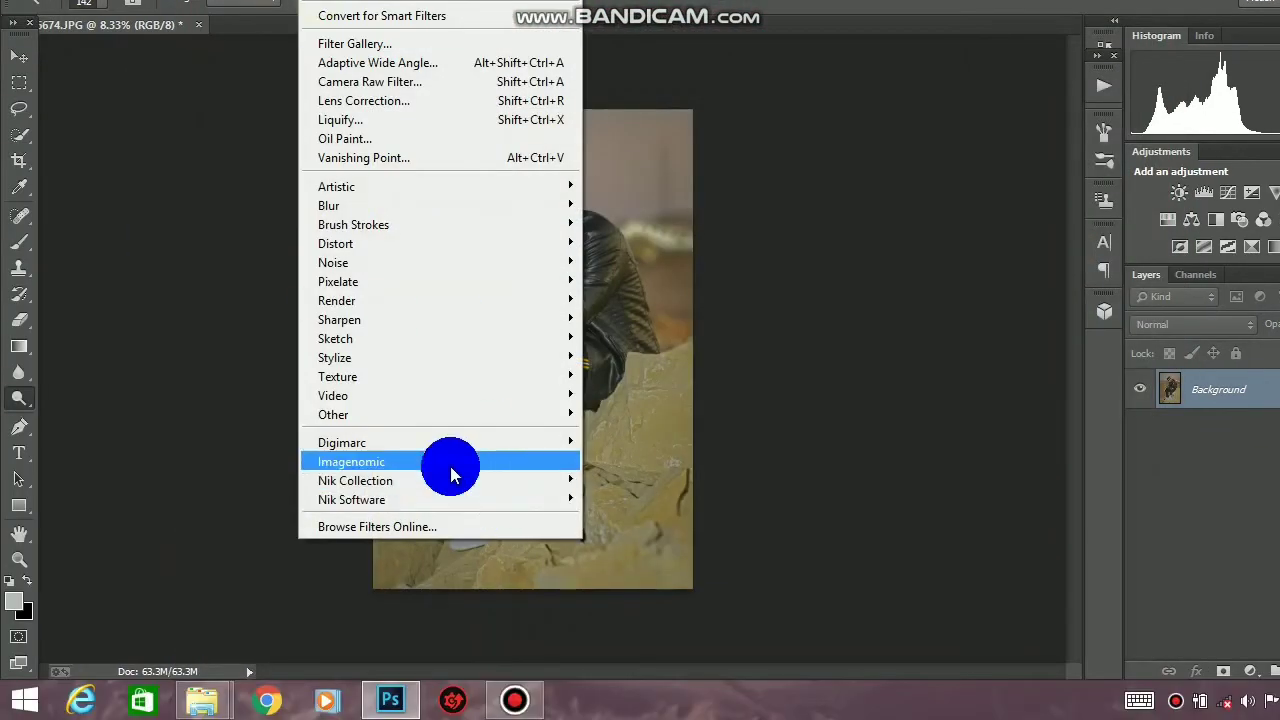
pyautogui.moveTo(514, 471)
pyautogui.click(609, 480)
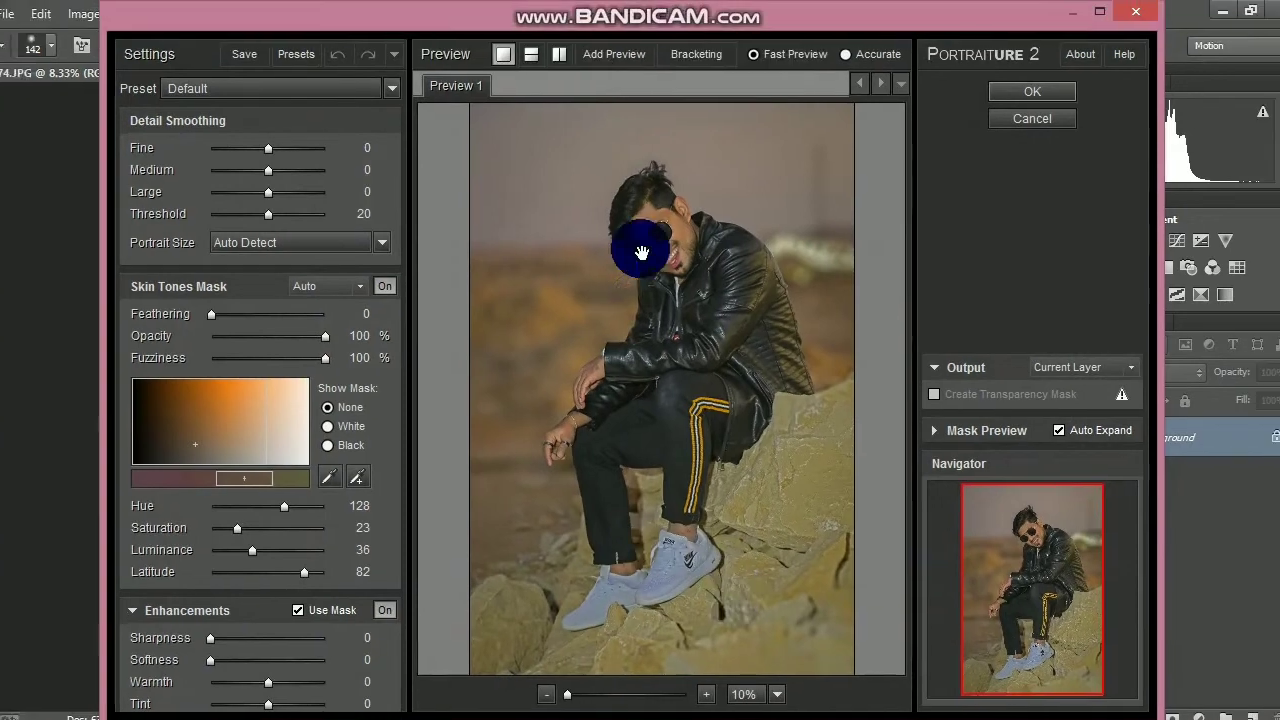
pyautogui.click(1015, 92)
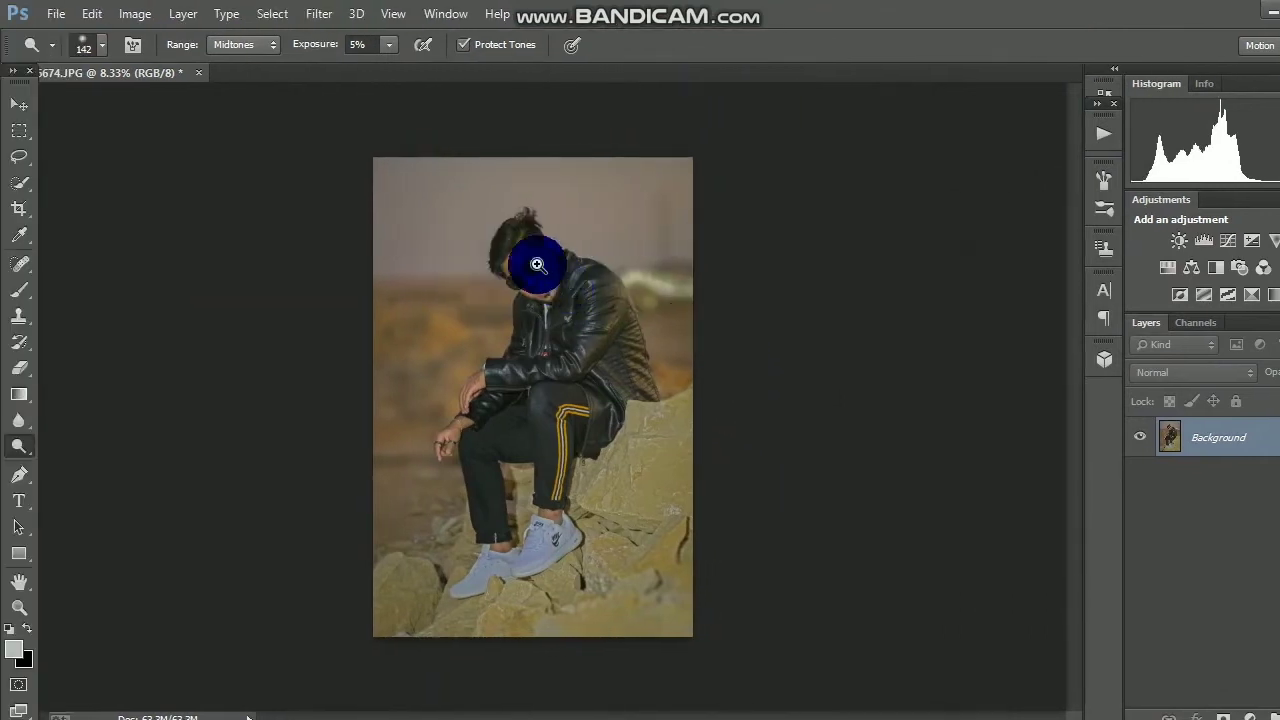
pyautogui.keyDown('ctrl'); pyautogui.click(450, 262); pyautogui.keyUp('ctrl')
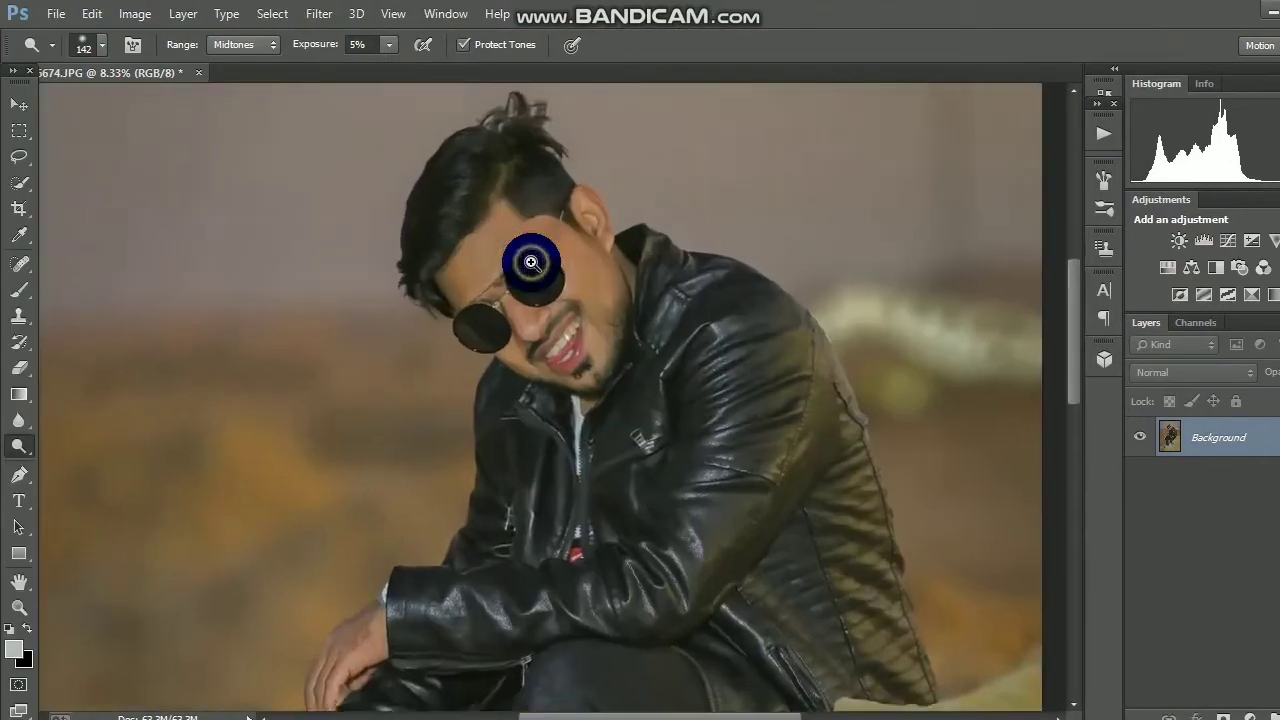
pyautogui.moveTo(531, 262); pyautogui.dragTo(580, 288)
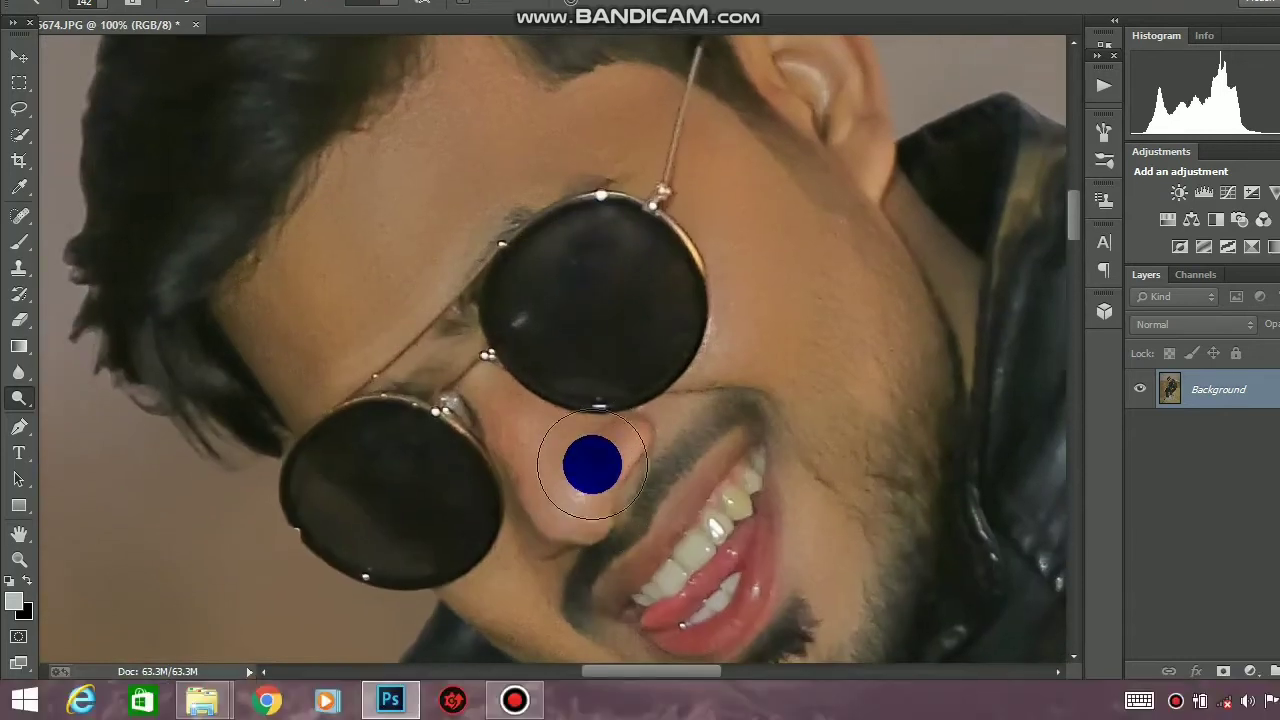
pyautogui.moveTo(584, 446); pyautogui.dragTo(543, 354)
pyautogui.keyDown('alt'); pyautogui.click(545, 331); pyautogui.keyUp('alt')
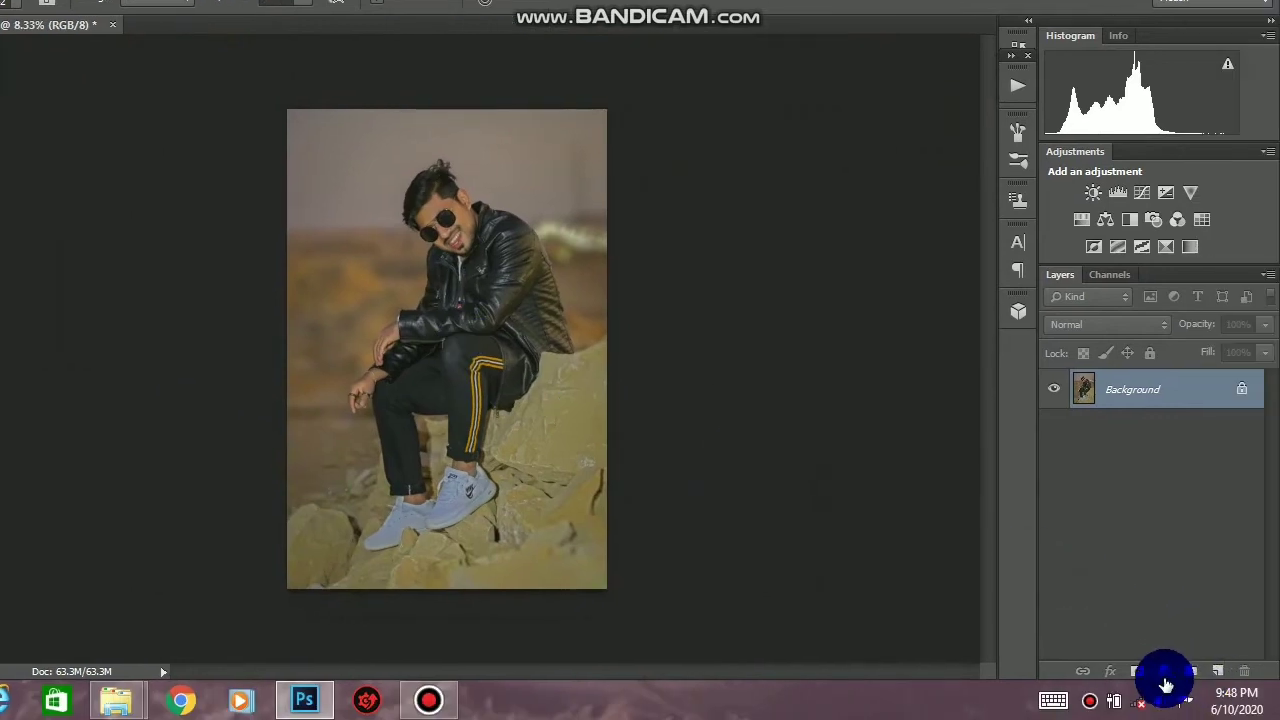
# Add a Selective Color adjustment layer and set its Yellows to Magenta -1, Yellow -6 and Black +5.
pyautogui.click(1163, 672)
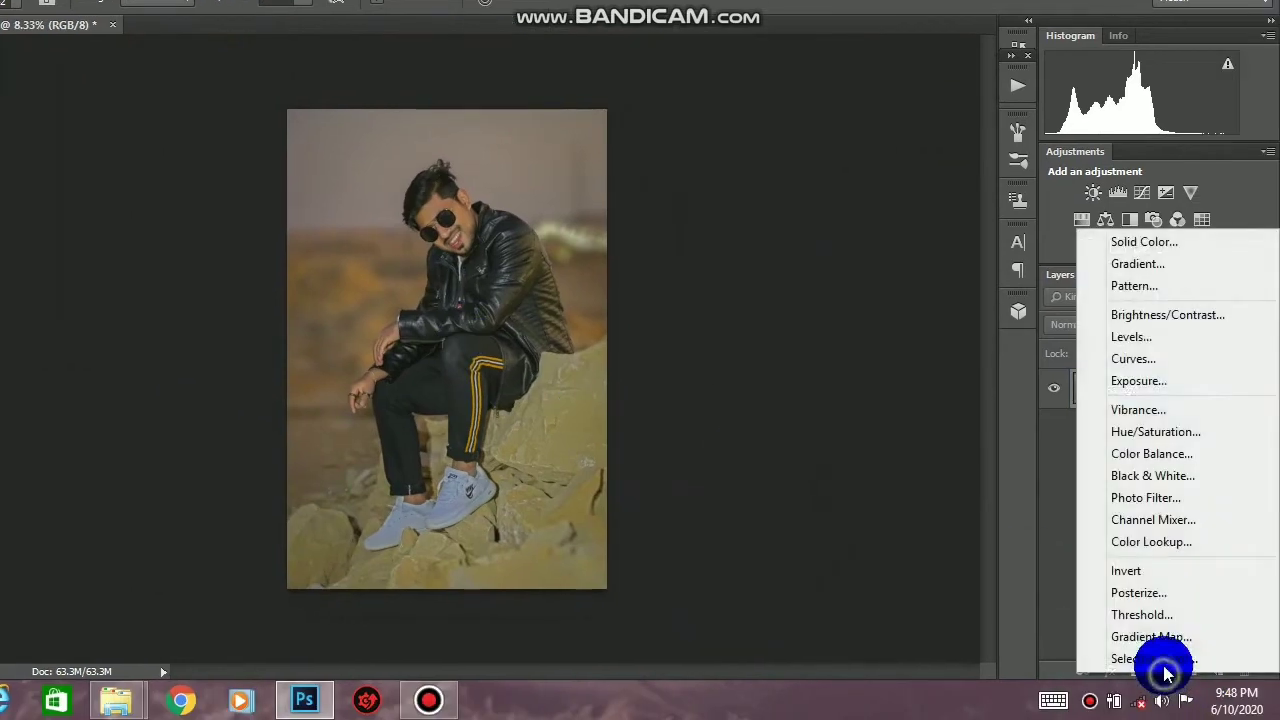
pyautogui.click(1160, 657)
pyautogui.click(871, 163)
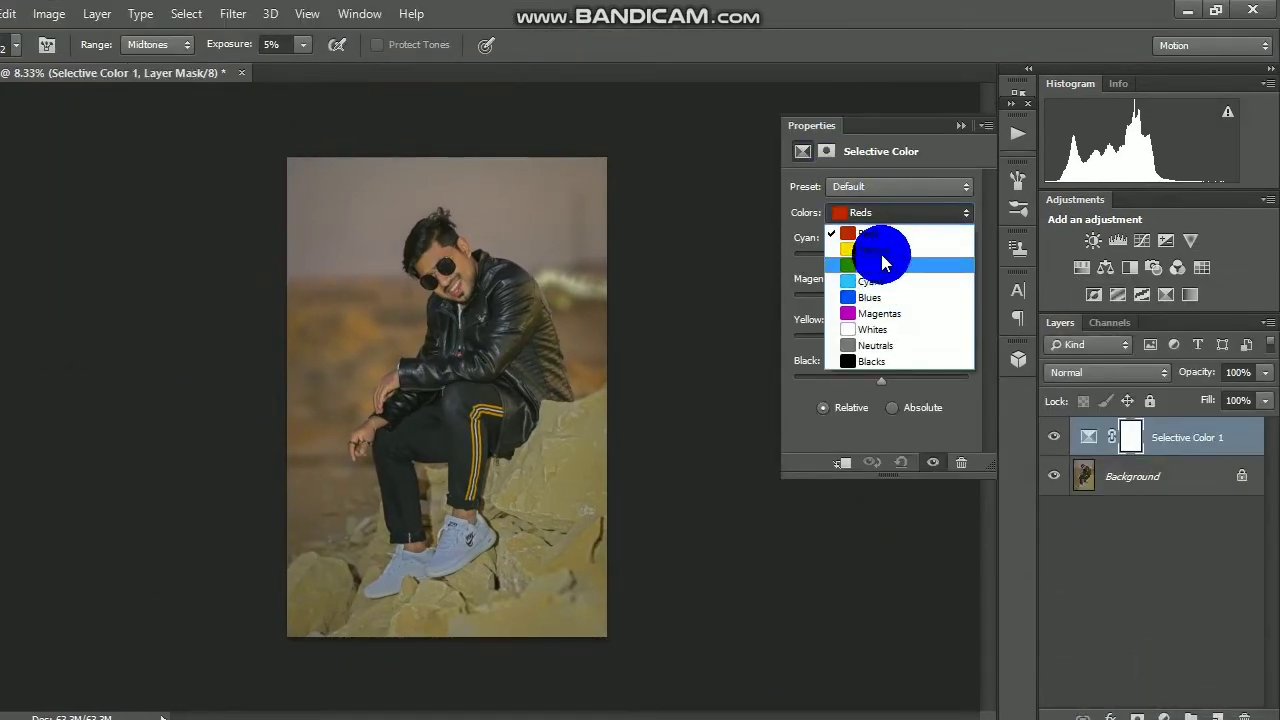
pyautogui.click(883, 250)
pyautogui.moveTo(881, 295); pyautogui.dragTo(885, 375)
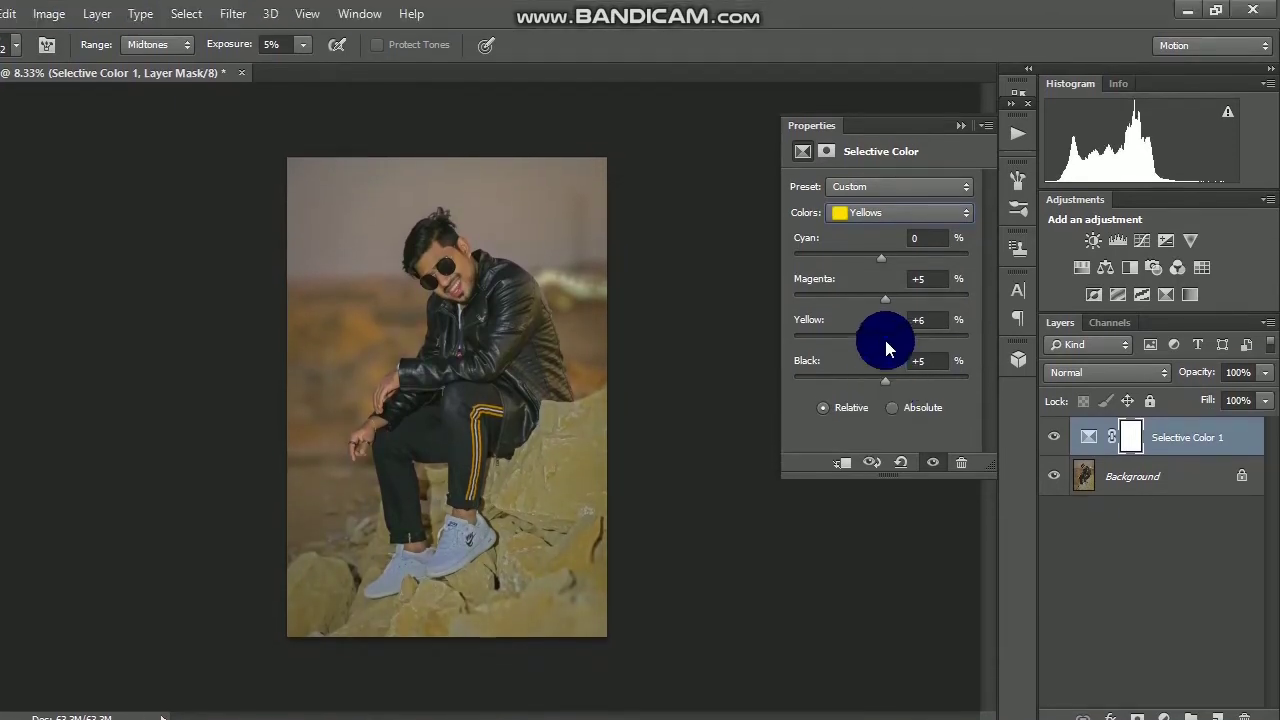
pyautogui.moveTo(880, 262)
pyautogui.mouseDown()
pyautogui.moveTo(843, 263)
pyautogui.moveTo(861, 262)
pyautogui.mouseUp()
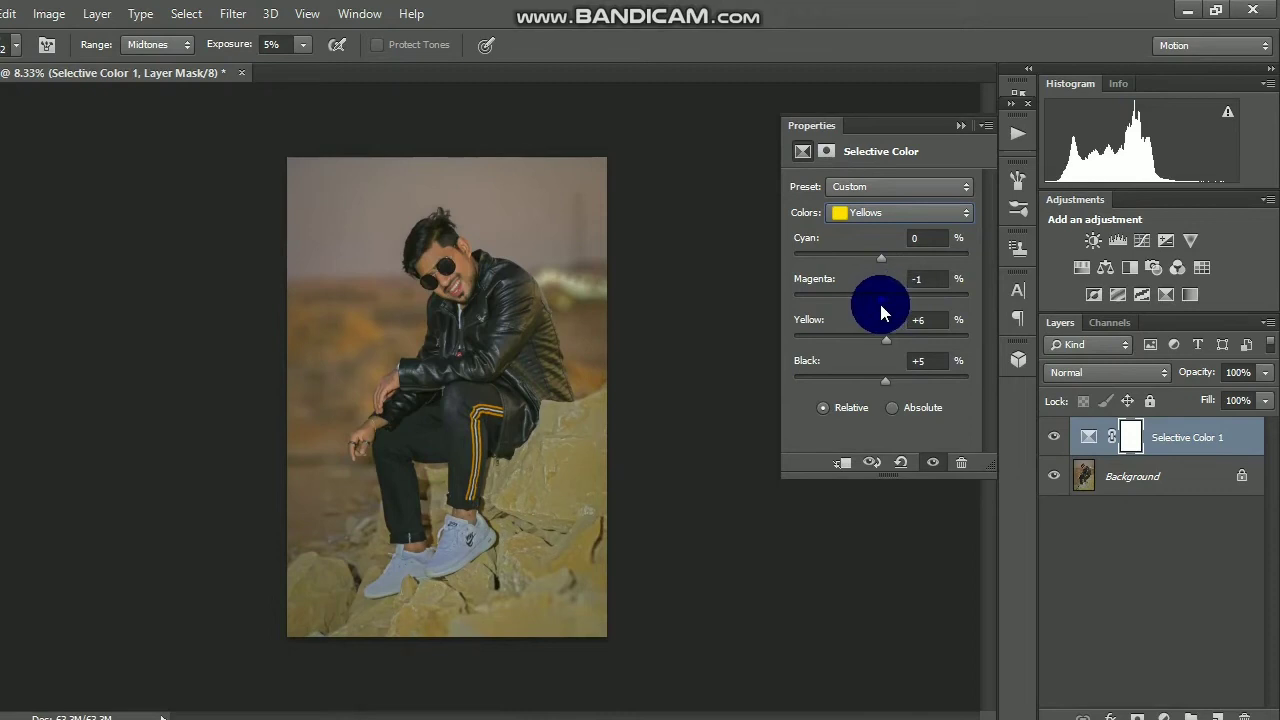
pyautogui.moveTo(887, 345); pyautogui.dragTo(859, 346)
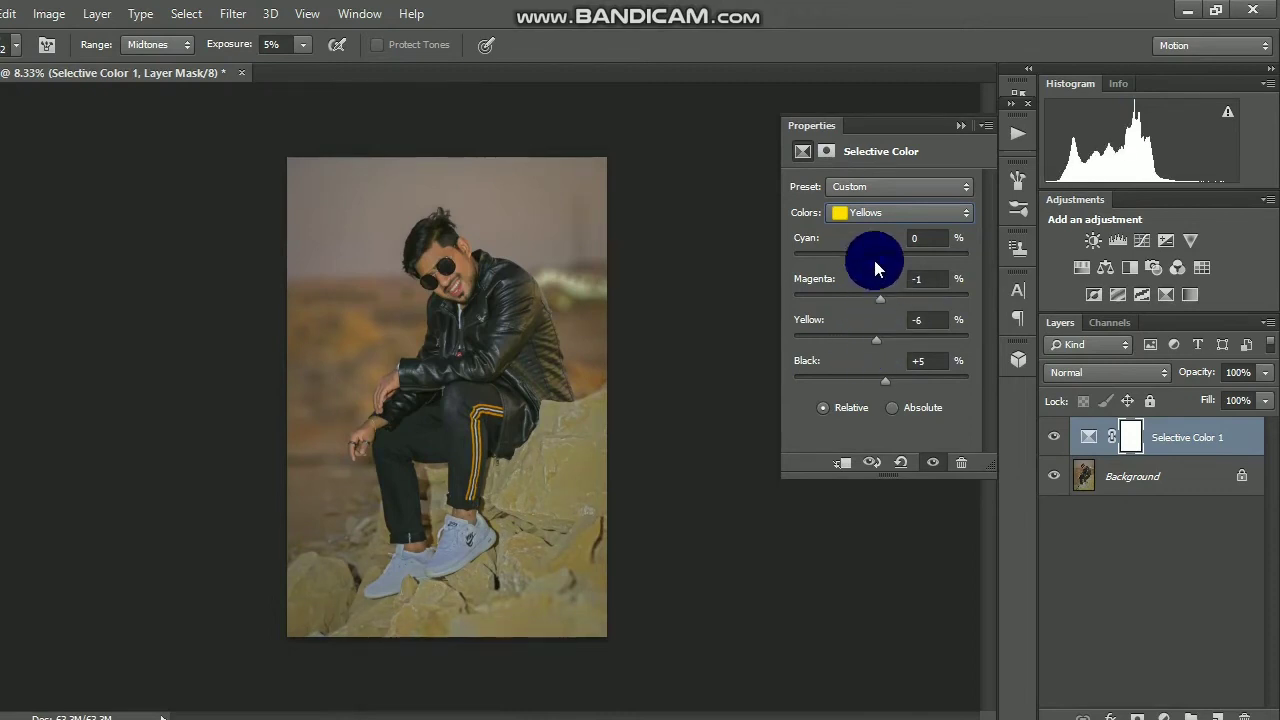
# Raise the Yellow value of the Neutrals slightly in the Selective Color adjustment.
pyautogui.click(884, 189)
pyautogui.click(880, 200)
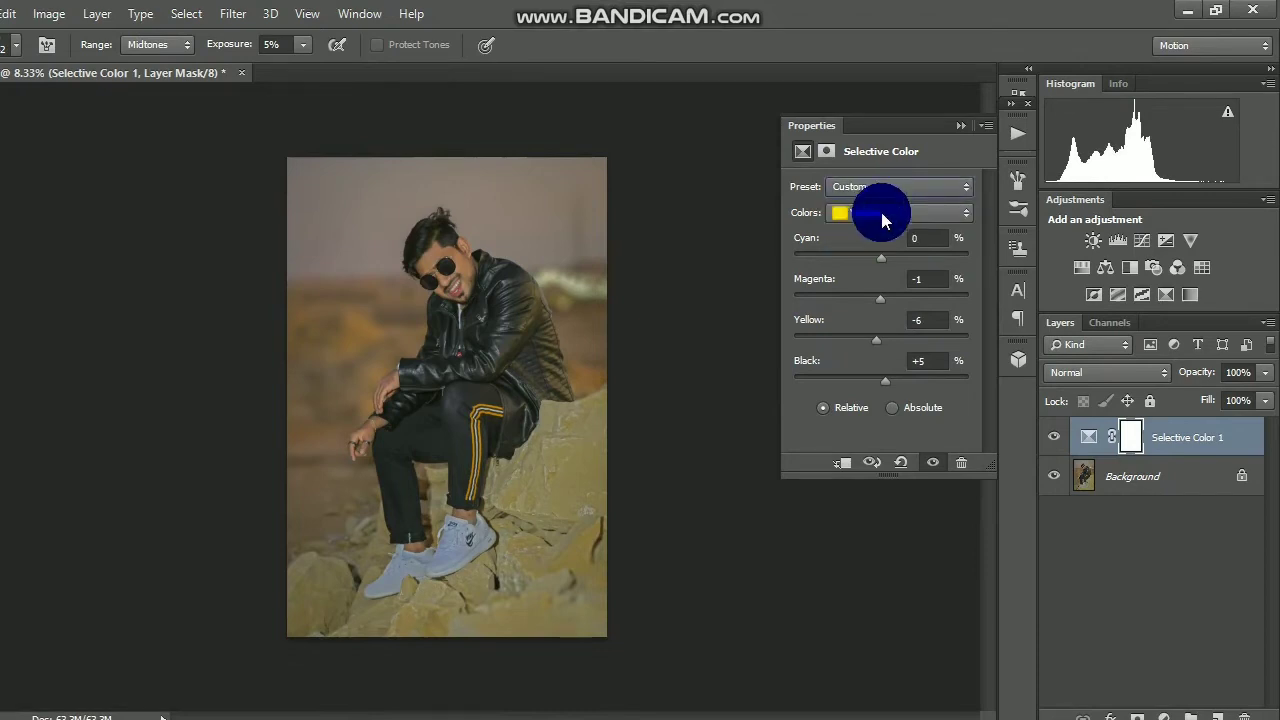
pyautogui.click(882, 214)
pyautogui.click(880, 343)
pyautogui.click(930, 318)
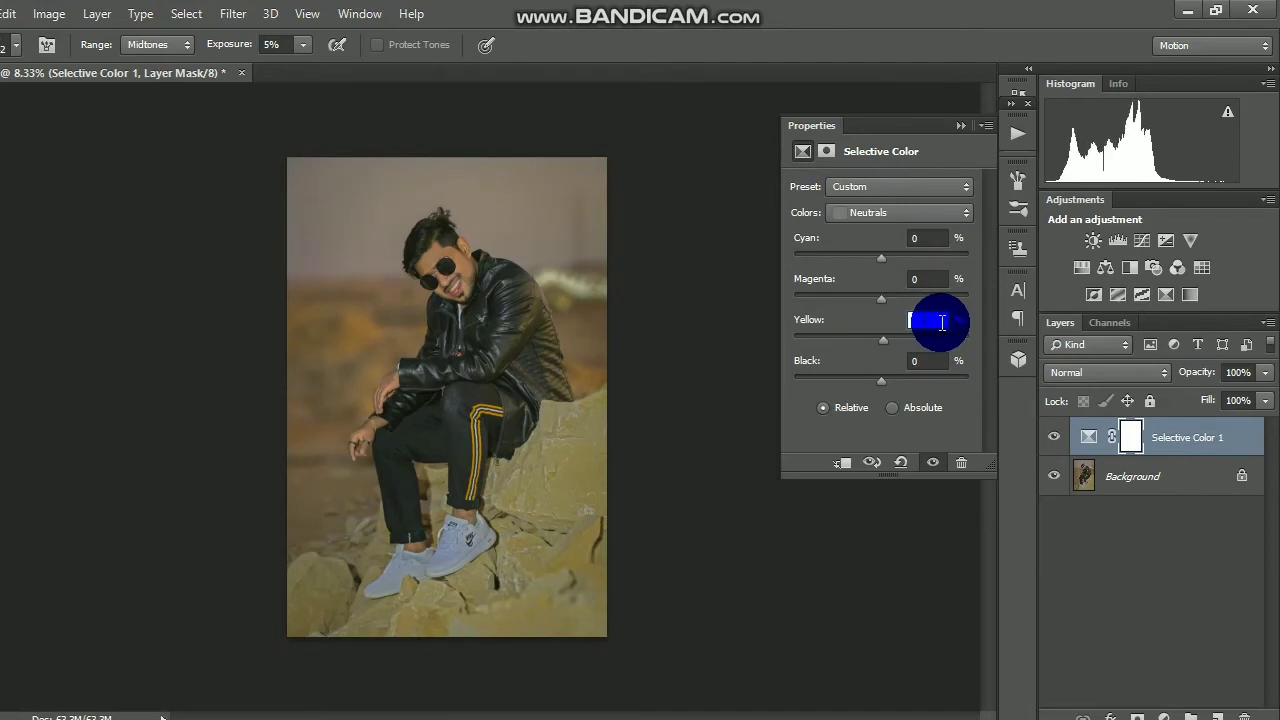
pyautogui.press('Up')
pyautogui.press('Up')
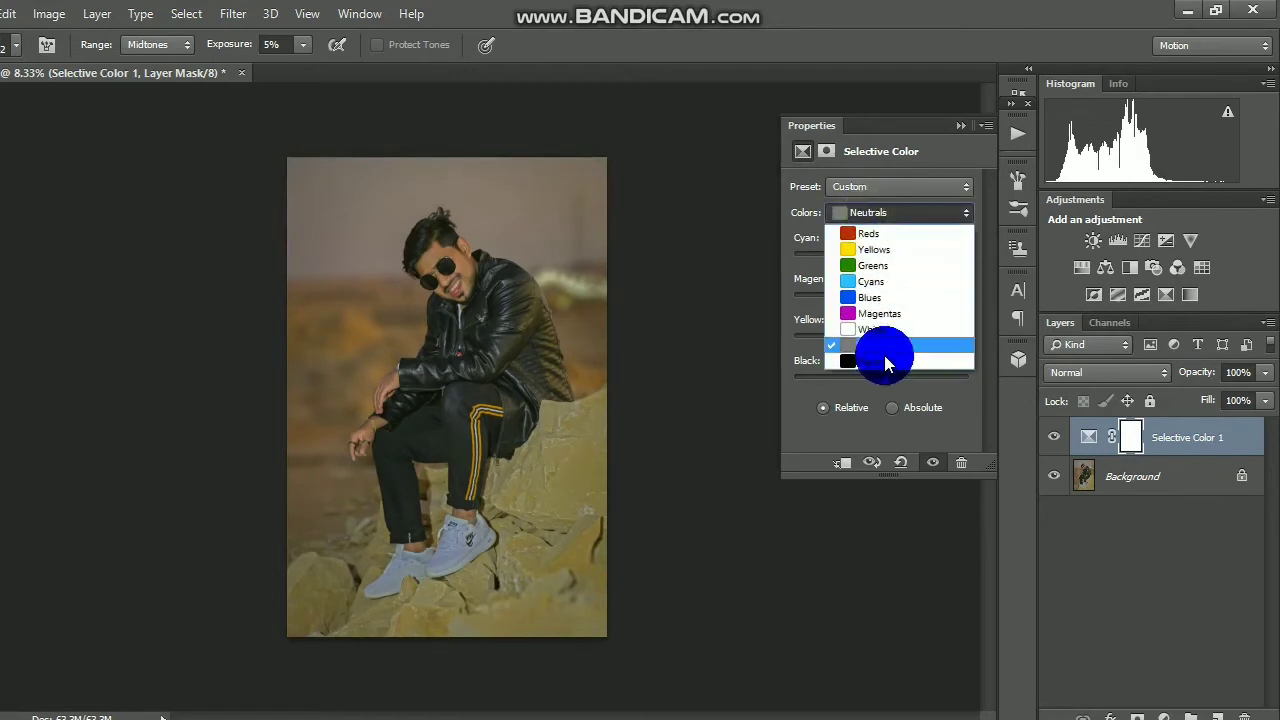
# Set the Blacks to Cyan -6, Yellow -2 and Black +1, raise their Magenta slightly, and close the adjustment's settings.
pyautogui.click(886, 348)
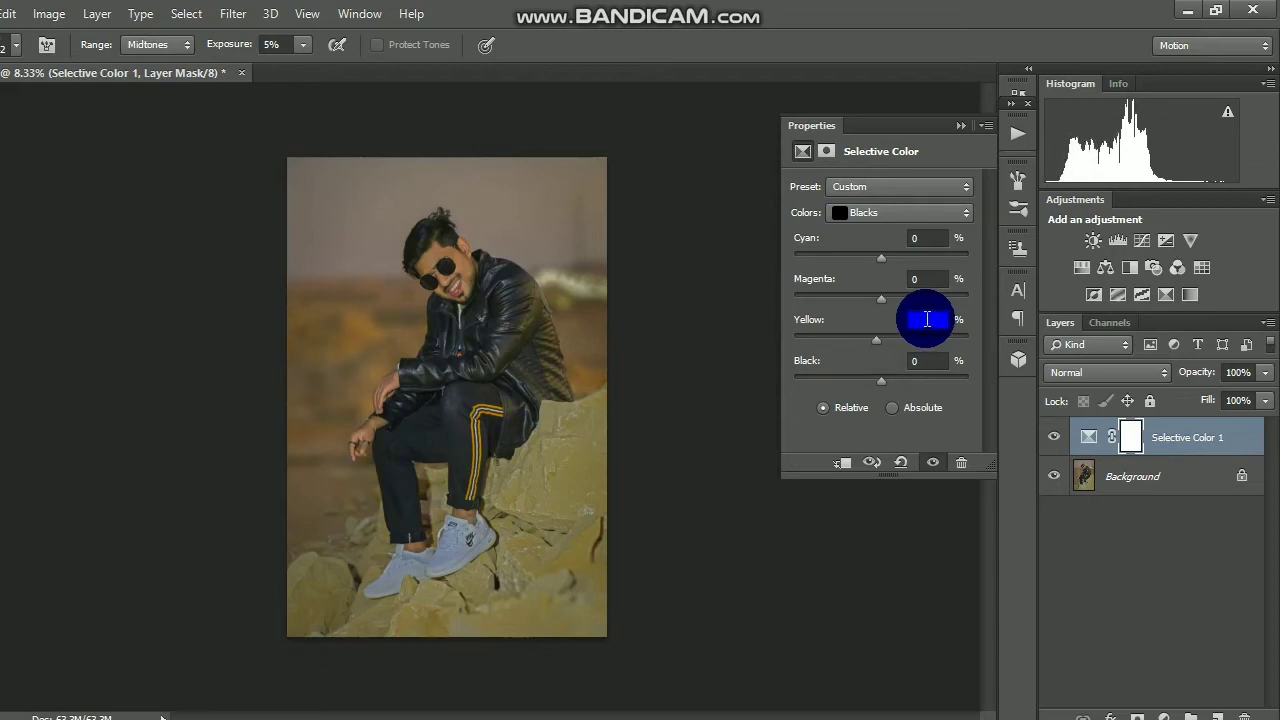
pyautogui.scroll(3, 927, 319)
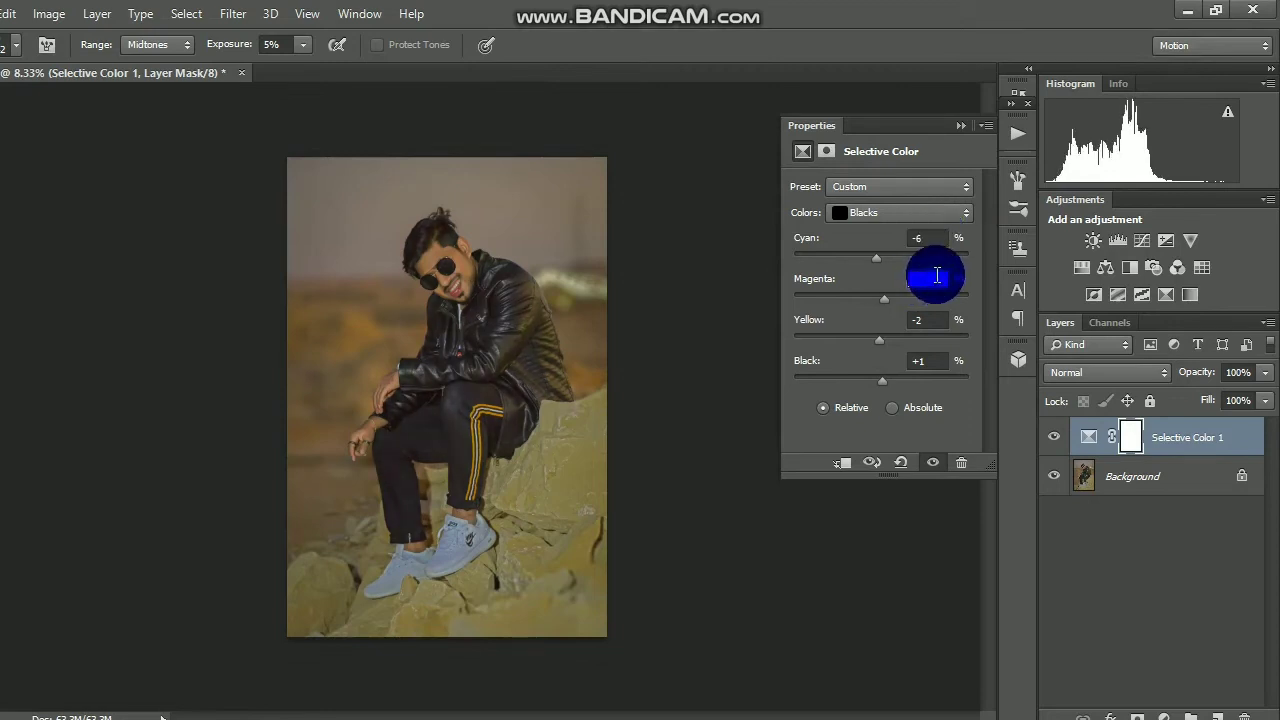
pyautogui.click(963, 127)
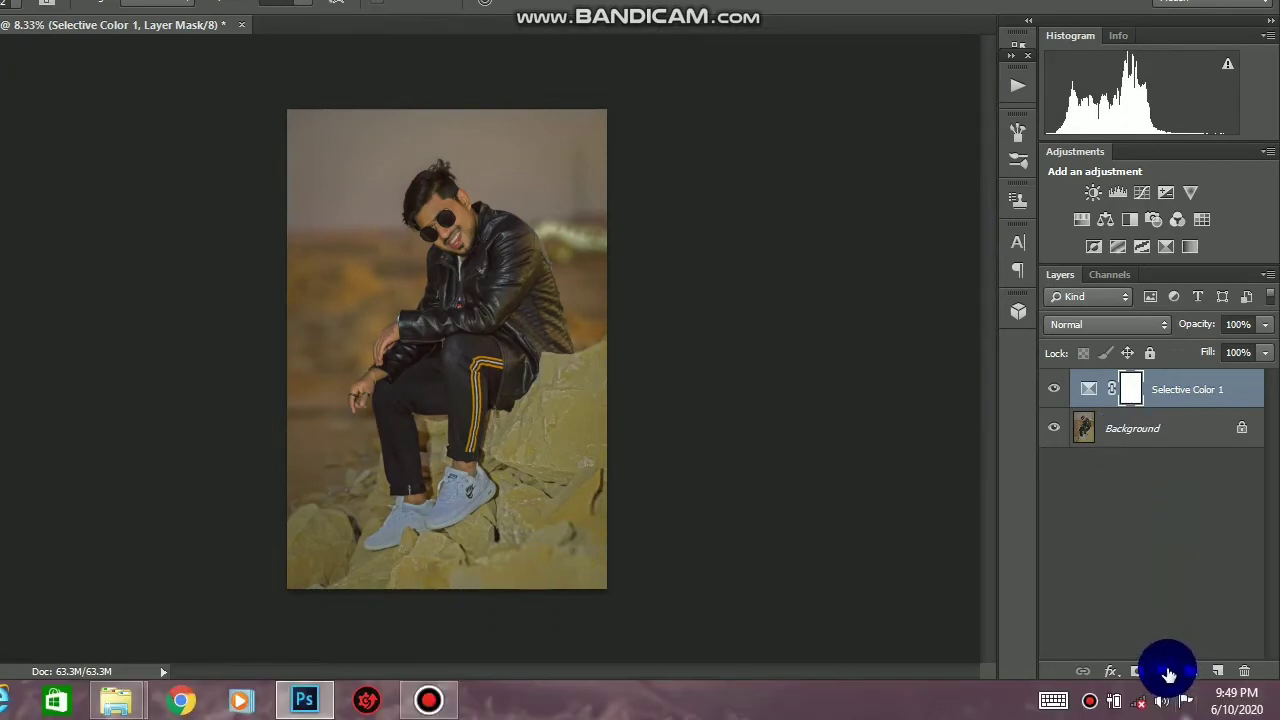
# Add a second Selective Color adjustment layer and set the Yellow value of its Blues to -1.
pyautogui.click(1163, 672)
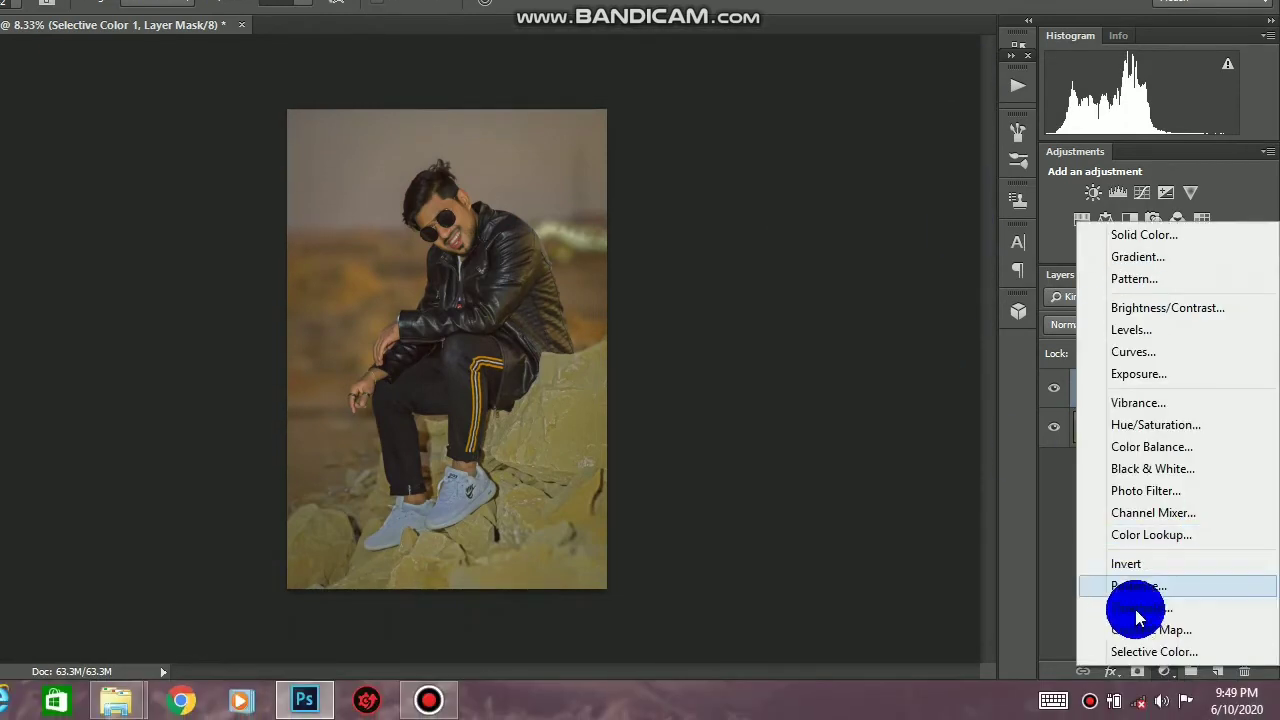
pyautogui.click(1145, 648)
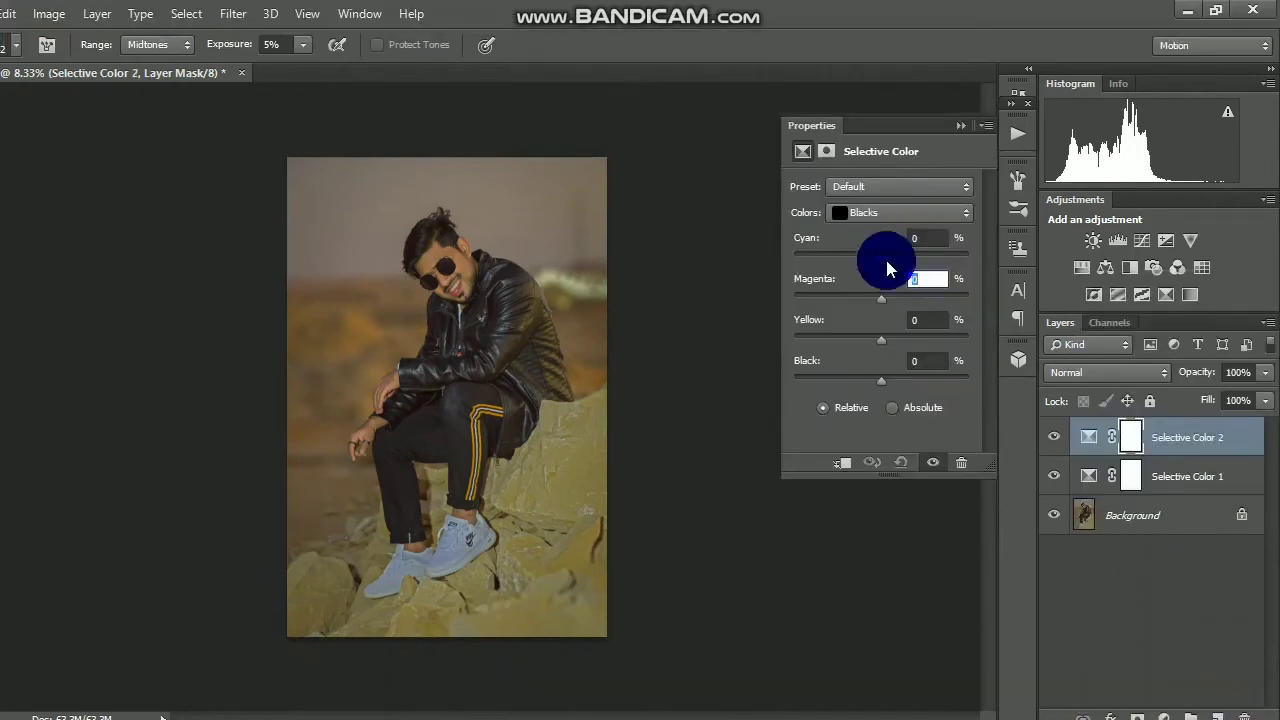
pyautogui.click(871, 165)
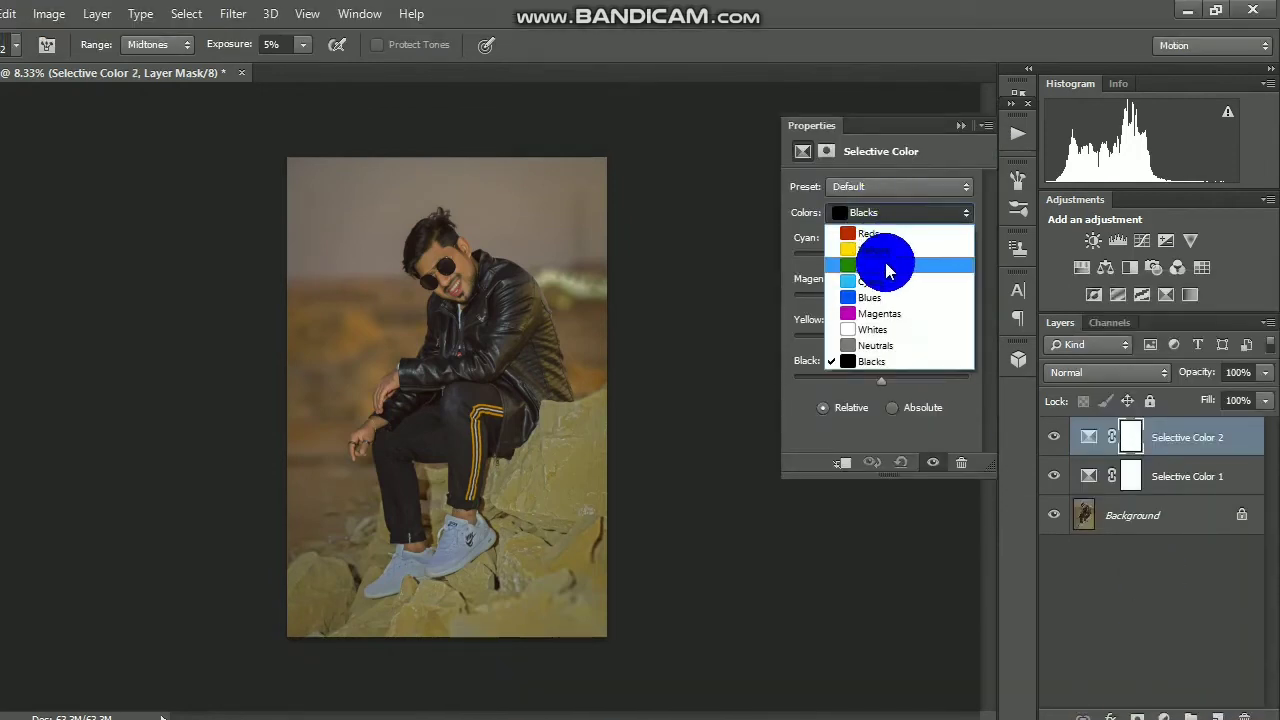
pyautogui.click(890, 297)
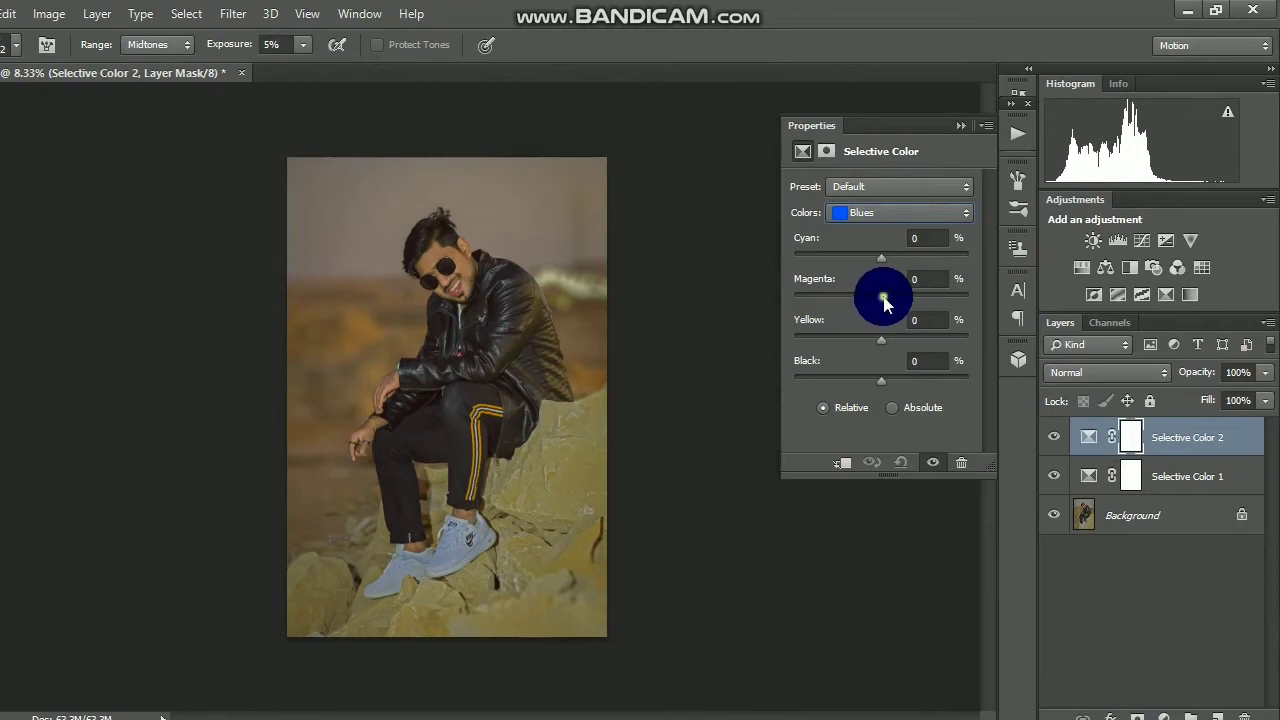
pyautogui.moveTo(896, 314); pyautogui.dragTo(886, 350)
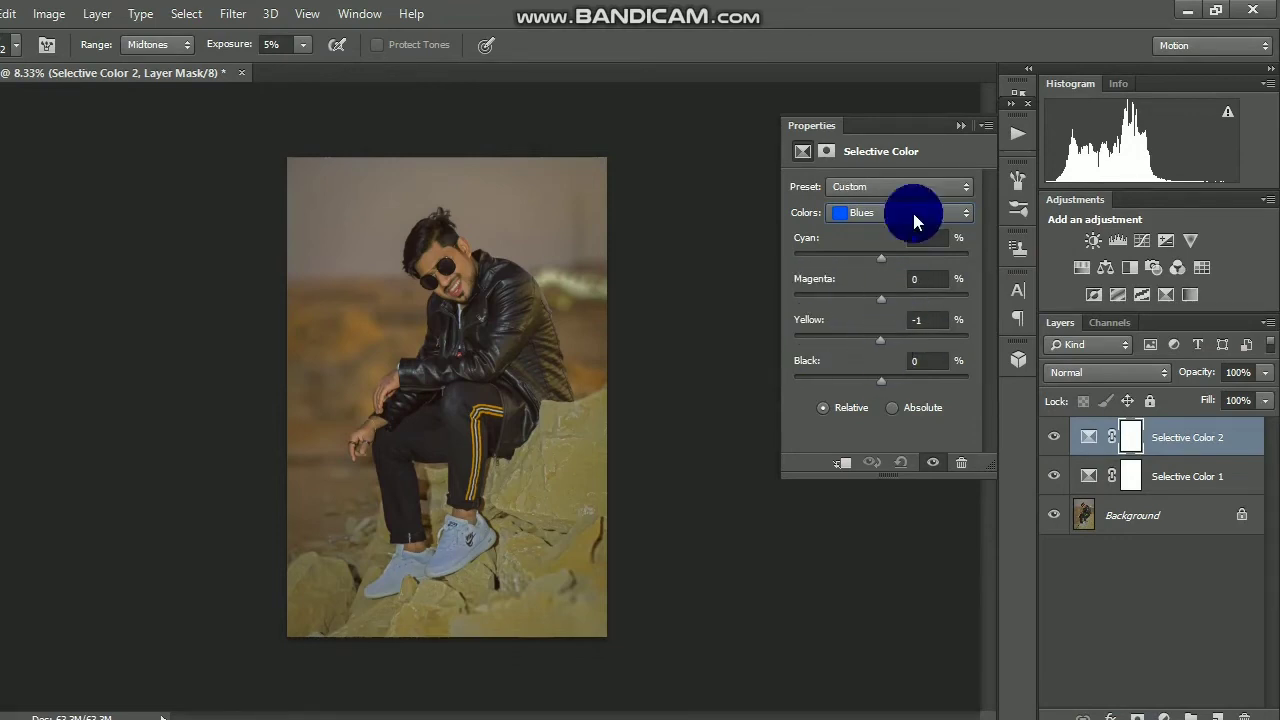
pyautogui.click(961, 125)
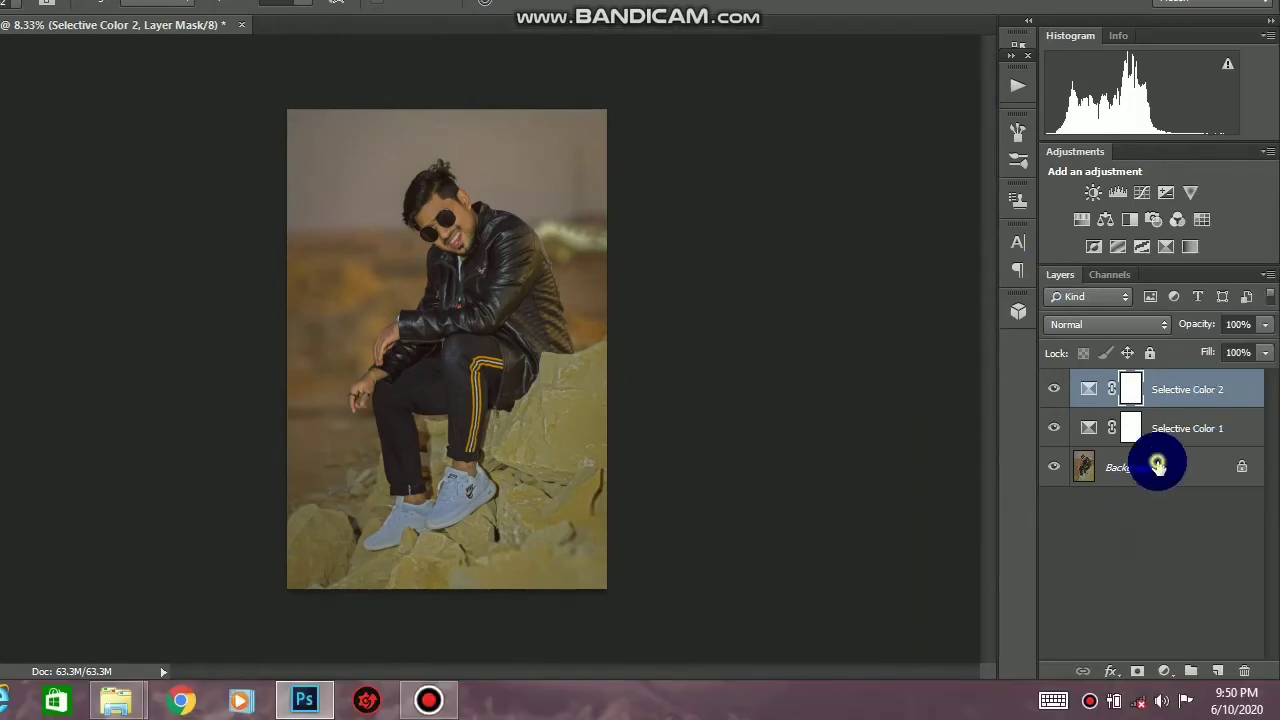
pyautogui.keyDown('shift'); pyautogui.click(1157, 465); pyautogui.keyUp('shift')
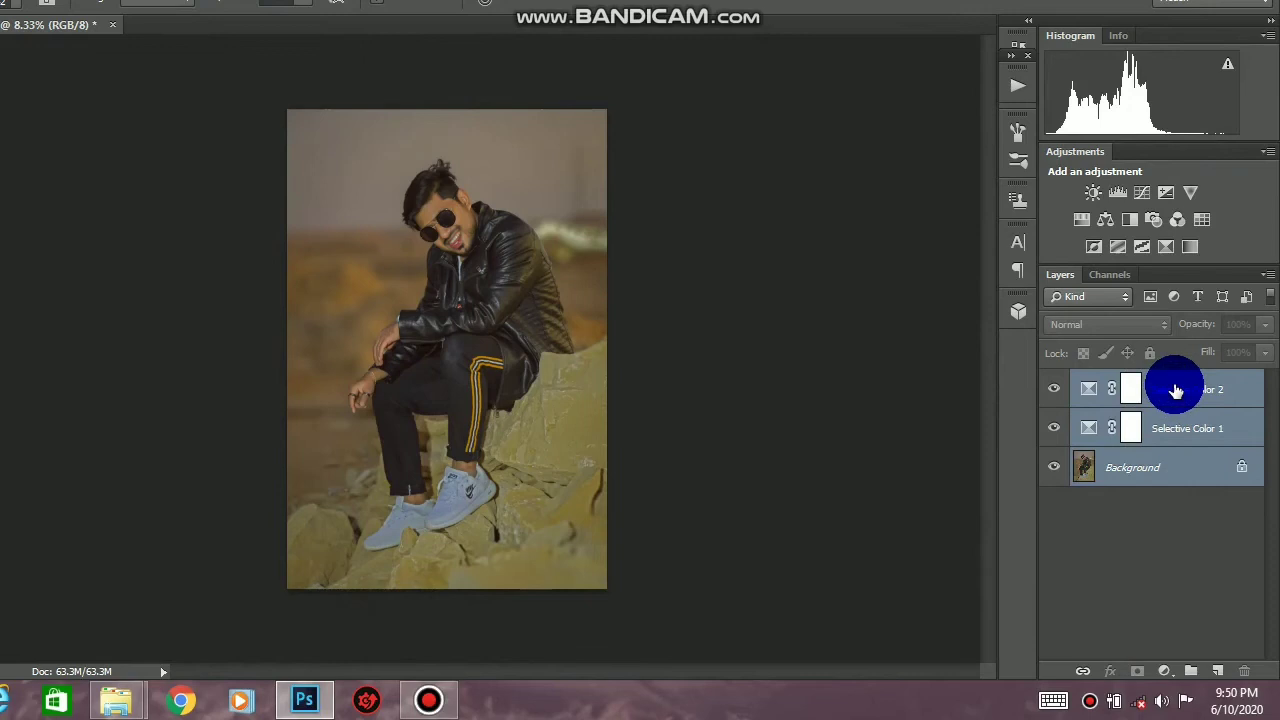
pyautogui.click(1175, 390)
pyautogui.rightClick(1175, 390)
pyautogui.click(1200, 391)
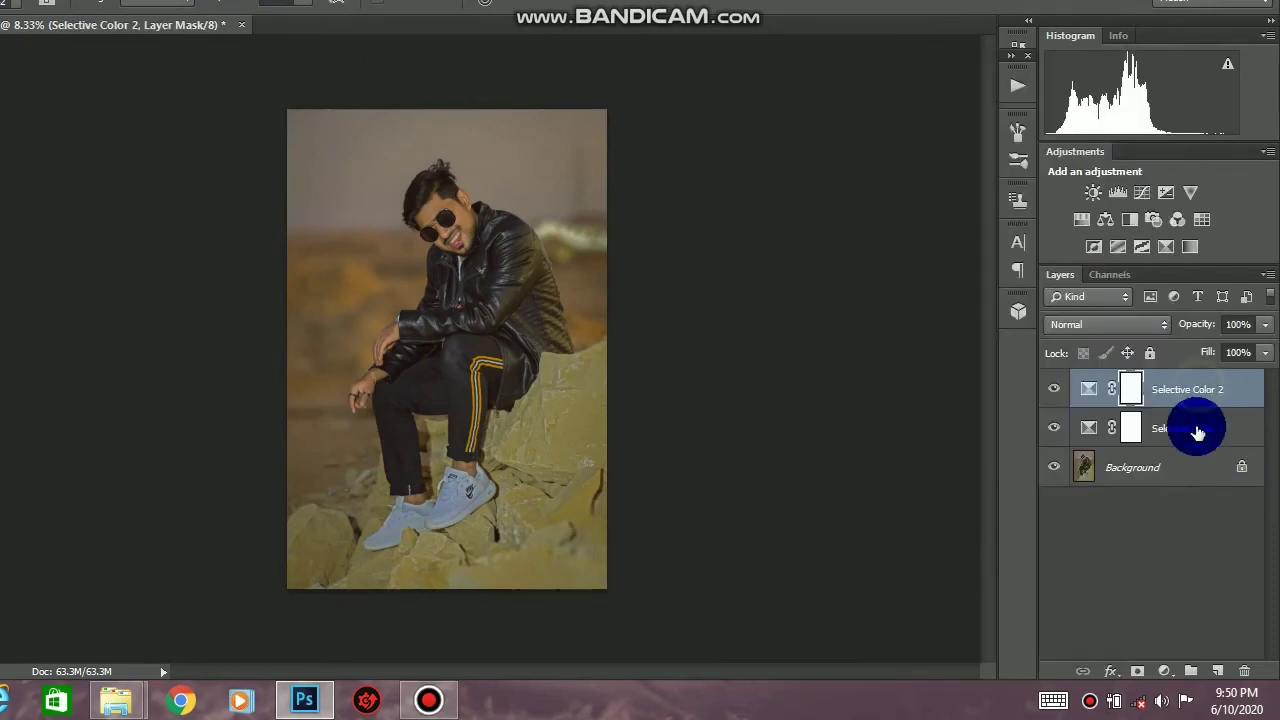
# Merge the two Selective Color adjustment layers with the Background layer.
pyautogui.keyDown('shift'); pyautogui.click(1197, 431); pyautogui.keyUp('shift')
pyautogui.keyDown('shift'); pyautogui.click(1188, 488); pyautogui.keyUp('shift')
pyautogui.rightClick(1189, 468)
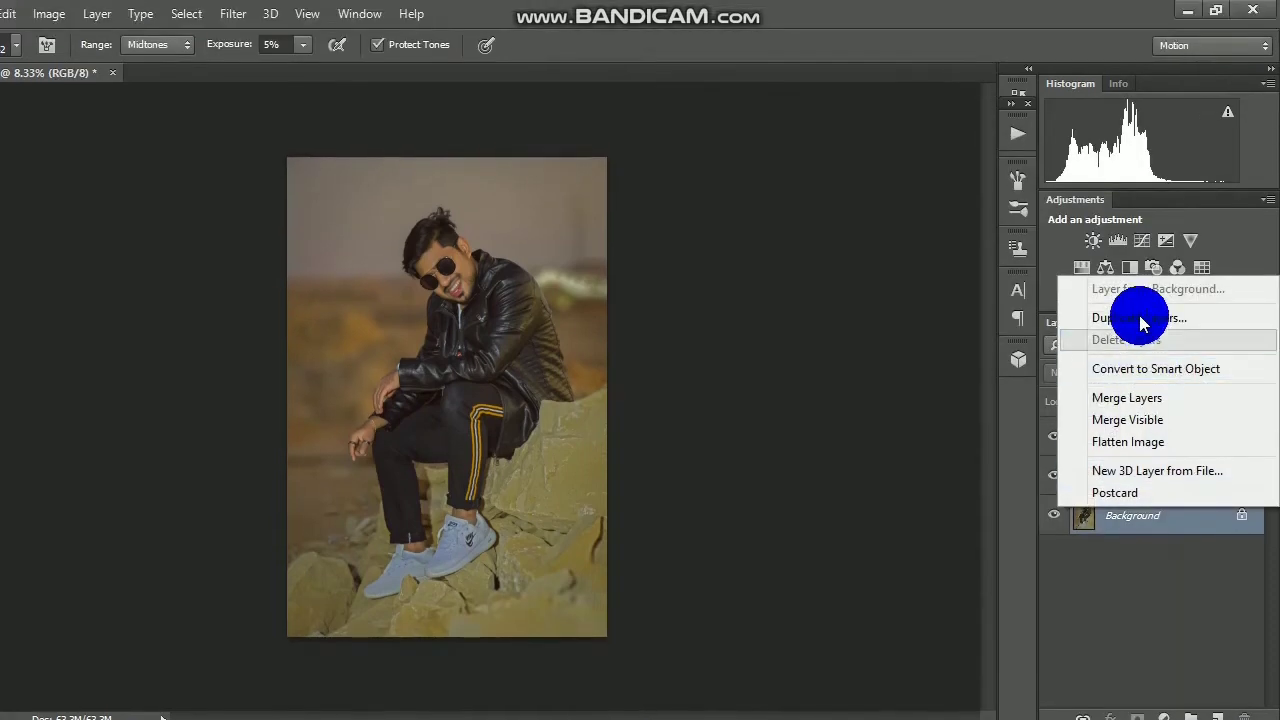
pyautogui.click(1143, 397)
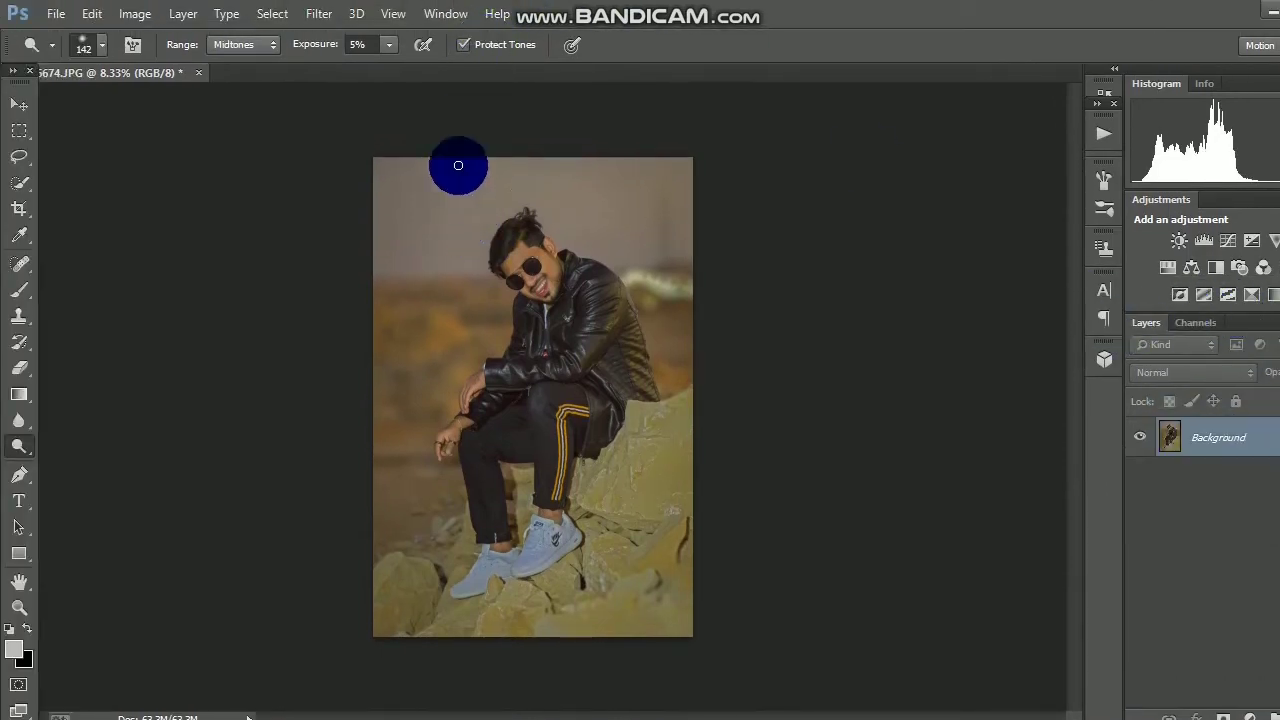
# Start the Camera Raw filter and set Contrast +12, Highlights -12, Shadows +21, Whites +9 and Blacks -4.
pyautogui.click(330, 16)
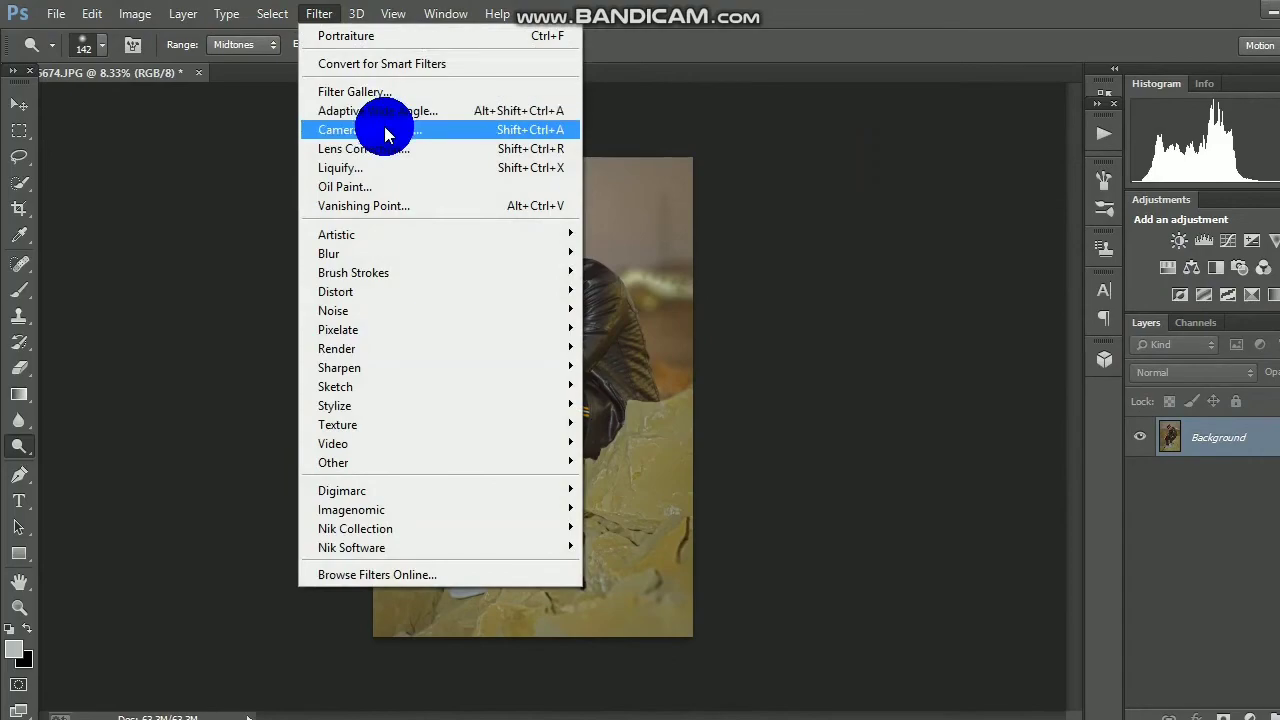
pyautogui.click(382, 126)
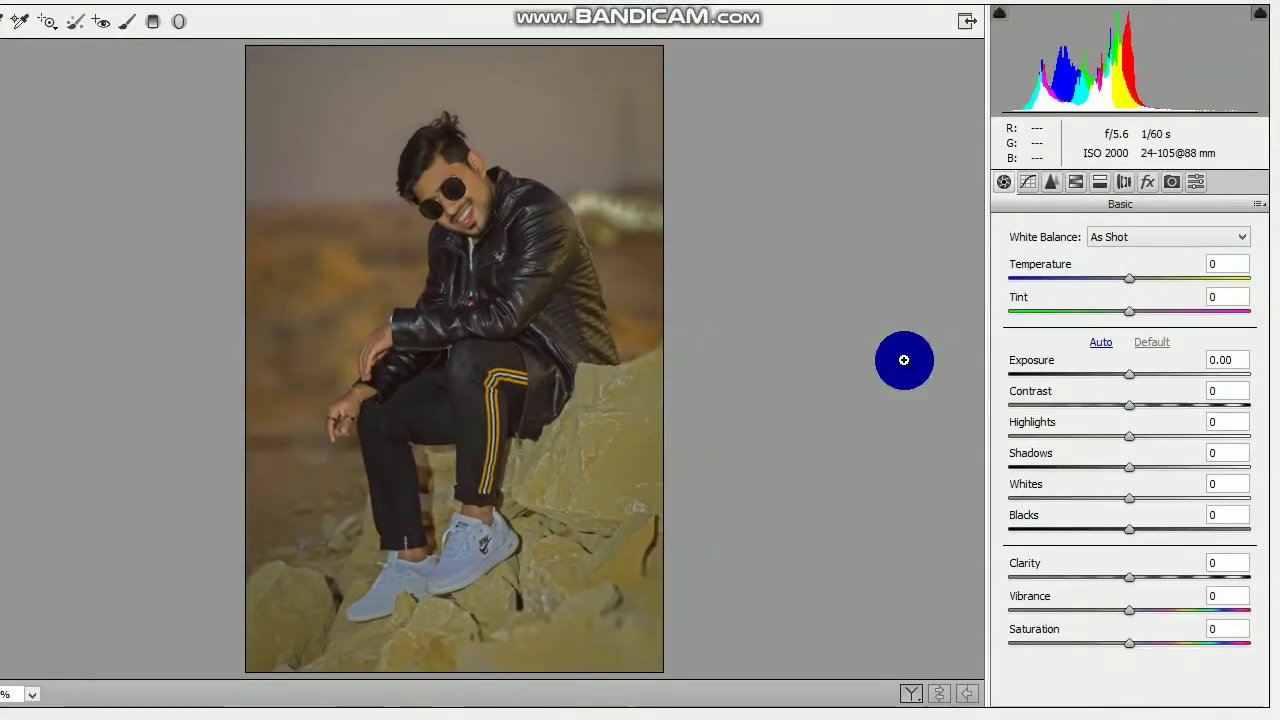
pyautogui.click(1055, 188)
pyautogui.click(1076, 188)
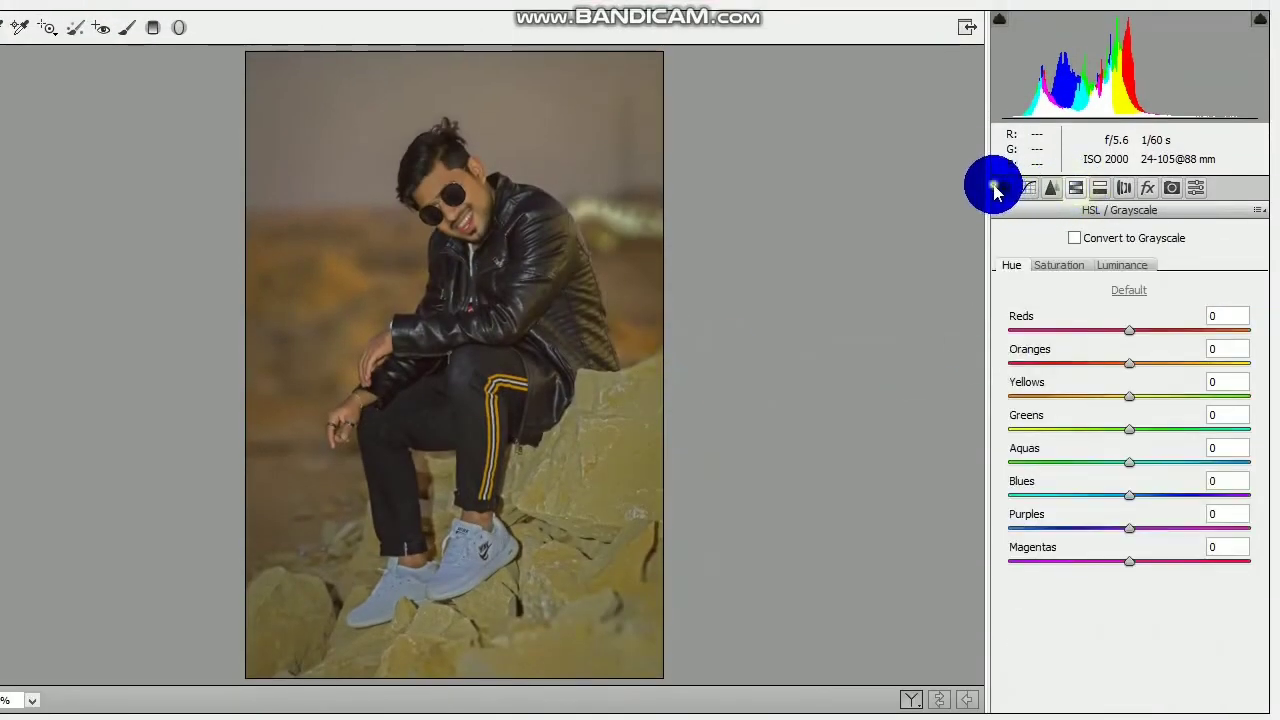
pyautogui.click(1002, 188)
pyautogui.scroll(-1, 570, 345)
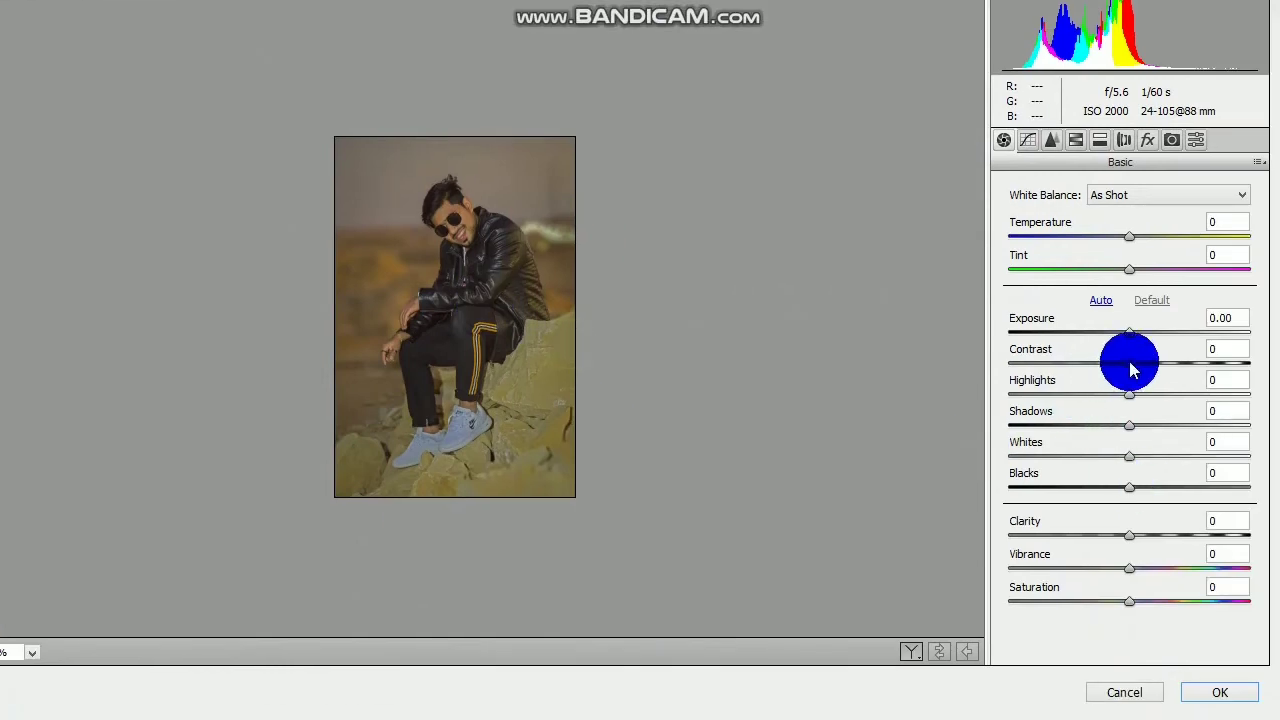
pyautogui.moveTo(1215, 411); pyautogui.dragTo(1218, 410)
pyautogui.moveTo(1133, 369); pyautogui.dragTo(1165, 428)
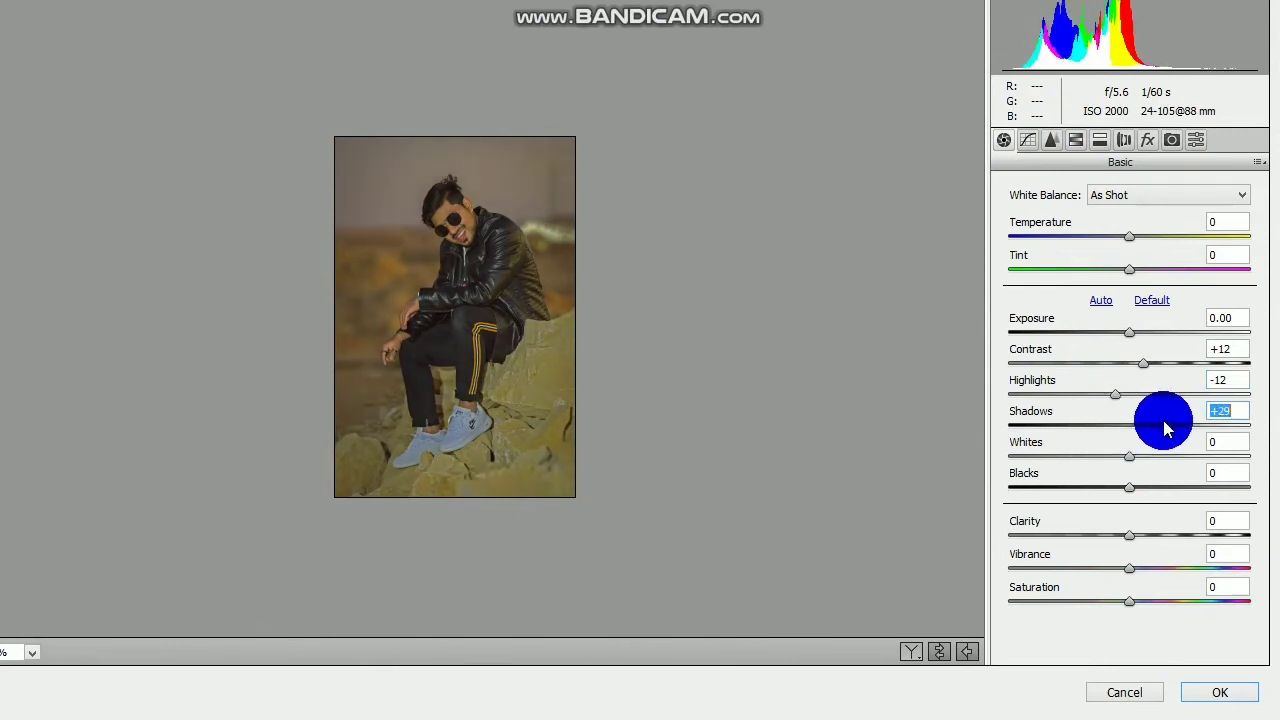
pyautogui.click(1130, 453)
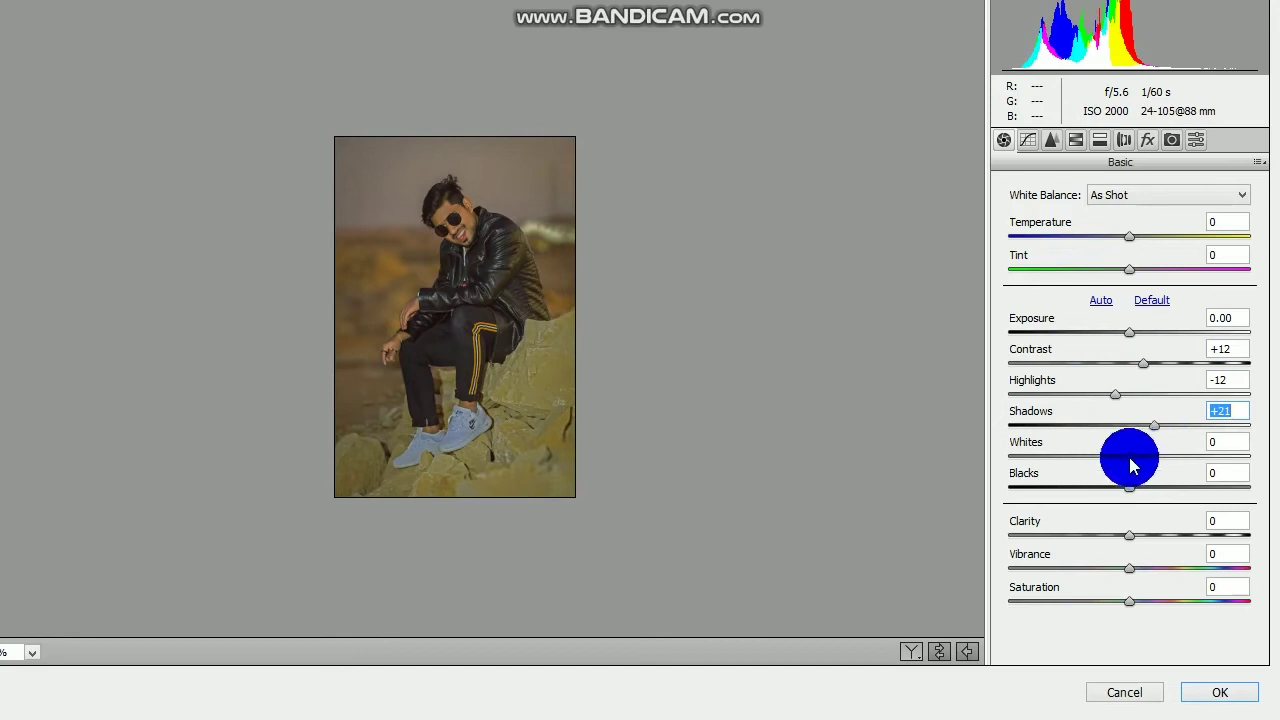
pyautogui.moveTo(1130, 462); pyautogui.dragTo(1128, 490)
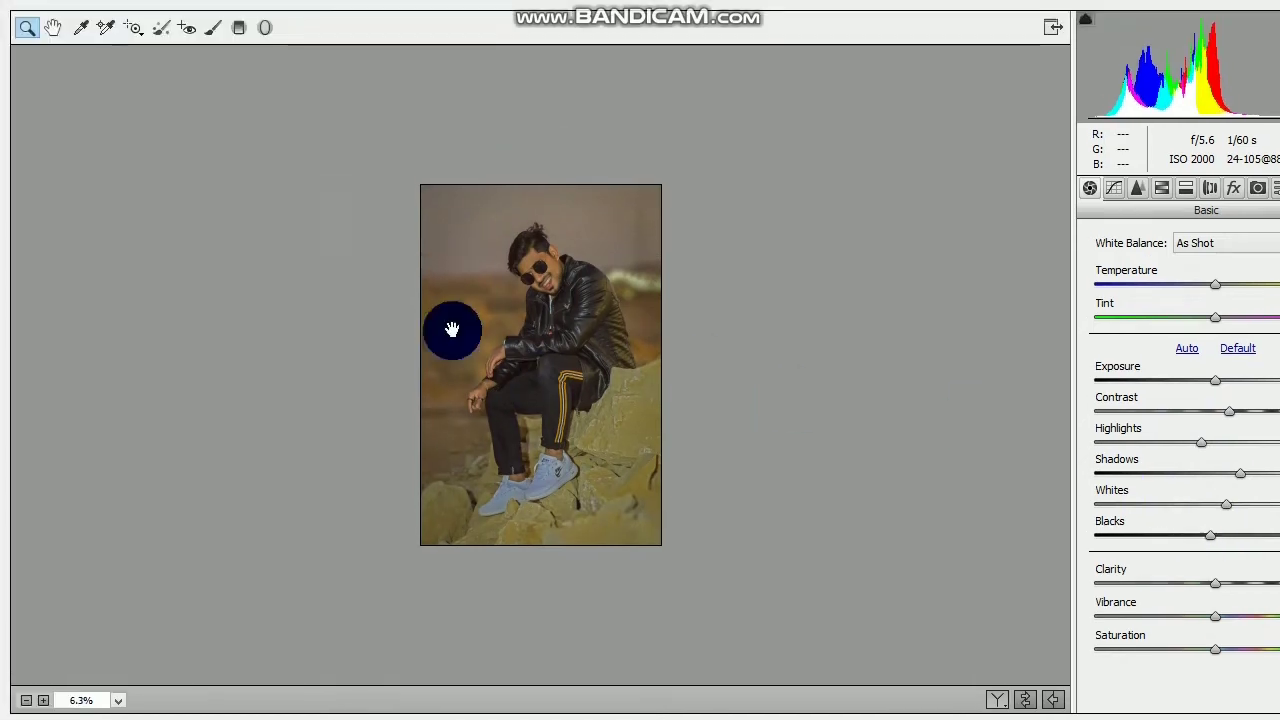
pyautogui.click(454, 259)
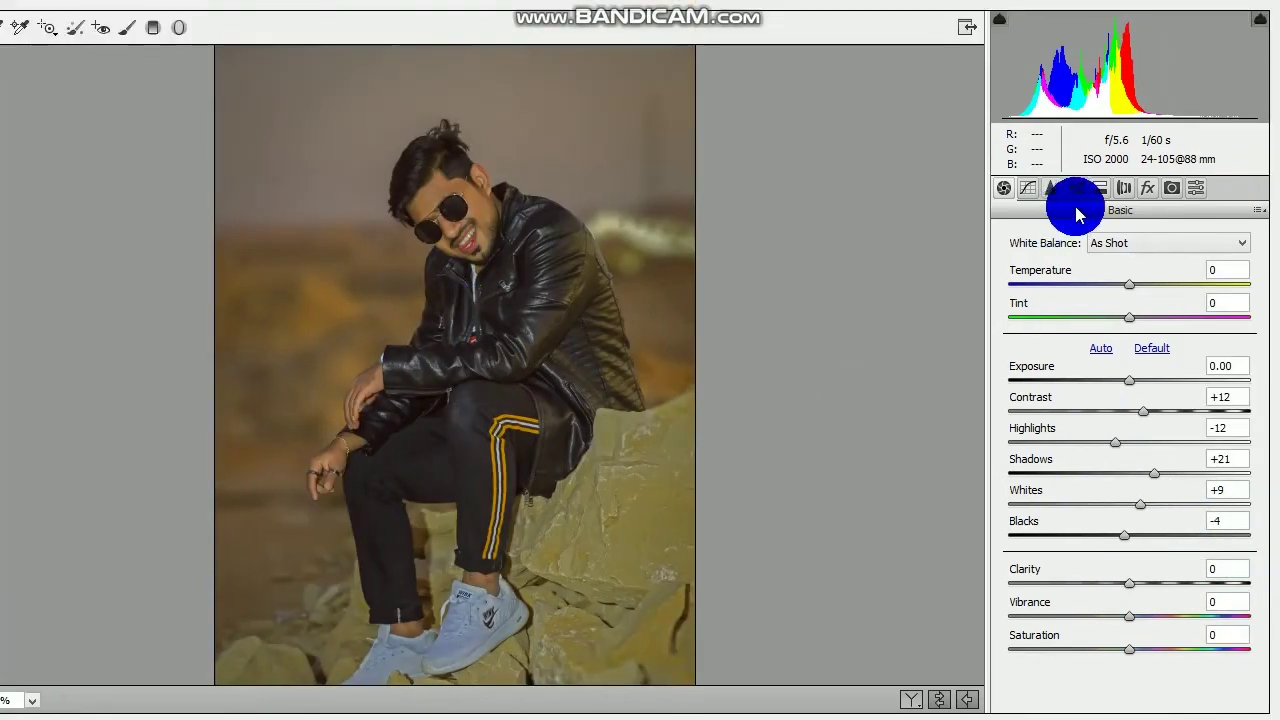
# Raise the luminance of the Oranges to about +13 in the HSL settings.
pyautogui.click(1080, 191)
pyautogui.click(1105, 264)
pyautogui.moveTo(1127, 361)
pyautogui.mouseDown()
pyautogui.moveTo(1086, 360)
pyautogui.moveTo(1148, 369)
pyautogui.mouseUp()
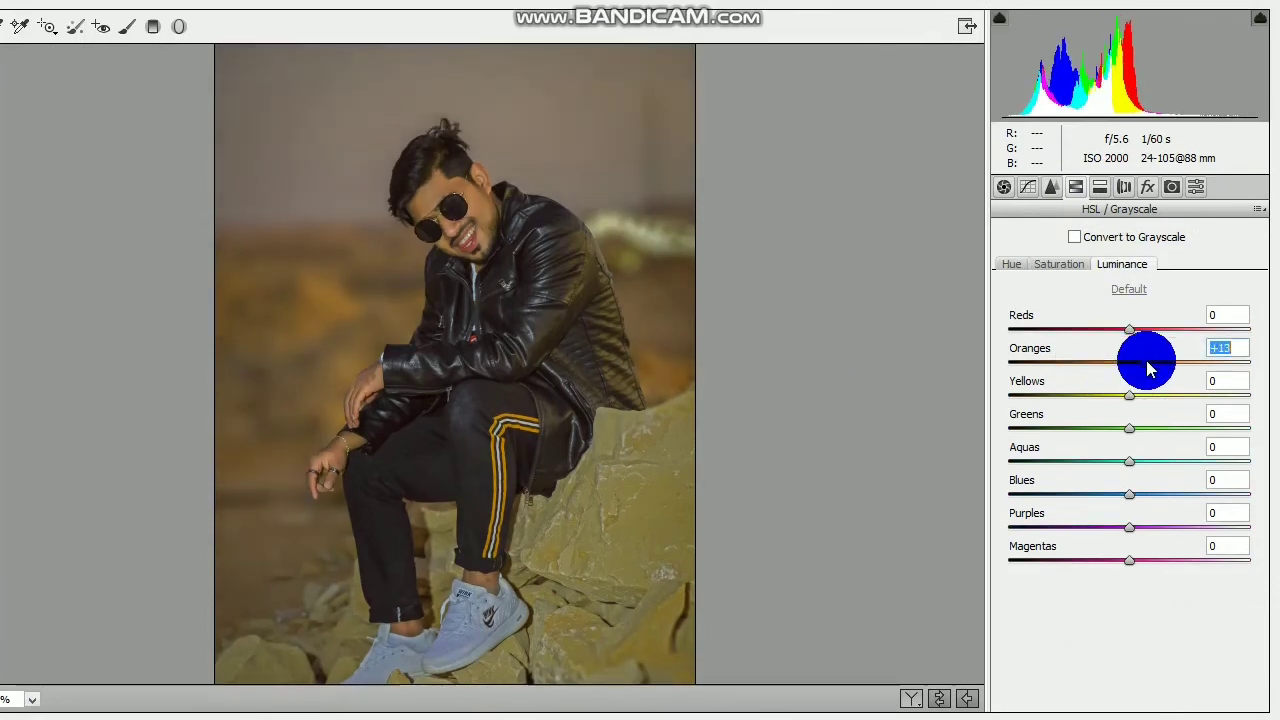
# Set the HSL saturation to Reds +16, Oranges -19 and Yellows +3.
pyautogui.click(1072, 263)
pyautogui.click(1121, 373)
pyautogui.moveTo(1120, 364); pyautogui.dragTo(1110, 358)
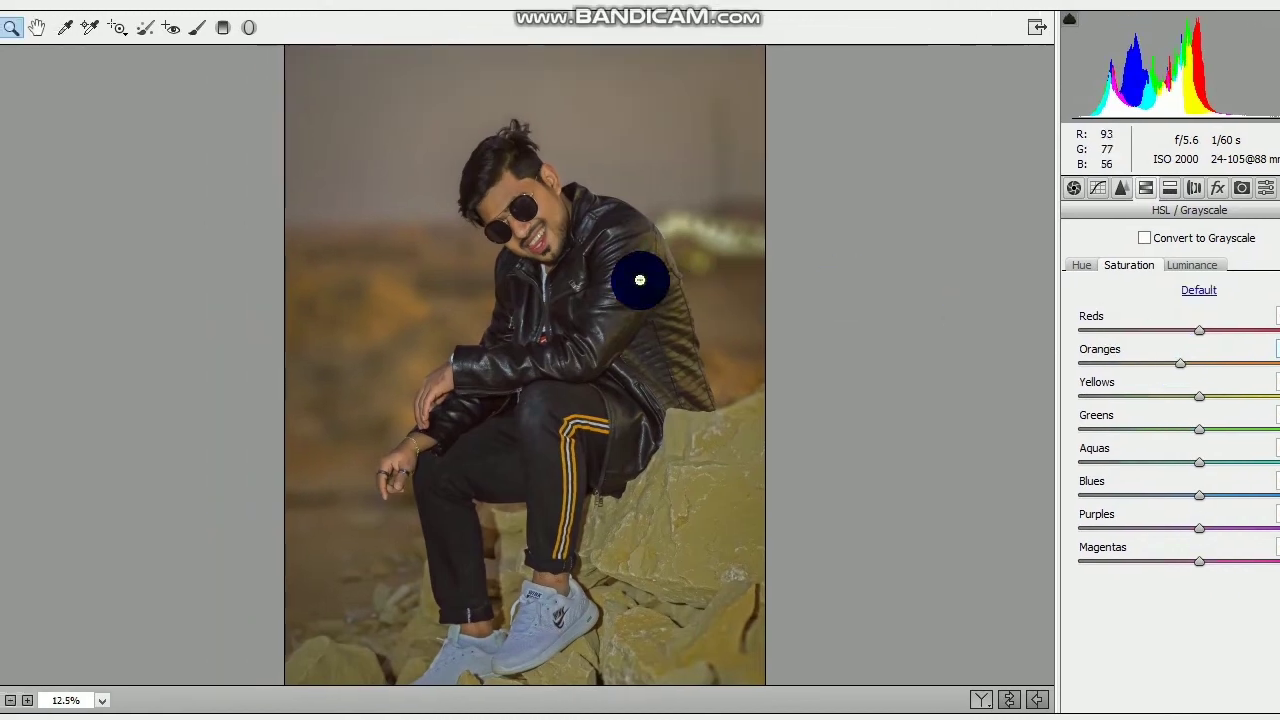
pyautogui.scroll(-1, 569, 273)
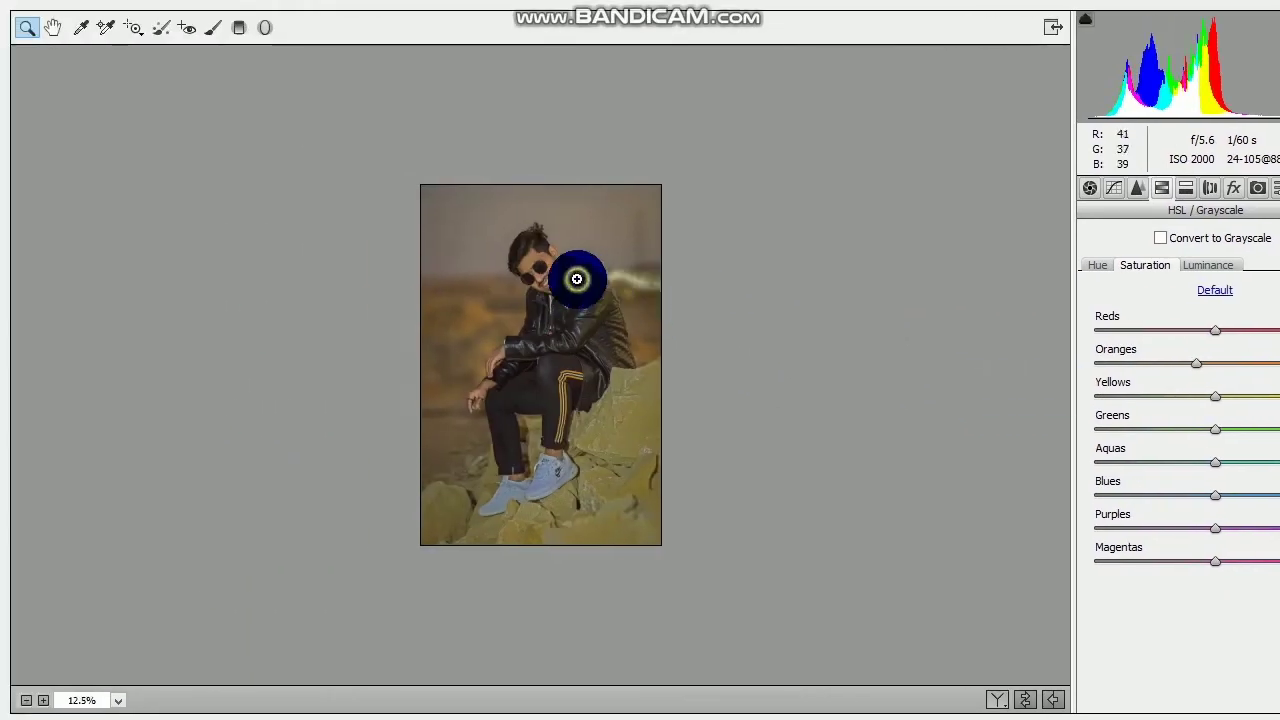
pyautogui.scroll(1, 491, 279)
pyautogui.moveTo(1129, 369); pyautogui.dragTo(1182, 368)
pyautogui.moveTo(1108, 332); pyautogui.dragTo(1075, 342)
pyautogui.scroll(-1, 607, 380)
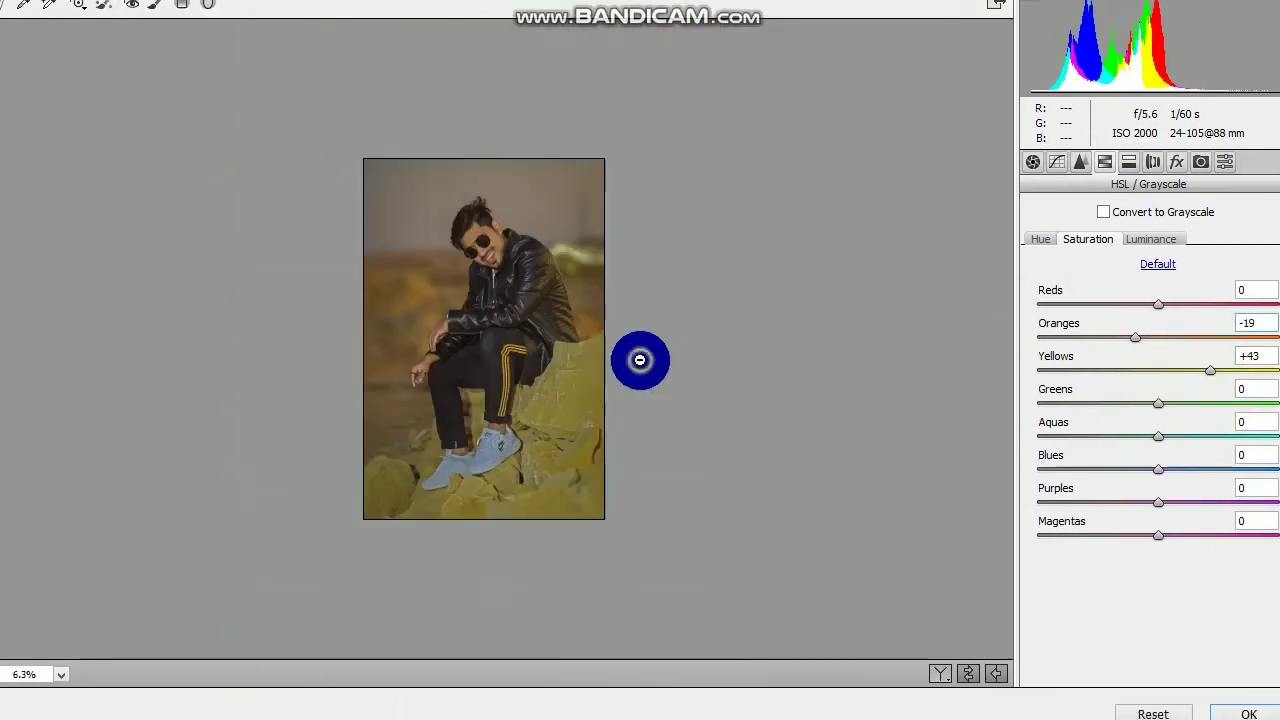
pyautogui.moveTo(1155, 362)
pyautogui.mouseDown()
pyautogui.moveTo(1132, 361)
pyautogui.moveTo(1157, 334)
pyautogui.moveTo(1128, 341)
pyautogui.moveTo(1153, 352)
pyautogui.mouseUp()
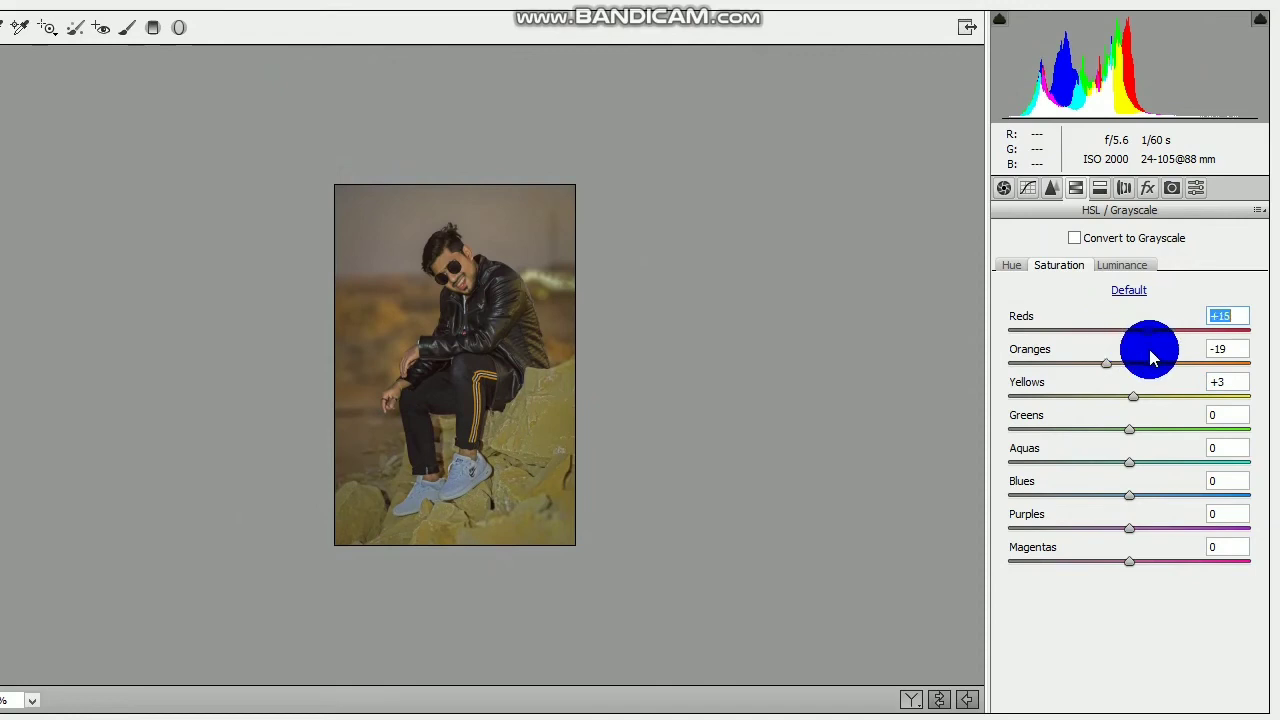
pyautogui.click(450, 325)
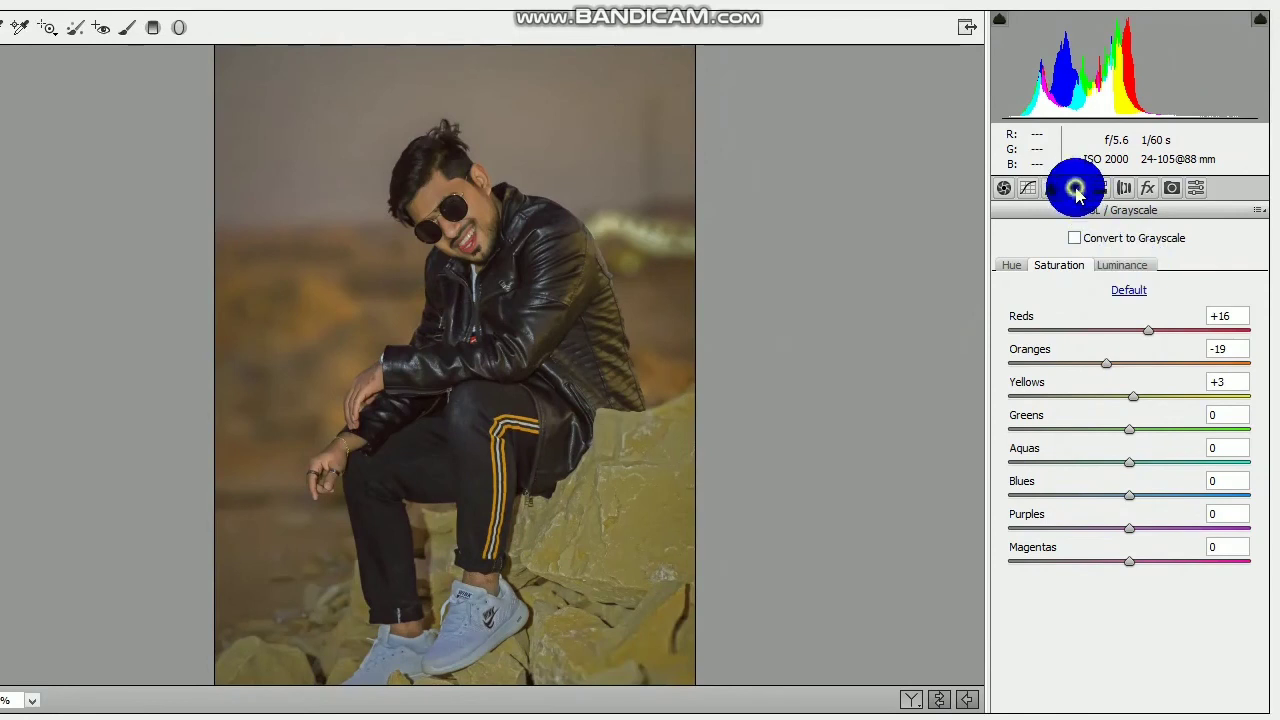
# Set the Split Toning shadows to Hue 215 and Saturation 4, tint the highlights faintly purple, and apply the Camera Raw filter.
pyautogui.click(1002, 188)
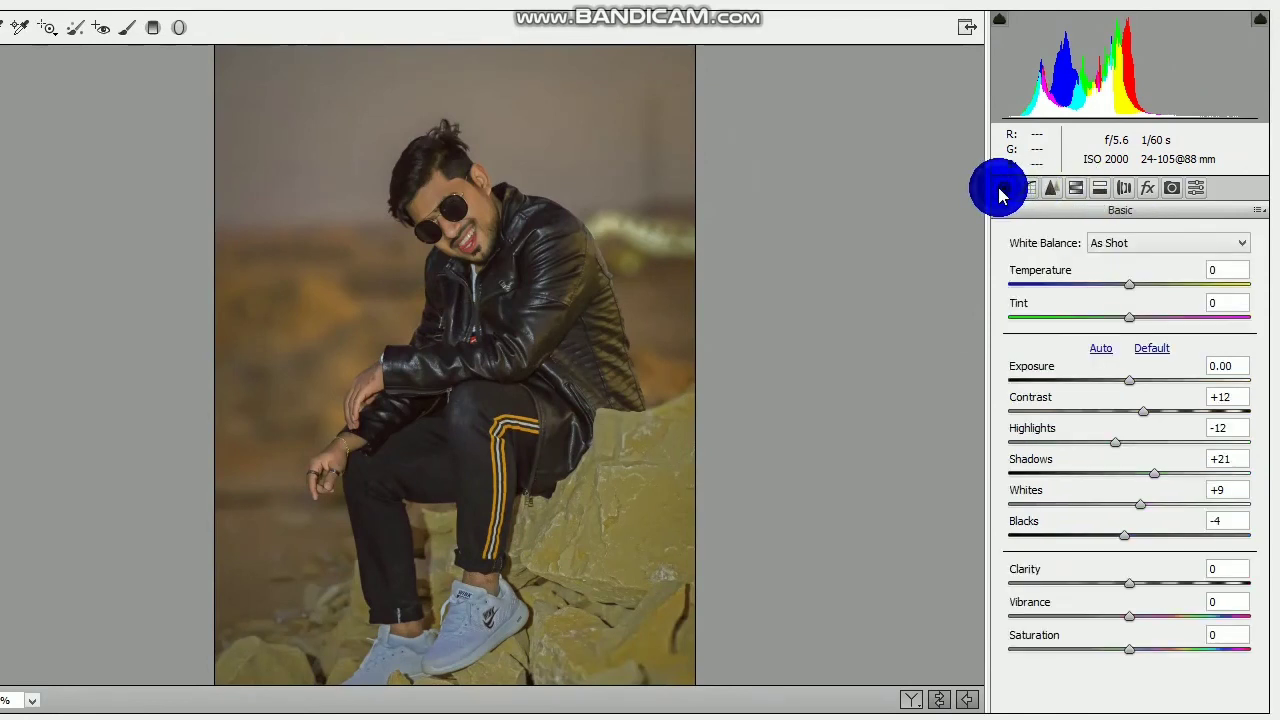
pyautogui.click(1076, 189)
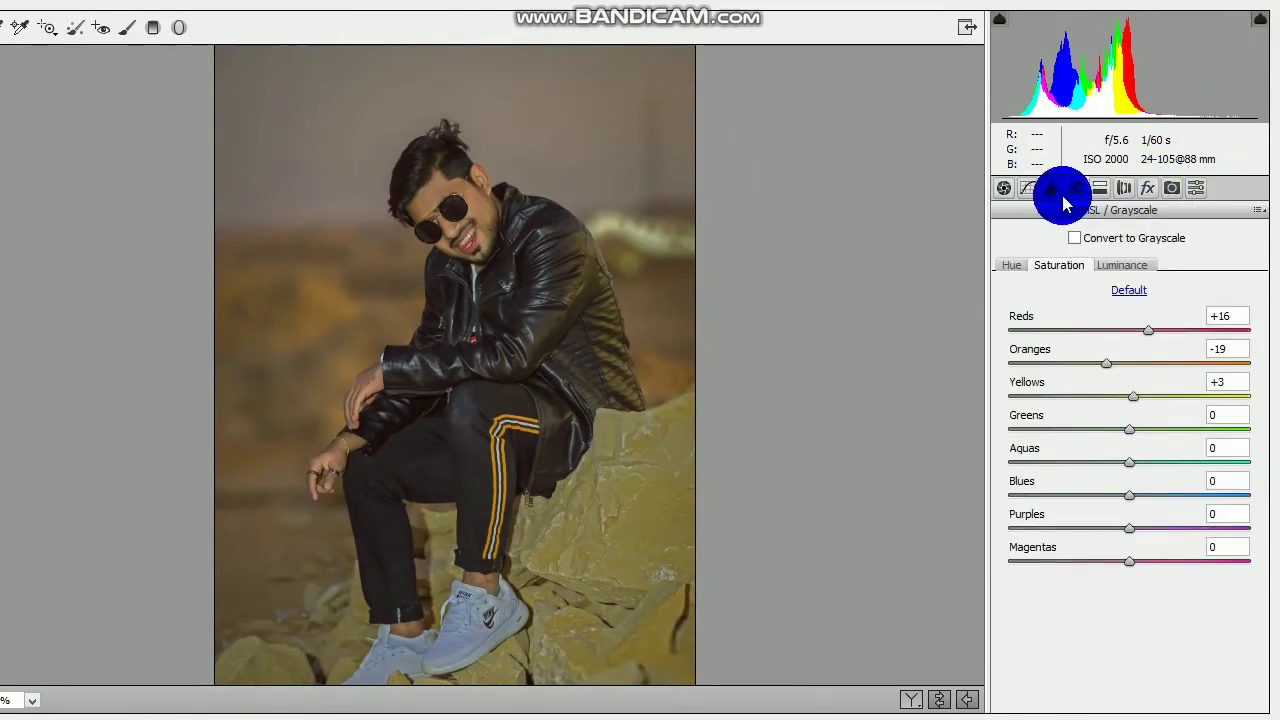
pyautogui.click(1100, 189)
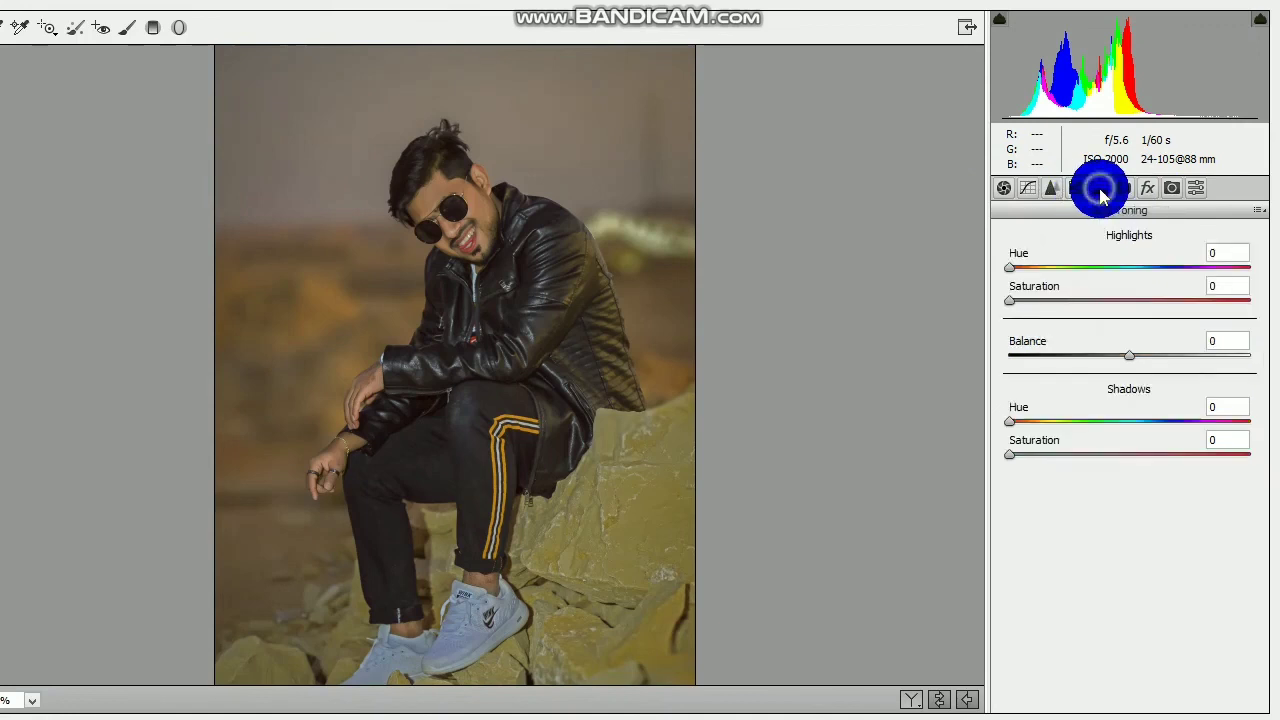
pyautogui.moveTo(1014, 380); pyautogui.dragTo(1050, 382)
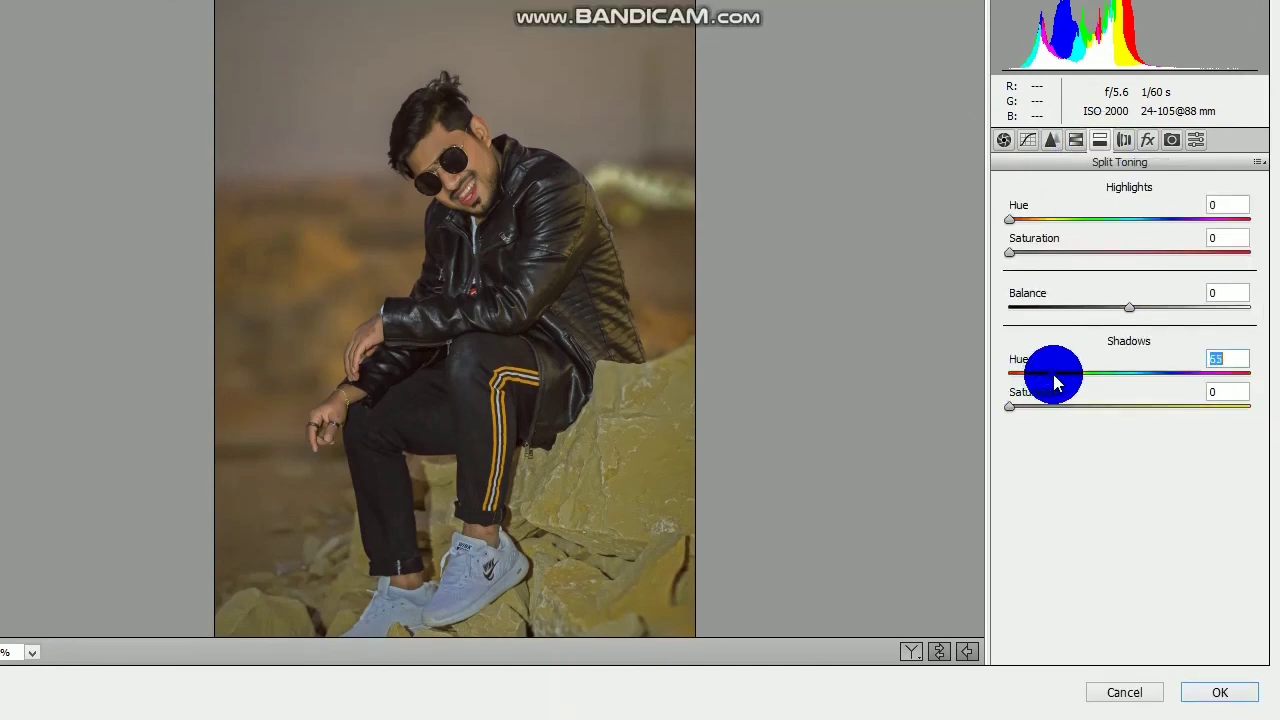
pyautogui.click(1016, 409)
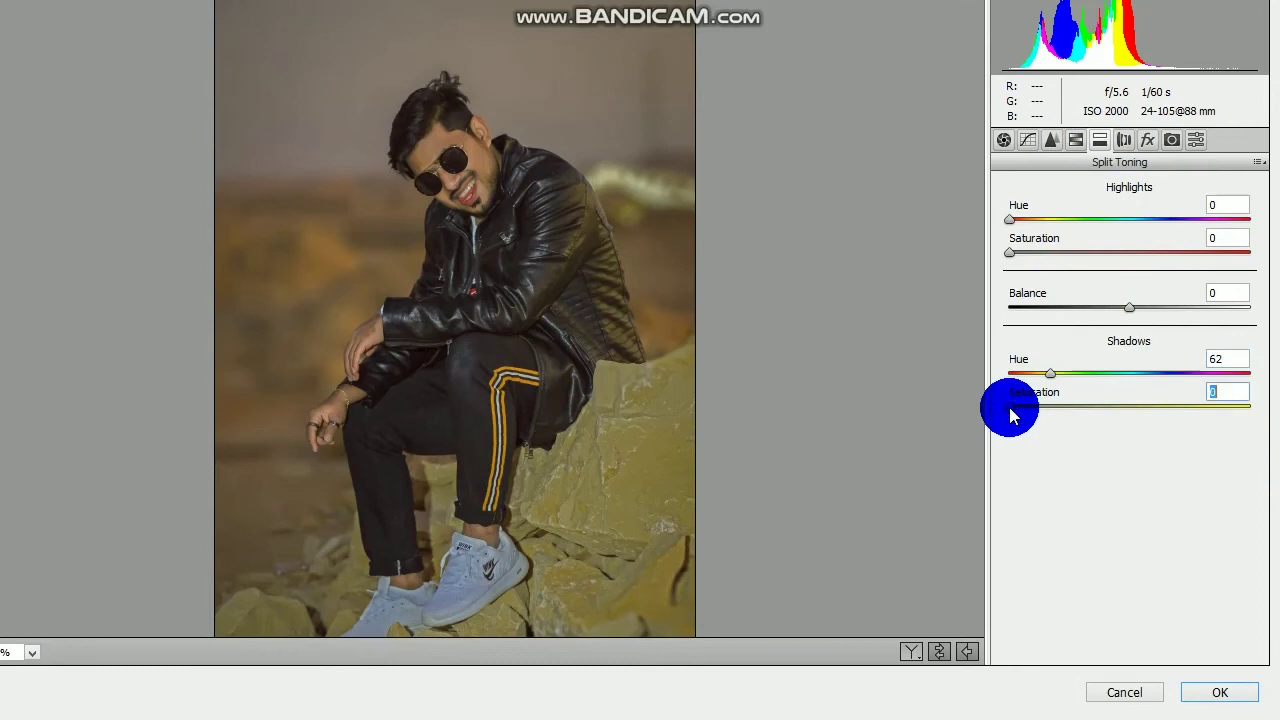
pyautogui.moveTo(1050, 373); pyautogui.dragTo(1152, 373)
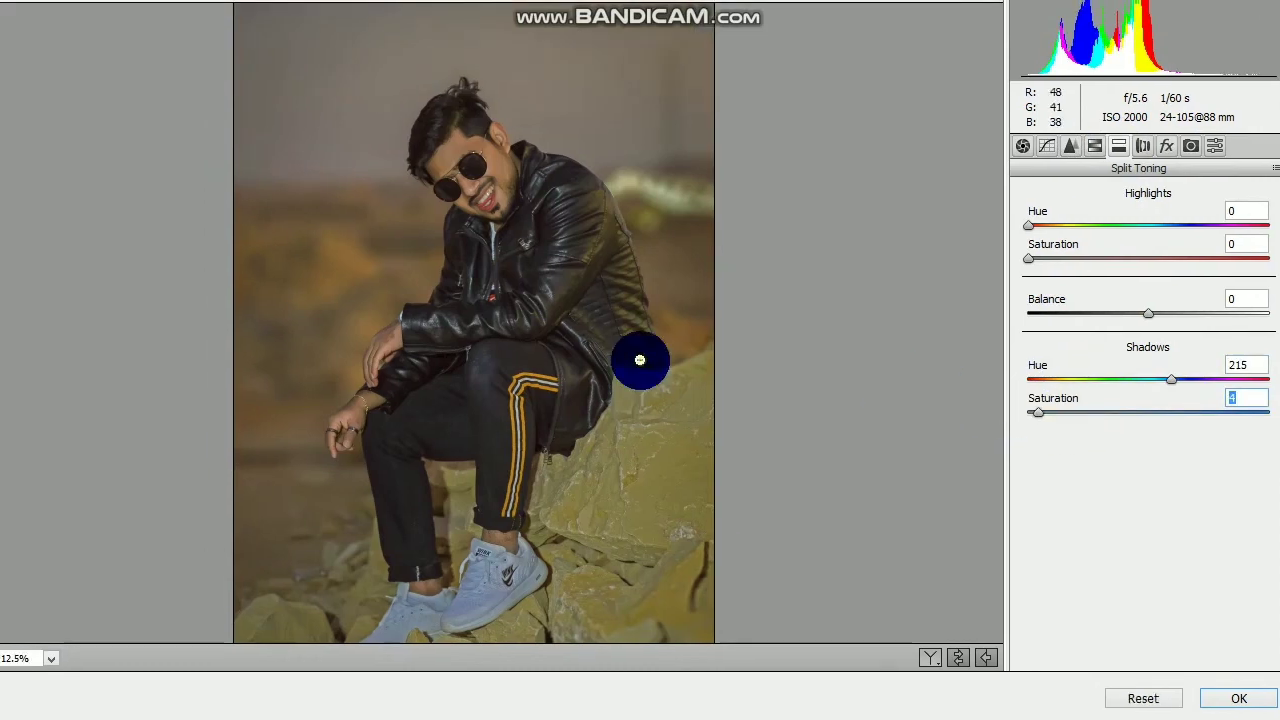
pyautogui.scroll(-1, 622, 354)
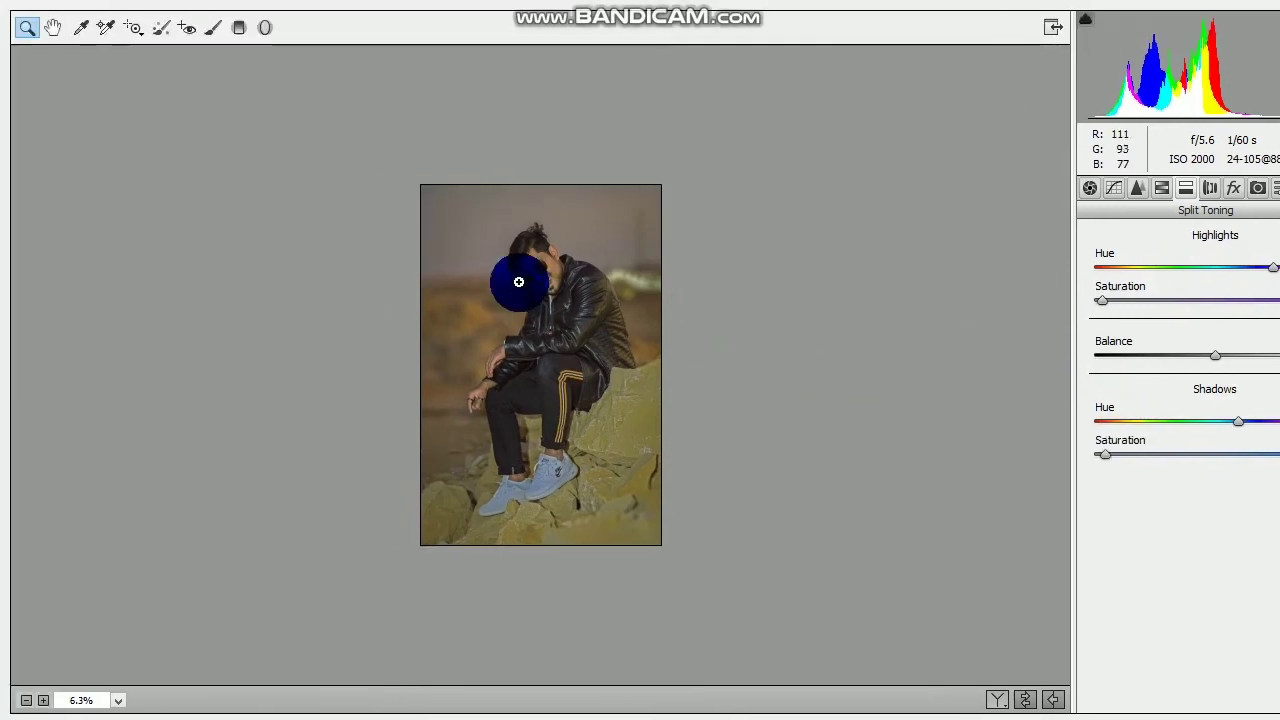
pyautogui.click(518, 282)
pyautogui.keyDown('alt'); pyautogui.click(604, 352); pyautogui.keyUp('alt')
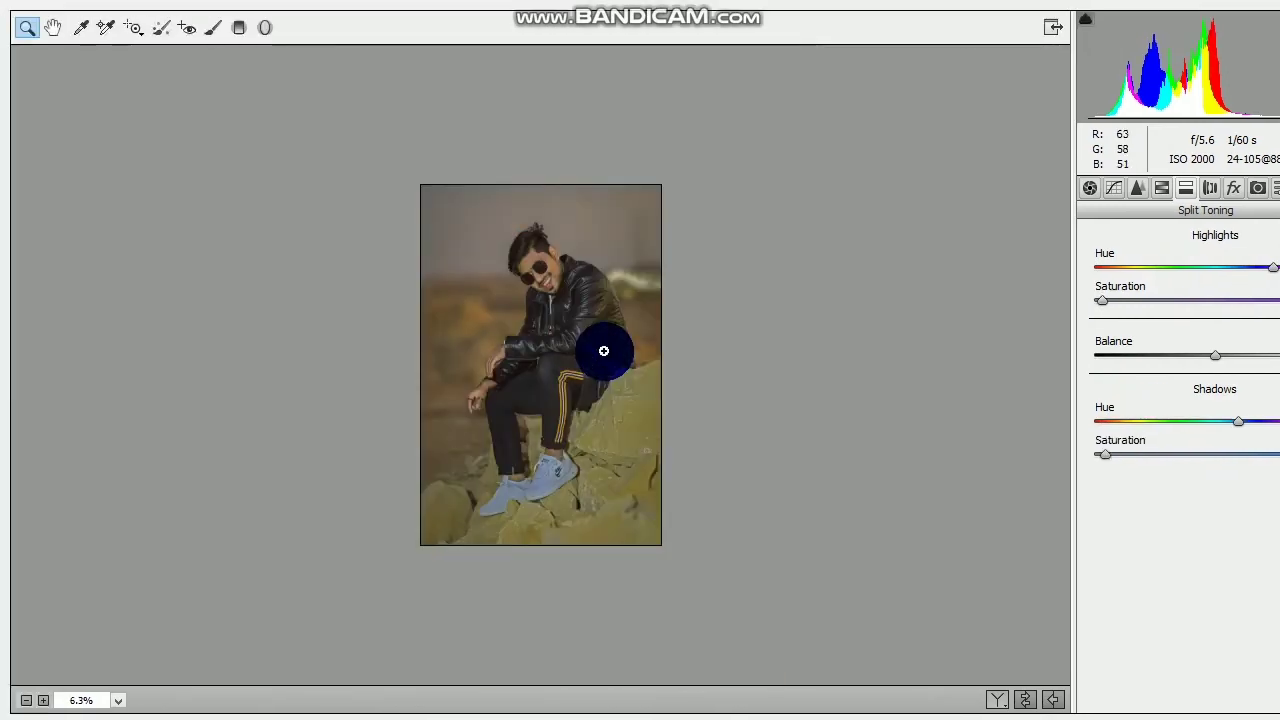
pyautogui.click(1213, 694)
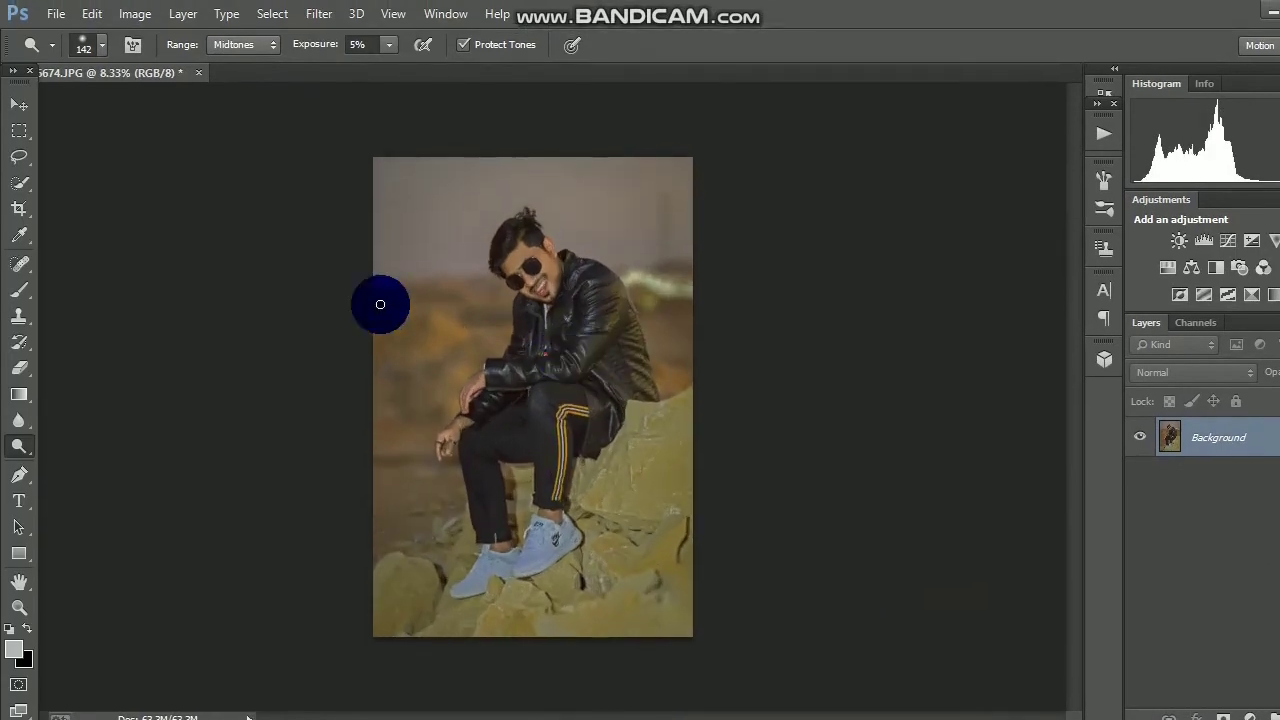
# Select the entire photo with the Rectangular Marquee tool.
pyautogui.click(24, 134)
pyautogui.moveTo(343, 131); pyautogui.dragTo(752, 719)
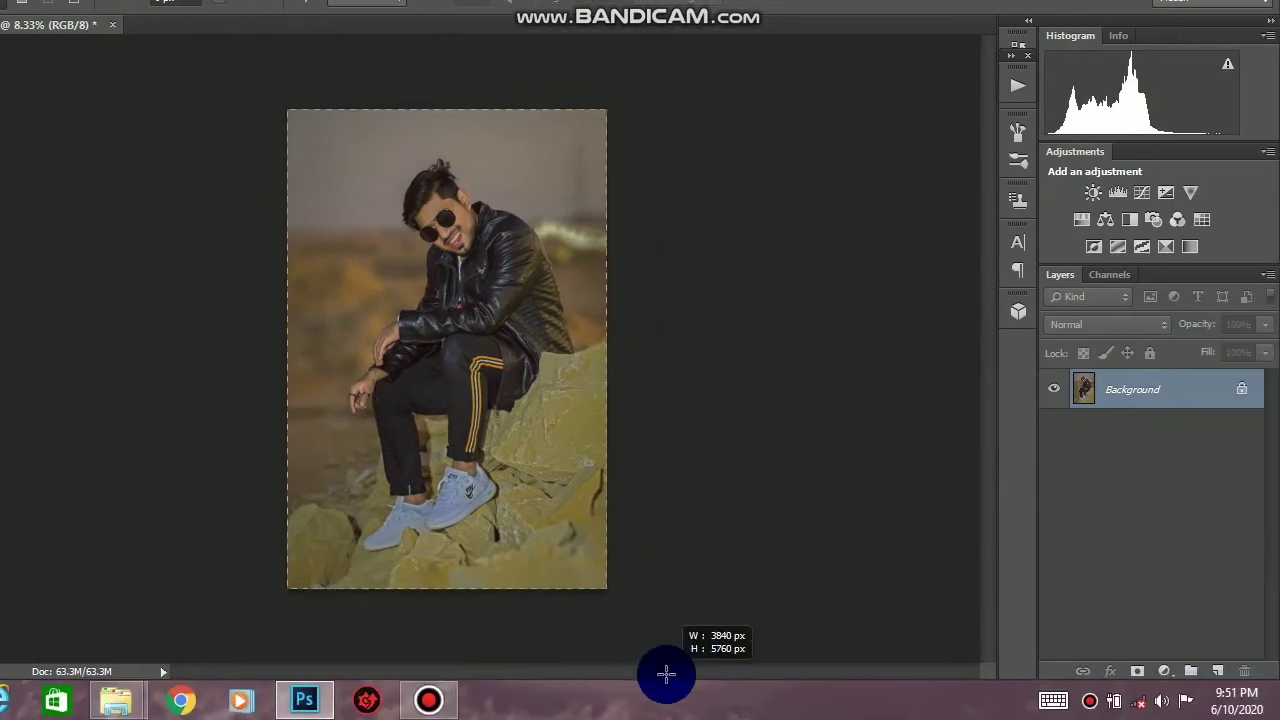
pyautogui.moveTo(666, 674); pyautogui.dragTo(668, 676)
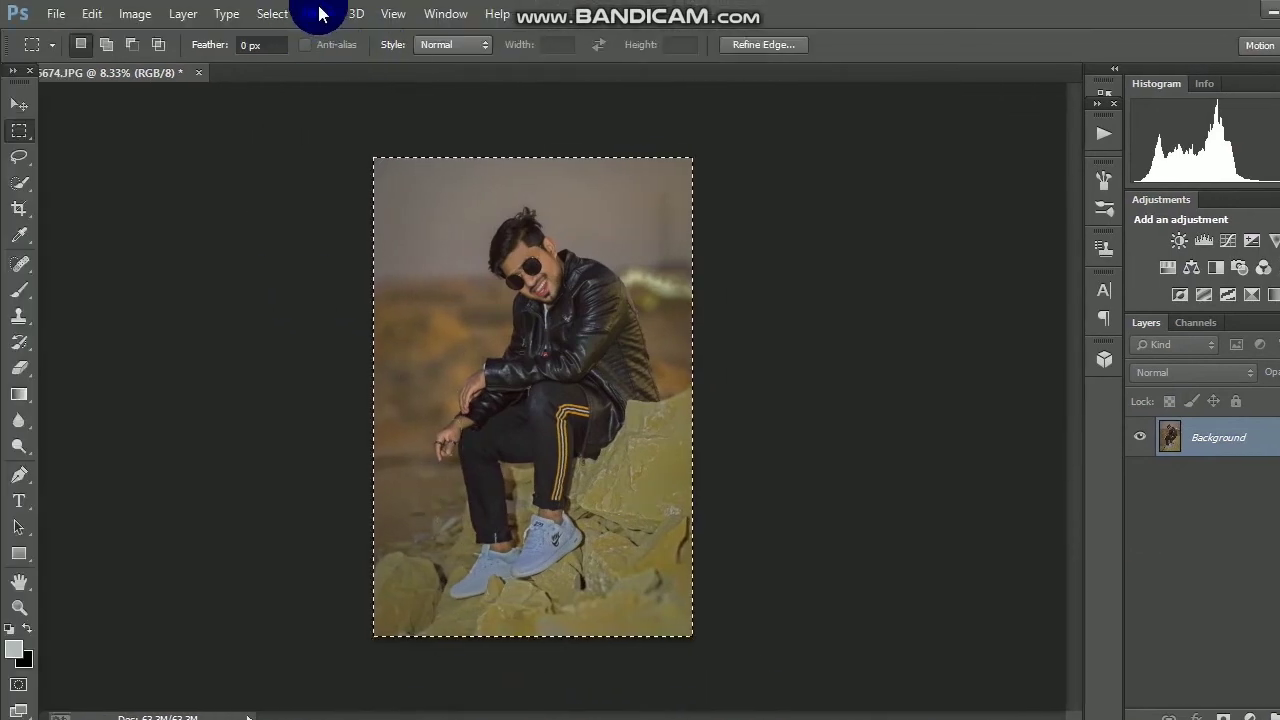
# Turn the selection into a 9-pixel border along the photo's edges, and deselect it.
pyautogui.click(325, 14)
pyautogui.click(320, 14)
pyautogui.click(268, 14)
pyautogui.moveTo(400, 250)
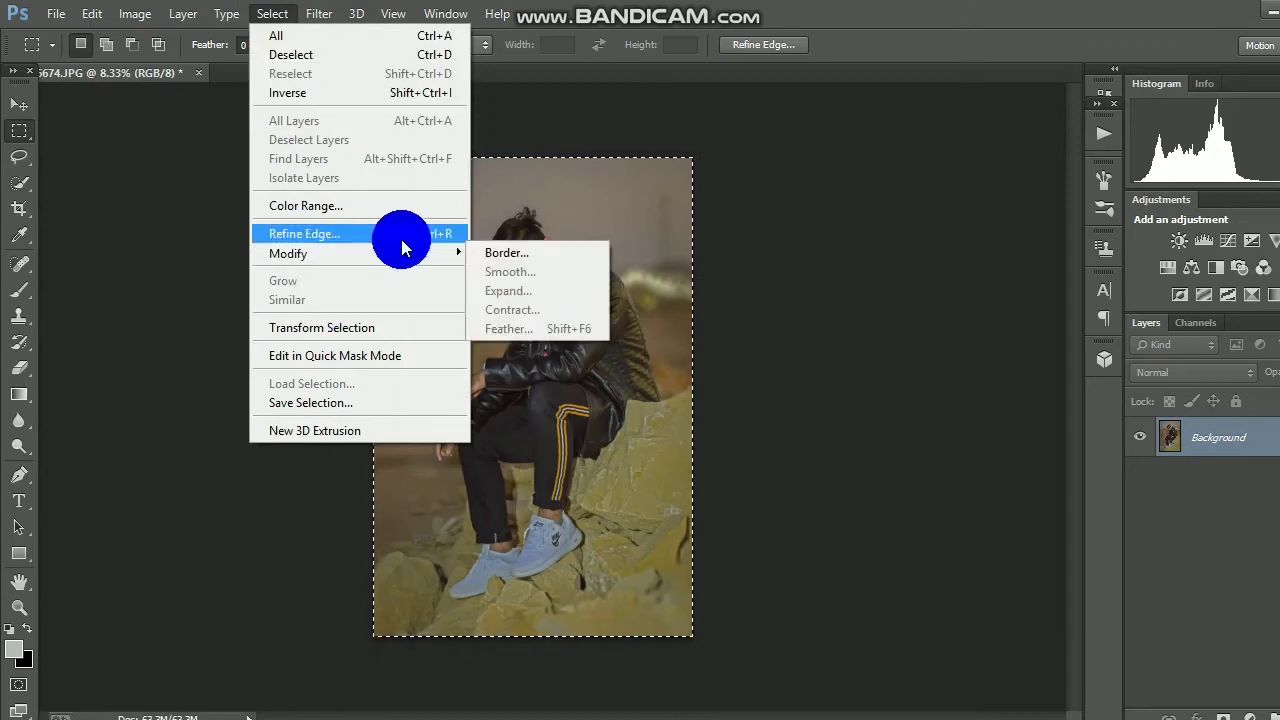
pyautogui.click(503, 258)
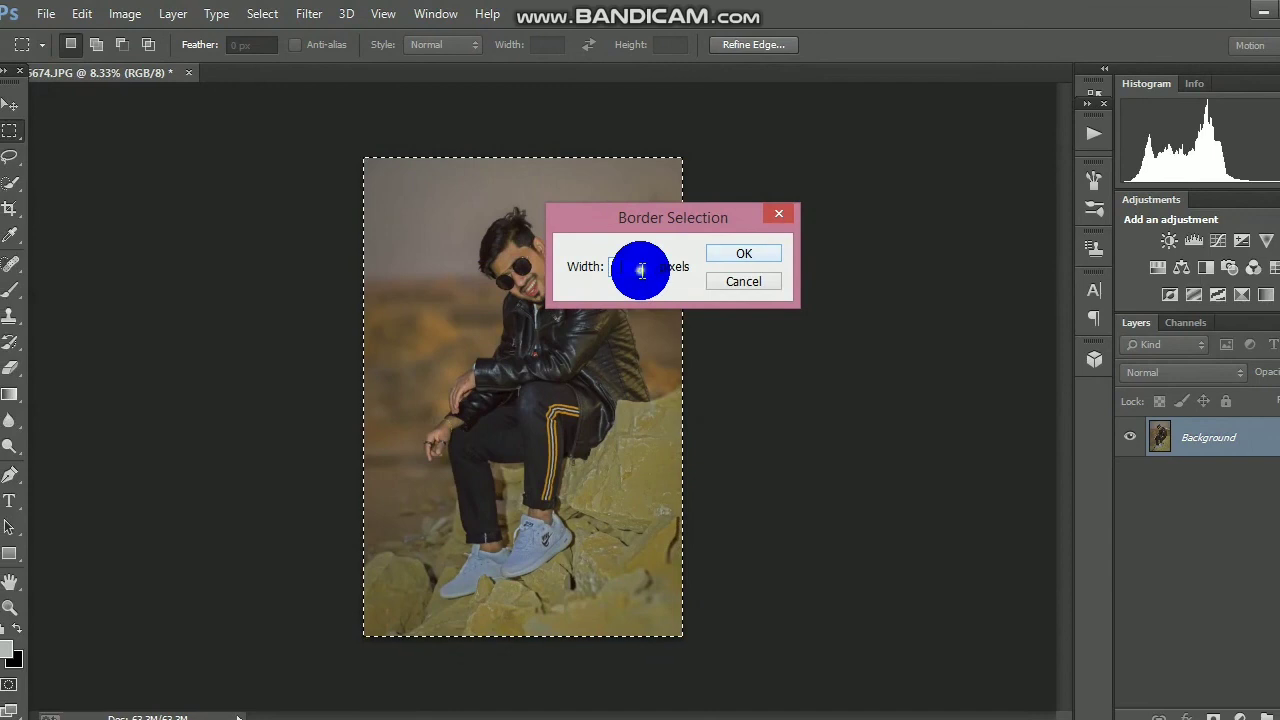
pyautogui.write('9')
pyautogui.click(753, 251)
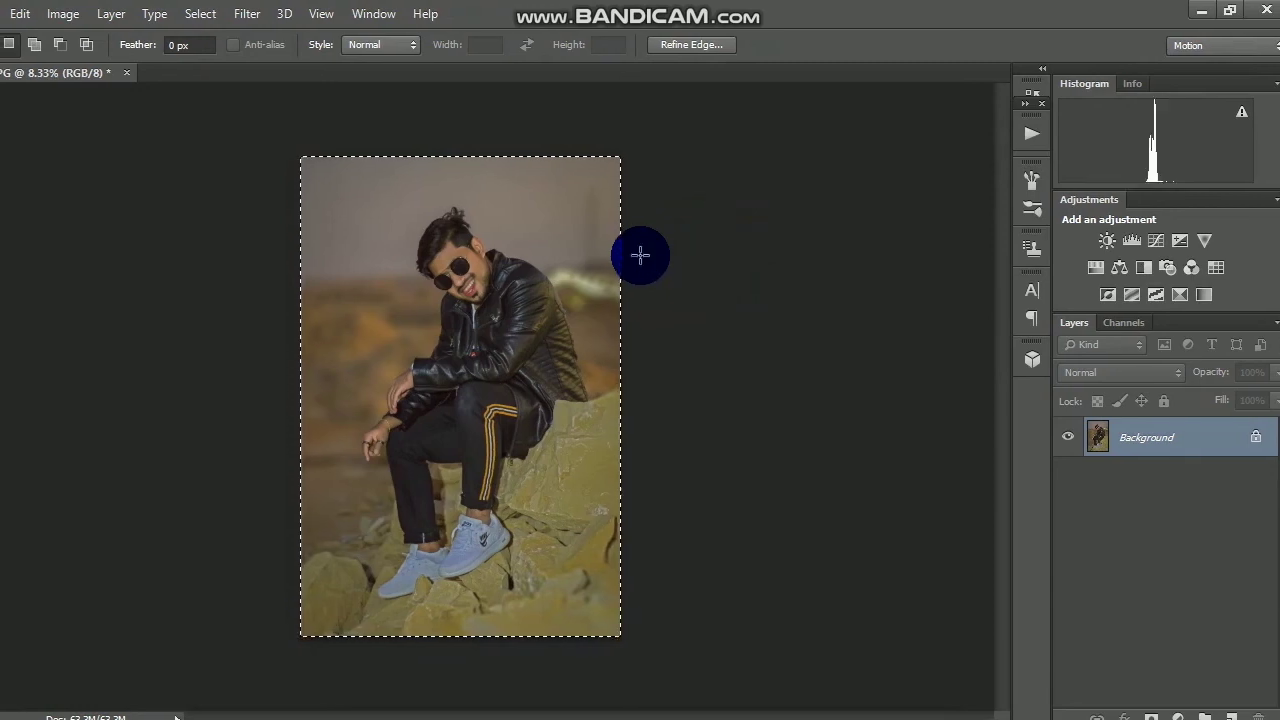
pyautogui.hotkey('ctrl', 'd')
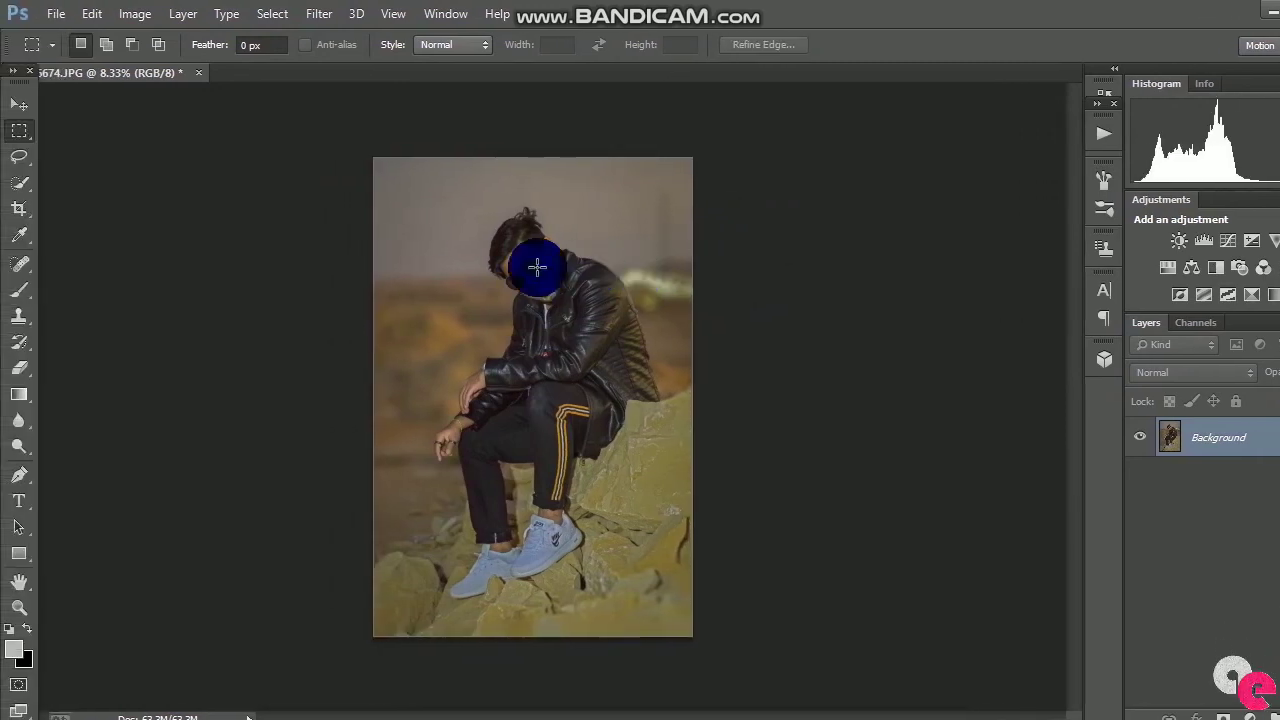
pyautogui.keyDown('ctrl'); pyautogui.click(390, 258); pyautogui.keyUp('ctrl')
pyautogui.scroll(-1, 458, 258)
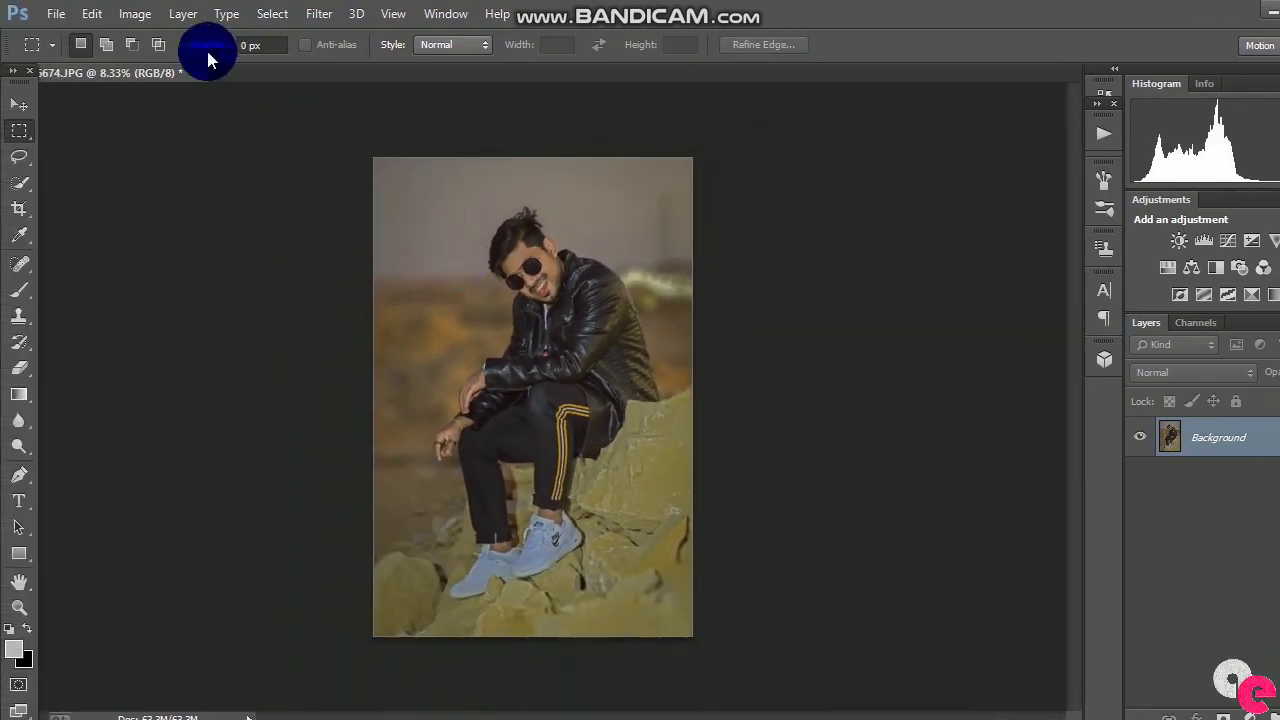
# Open the logo image "logo 5 copy 3po" from the EDITD BOX (E:) drive.
pyautogui.click(54, 14)
pyautogui.click(80, 55)
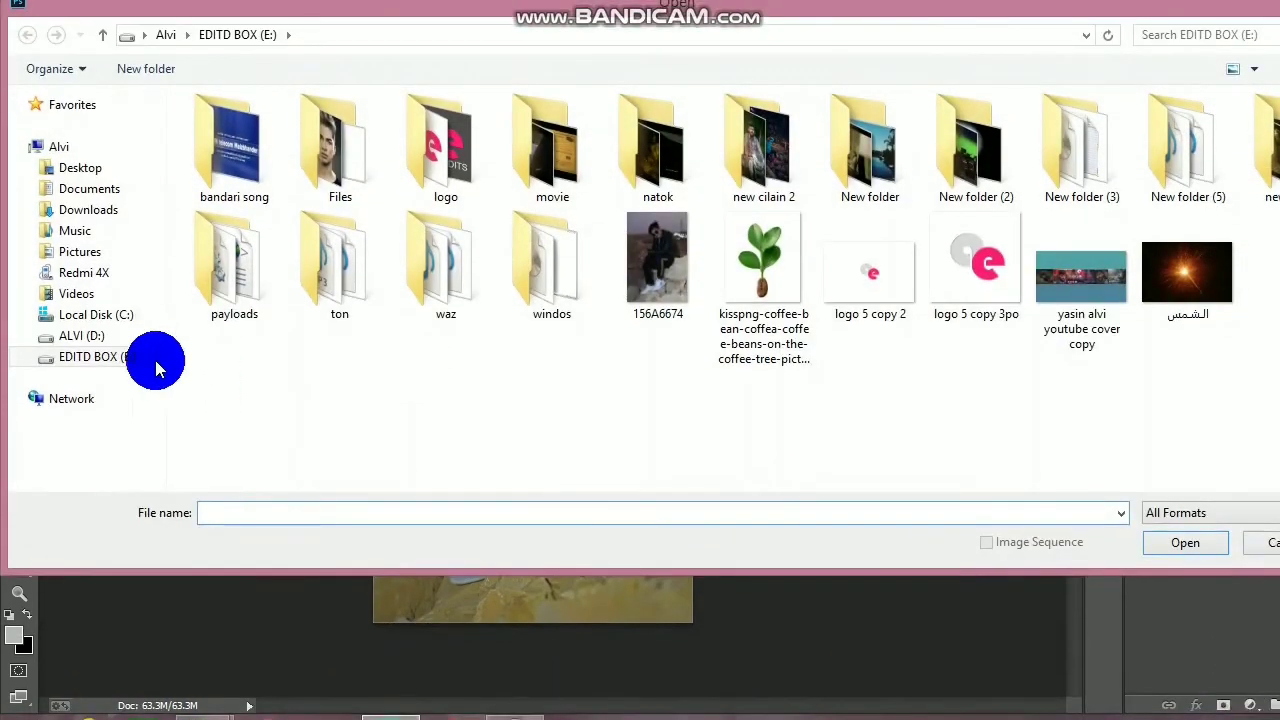
pyautogui.click(871, 232)
pyautogui.click(905, 305)
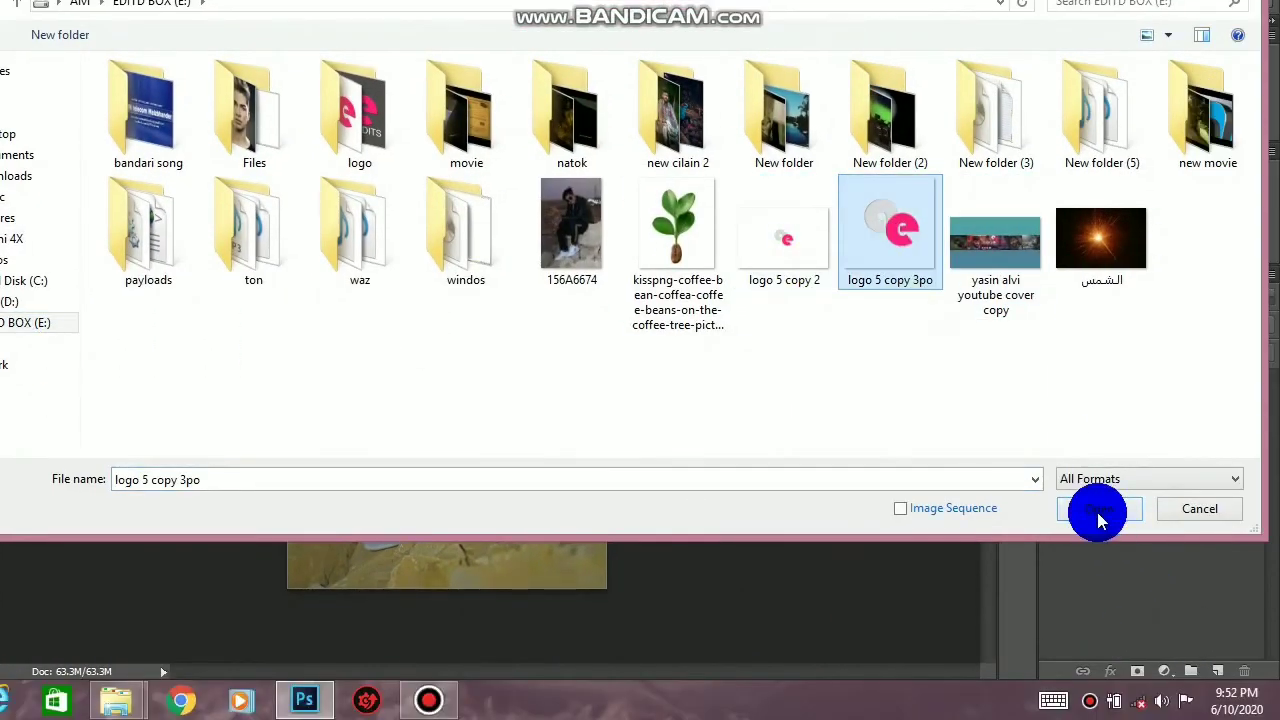
pyautogui.click(1099, 557)
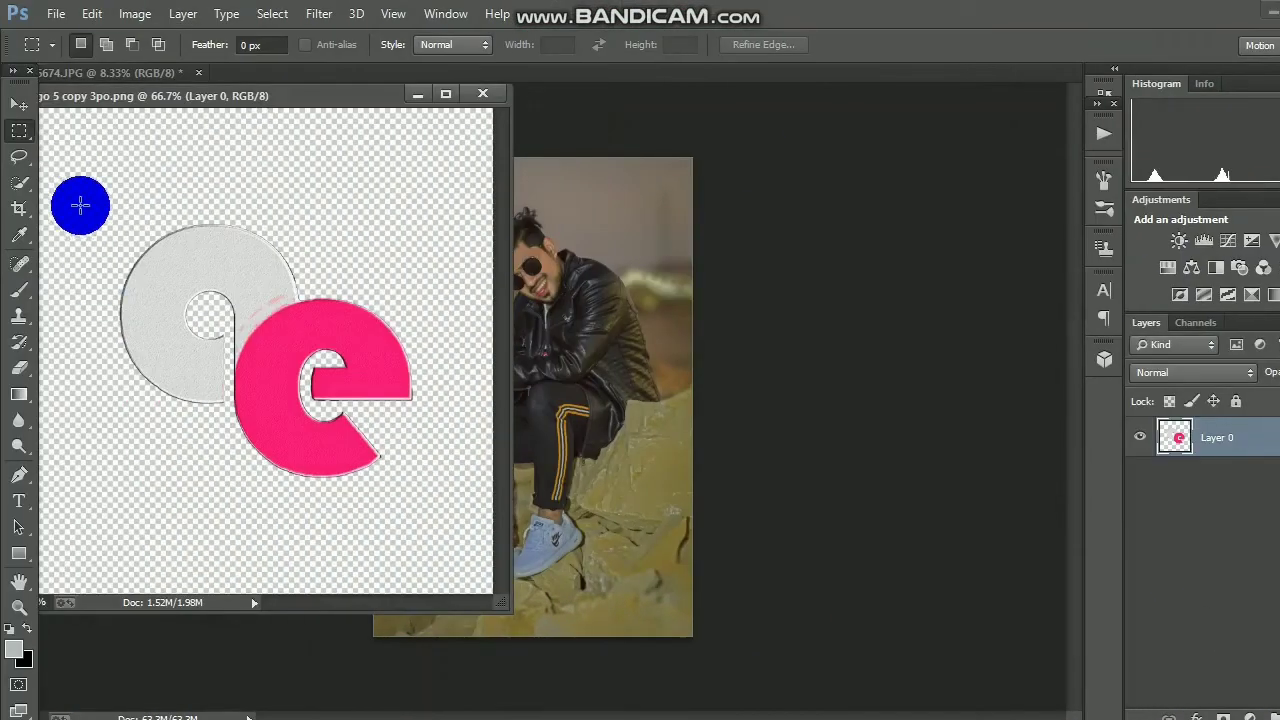
# Move the logo into the portrait document as a new layer and close the logo file.
pyautogui.click(19, 104)
pyautogui.moveTo(286, 336); pyautogui.dragTo(394, 175)
pyautogui.click(483, 94)
# Place the logo in the photo's upper-left corner and set its layer opacity to 74%.
pyautogui.click(300, 42)
pyautogui.press('Return')
pyautogui.click(293, 48)
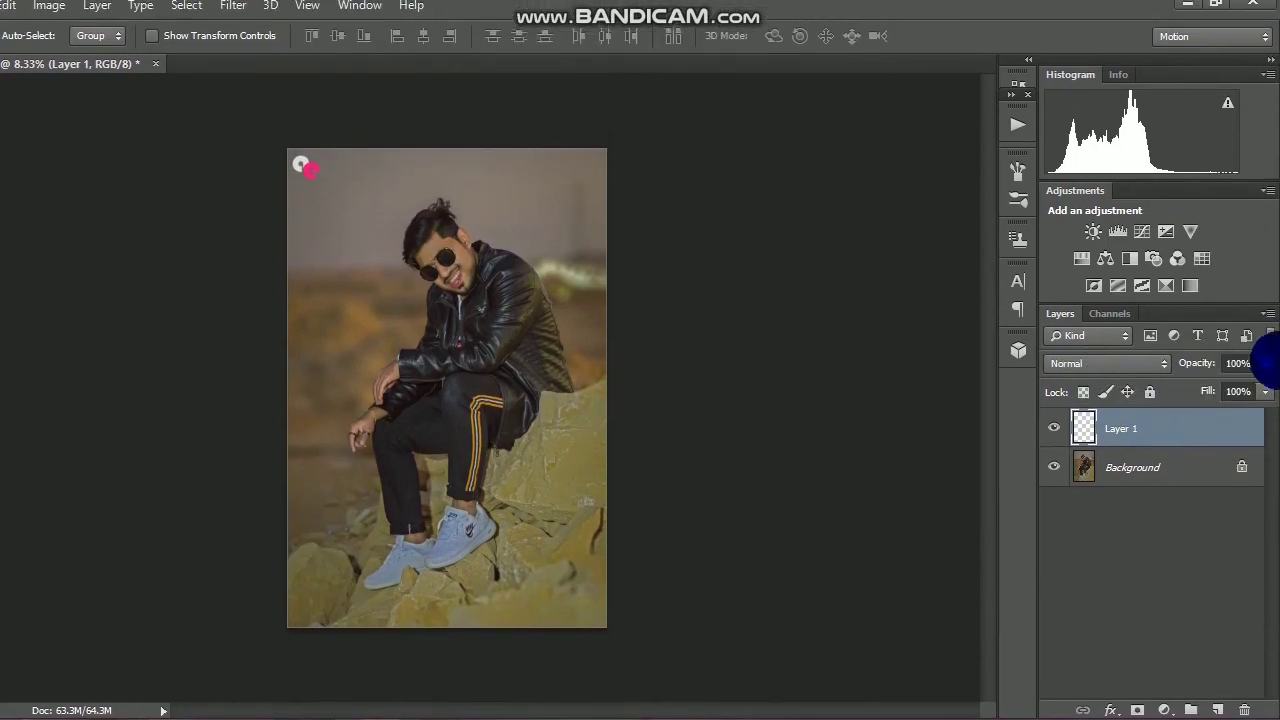
pyautogui.click(1263, 363)
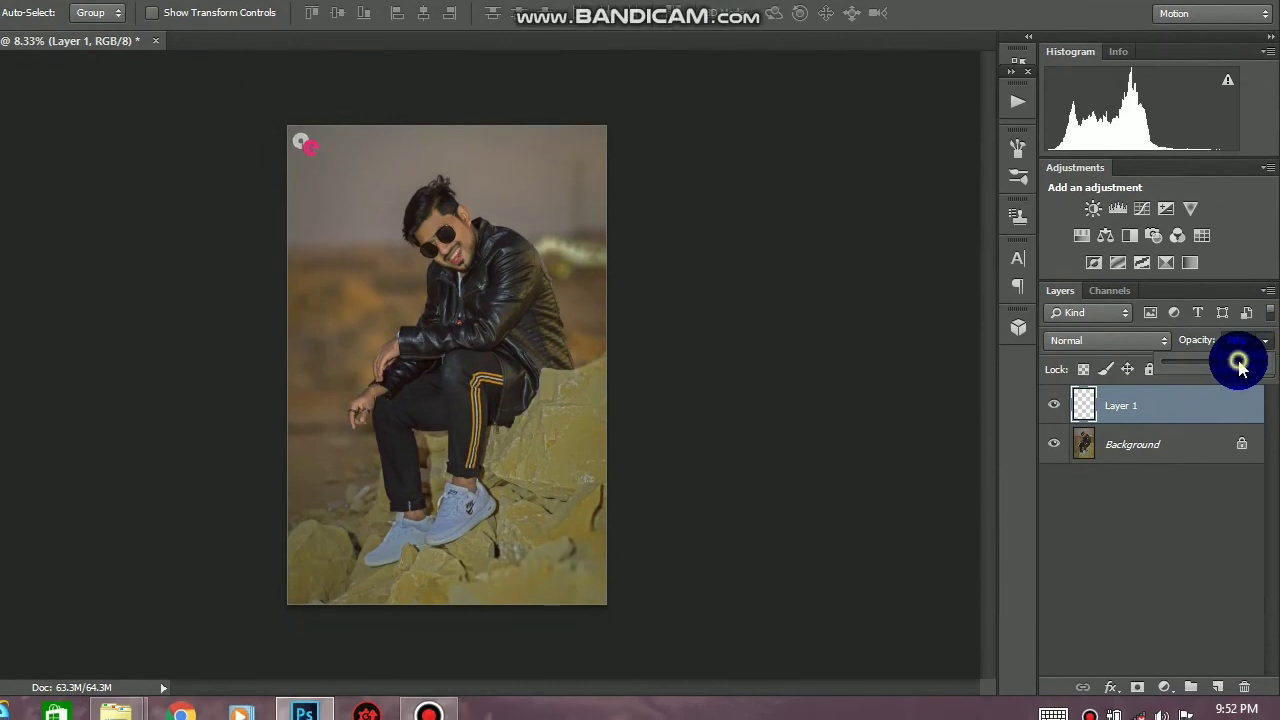
# Save the portrait as a JPEG named "156A6674 copy" at Maximum quality 12 with the Baseline ("Standard") format.
pyautogui.hotkey('ctrl', 'shift', 's')
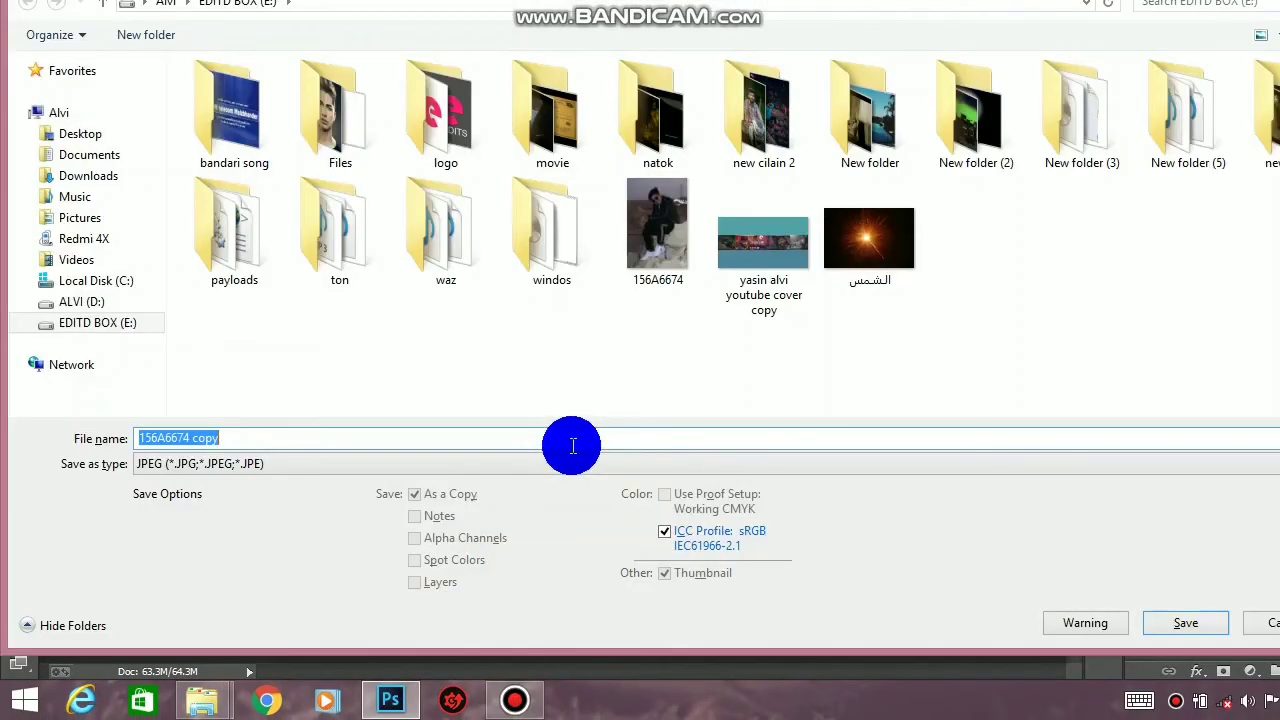
pyautogui.click(1188, 624)
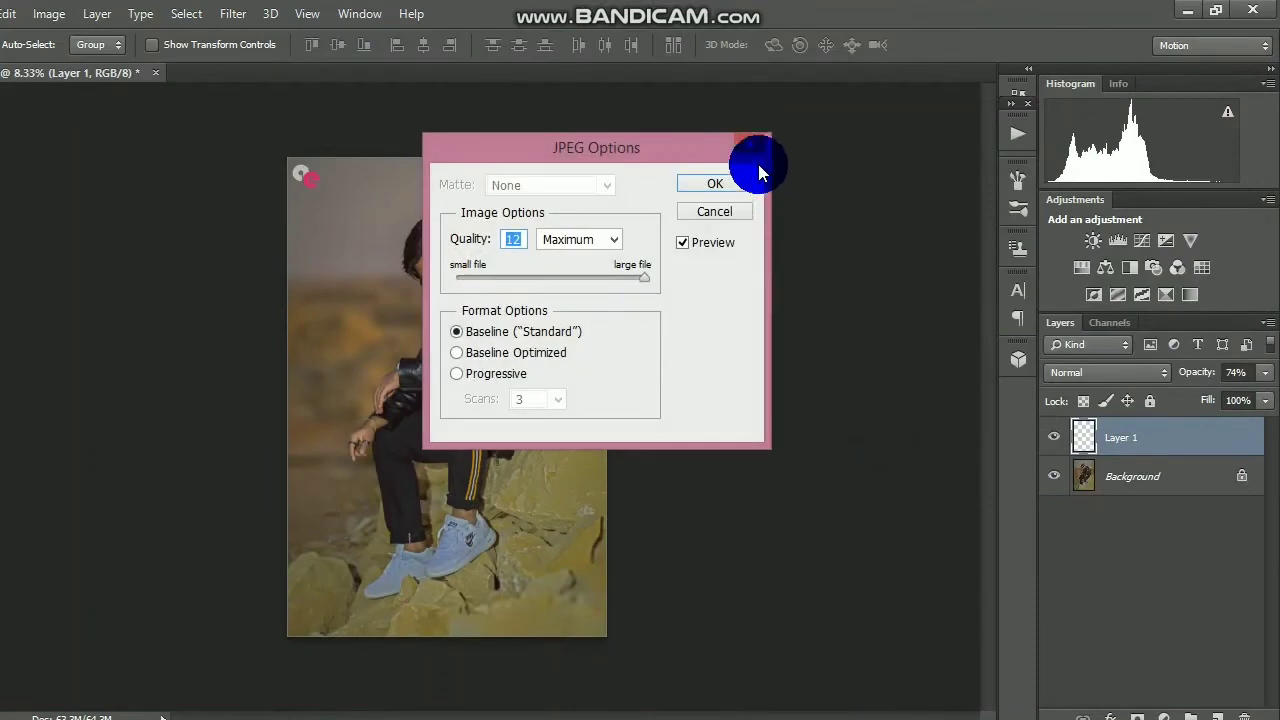
pyautogui.click(735, 184)
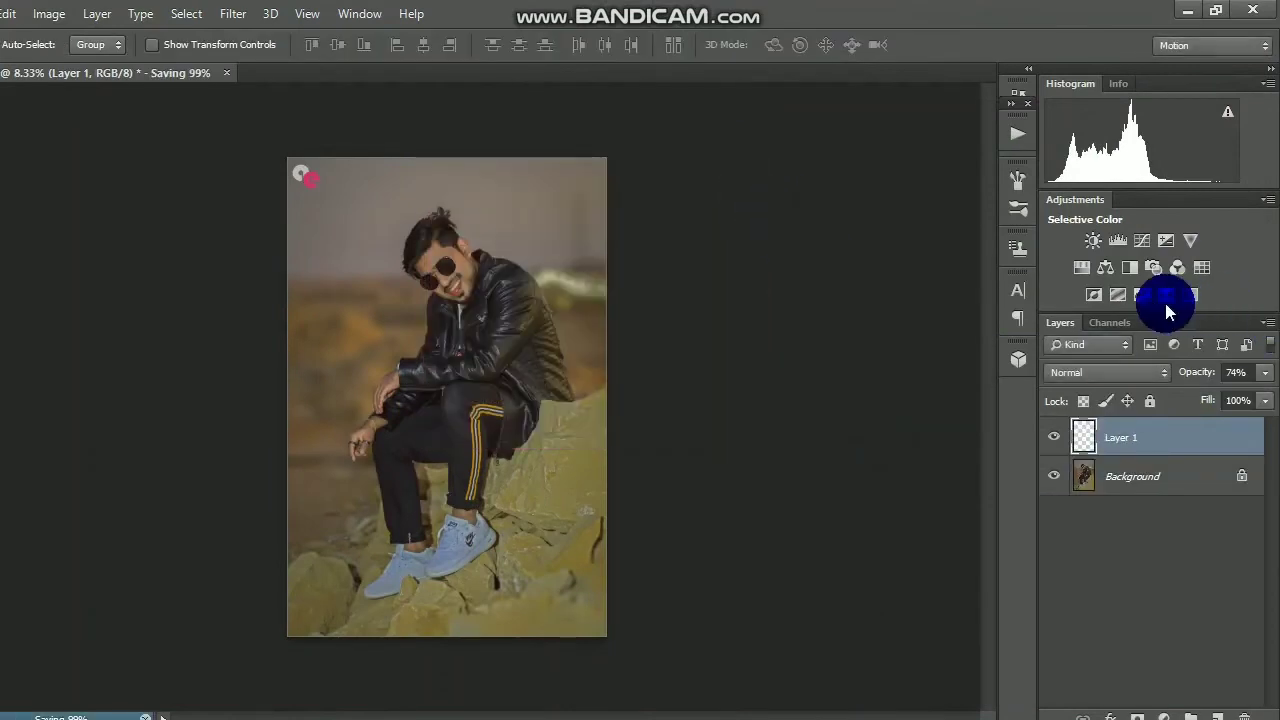